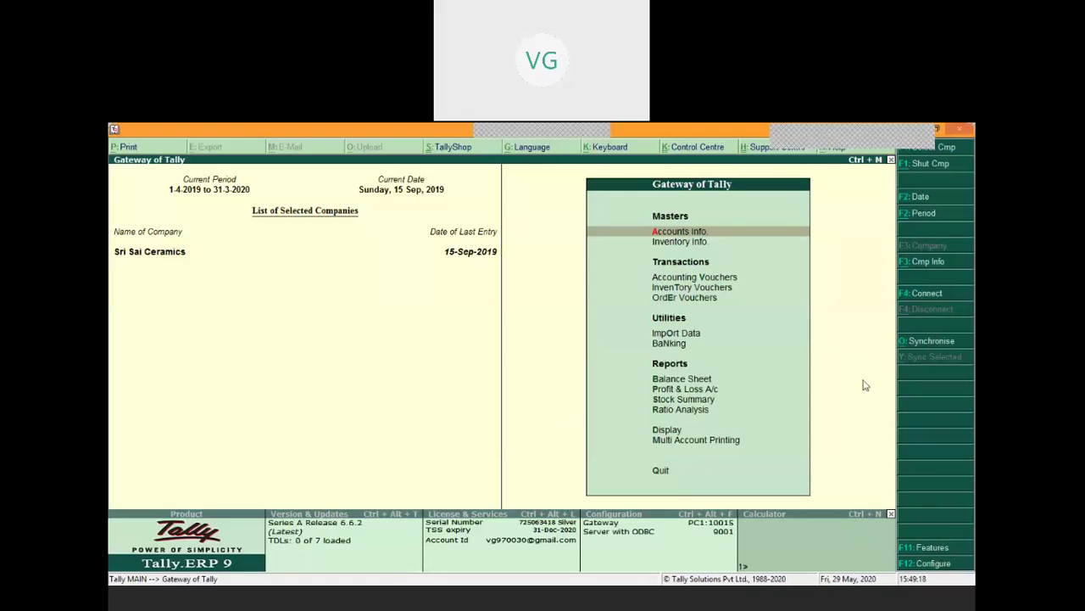
Check that purchase and sales order processing are enabled in the company's inventory features, and accept the settings.
left_click(929, 551)
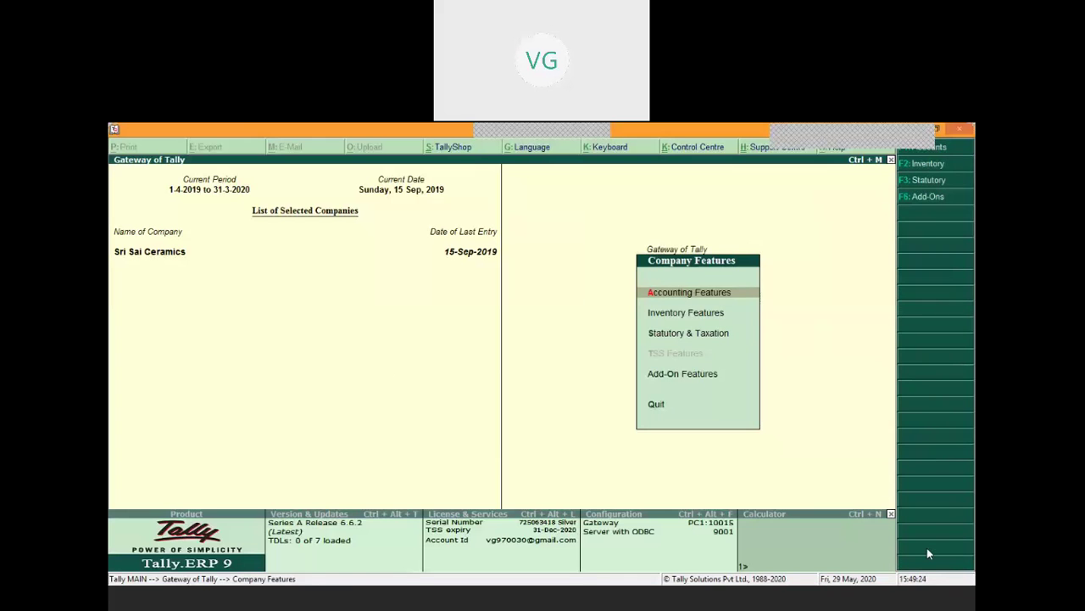
key("Down")
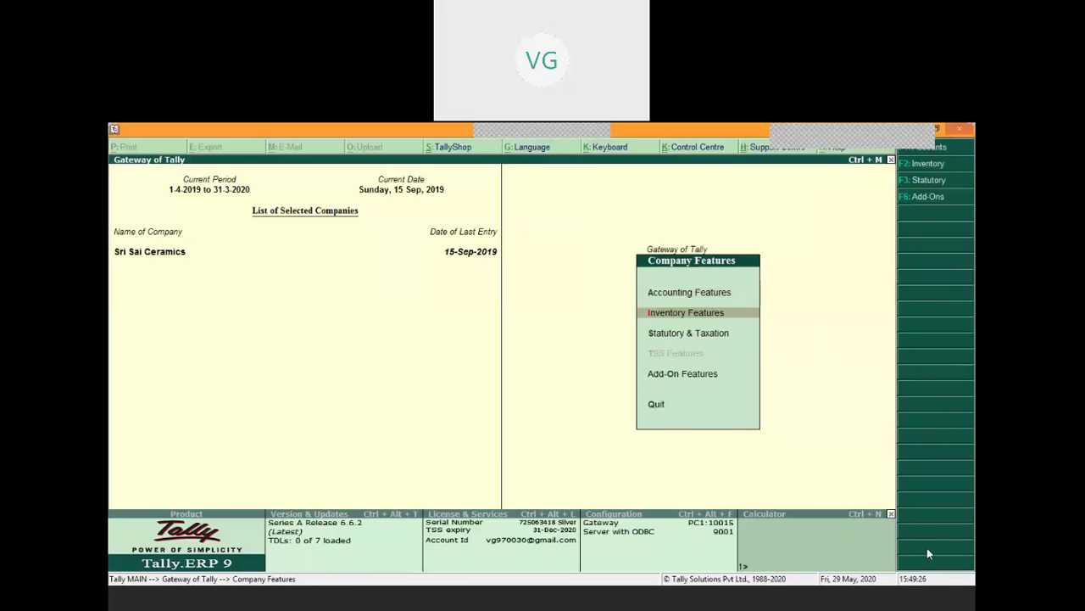
key("Return")
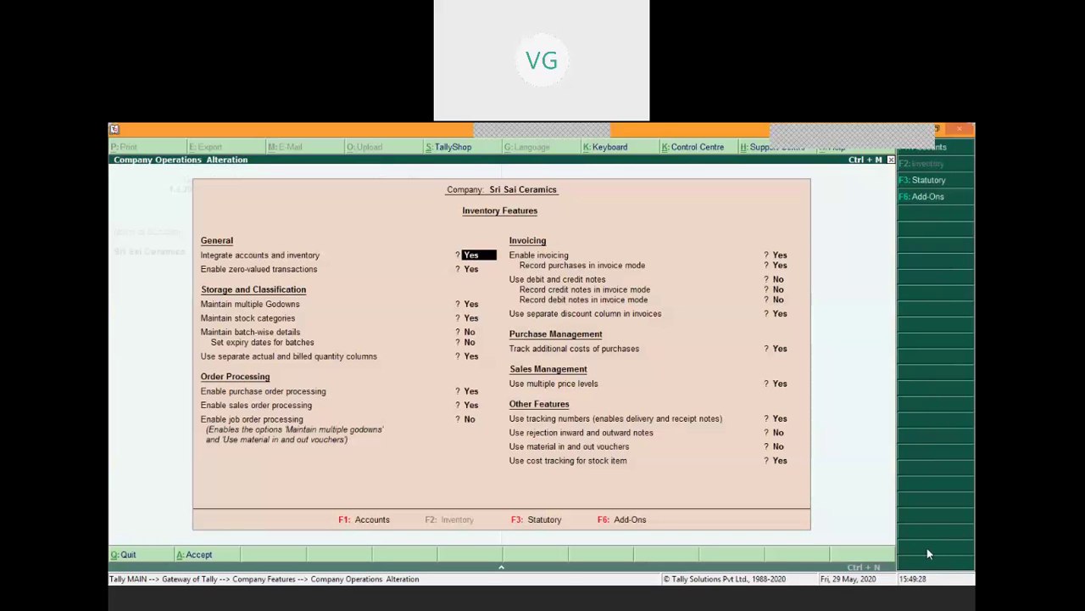
key("Return")
key("Return")
key("Return")
key("Return")
key("Return")
key("Return")
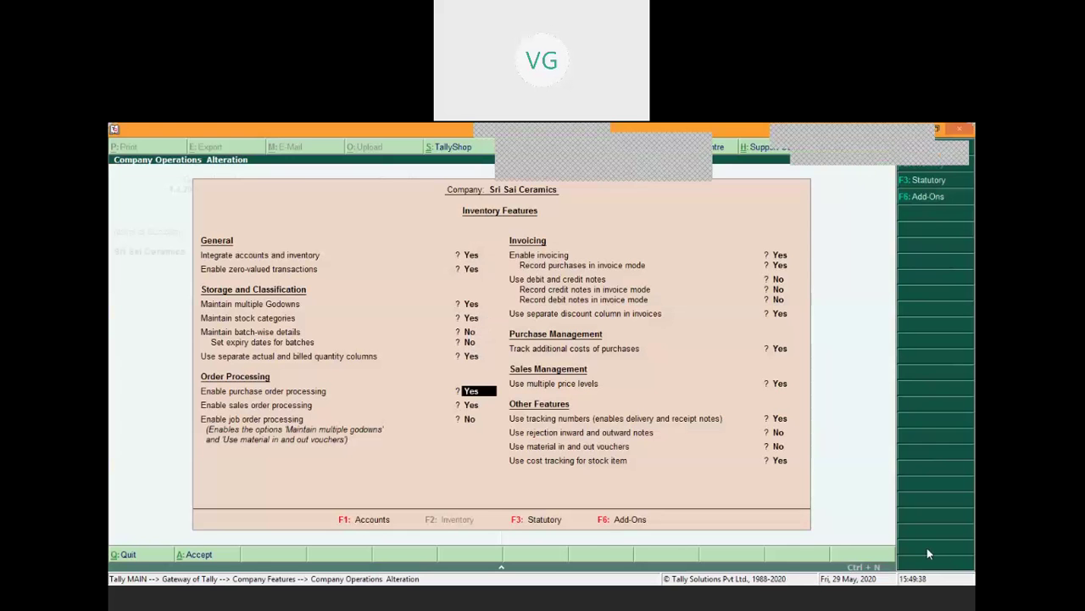
key("Return")
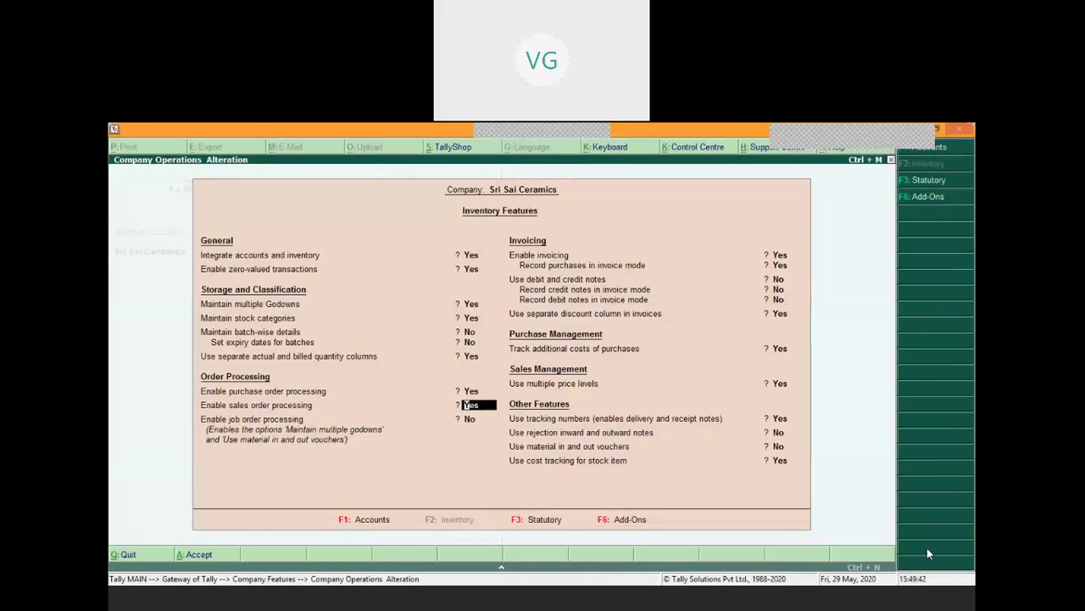
key("Return")
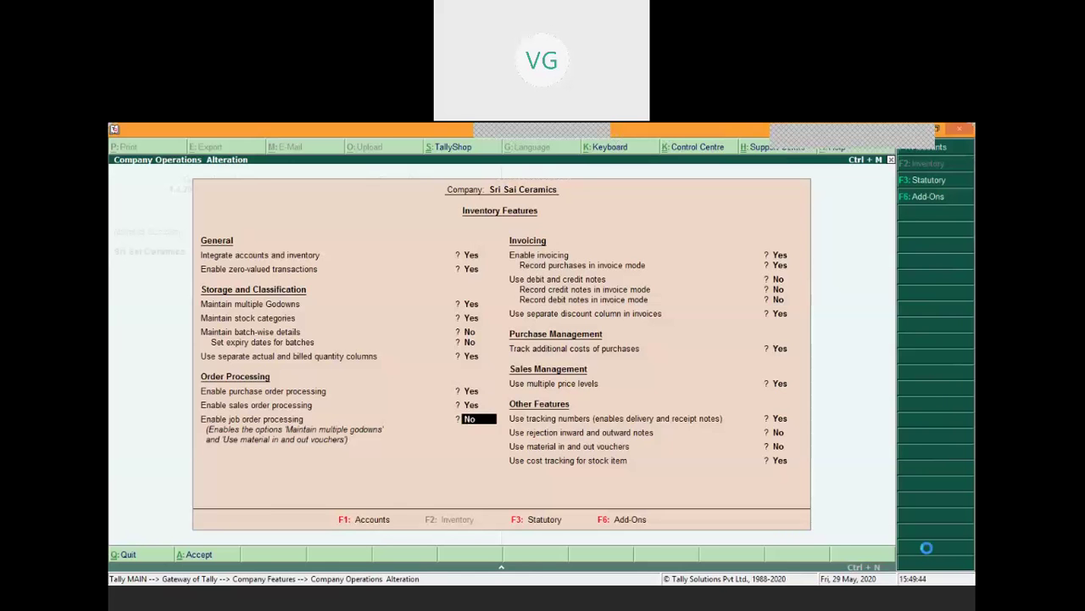
key("ctrl+a")
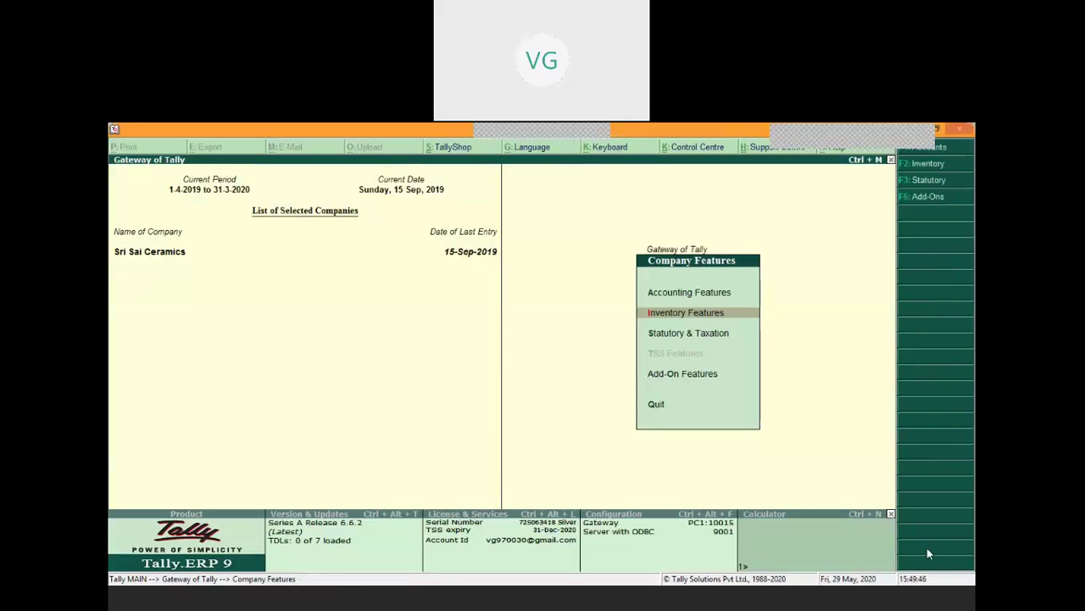
key("Escape")
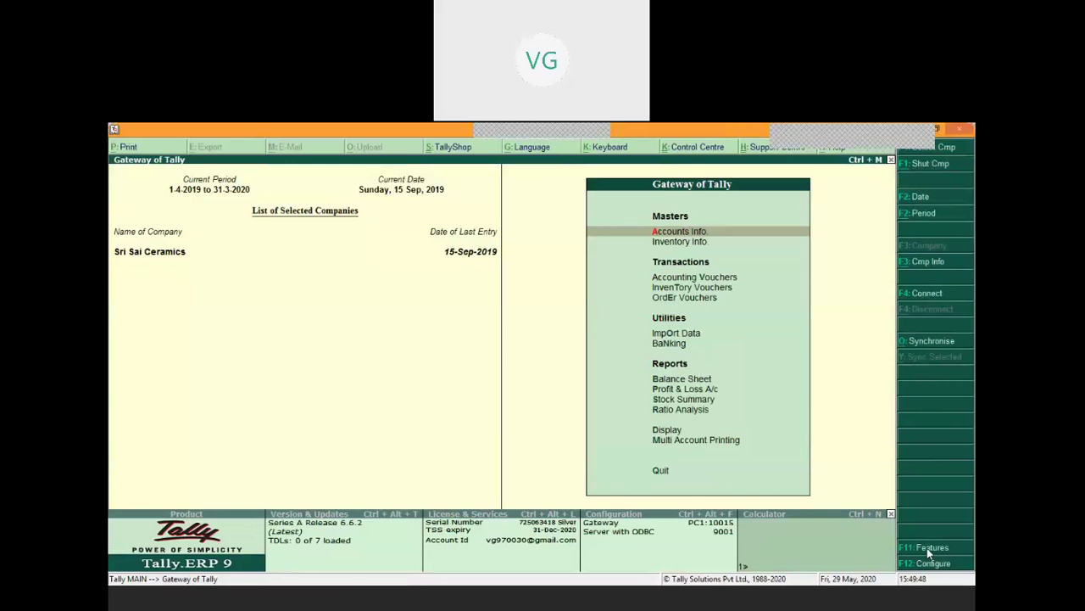
key("Down")
key("Down")
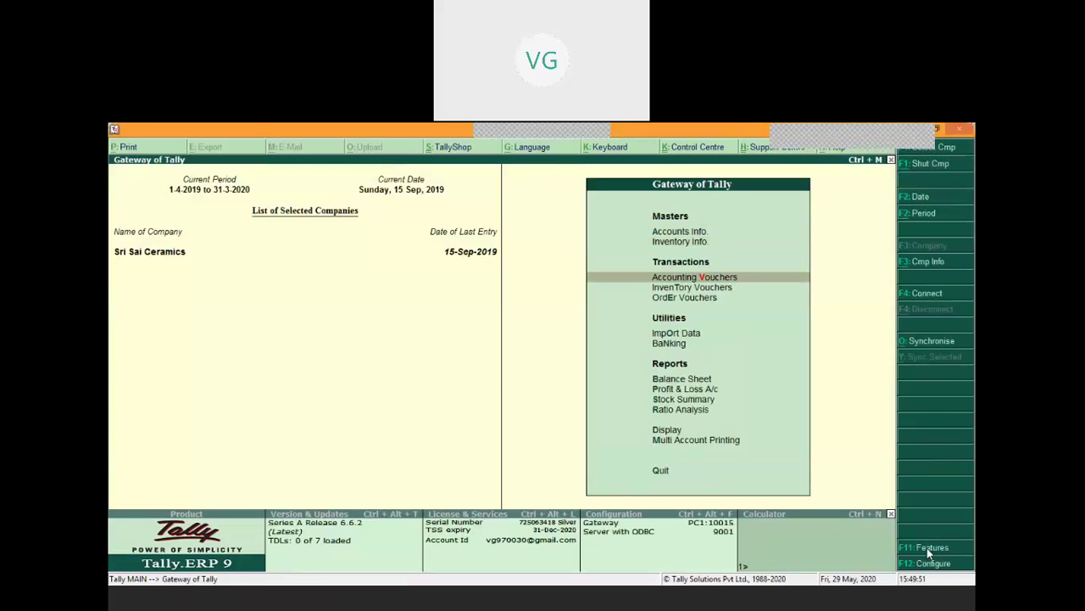
key("Down")
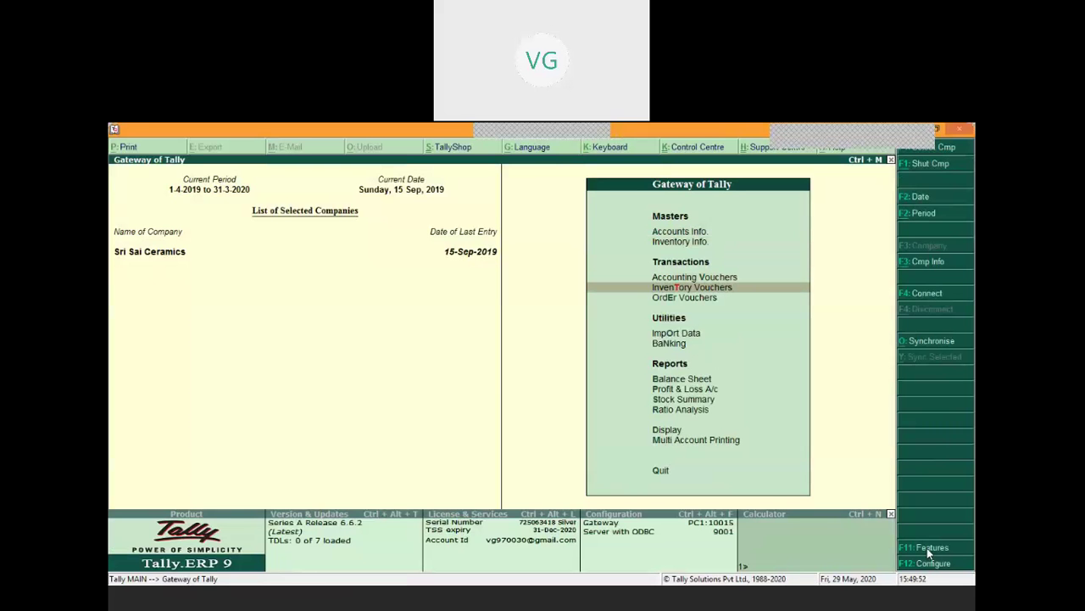
key("Up")
key("Down")
key("Down")
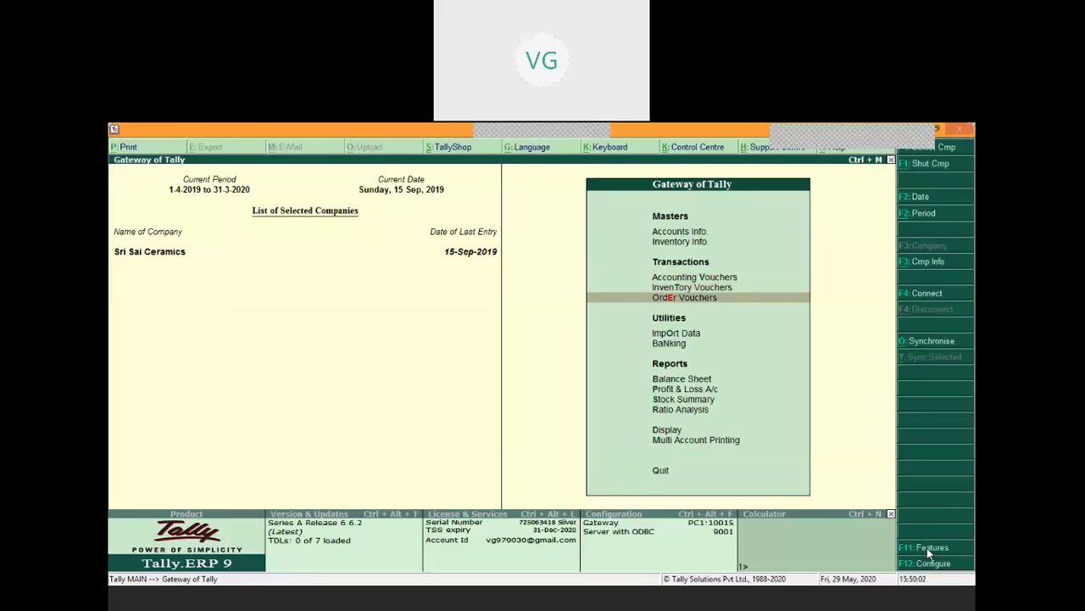
key("Return")
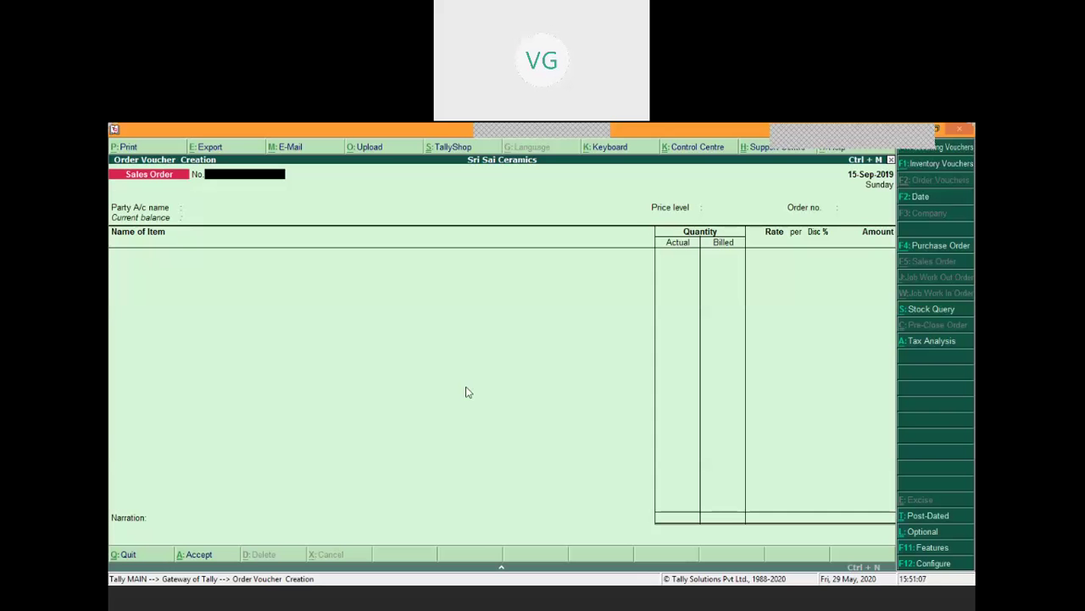
key("Escape")
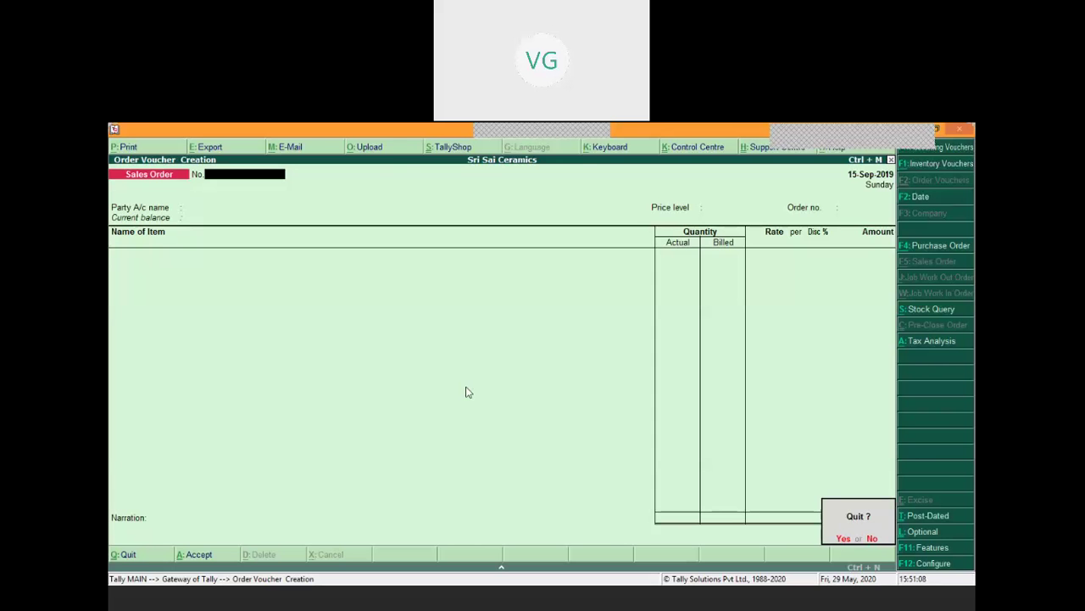
key("y")
Go to the voucher types section of the accounts masters.
key("Up")
key("Up")
key("Up")
key("Up")
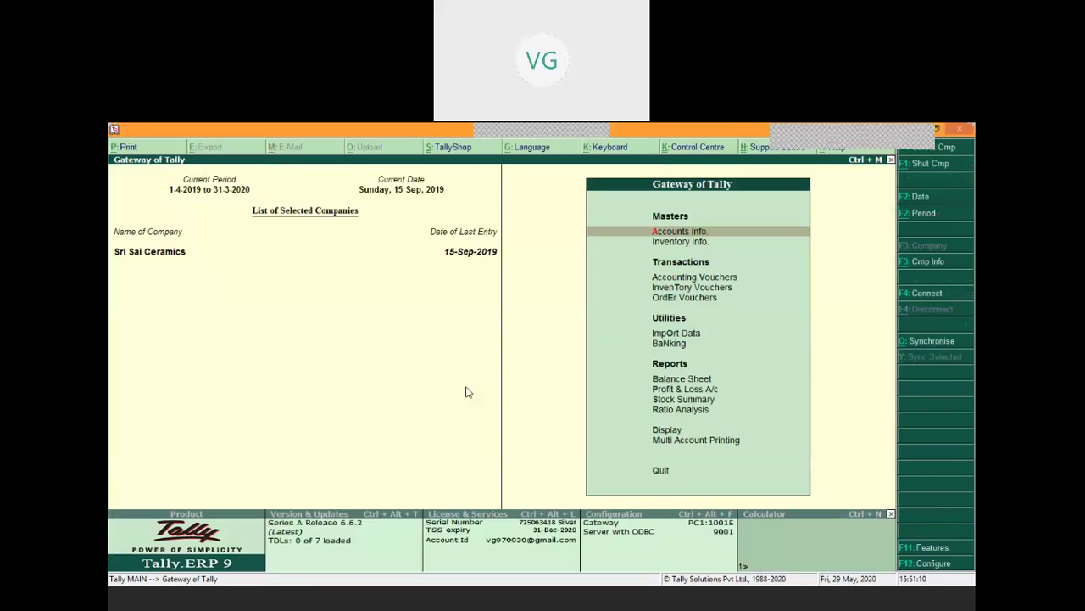
key("Return")
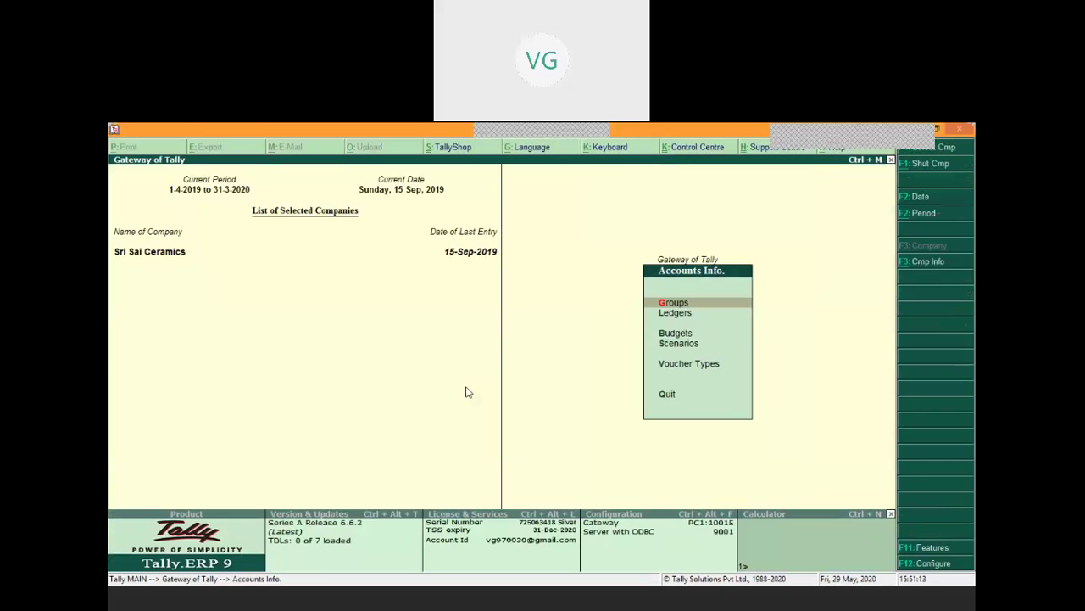
key("Down")
key("Down")
key("Down")
key("Down")
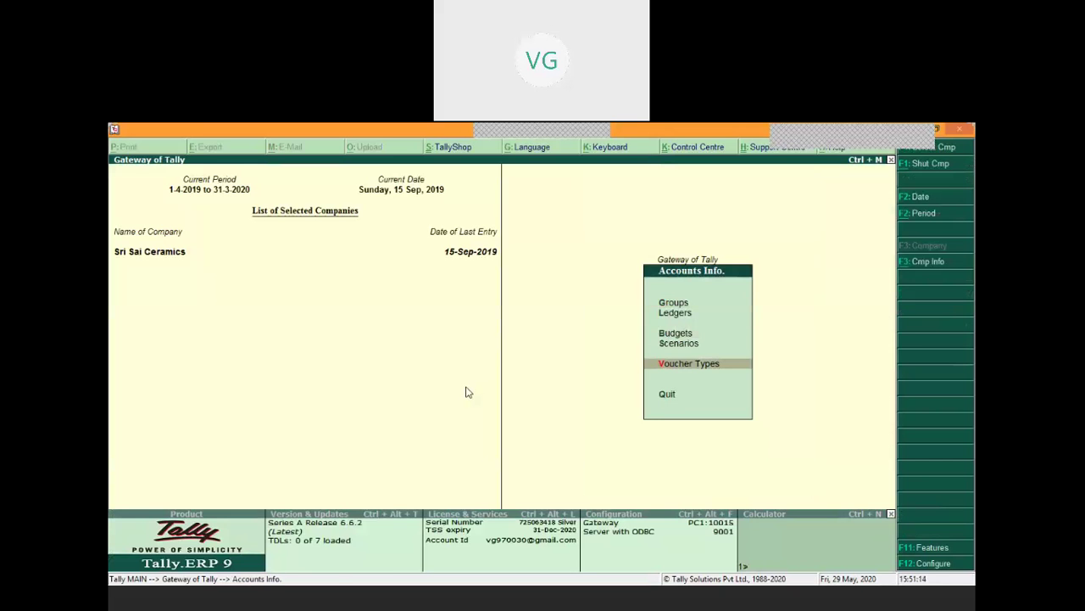
key("Return")
Open the Sales Order voucher type for alteration.
key("Down")
key("Down")
key("Down")
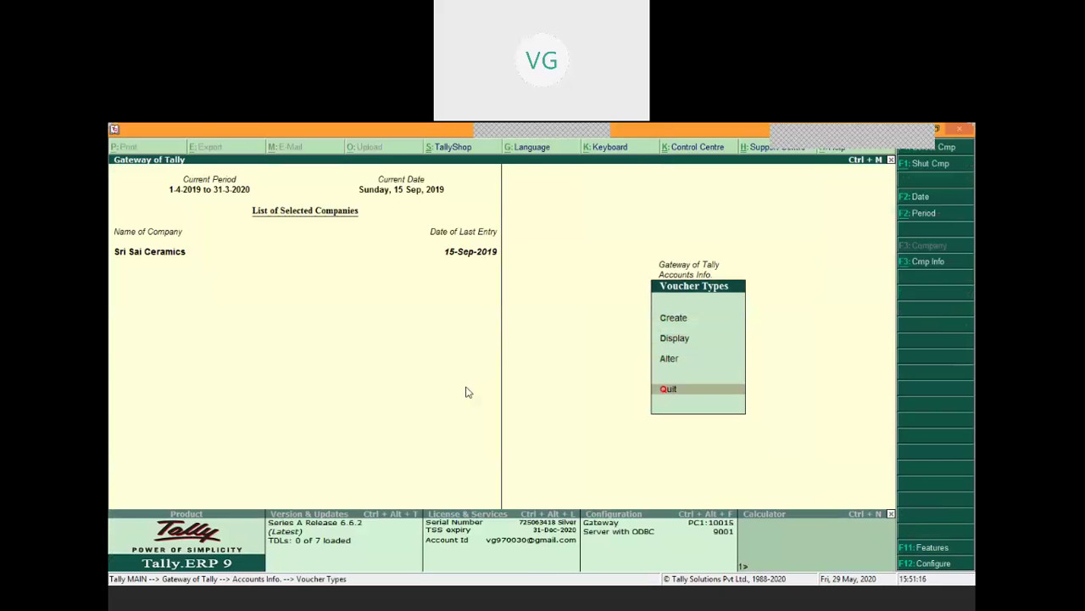
key("Up")
key("Return")
type("Sa")
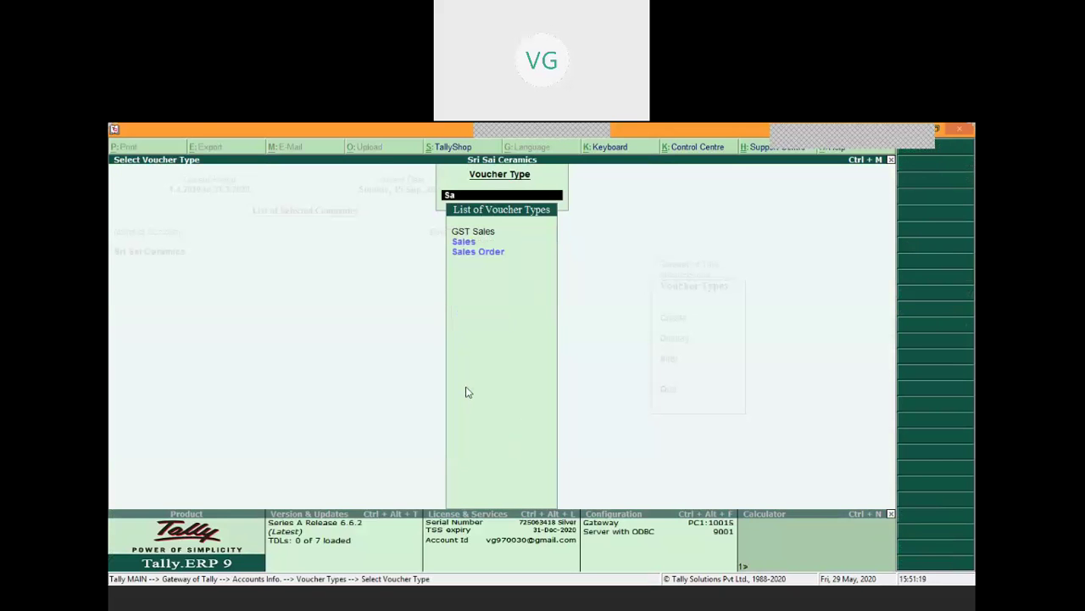
type("le")
key("Down")
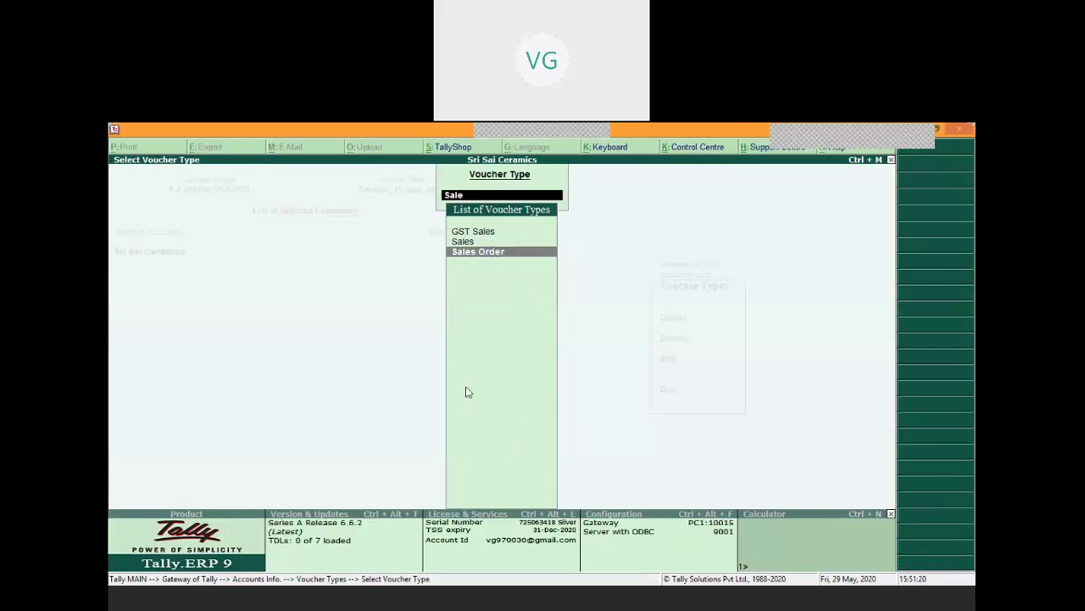
key("Return")
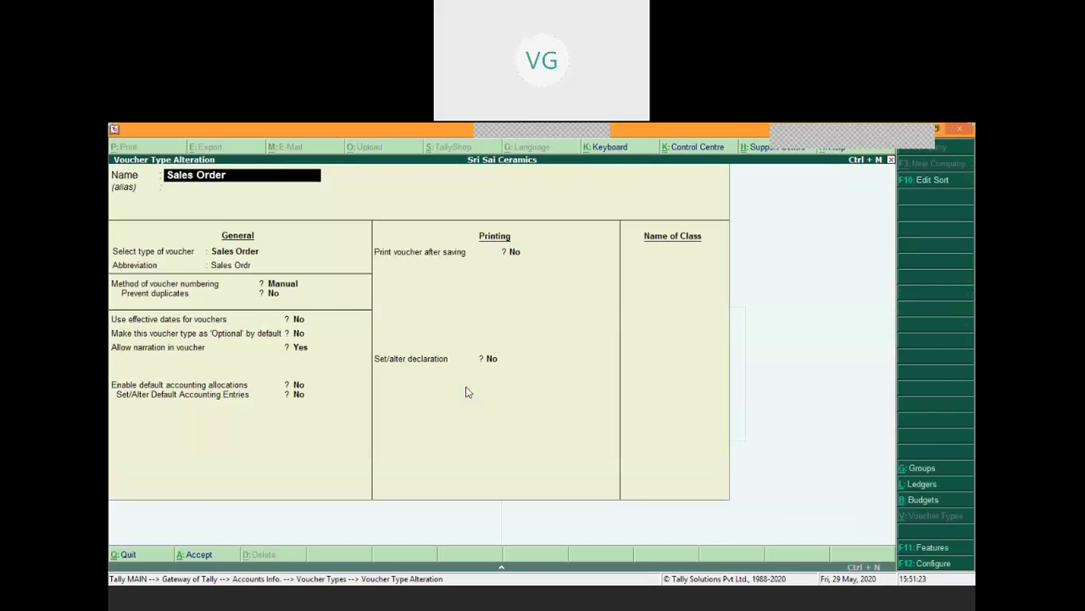
Set the Sales Order voucher type's method of numbering to Automatic.
key("Return")
key("Return")
key("Return")
key("Up")
key("Up")
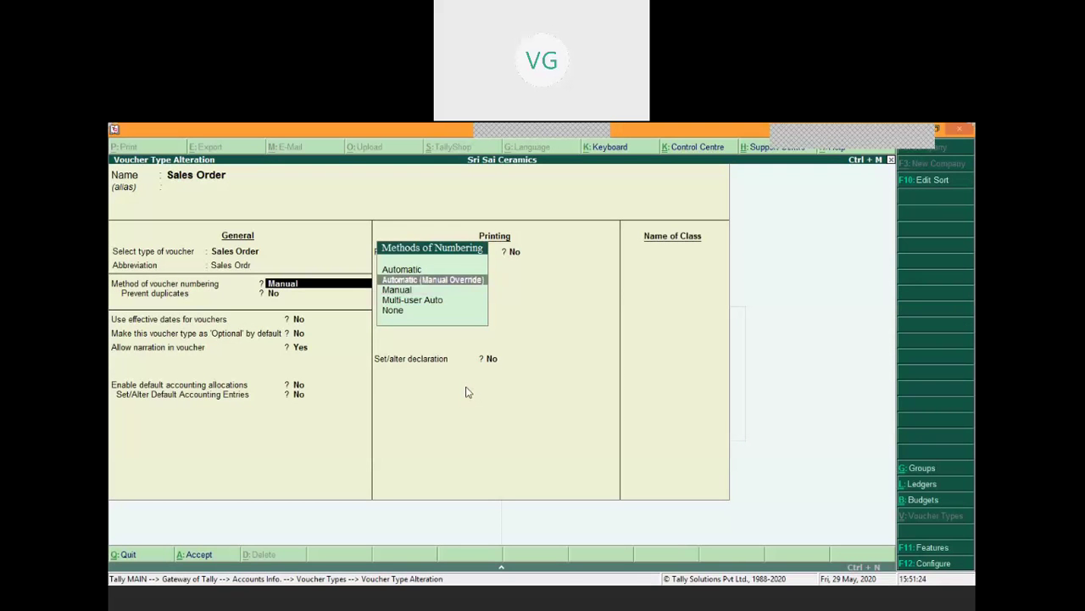
key("Return")
key("Return")
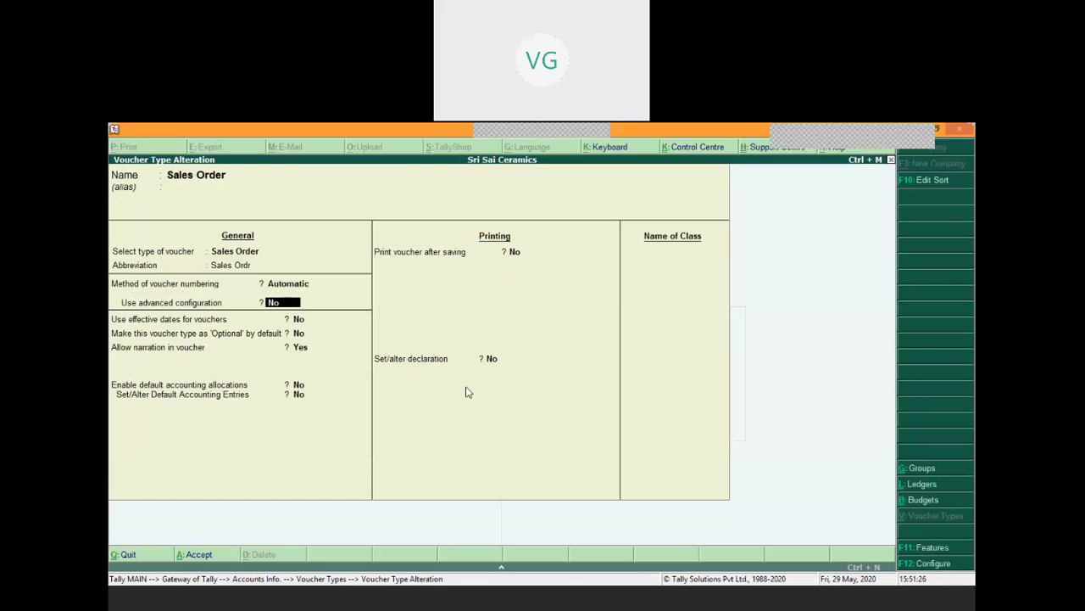
Set the Sales Order voucher type's numbering method to Manual, save it and return to the Gateway of Tally.
key("BackSpace")
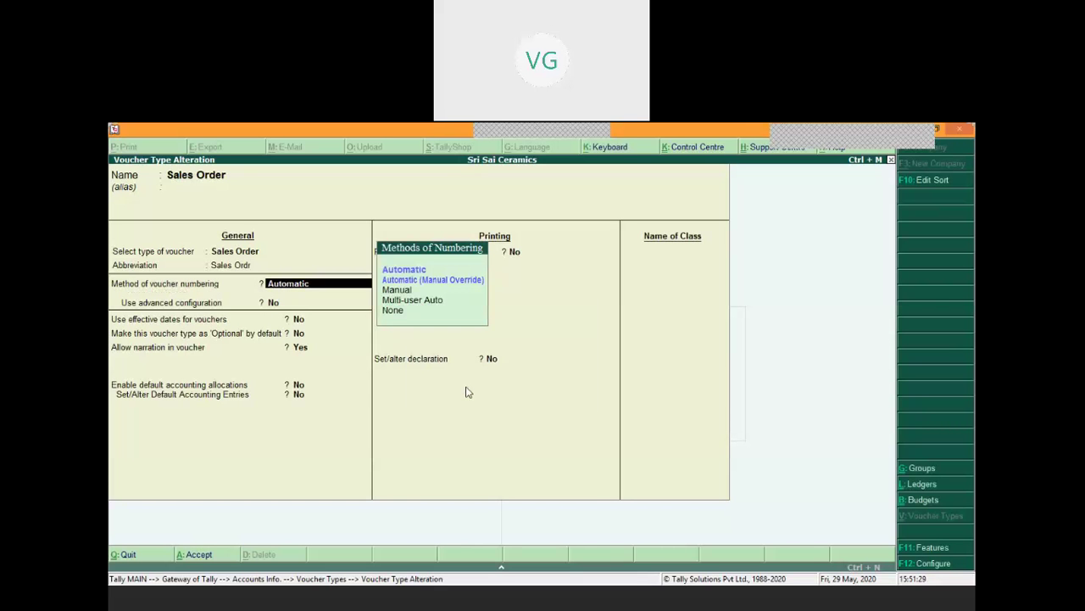
key("Down")
key("Down")
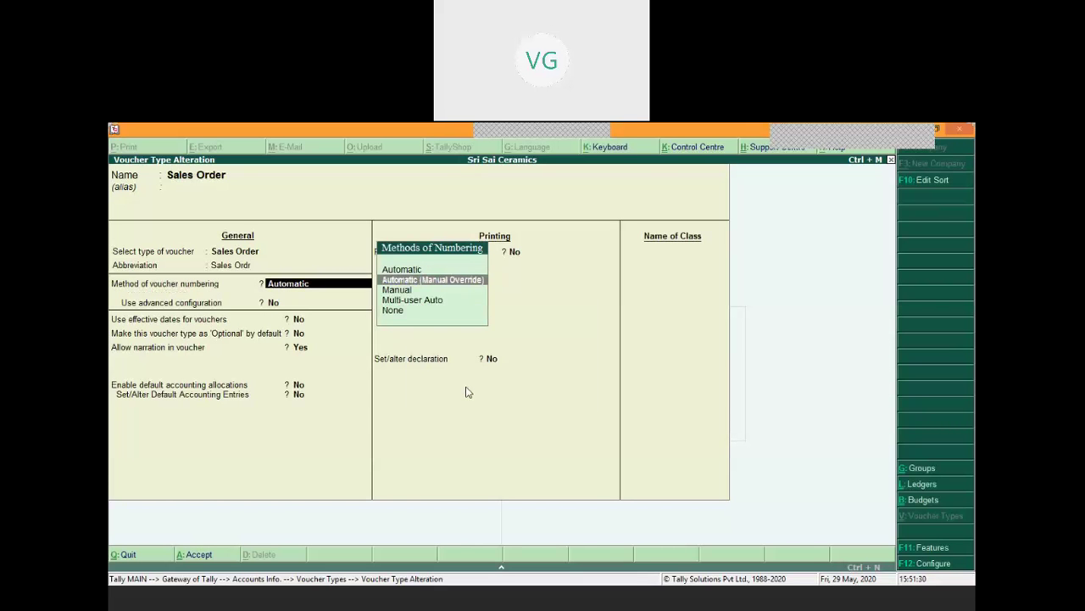
key("Return")
key("Return")
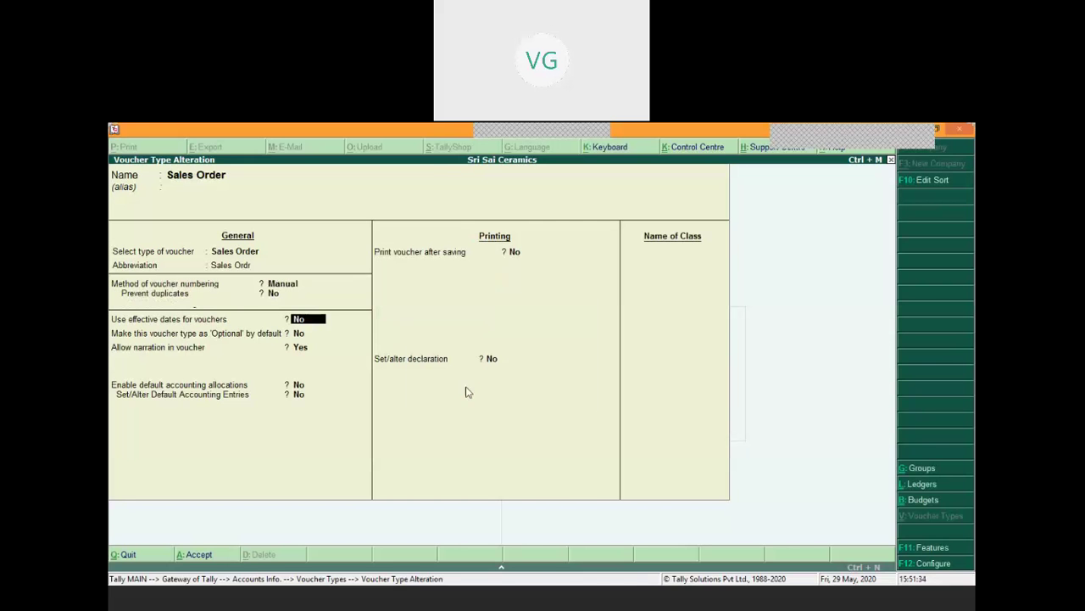
key("ctrl+a")
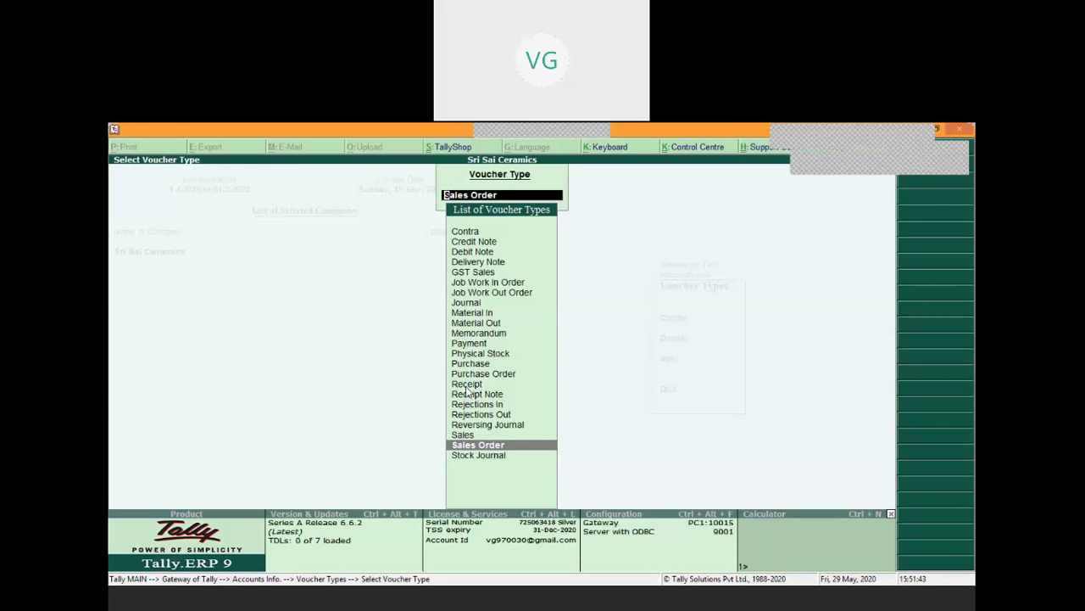
key("Escape")
key("Escape")
key("Escape")
key("Escape")
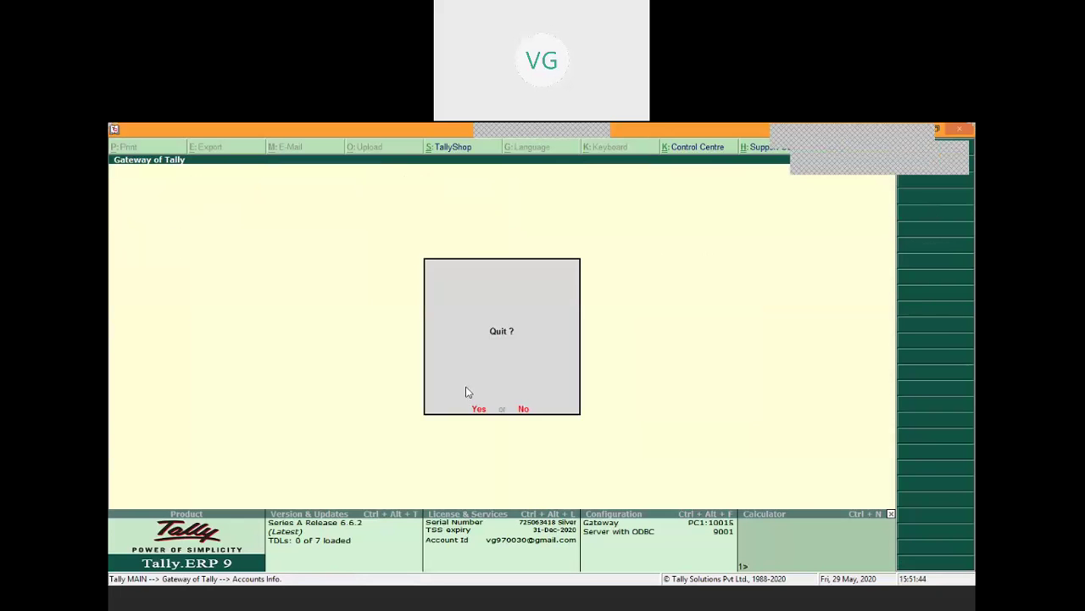
key("Escape")
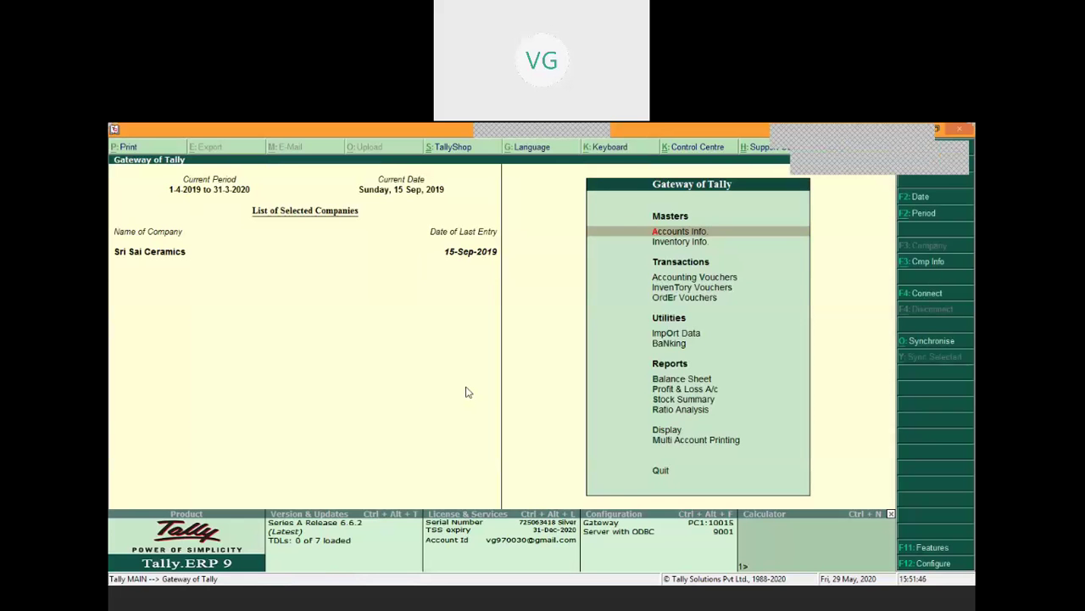
Start a new sales order under the order vouchers and enter its voucher number.
key("Down")
key("Down")
key("Down")
key("Down")
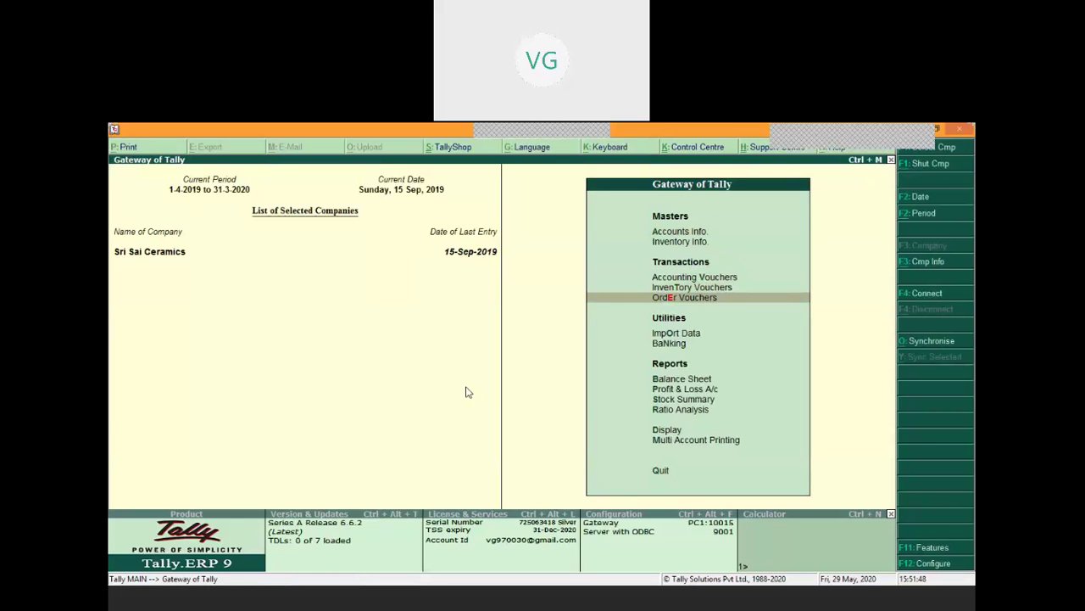
key("Return")
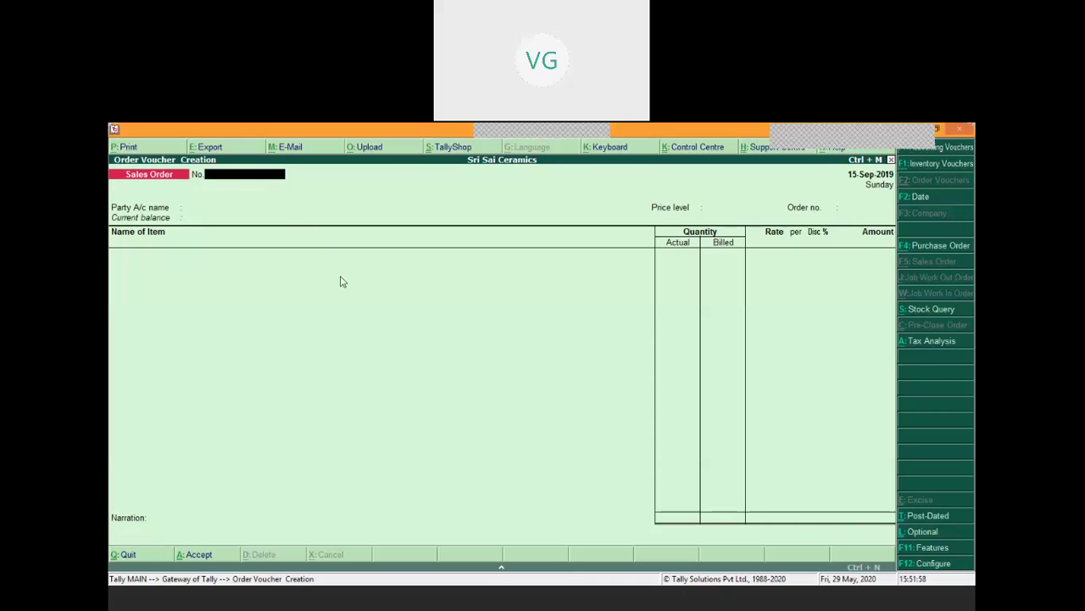
type("SO12345")
key("Return")
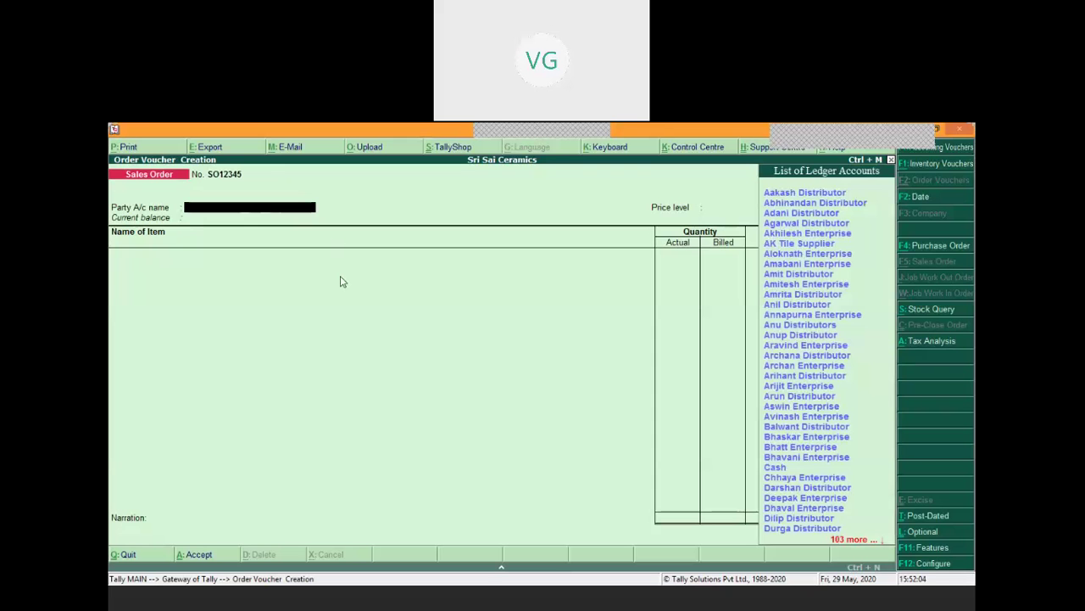
Choose Abhinandan Distributor as the party account and accept the prefilled buyer's details, leaving the order and despatch details blank.
key("Down")
key("Down")
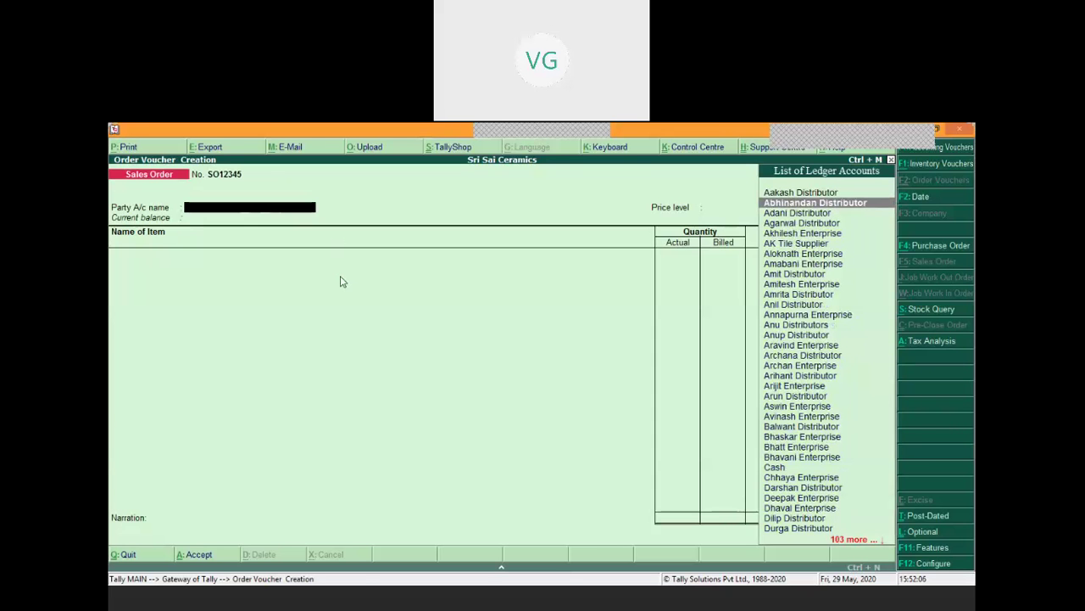
key("Return")
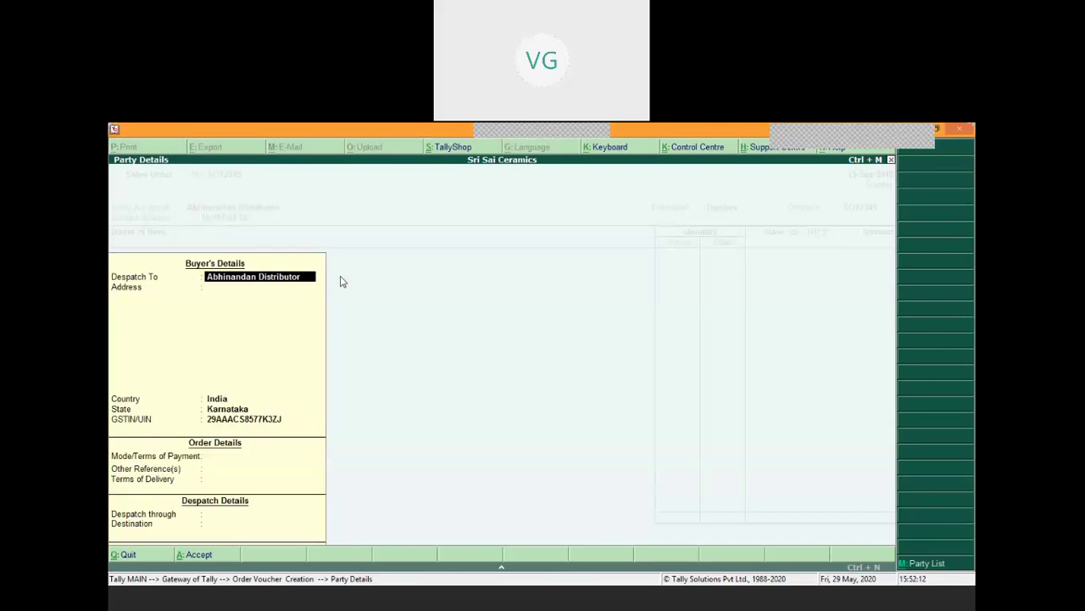
key("Return")
key("Return")
key("Return")
key("Return")
key("Return")
key("Return")
key("Return")
key("Return")
key("Return")
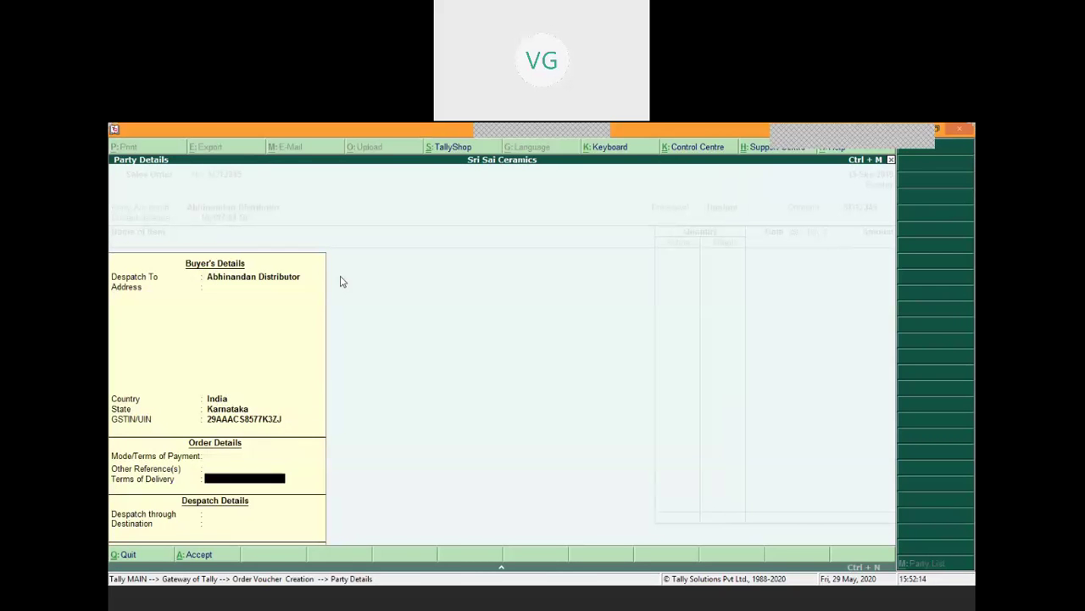
key("Return")
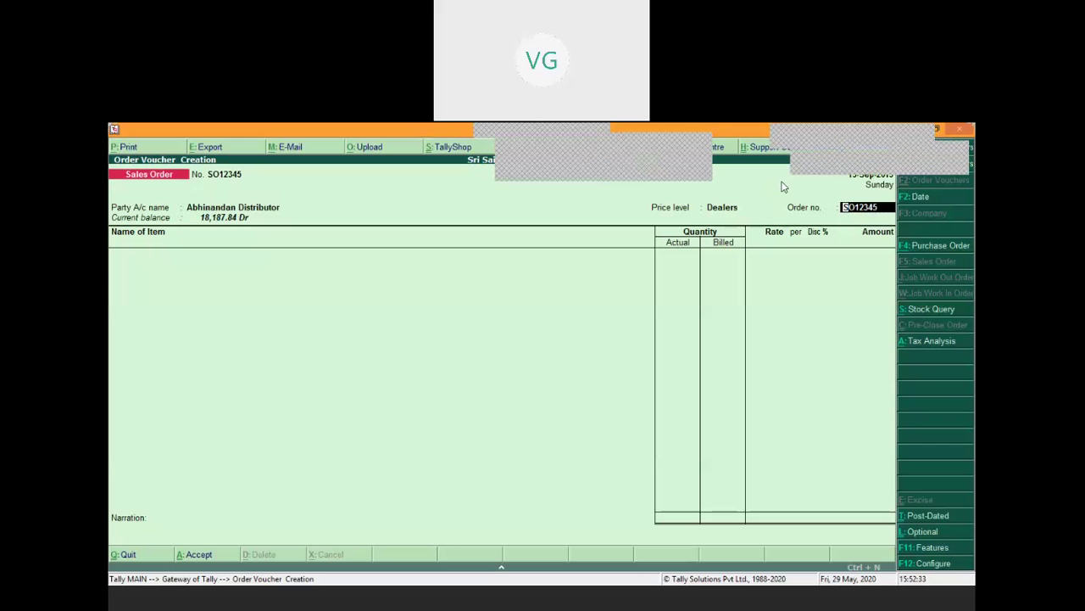
Keep the prefilled order number and add 151 Fix and Grout, due on 21-Sep-2019, with a quantity of 100 kg and the default rate and discount.
key("Return")
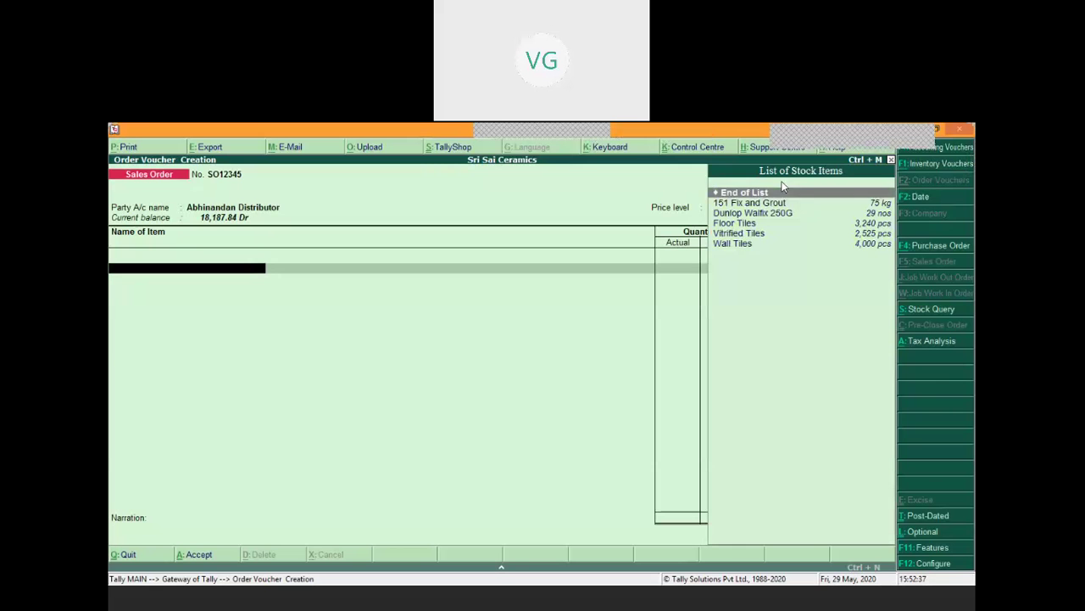
key("Return")
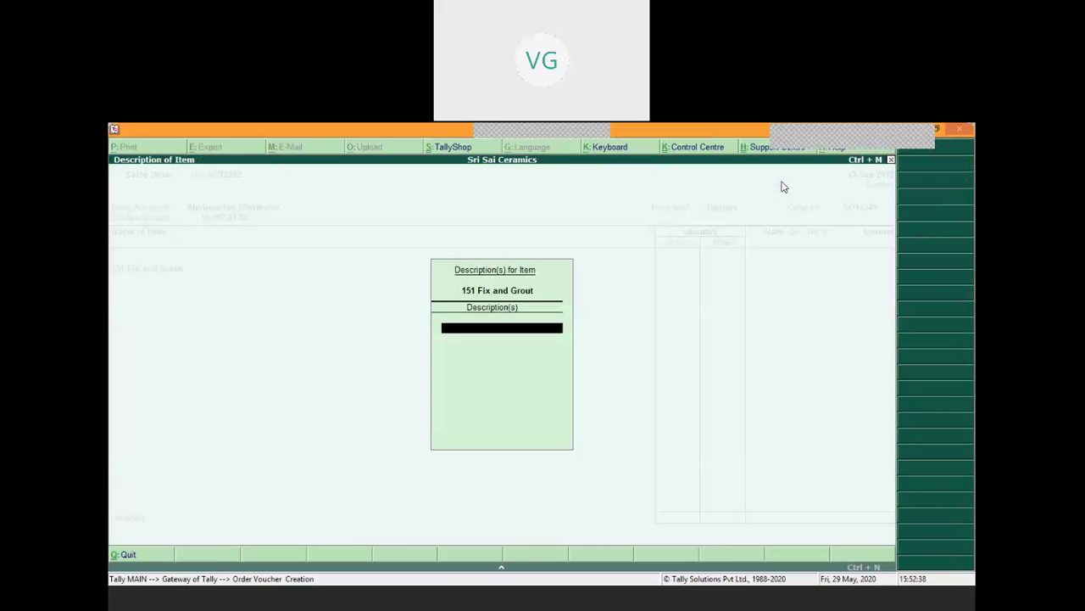
key("Return")
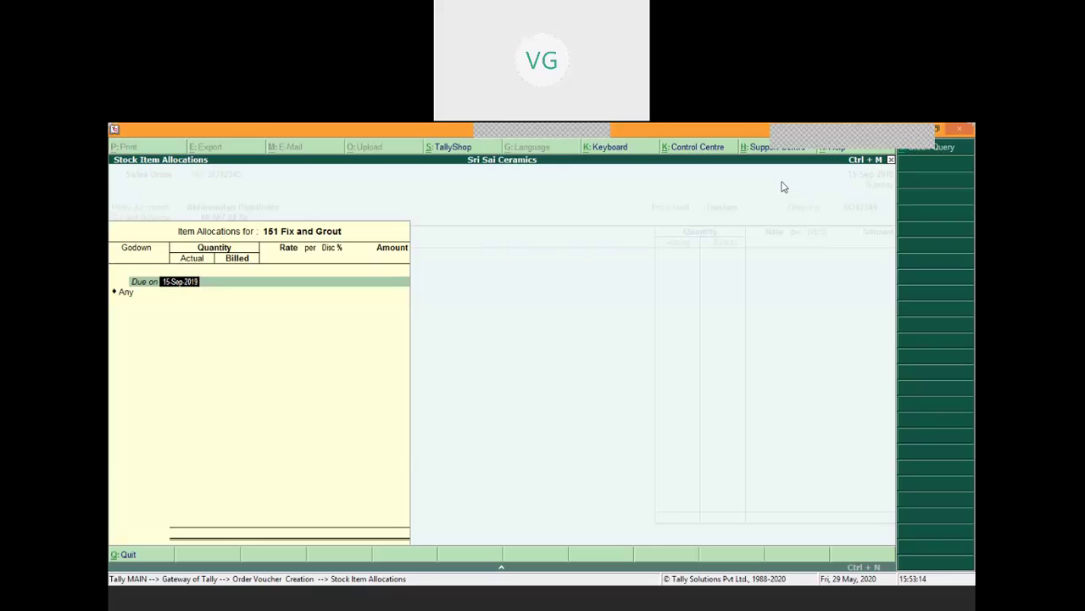
type("21.09")
key("Return")
key("Return")
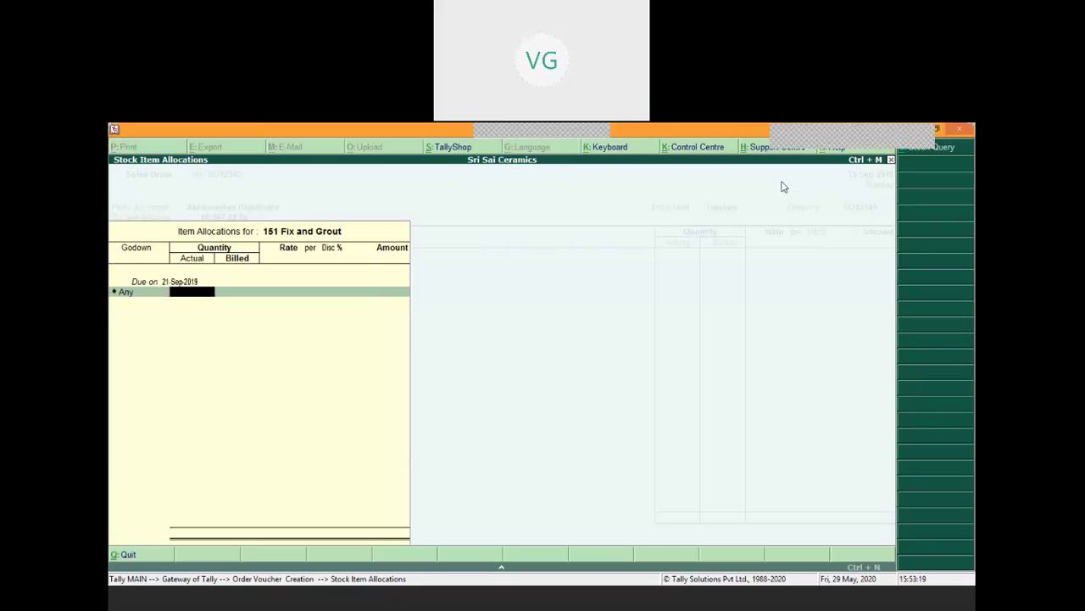
type("100")
key("Return")
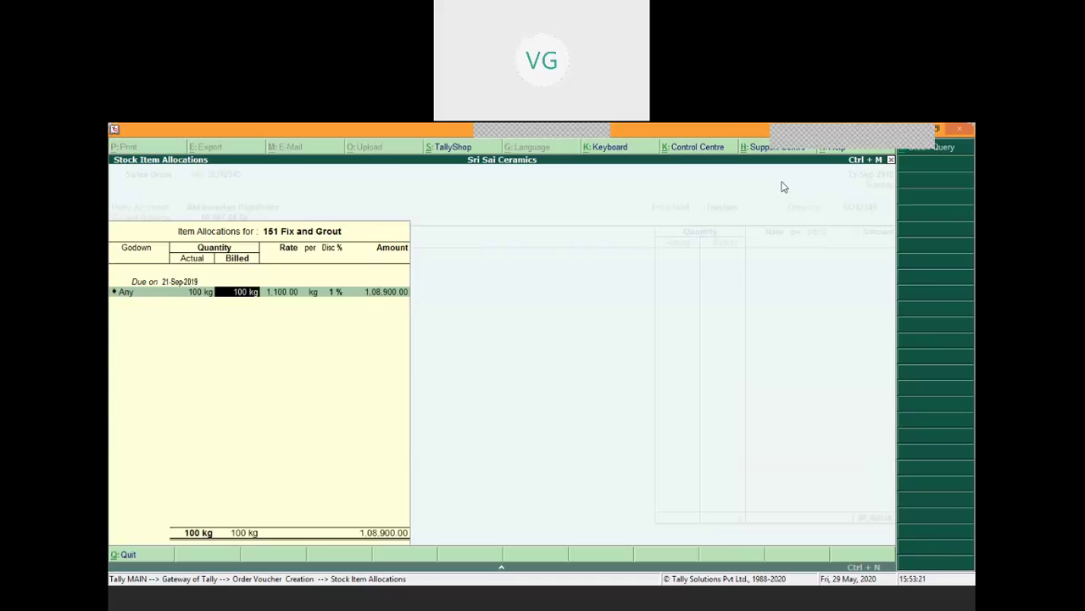
key("Return")
key("Return")
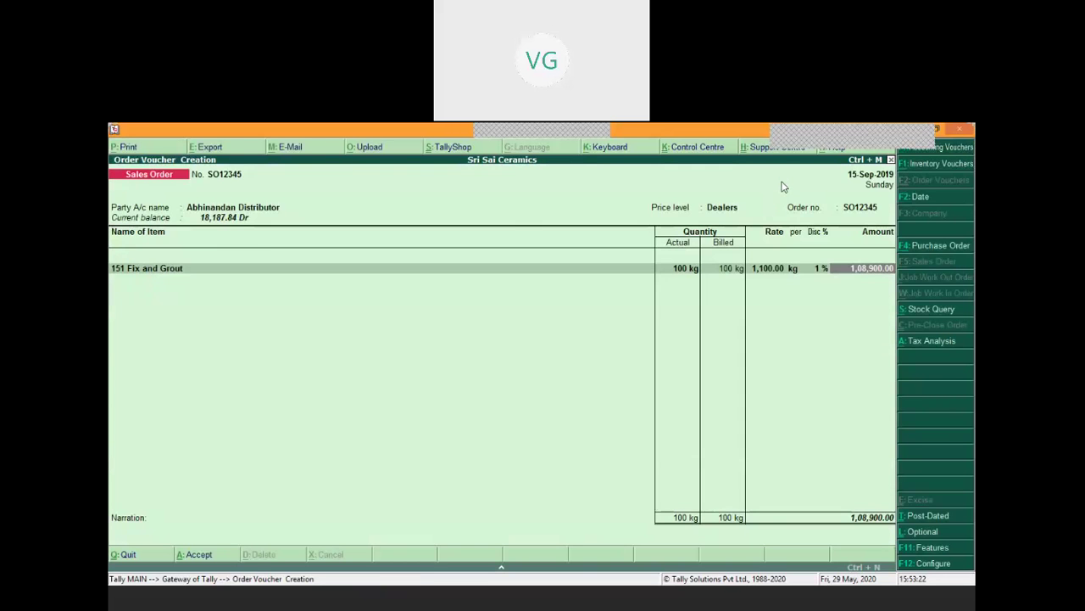
key("Return")
key("Return")
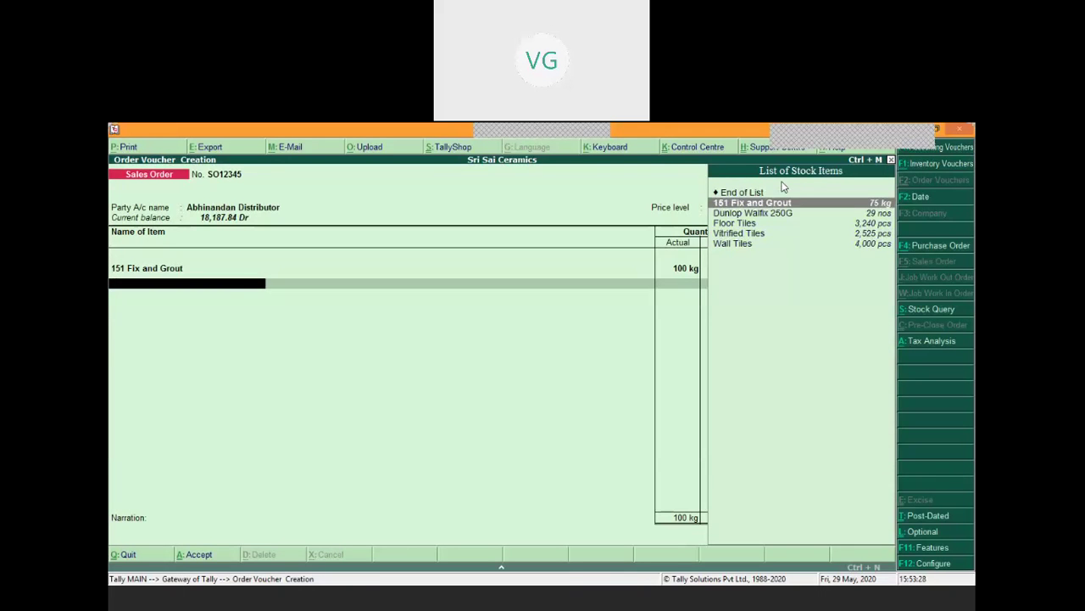
Add Wall Tiles to the sales order, due on 21-Sep-2019, with a quantity of 25 pcs, allocated to the Sales ledger.
key("Down")
key("Down")
key("Down")
key("Down")
key("Return")
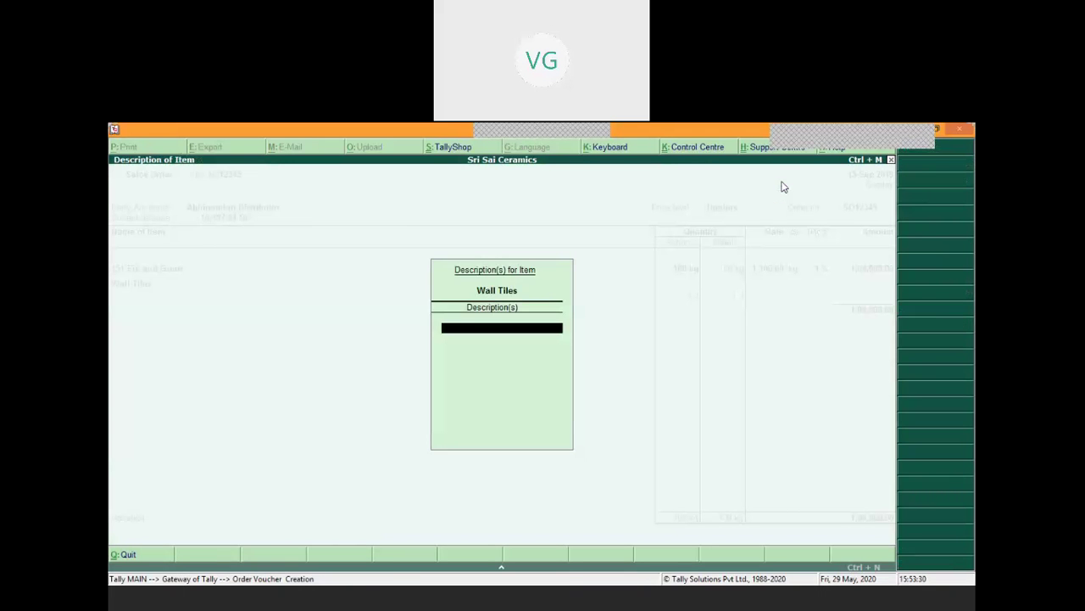
key("Return")
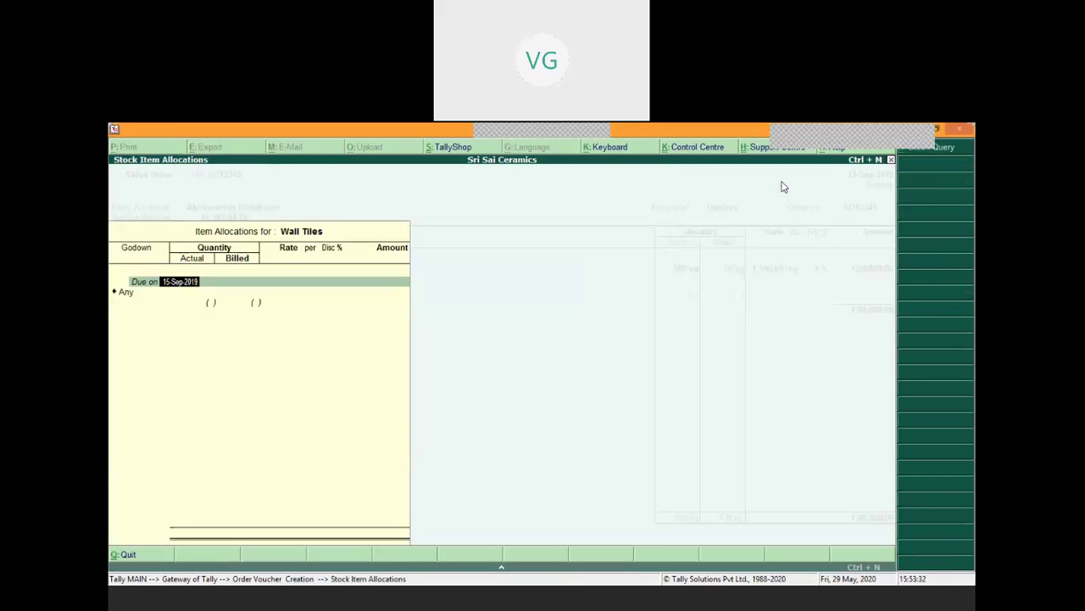
type("21.9")
key("Return")
key("Return")
type("2")
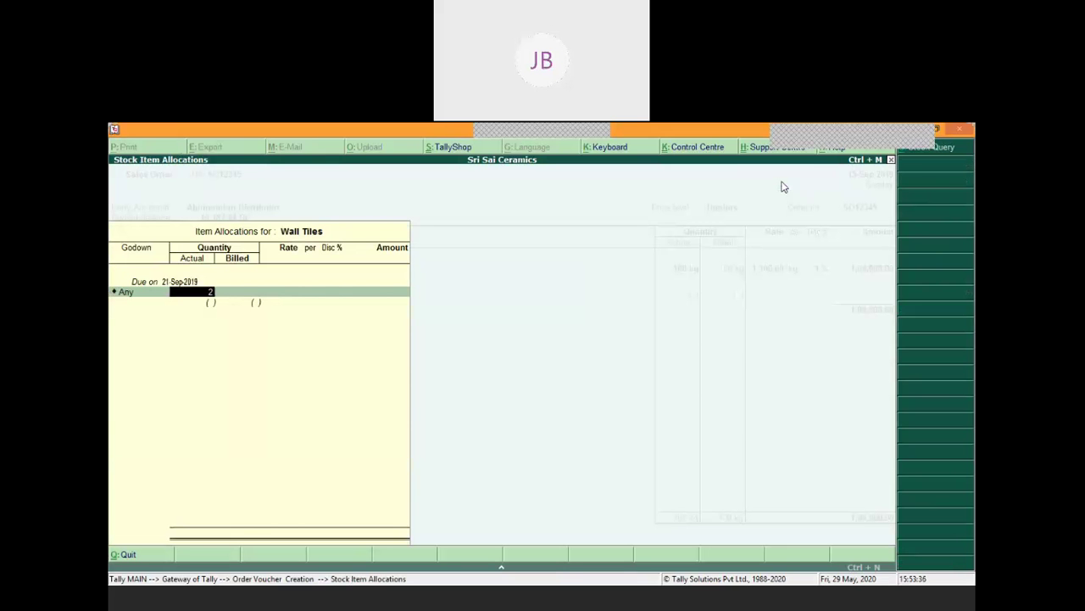
type("5")
key("Return")
key("Return")
key("Return")
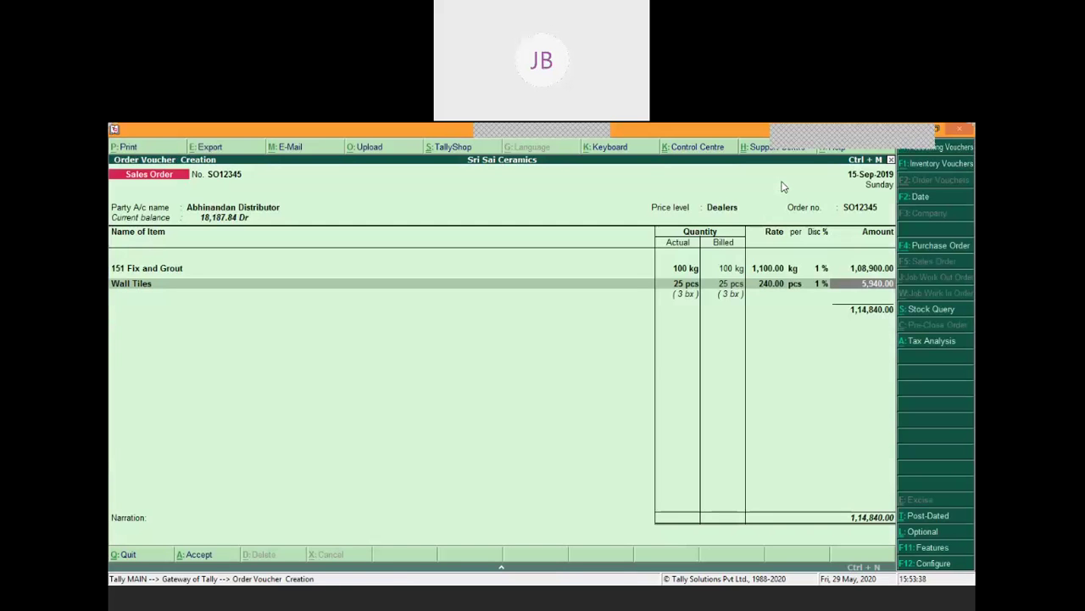
key("Return")
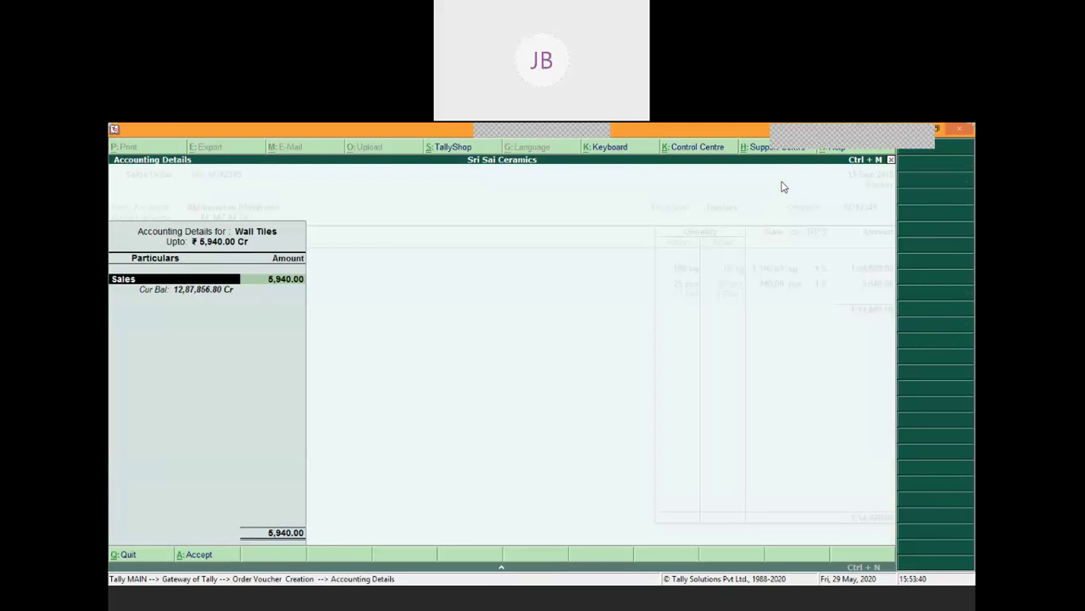
key("Return")
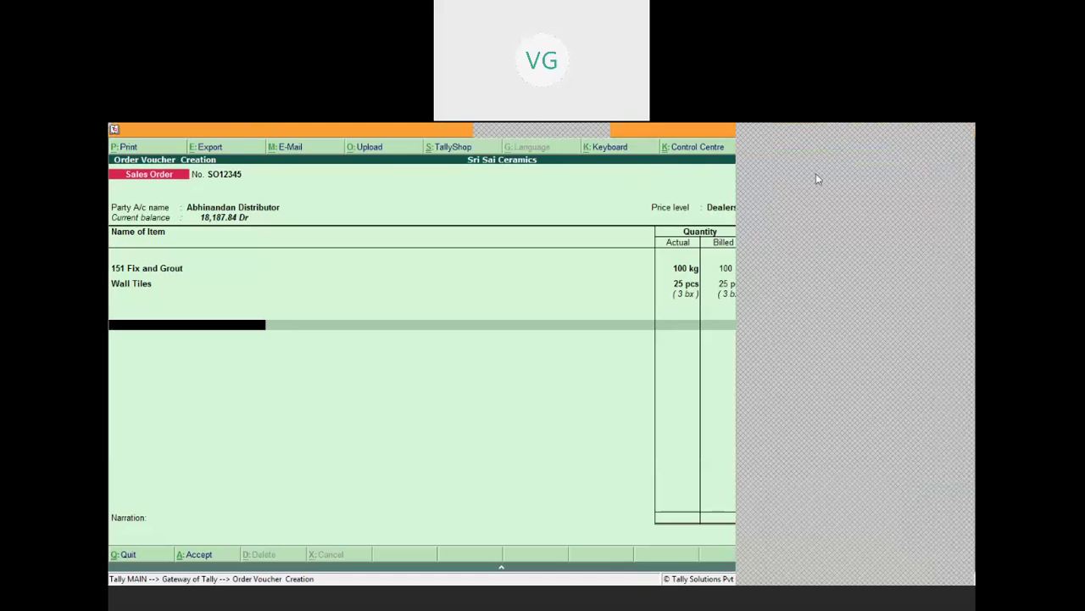
End the item list, save the sales order without a narration and return to the Gateway of Tally.
left_click(967, 136)
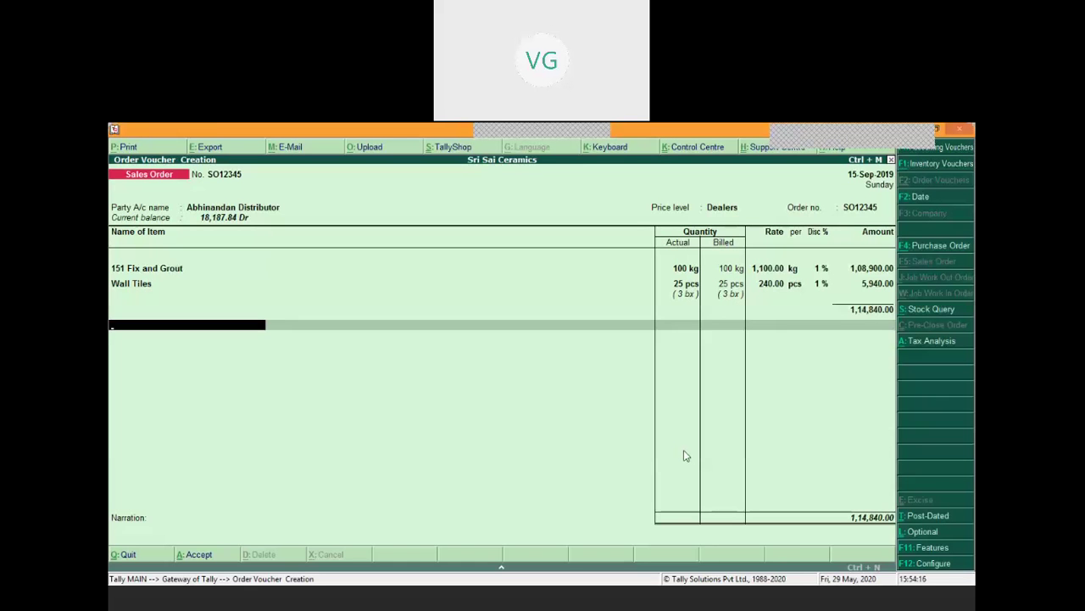
key("Return")
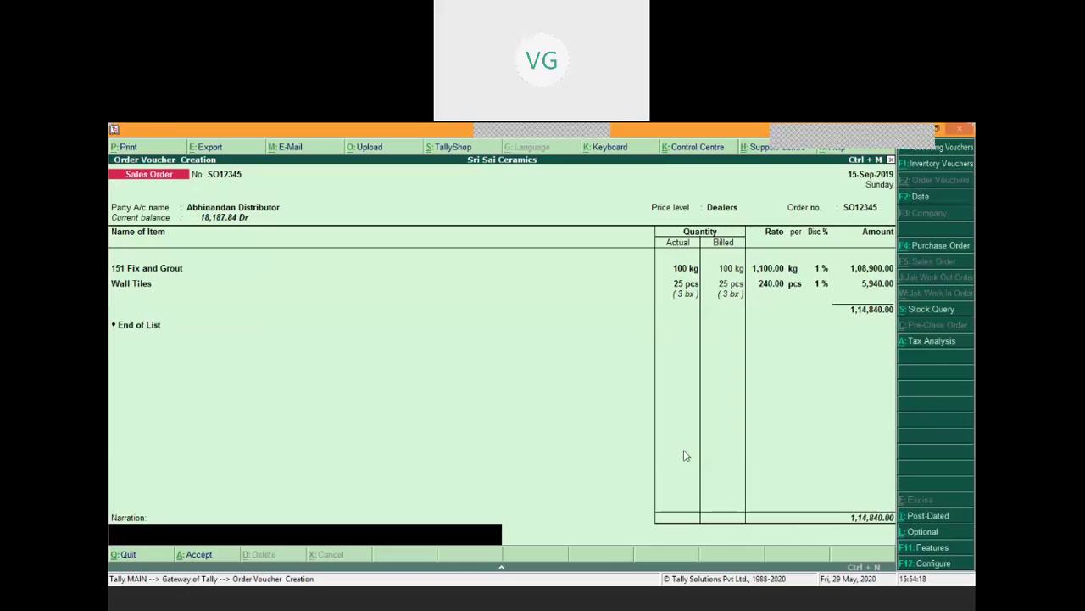
key("Return")
key("Return")
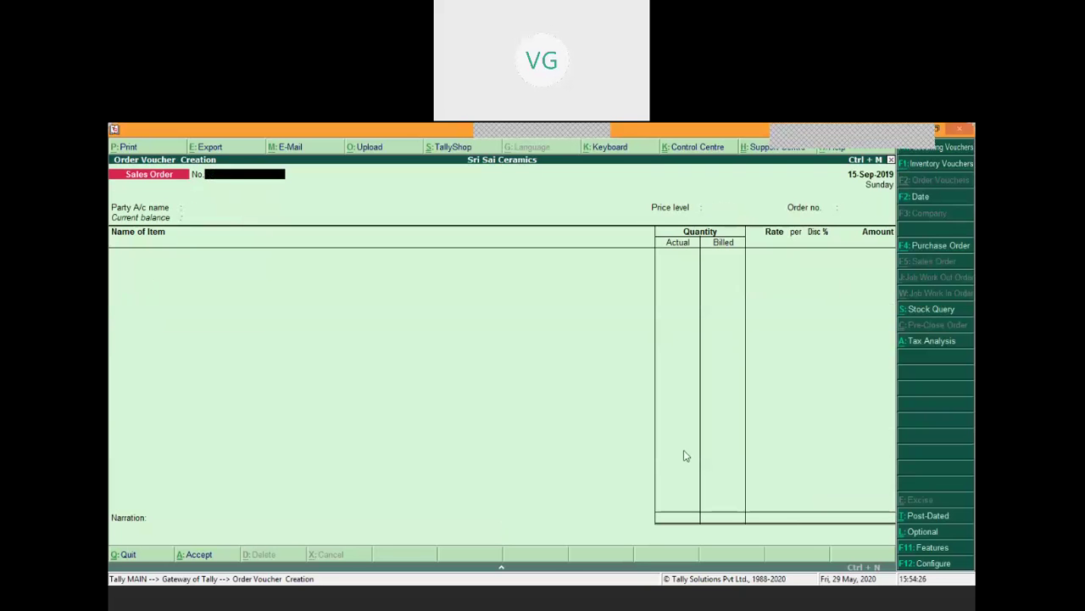
key("Escape")
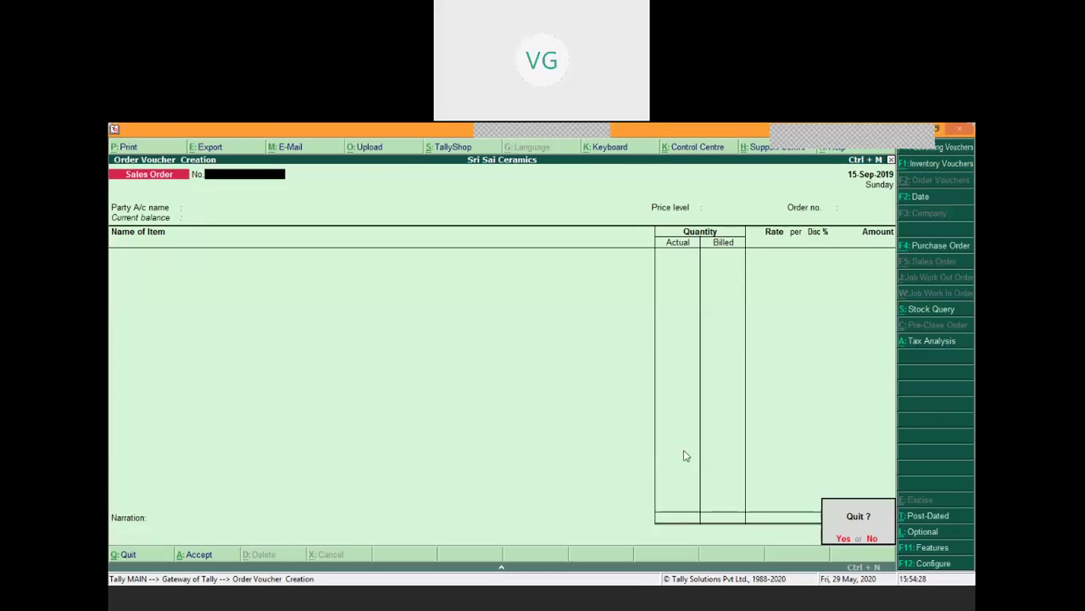
key("Return")
key("Escape")
key("Escape")
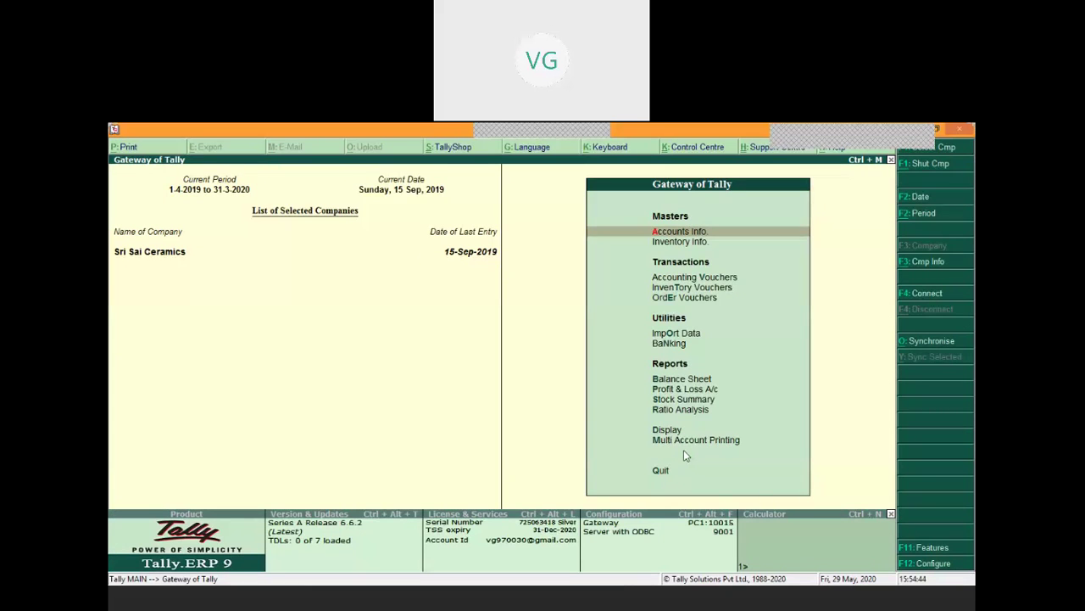
Open the Statements of Inventory among the display reports.
key("Down")
key("Down")
key("Down")
key("Down")
key("Down")
key("Down")
key("Down")
key("Down")
key("Down")
key("Down")
key("Down")
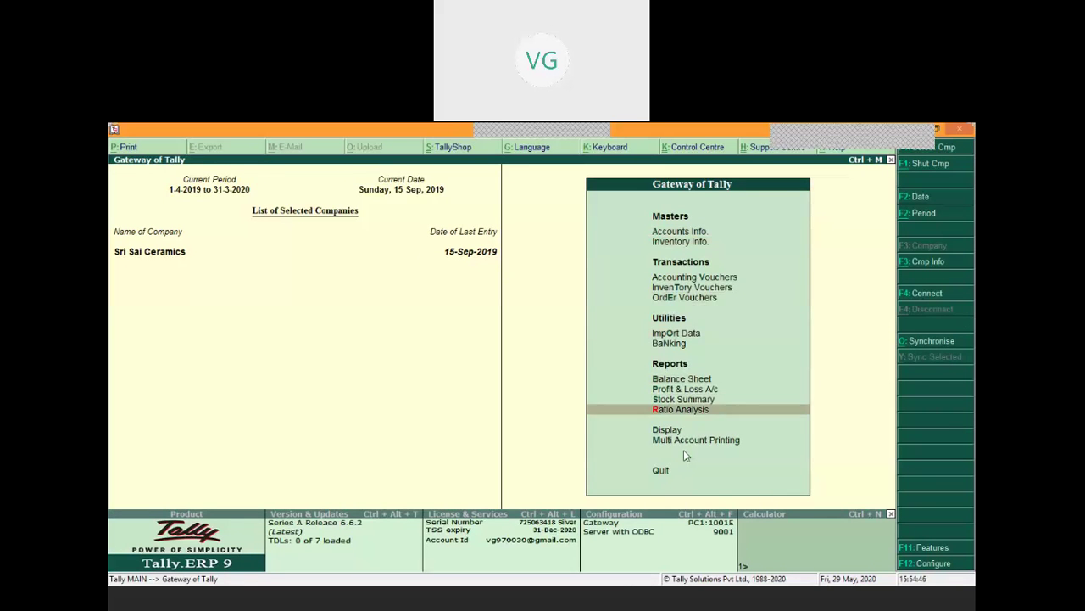
key("Return")
key("Down")
key("Down")
key("Down")
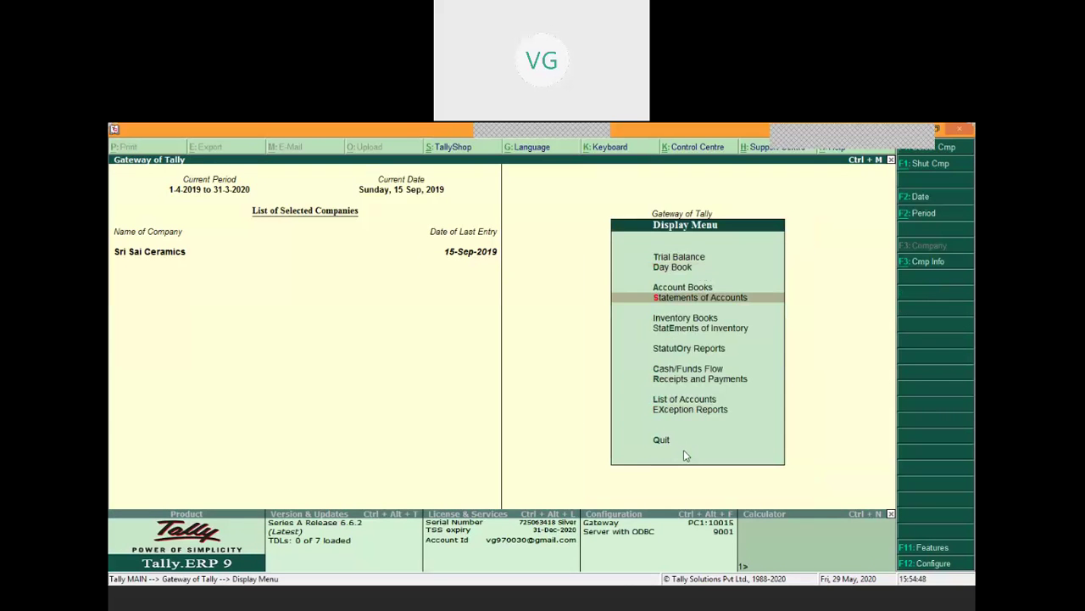
key("Down")
key("Down")
key("Return")
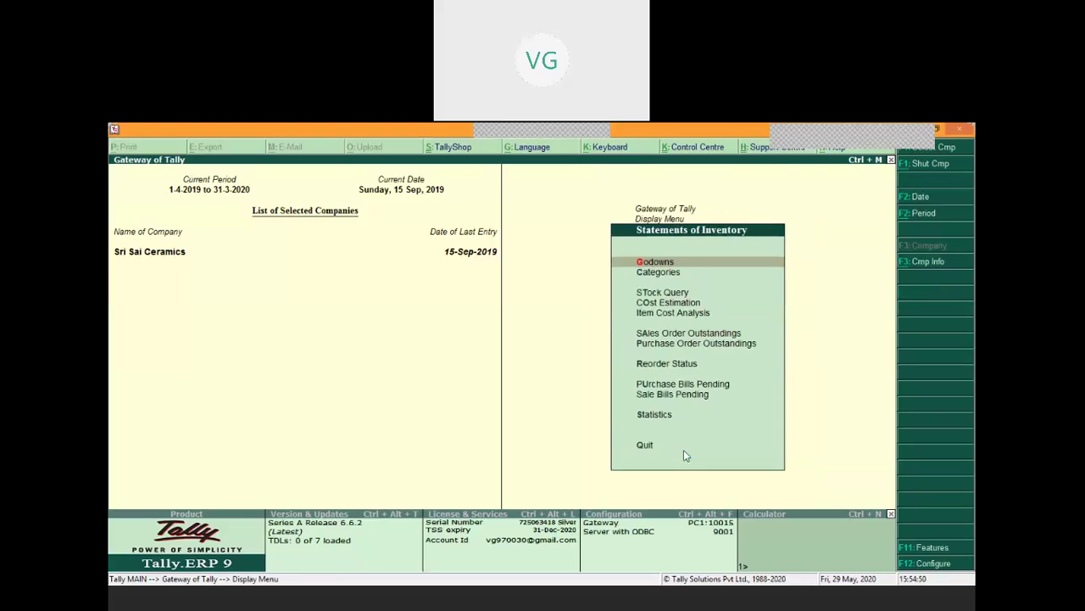
Open the Sales Order Outstandings report for all orders.
key("Down")
key("Down")
key("Down")
key("Down")
key("Down")
key("Return")
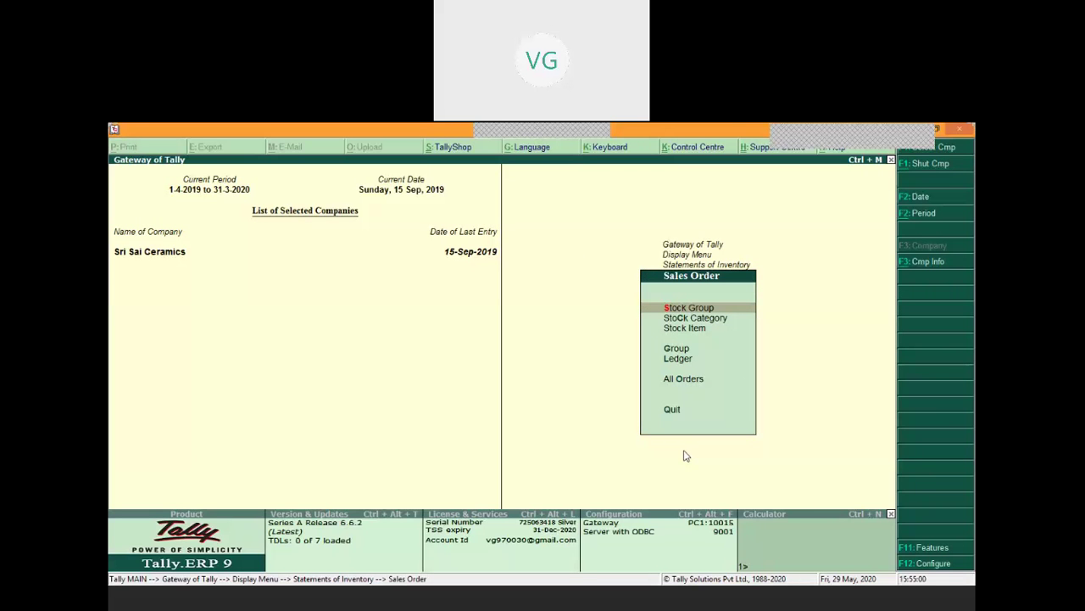
key("Down")
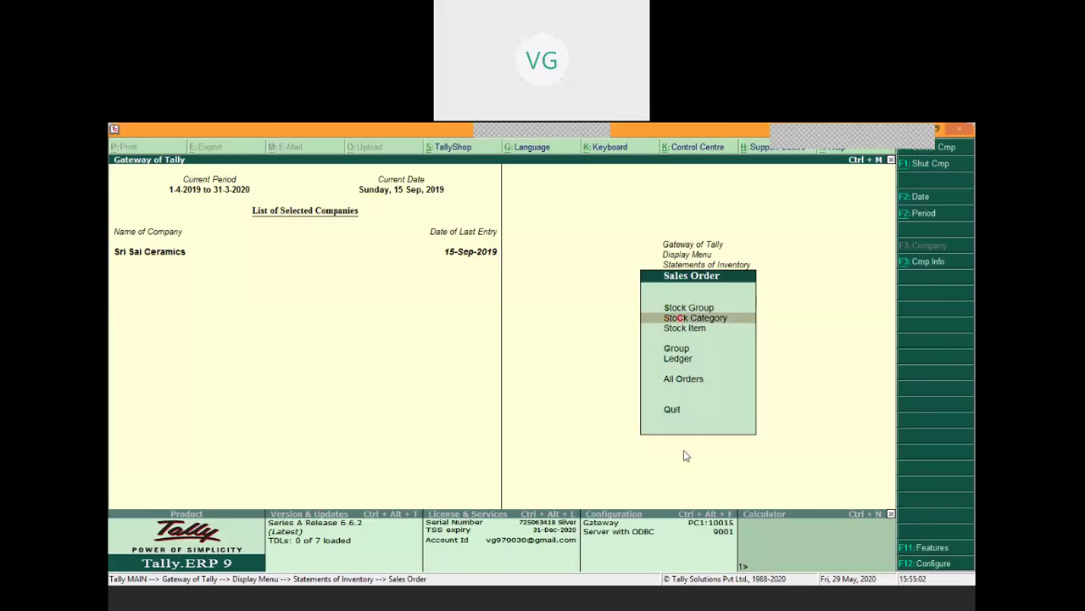
key("Down")
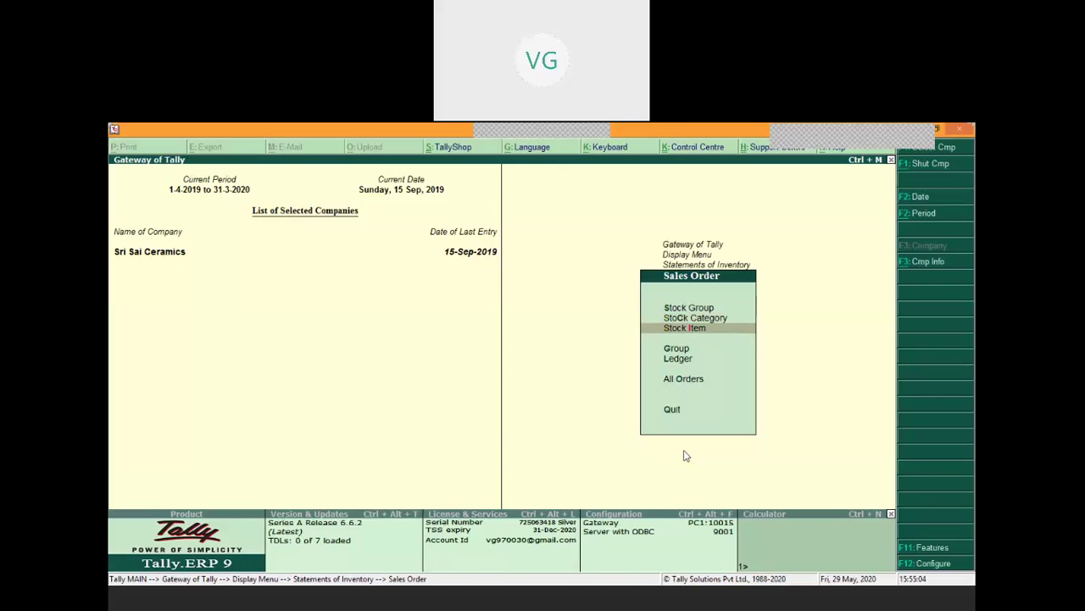
key("Down")
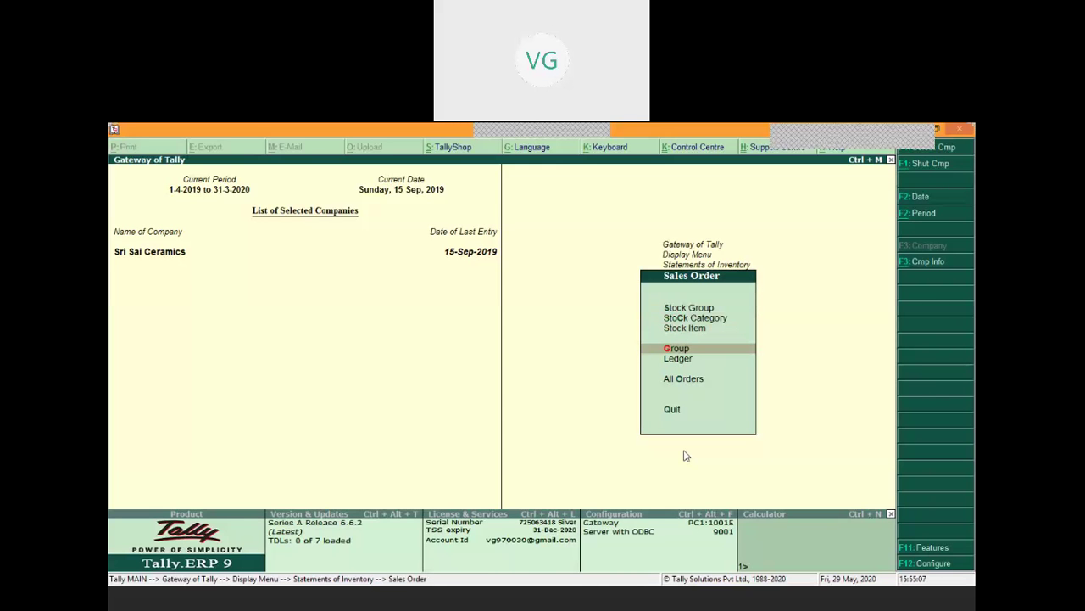
key("Down")
key("Down")
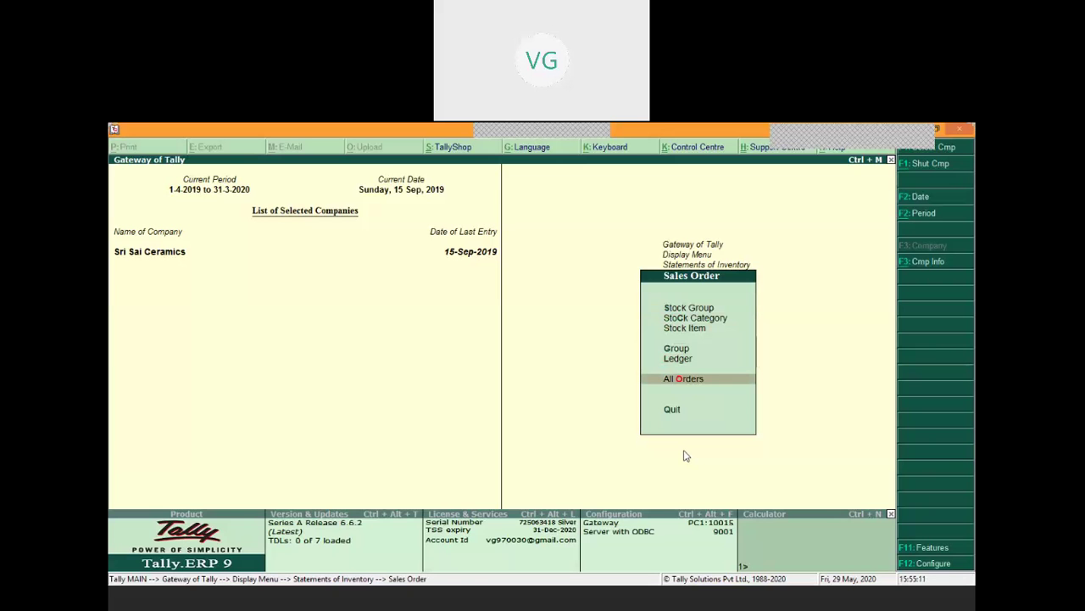
key("Return")
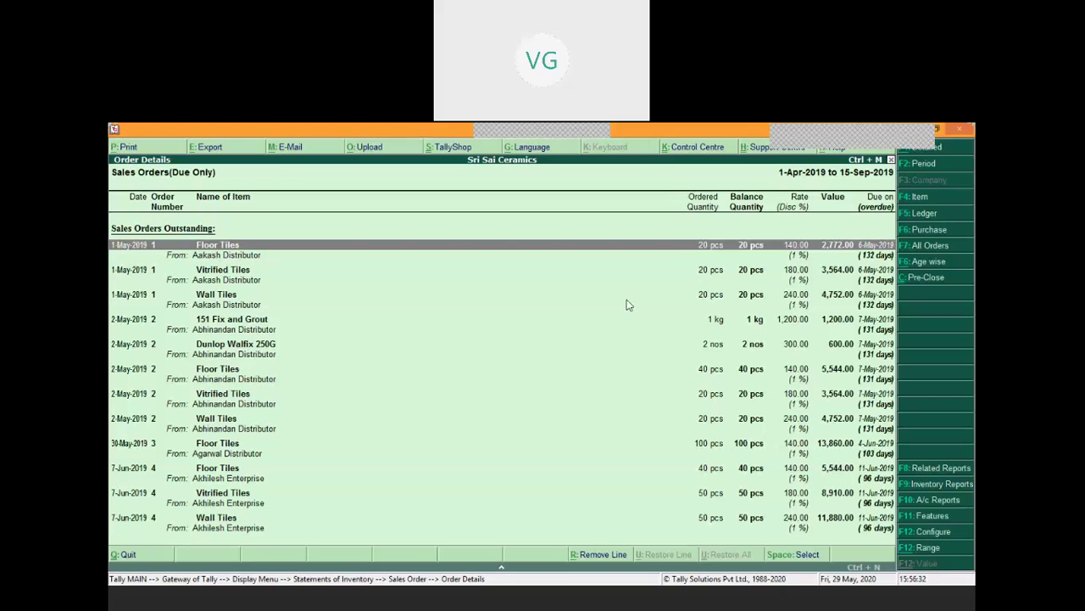
Restrict the outstanding sales orders to the Abhinandan Distributor ledger to review them, and reset the ledger filter to Any.
left_click(930, 217)
key("Down")
key("Down")
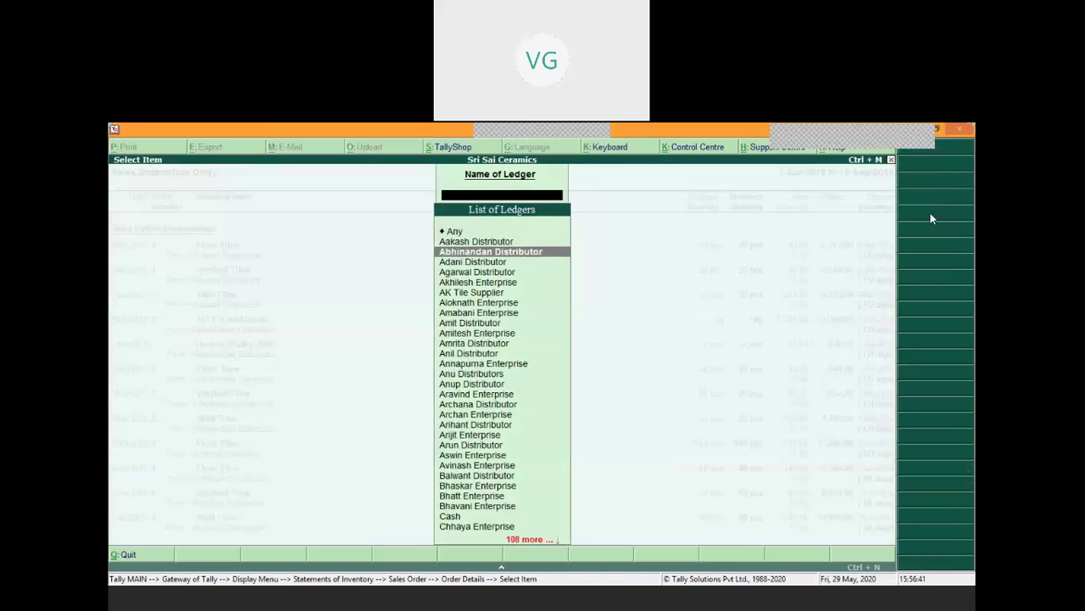
key("Return")
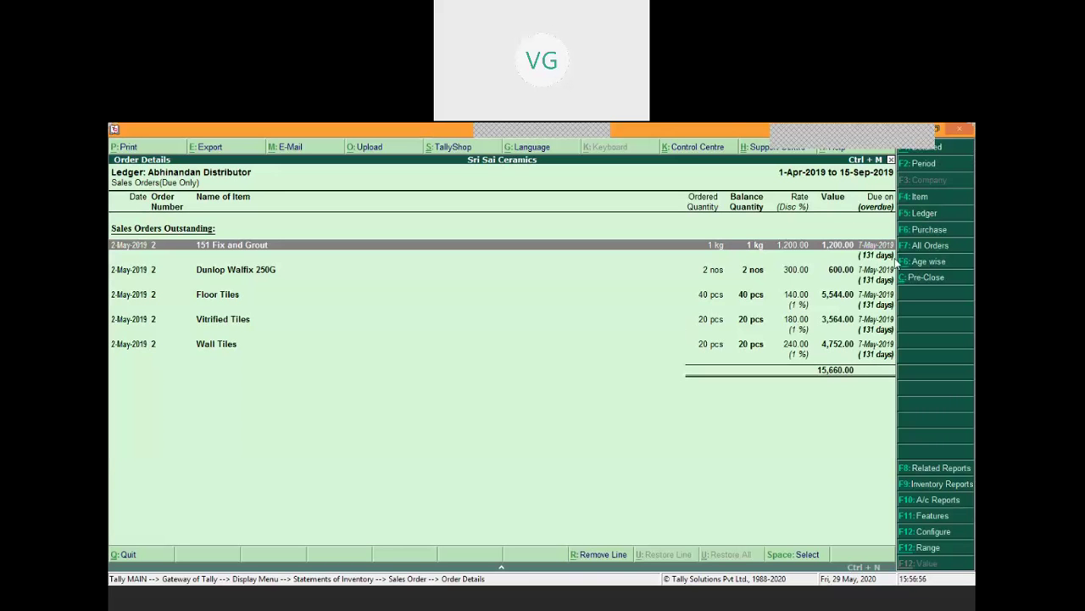
left_click(924, 213)
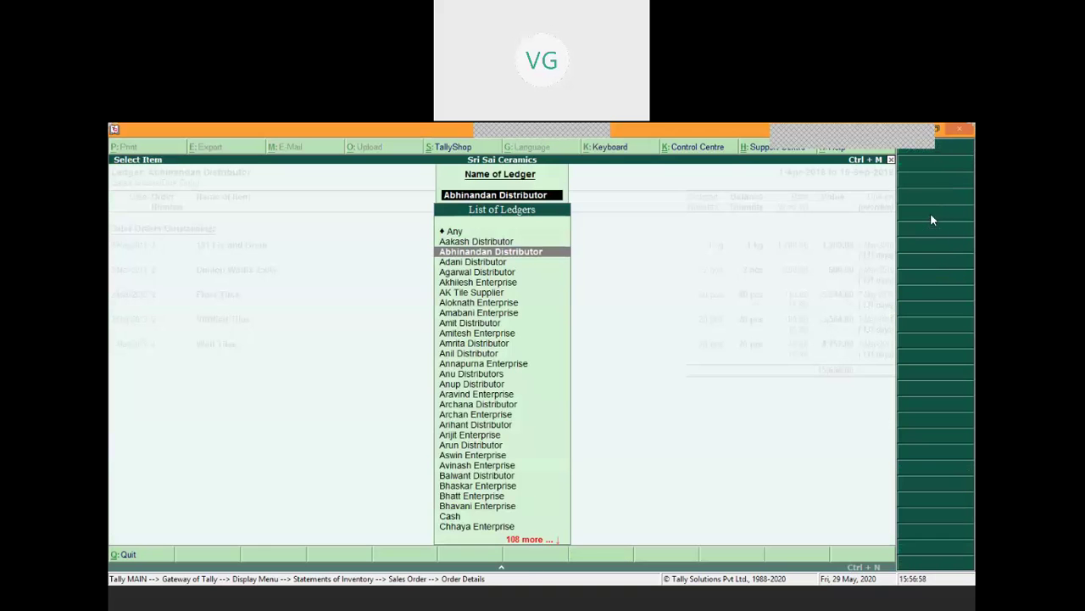
key("Up")
key("Up")
key("Return")
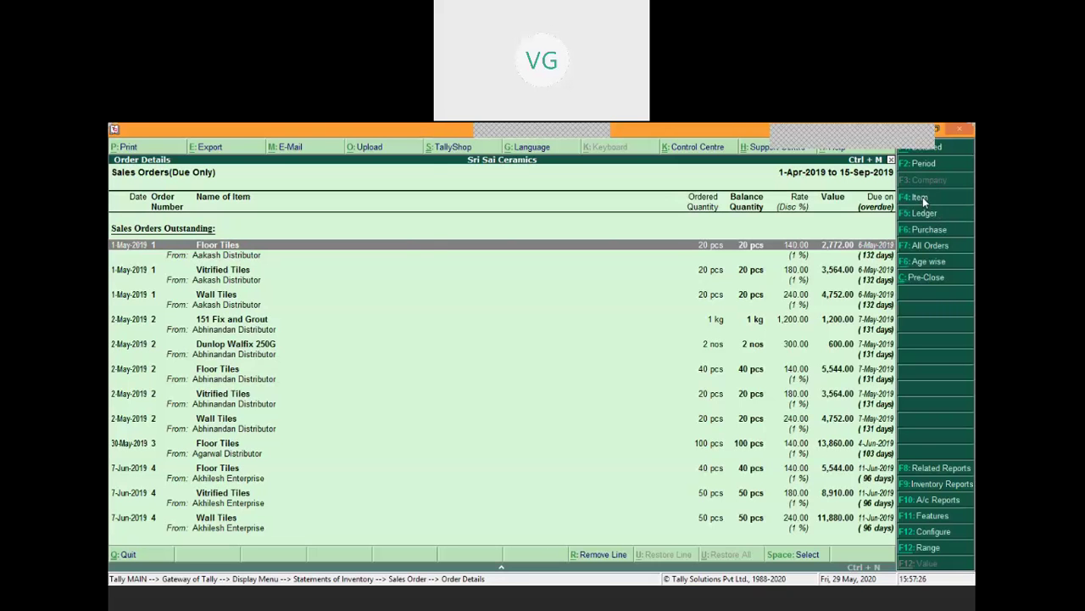
Restrict the outstanding sales orders to the item 151 Fix and Grout to review them, and reset the item filter to All Items.
left_click(922, 197)
key("Down")
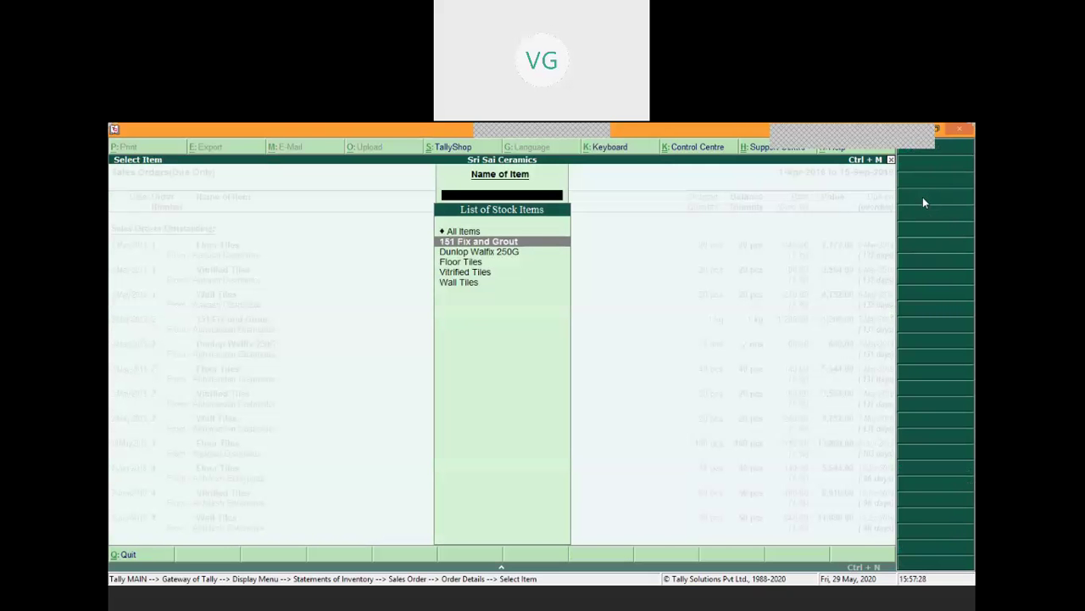
key("Return")
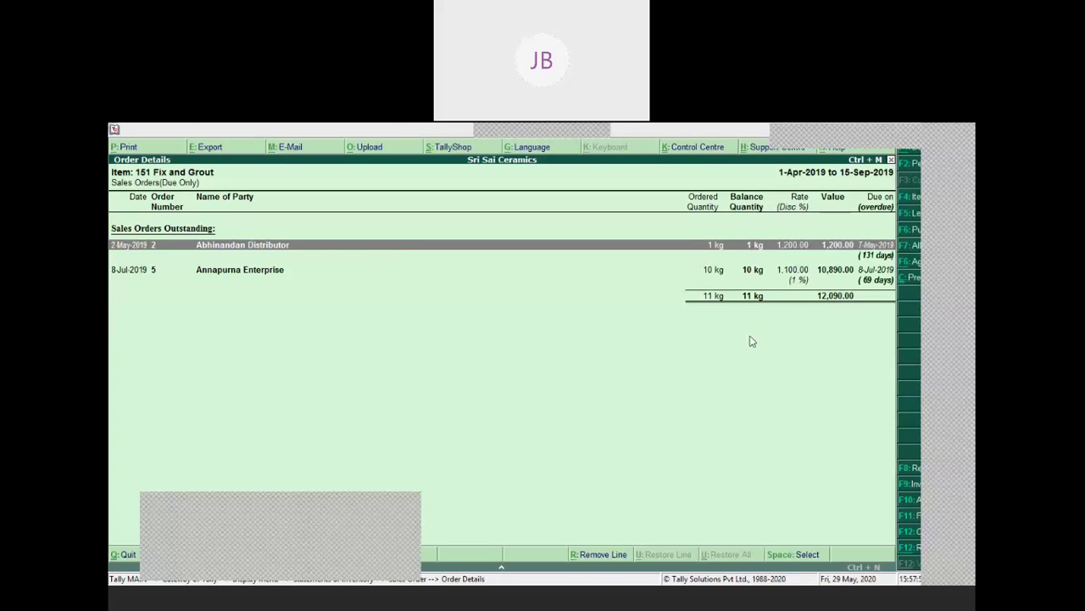
left_click(918, 200)
key("Up")
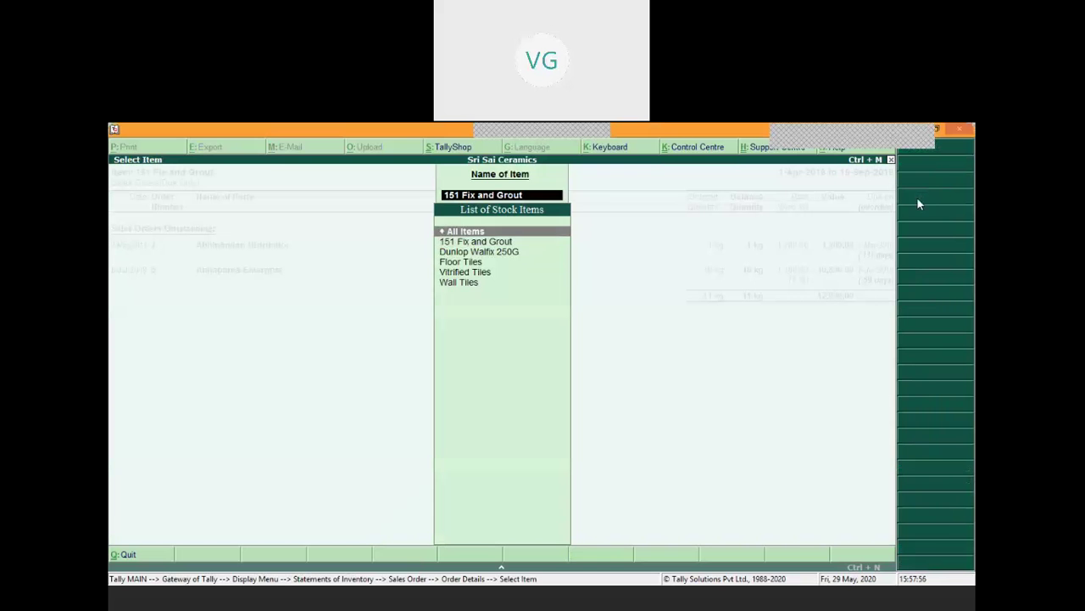
key("Return")
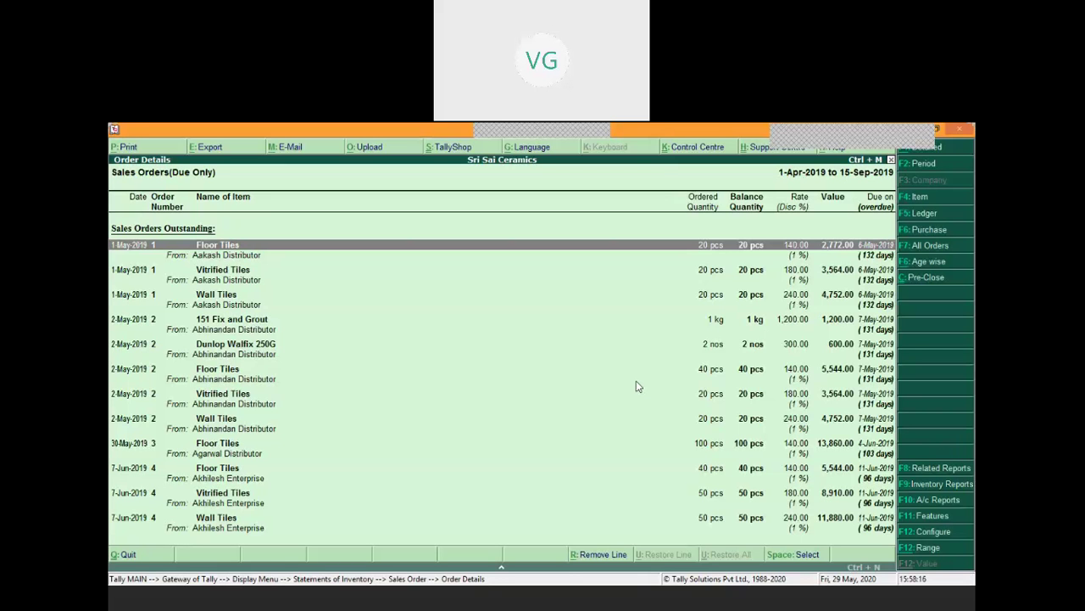
Switch the outstanding sales orders report to all orders and back to due only for comparison, and leave the inventory reports.
left_click(928, 247)
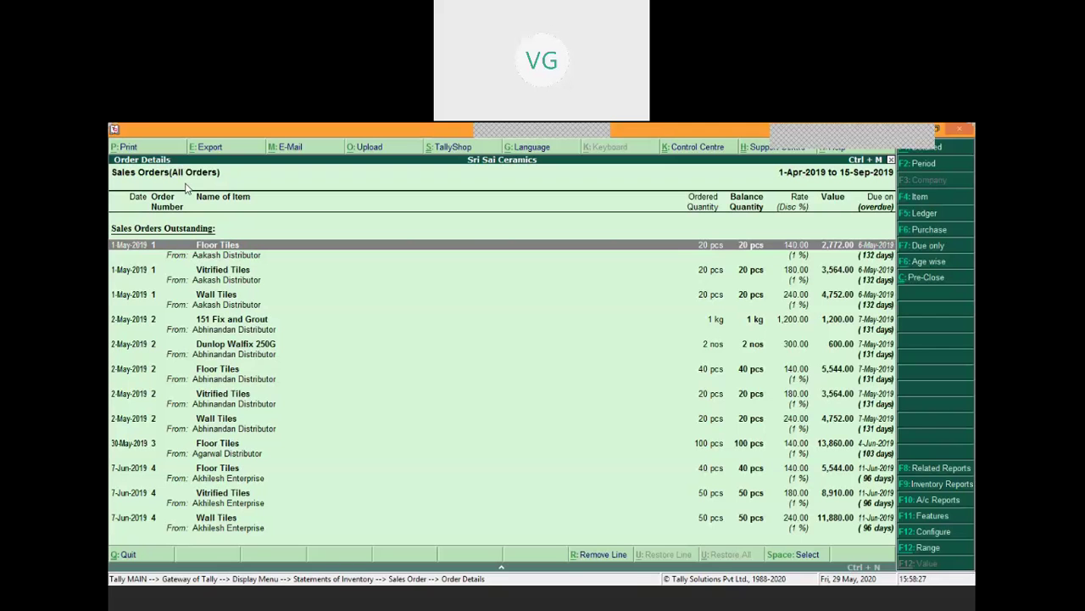
left_click(929, 245)
key("Escape")
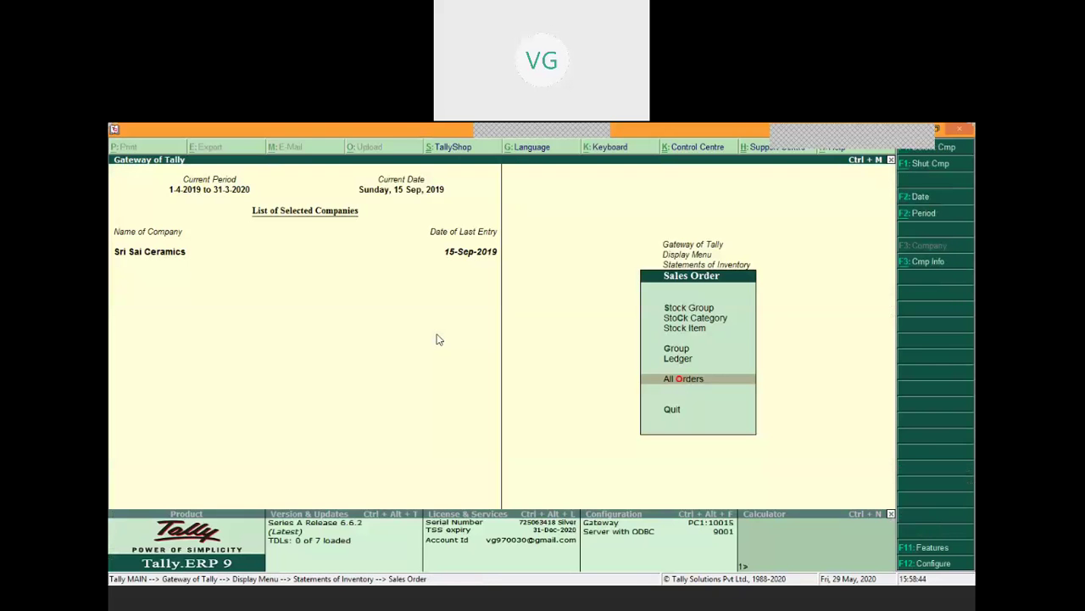
key("Escape")
key("Escape")
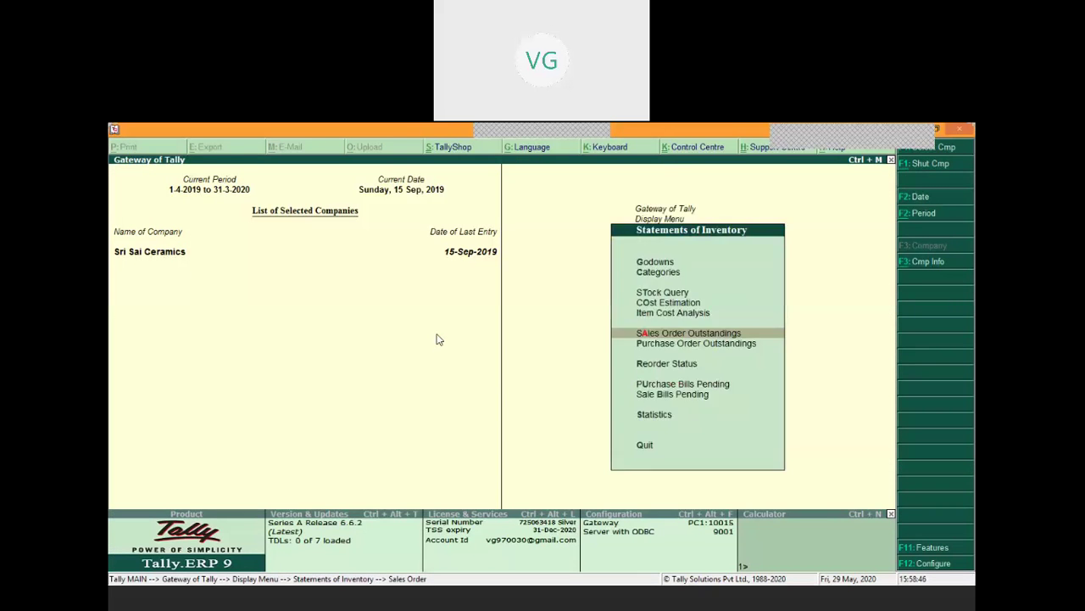
key("Escape")
key("Escape")
Open the Day Book from the display reports.
key("n")
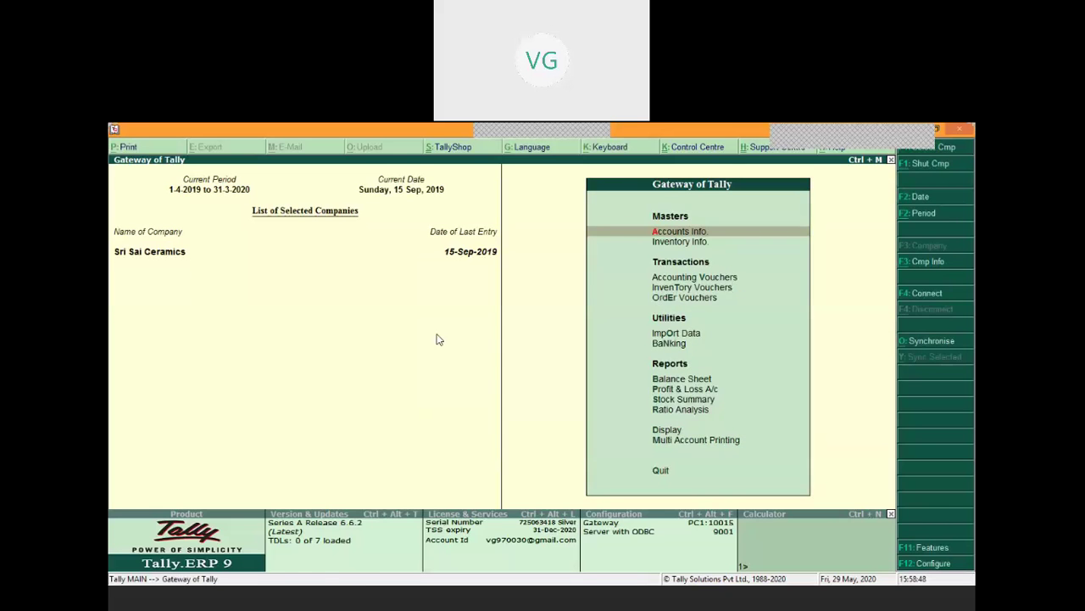
key("d")
key("y")
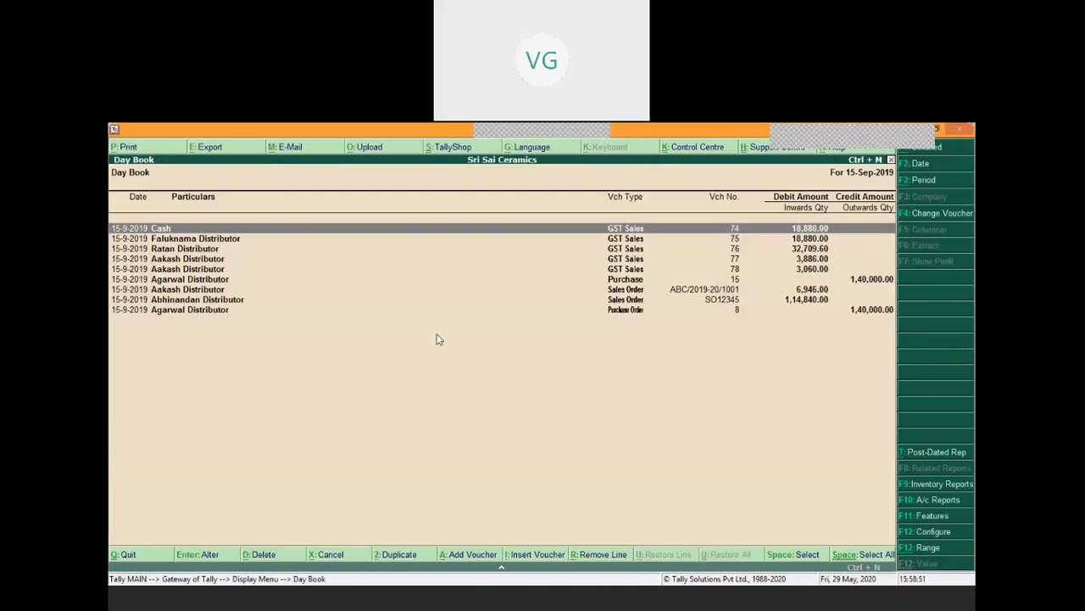
Open the Abhinandan Distributor sales order of 15-9-2019 to review its items, and return to the Gateway of Tally.
key("Down")
key("Down")
key("Down")
key("Down")
key("Down")
key("Down")
key("Down")
key("Down")
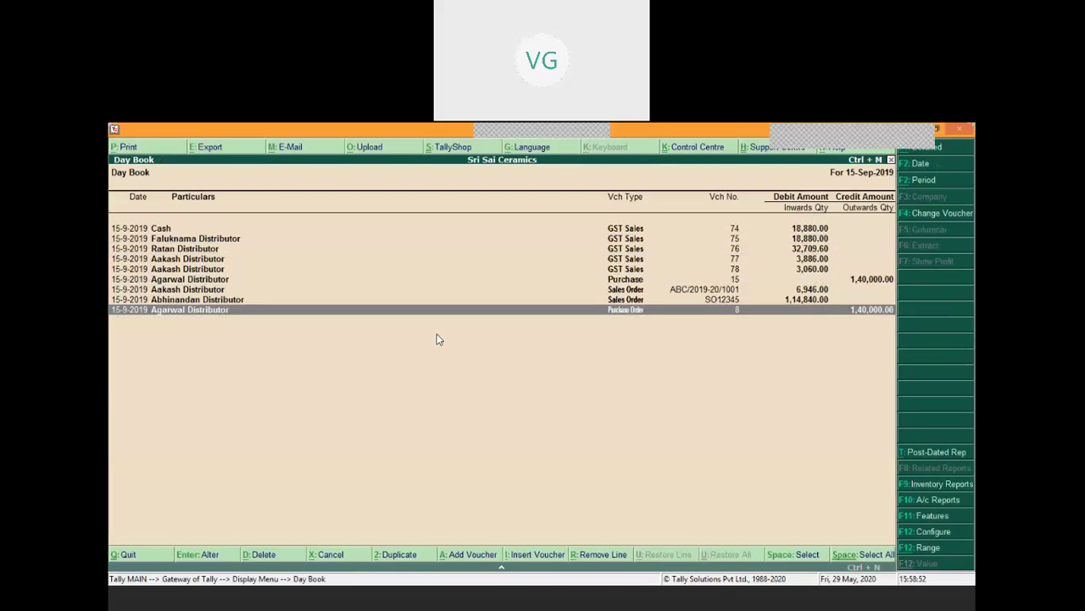
key("Up")
key("Return")
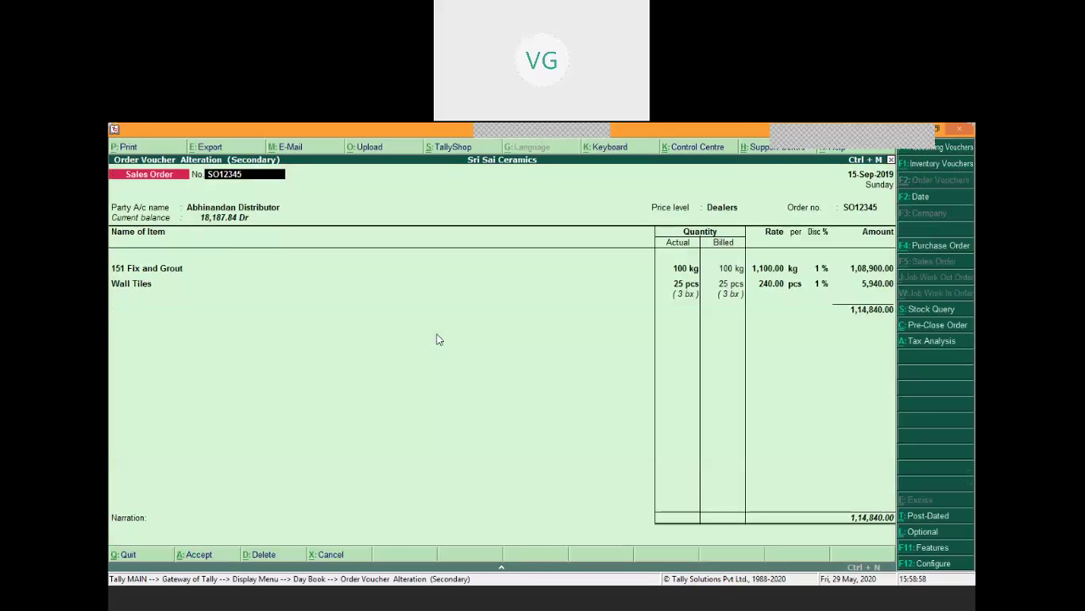
key("Escape")
key("y")
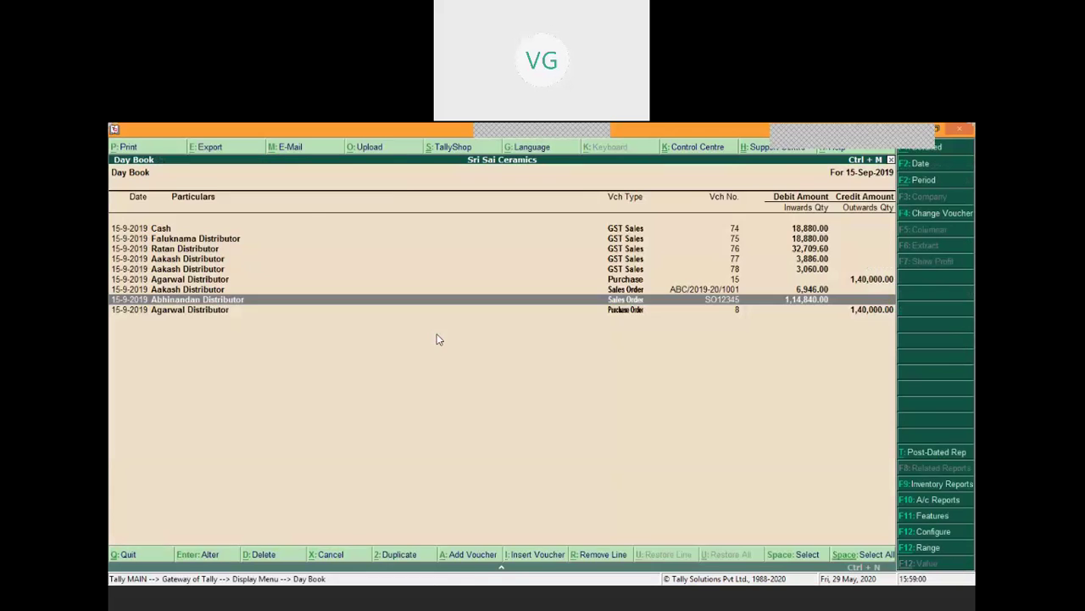
key("Escape")
key("Escape")
key("Escape")
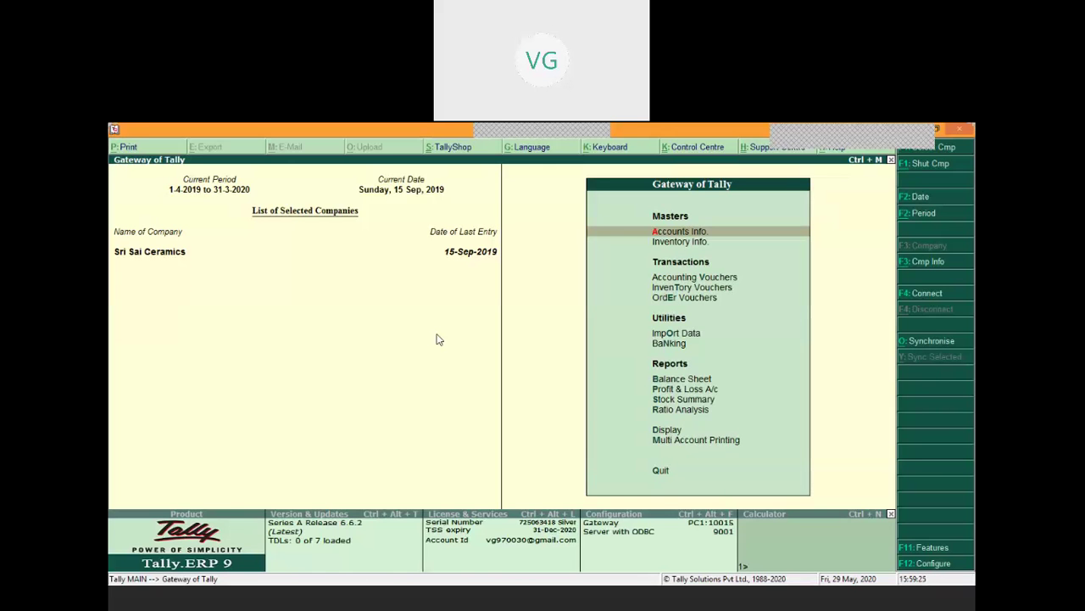
Open inventory voucher entry for Sri Sai Ceramics.
key("Down")
key("Down")
key("Down")
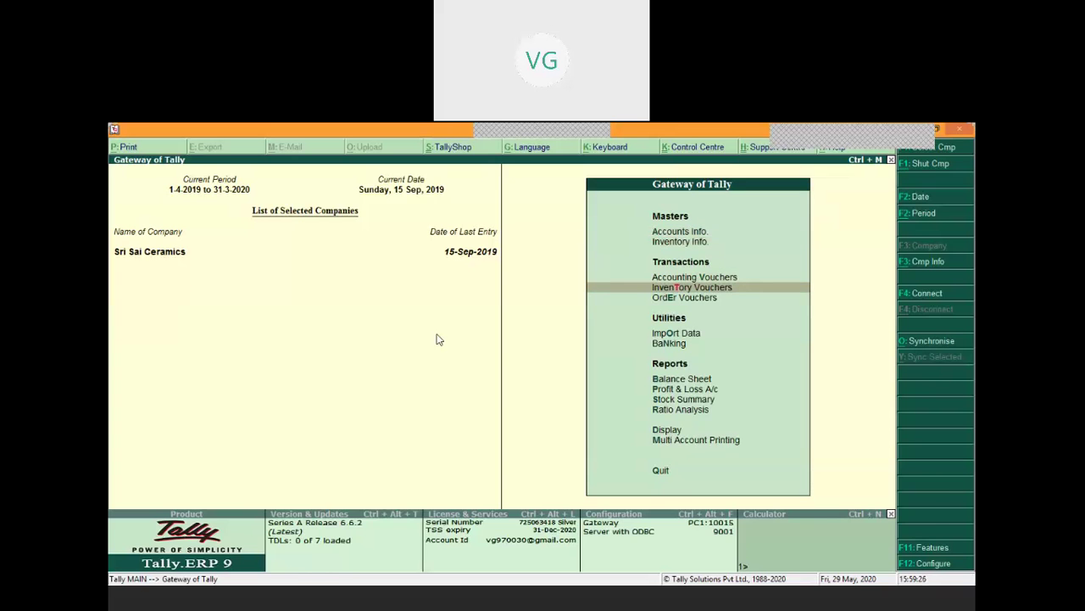
key("Return")
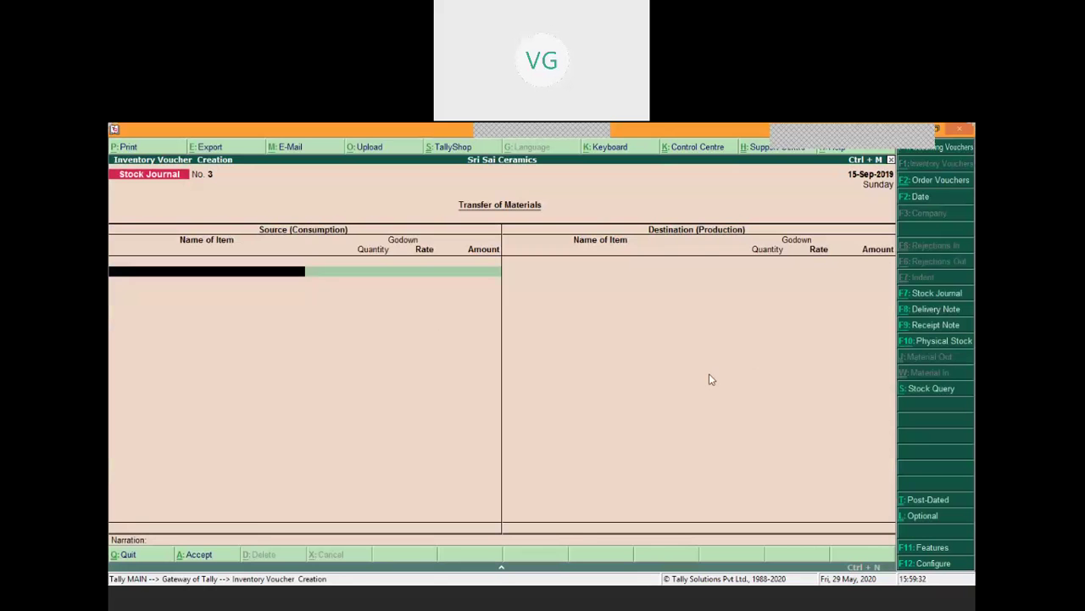
key("Escape")
key("Return")
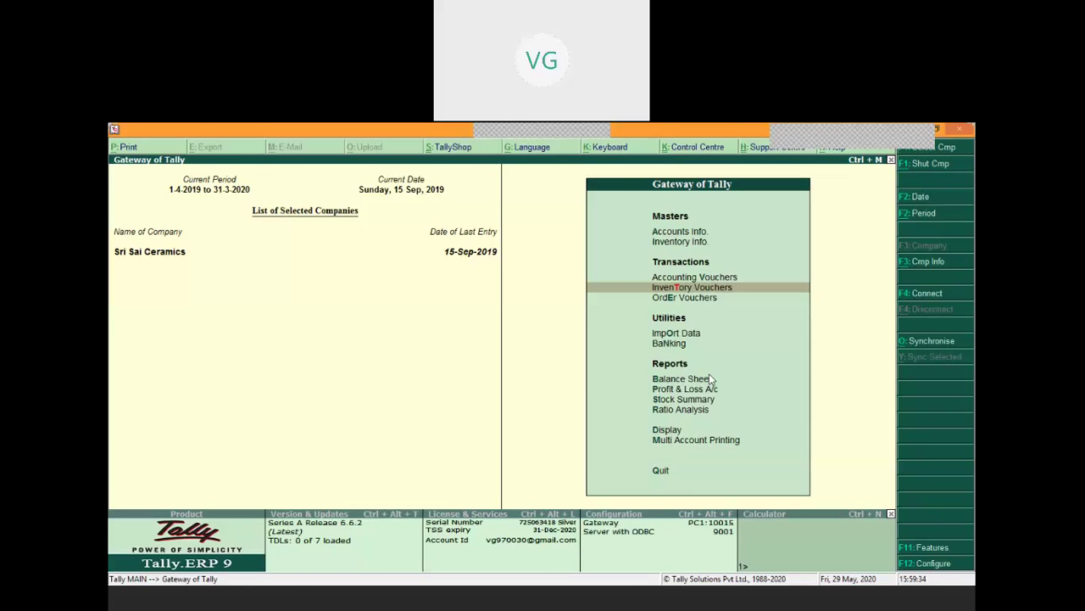
key("Up")
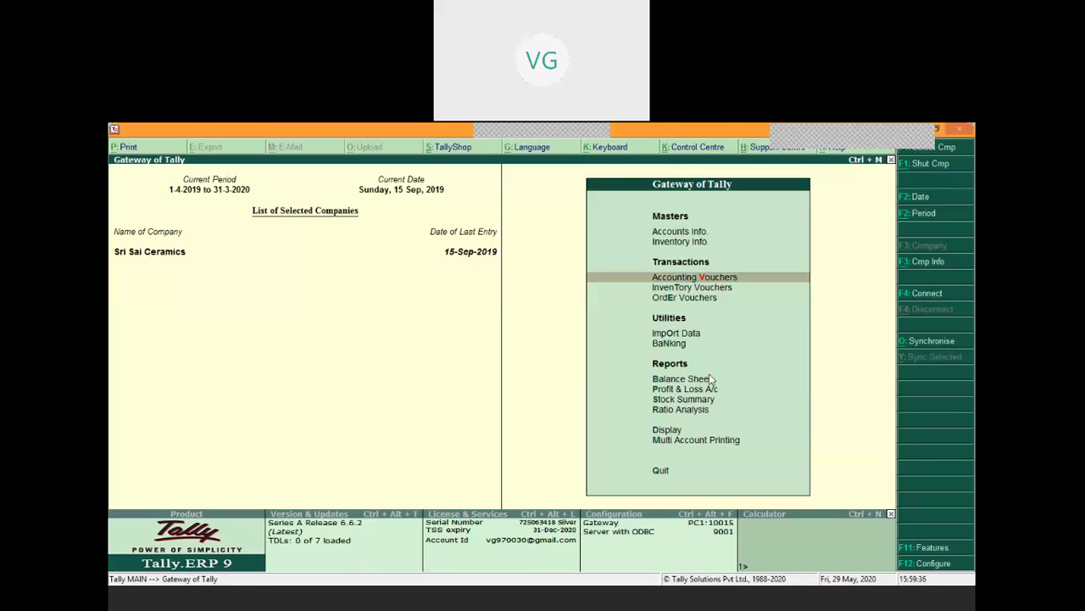
key("Down")
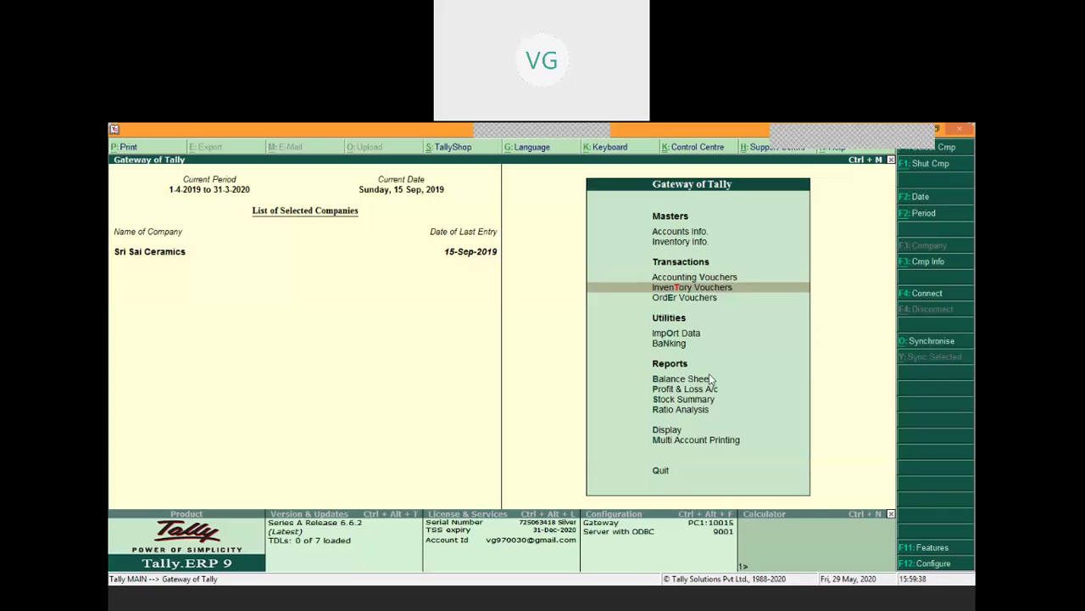
key("Return")
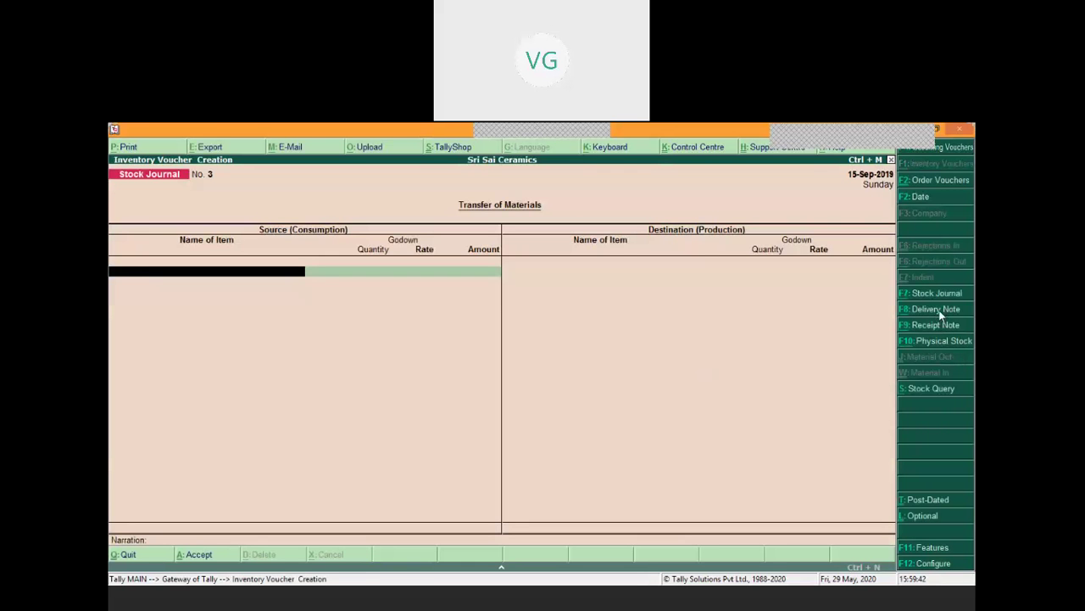
Start a delivery note dated 16-9-2019 for the party Abhinandan Distributor.
left_click(936, 311)
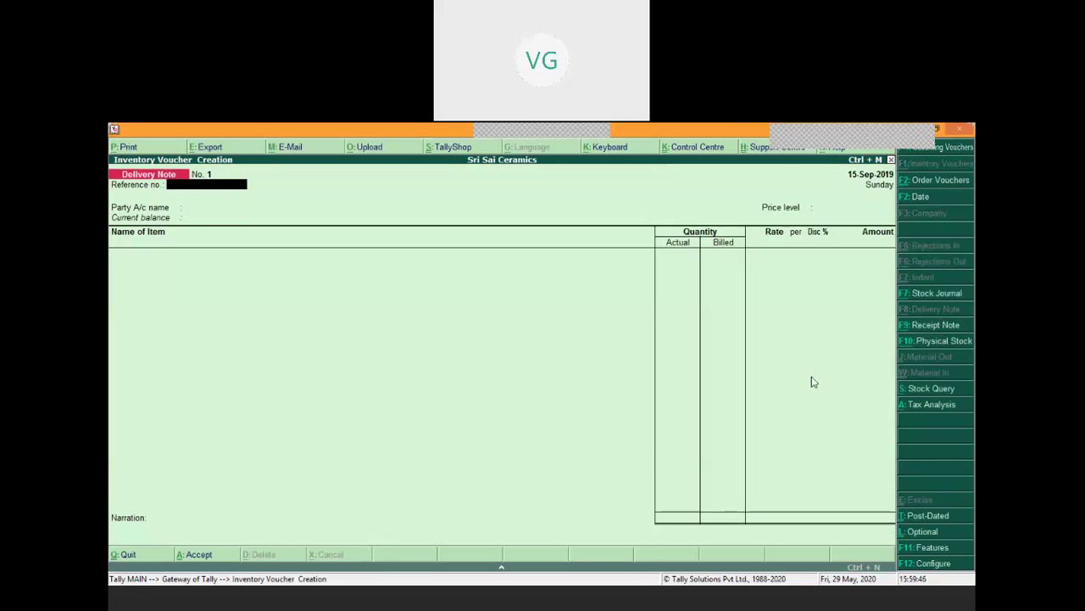
key("F2")
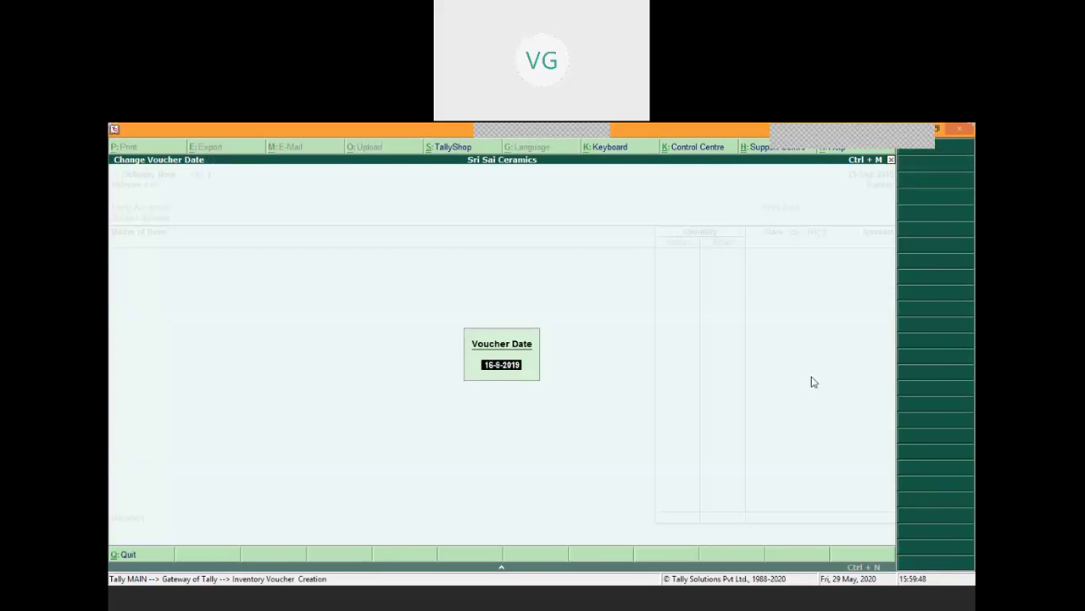
key("Return")
key("Return")
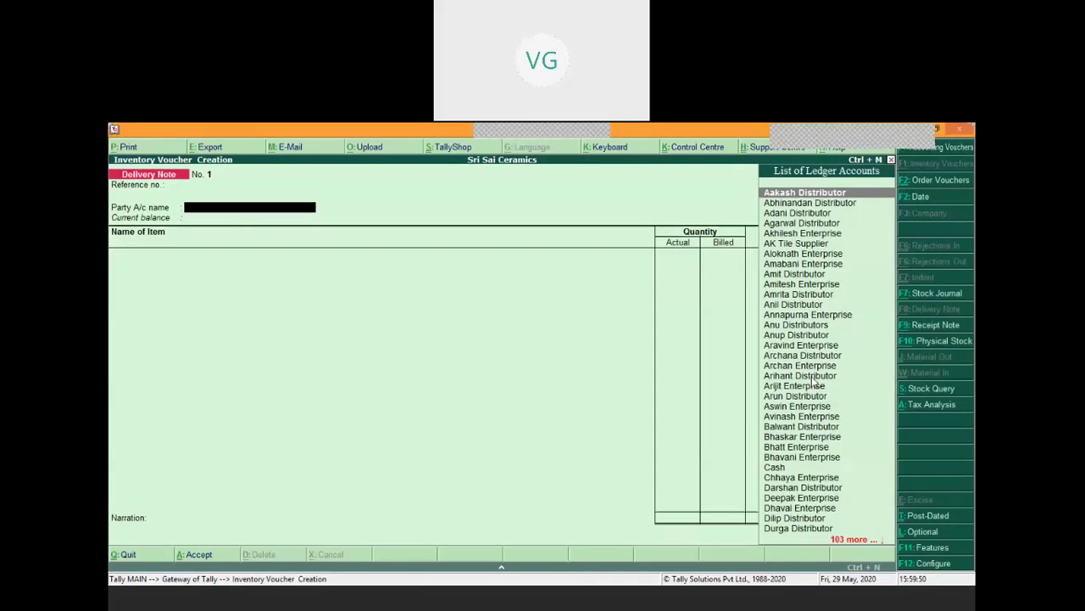
key("Down")
key("Return")
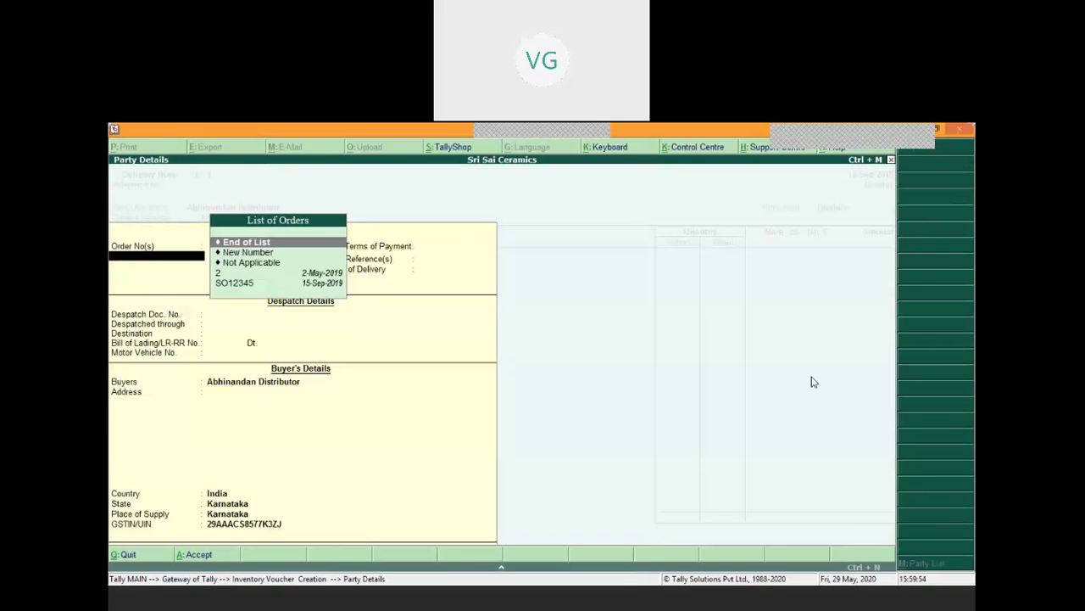
Link the delivery note to the party's sales order dated 15-Sep-2019 and end the list of orders.
key("Down")
key("Down")
key("Down")
key("Down")
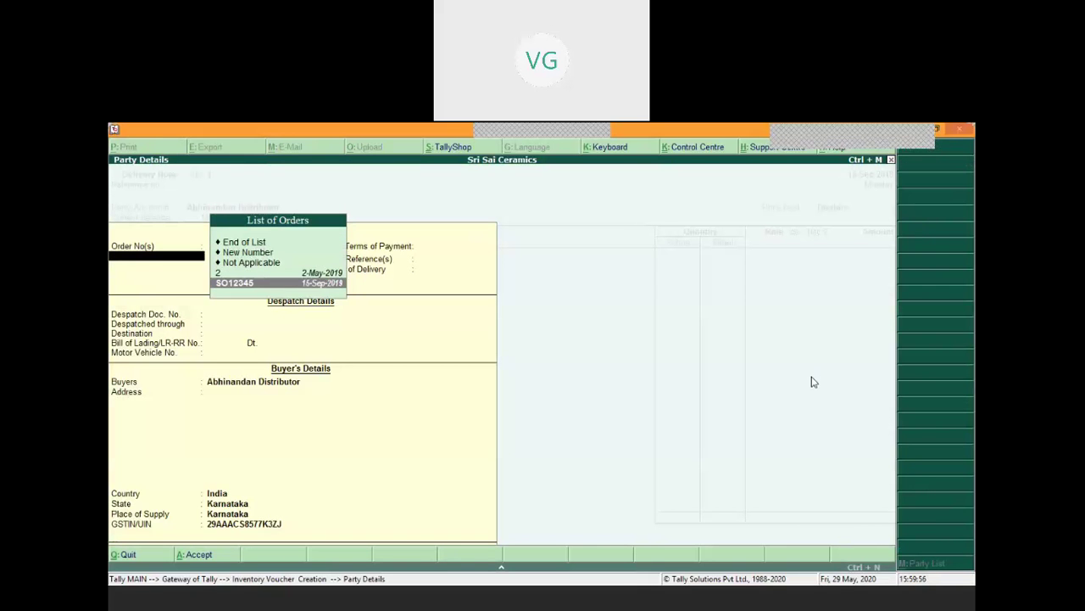
key("Up")
key("Down")
key("Up")
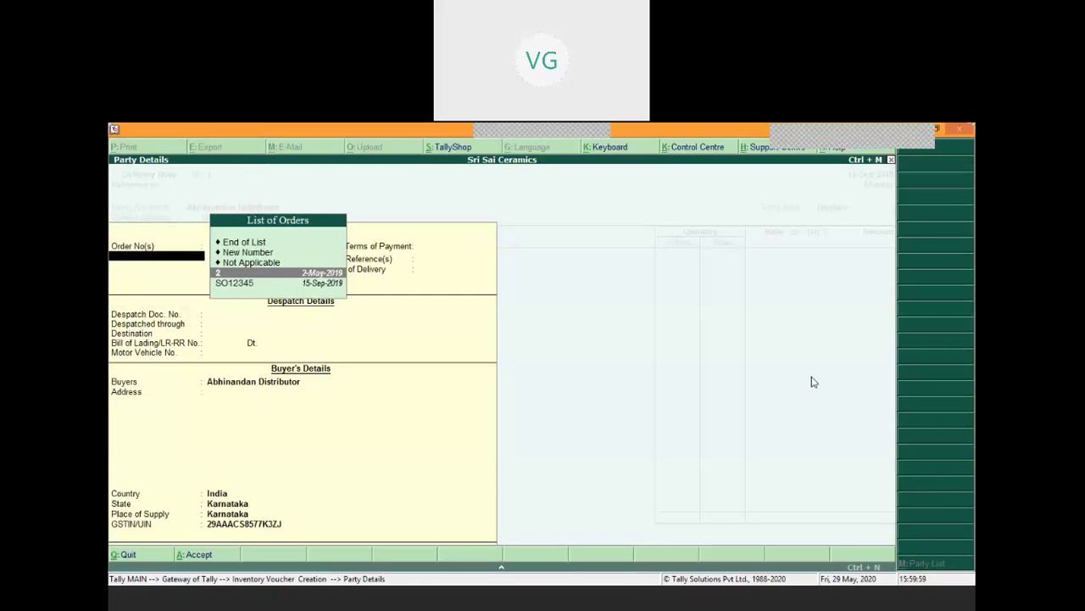
key("Down")
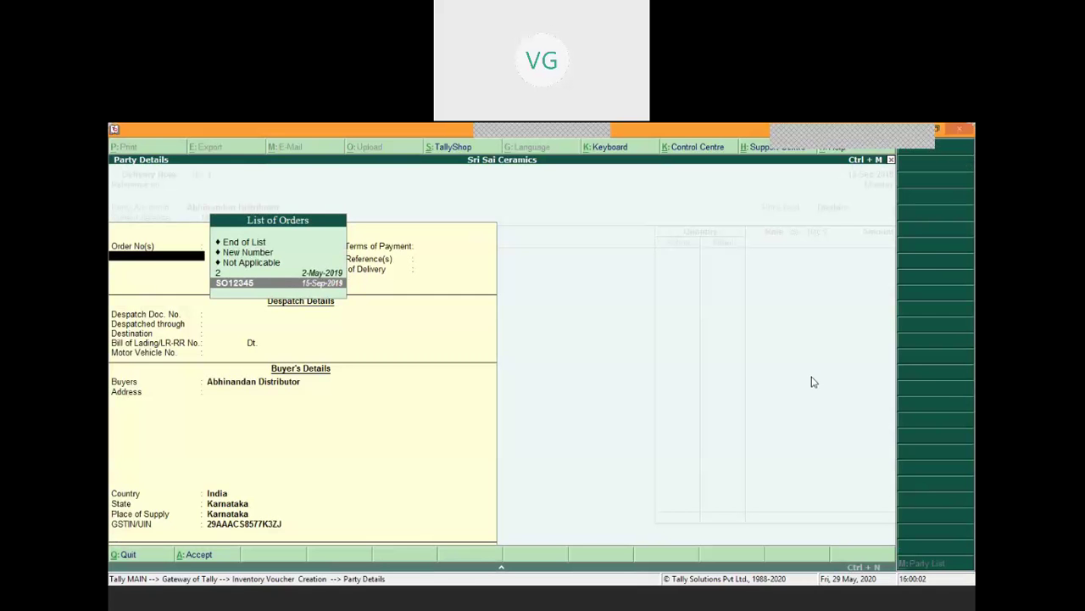
key("Return")
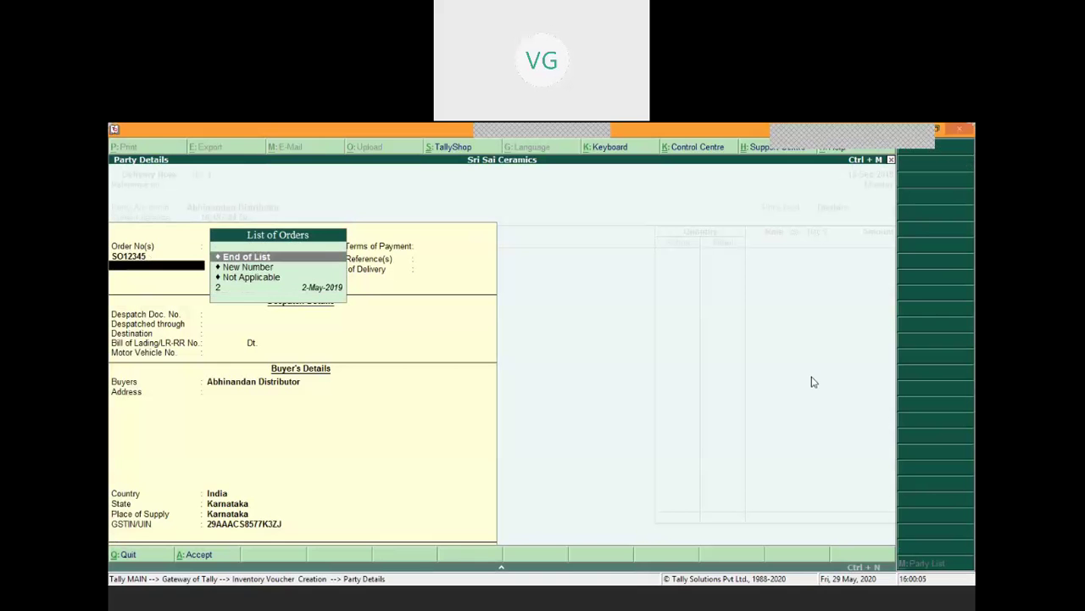
key("Return")
key("Return")
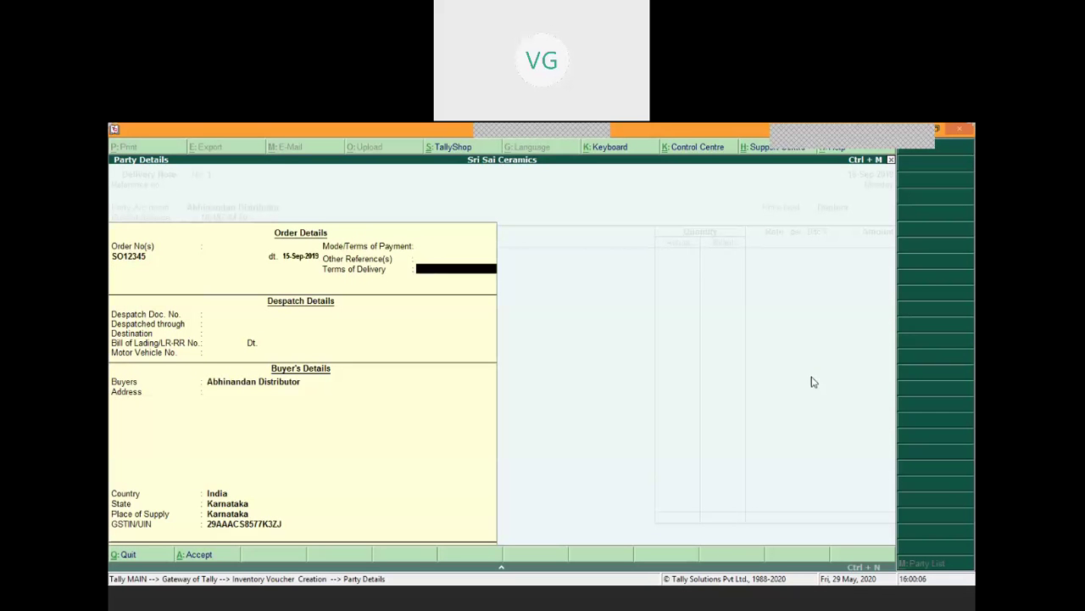
Set the mode/terms of payment to 30 Days and the terms of delivery to FOR Company.
key("Return")
key("BackSpace")
key("BackSpace")
key("BackSpace")
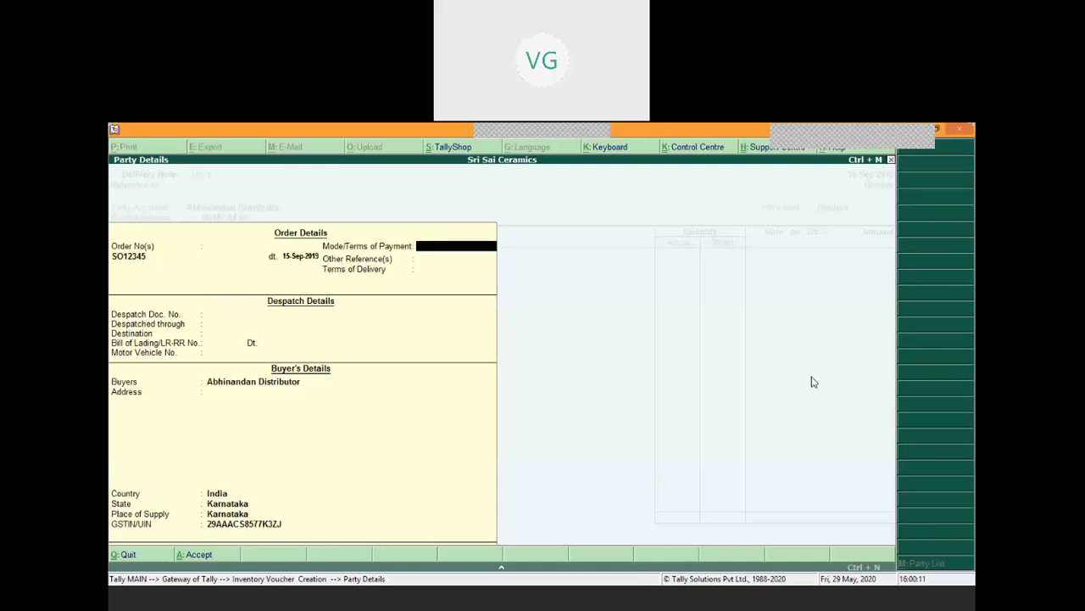
type("30 D")
key("Return")
key("Return")
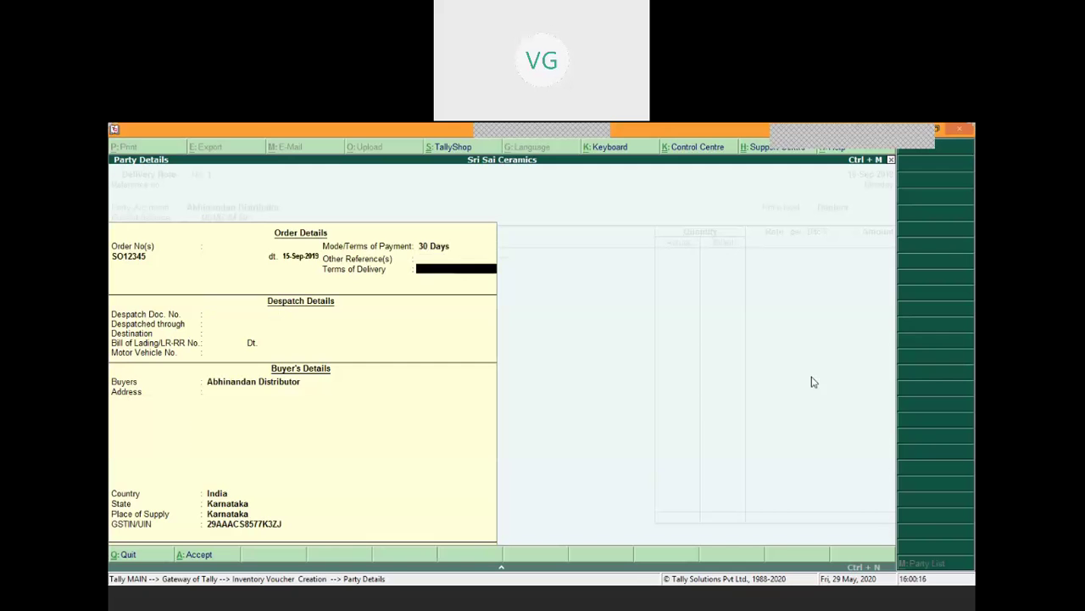
type("FOR Company")
key("Return")
key("Return")
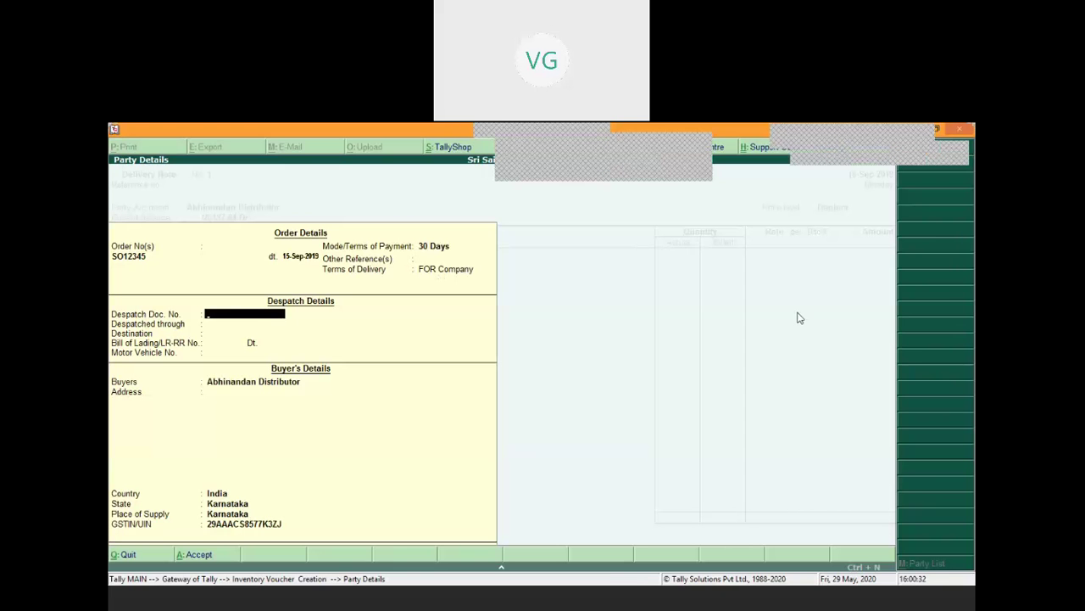
Enter the motor vehicle number in the despatch details, leaving the other despatch fields blank, and accept the buyer's details.
key("Return")
key("Return")
key("Return")
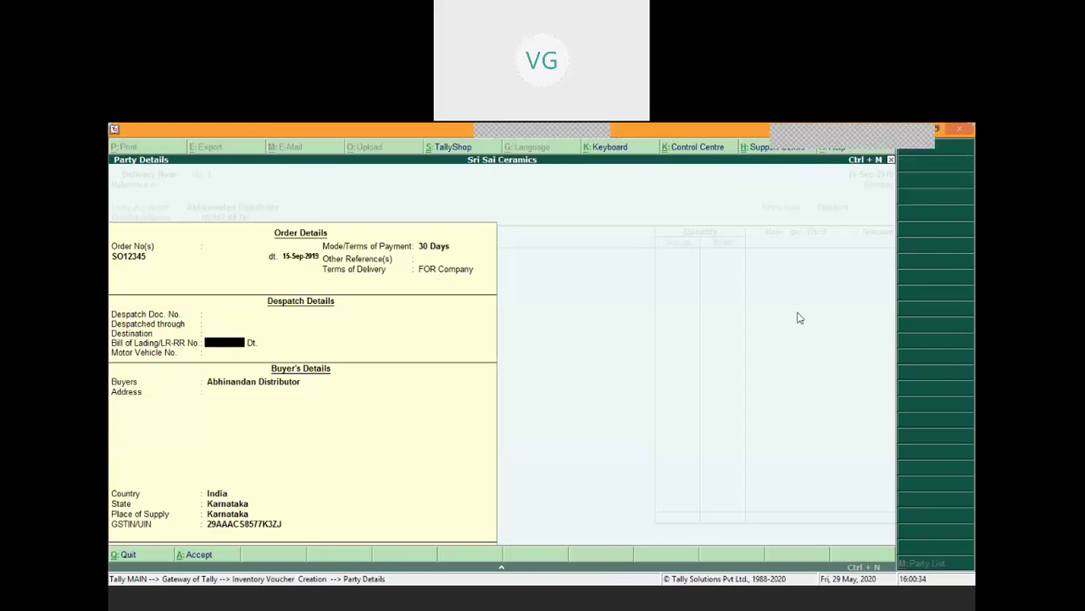
key("Return")
key("Return")
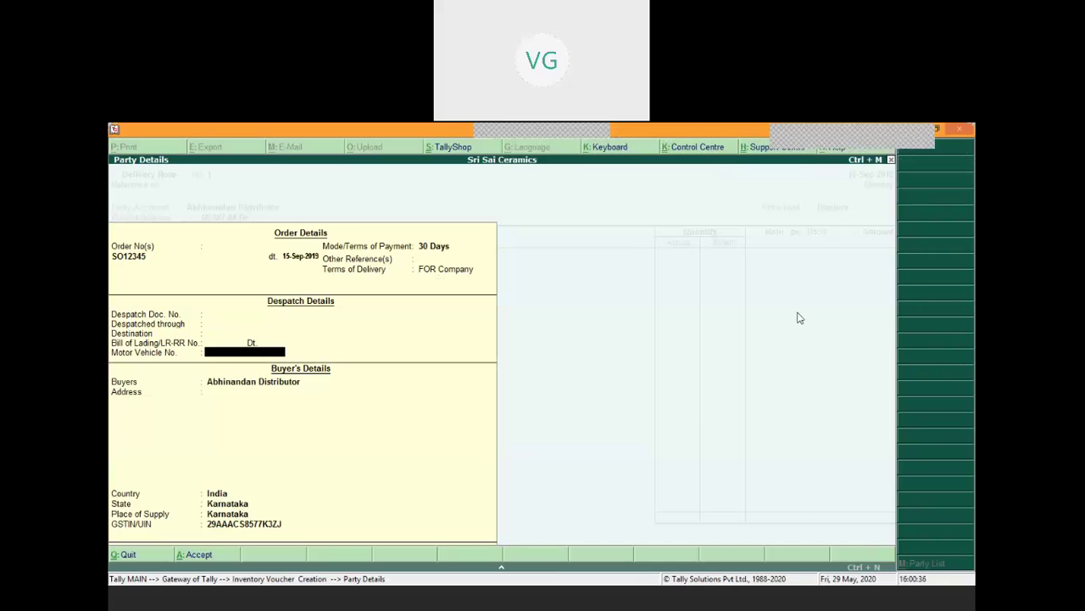
type("MH15AB123")
key("Return")
key("Return")
key("Return")
key("Return")
key("Return")
key("Return")
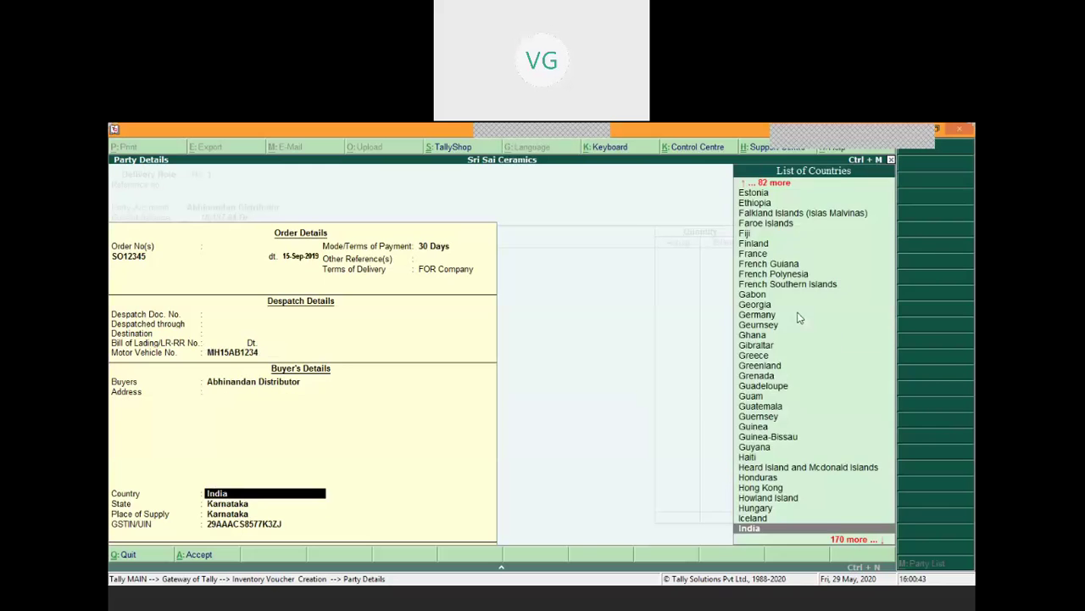
key("Return")
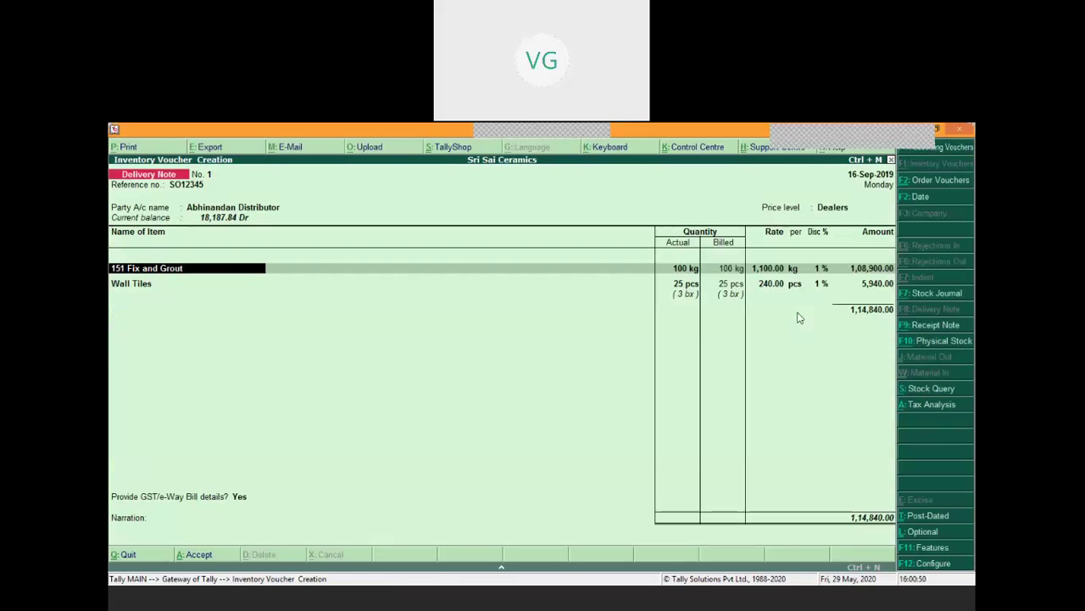
Allocate 151 Fix and Grout under tracking number 1 against the party's sales order, from the Saleable Goods Godown.
key("Return")
key("Return")
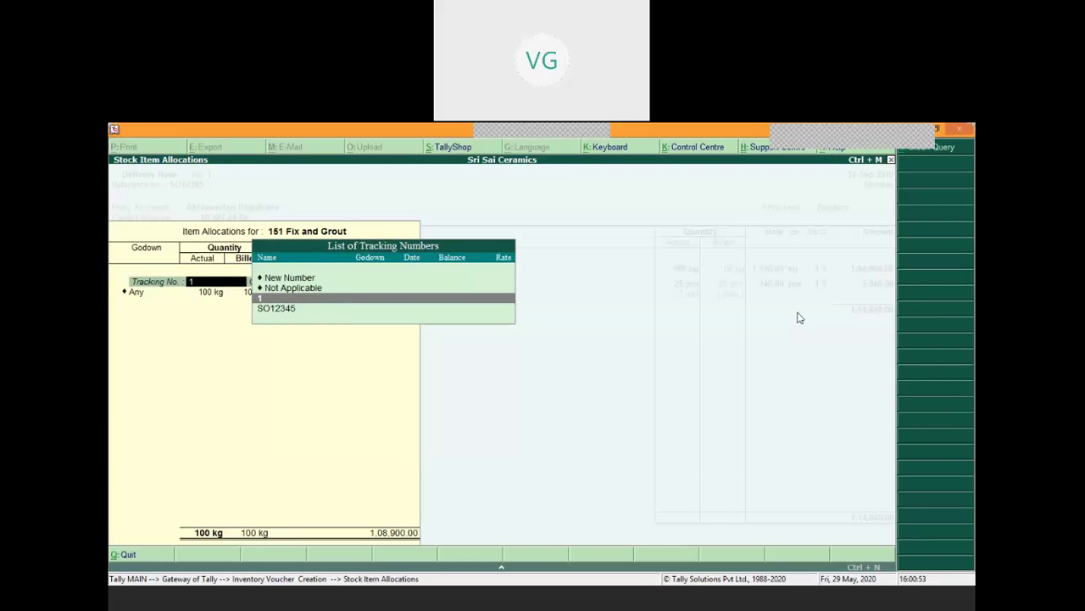
key("Return")
key("Return")
key("Return")
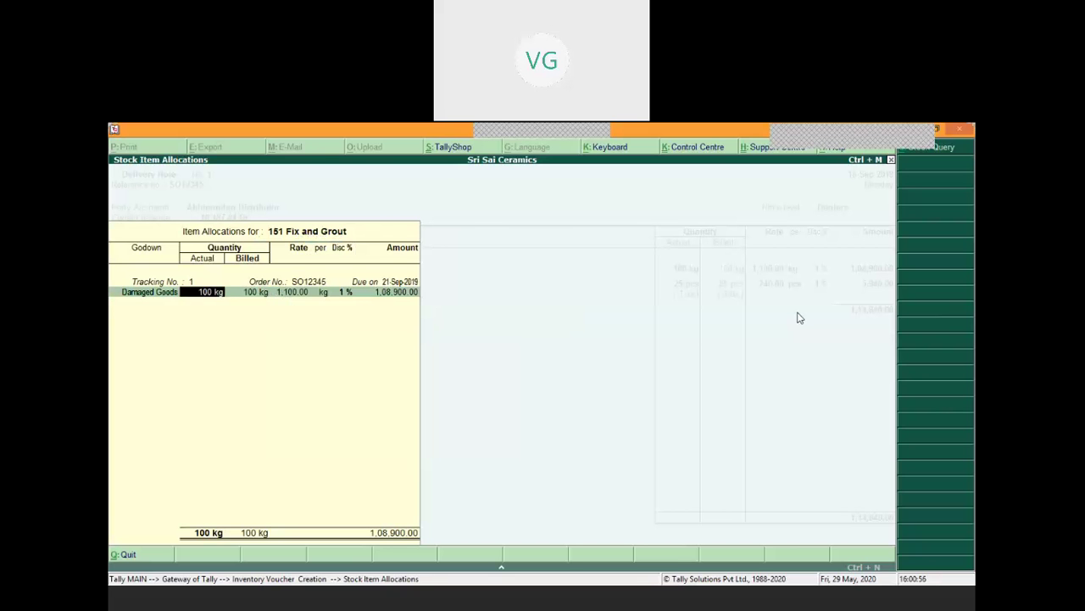
key("BackSpace")
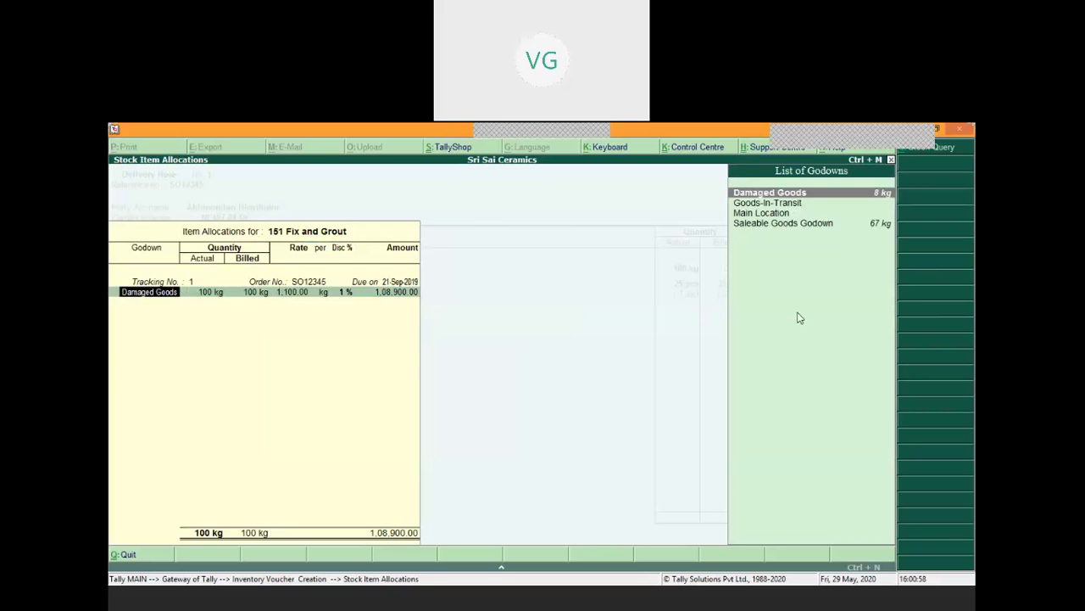
key("Down")
key("Down")
key("Down")
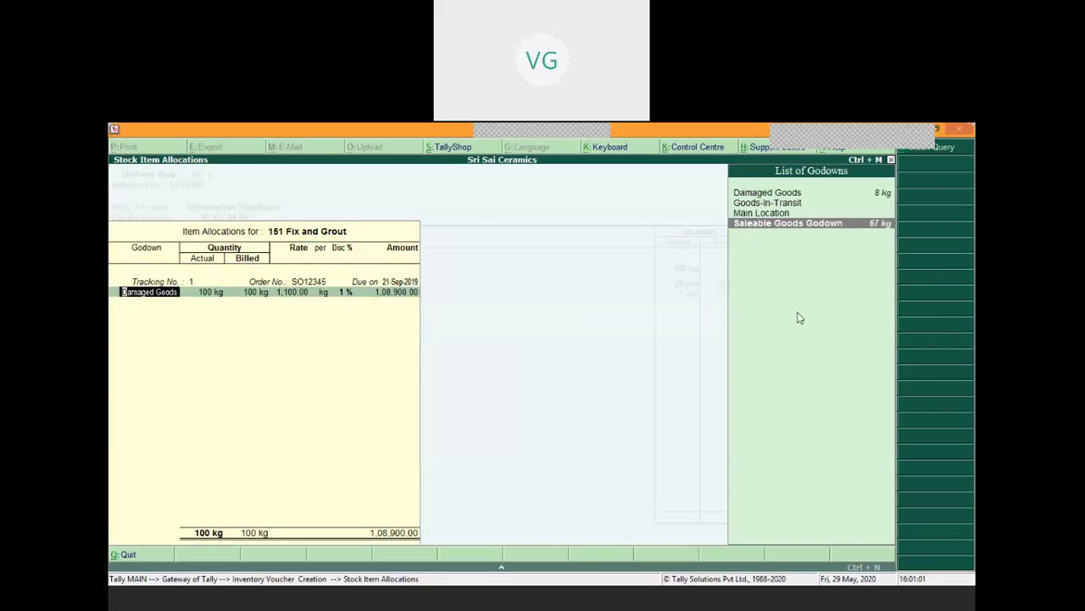
key("Return")
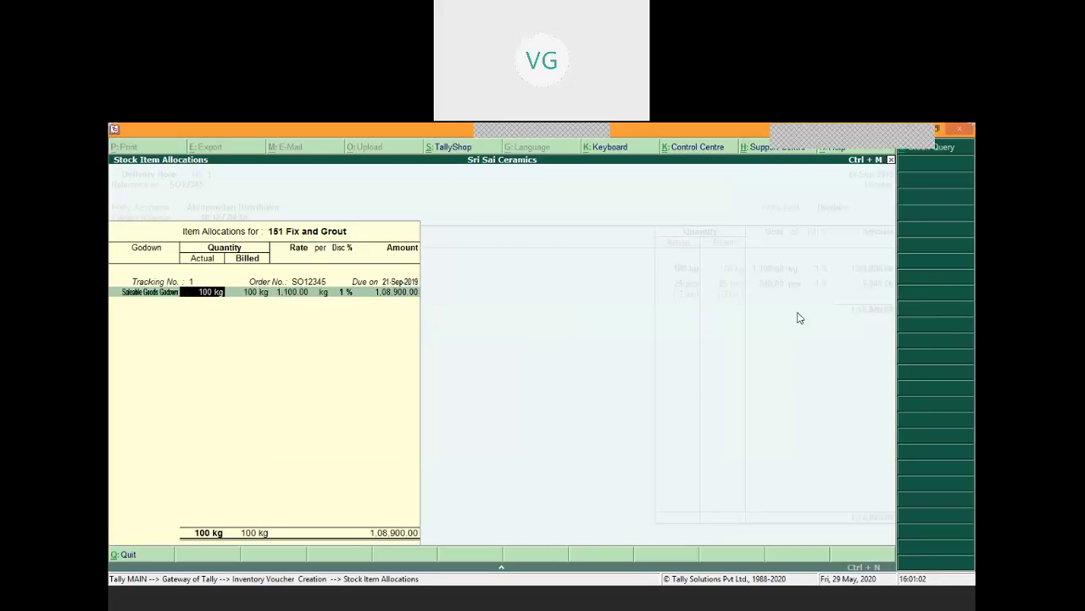
Set both the actual and billed quantity of 151 Fix and Grout to 25 kg and complete its allocation.
type("25")
key("Return")
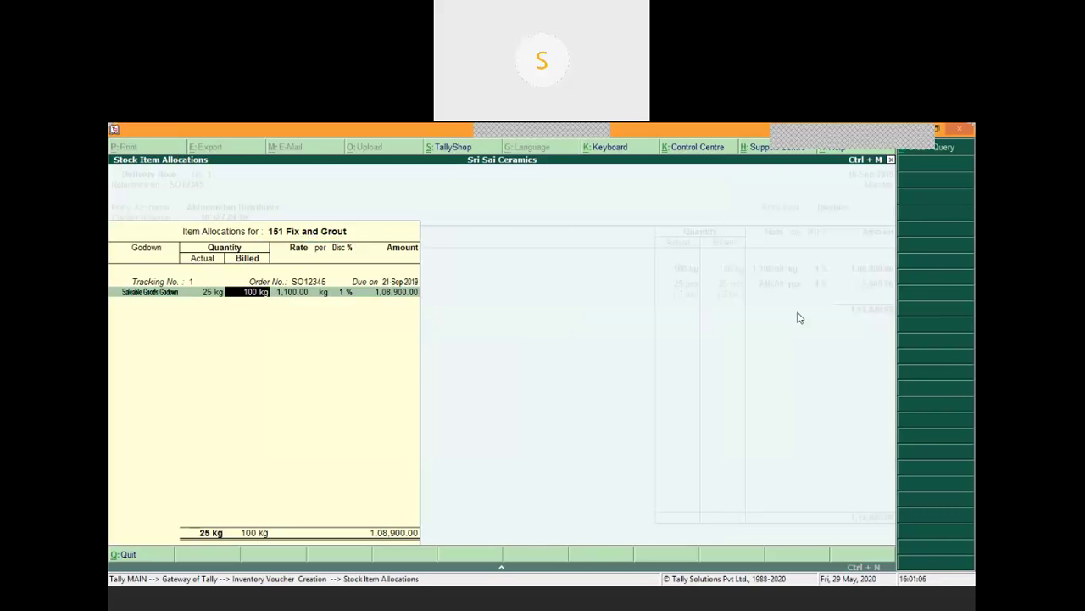
type("25")
key("Return")
key("Return")
key("Return")
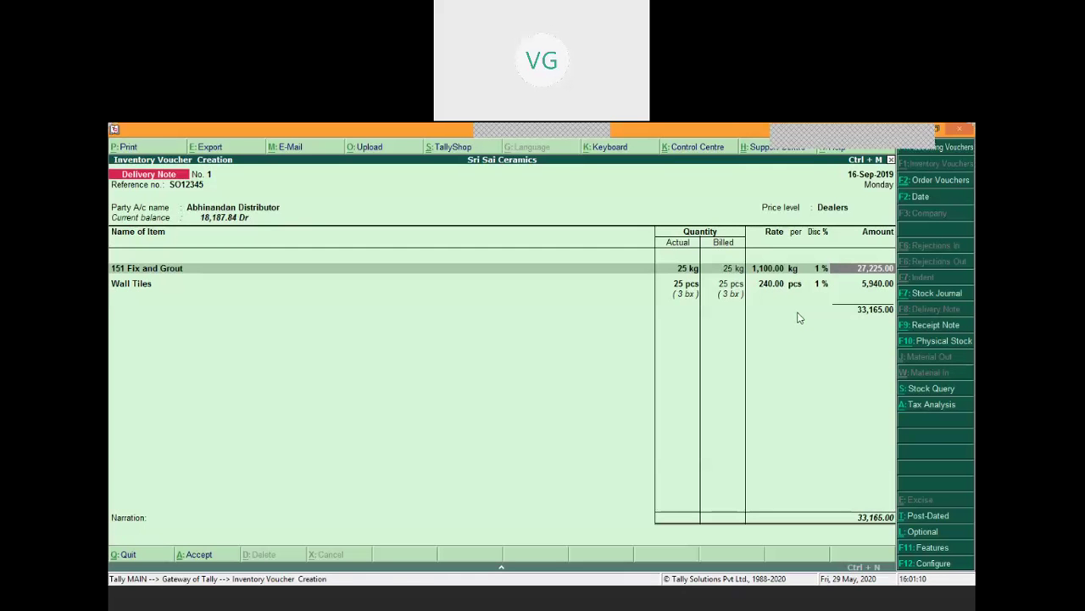
key("Return")
key("Return")
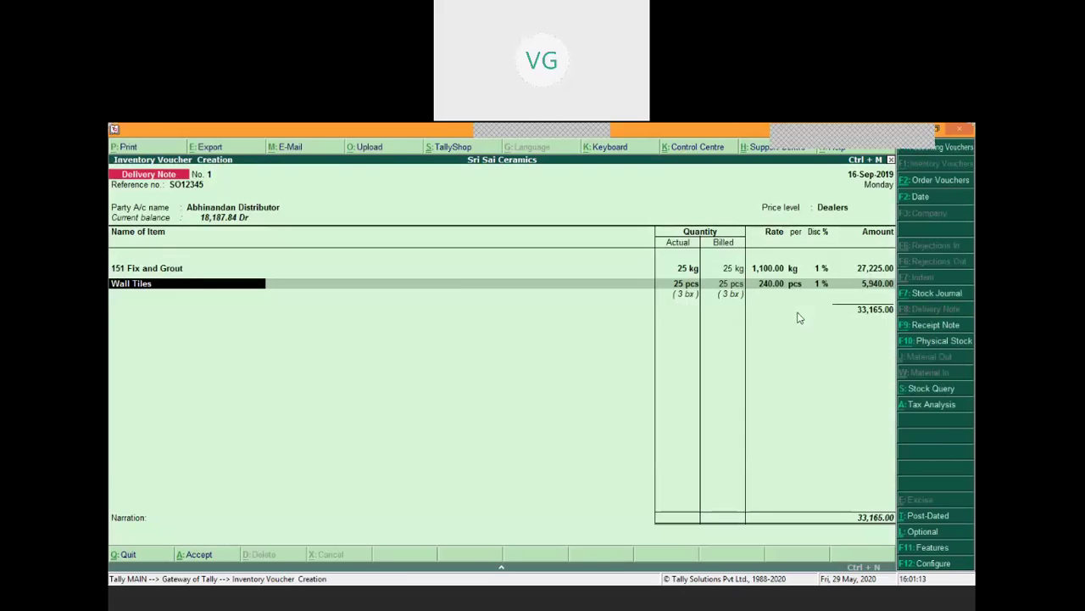
Allocate Wall Tiles under tracking number 1 against the sales order, from the Damaged Goods godown.
key("Return")
key("Return")
key("Return")
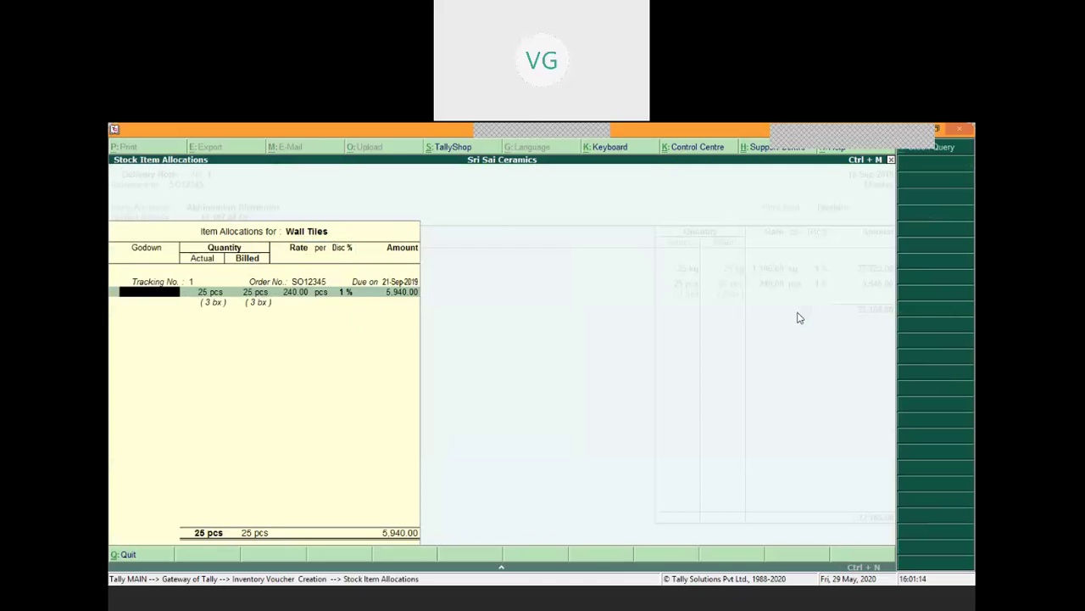
key("Return")
Set the actual and billed quantity of Wall Tiles to 10 pcs and end its allocation list.
type("10")
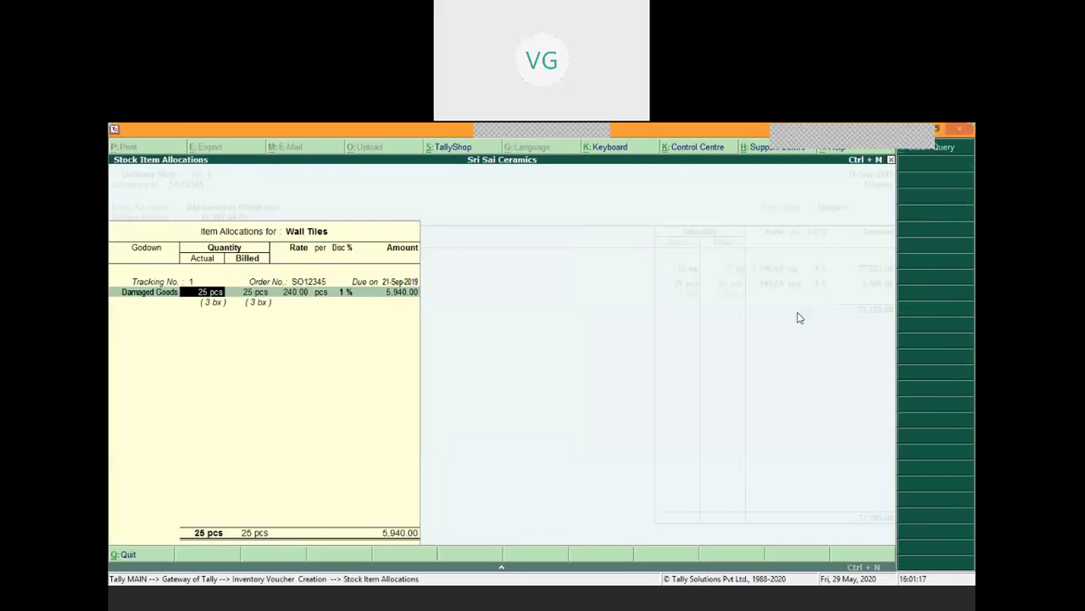
key("Return")
key("Return")
key("Return")
key("Return")
key("Return")
key("Return")
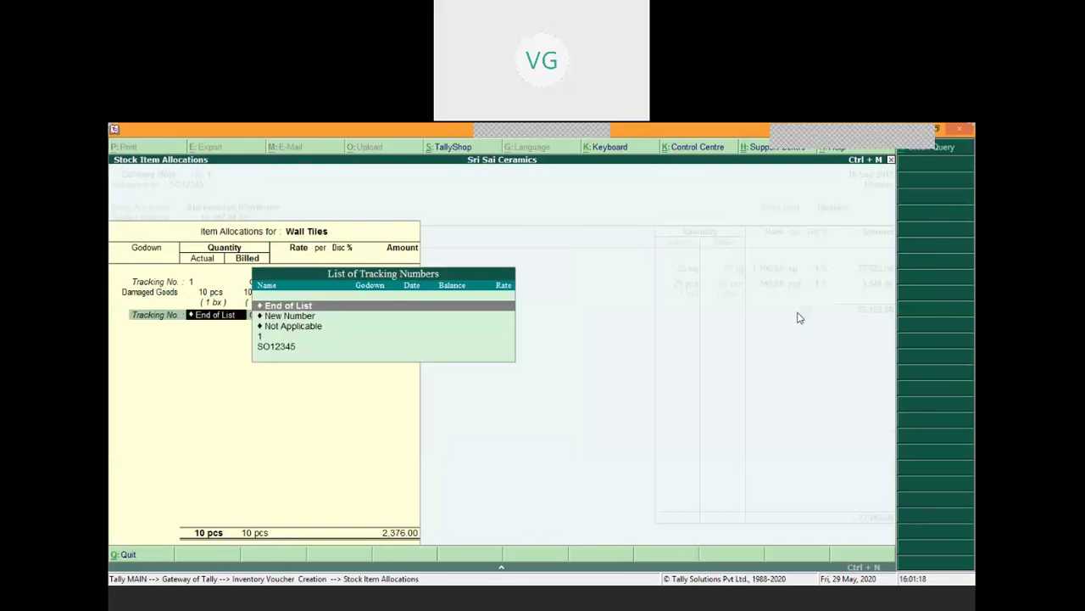
key("Return")
key("Return")
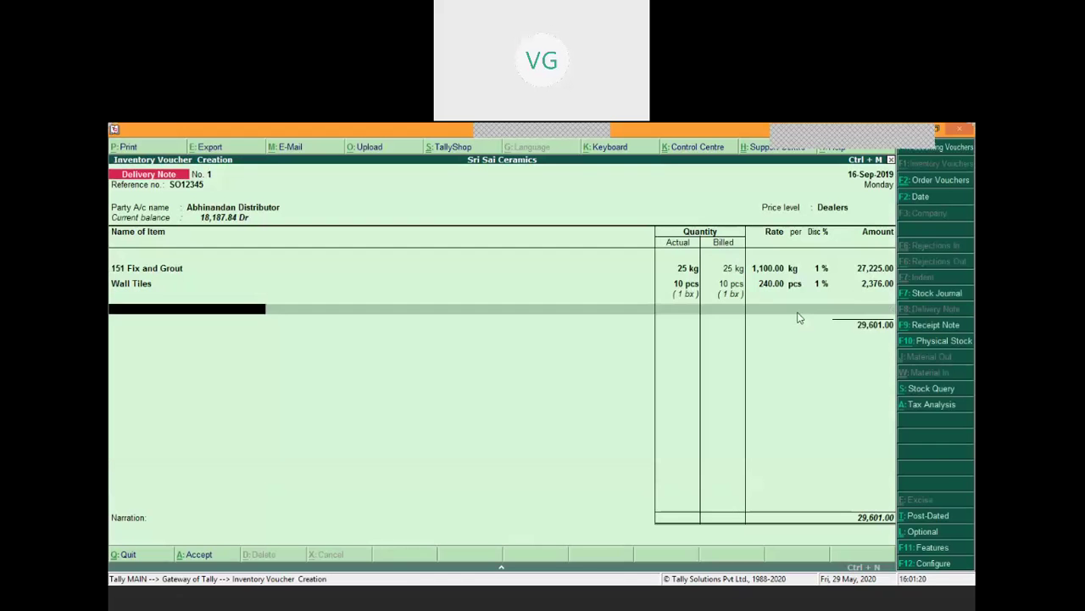
End the item and ledger lists, leave the narration blank, and save the delivery note.
key("Return")
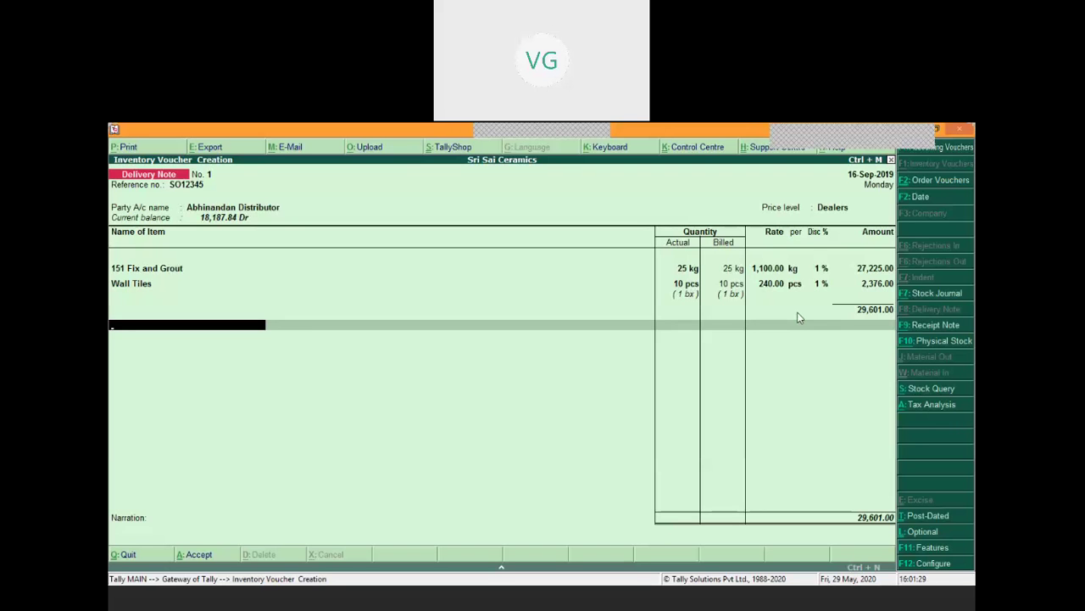
key("Return")
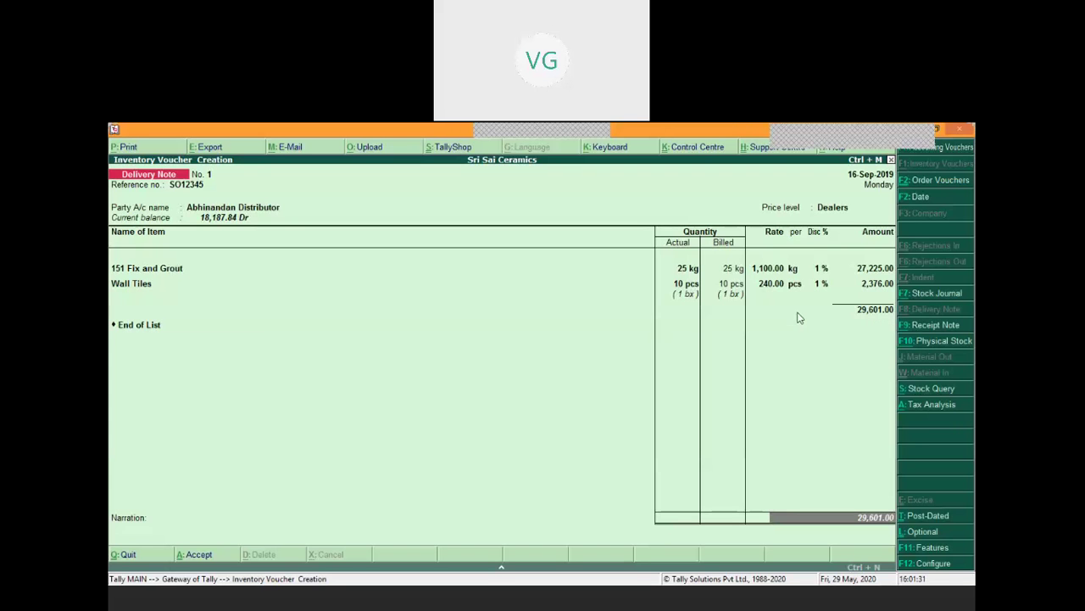
key("Return")
key("Return")
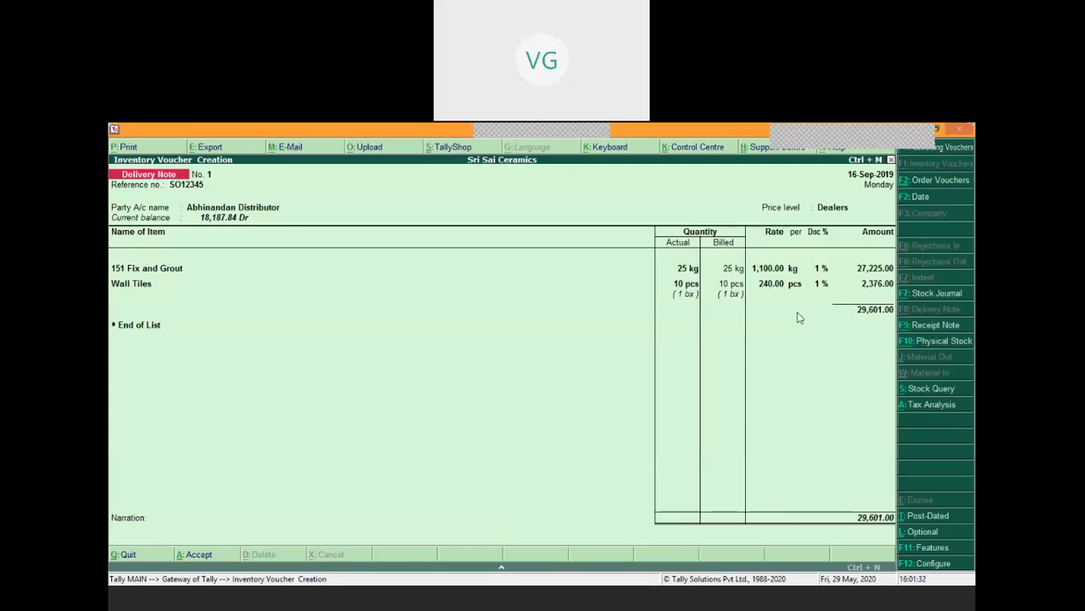
key("Return")
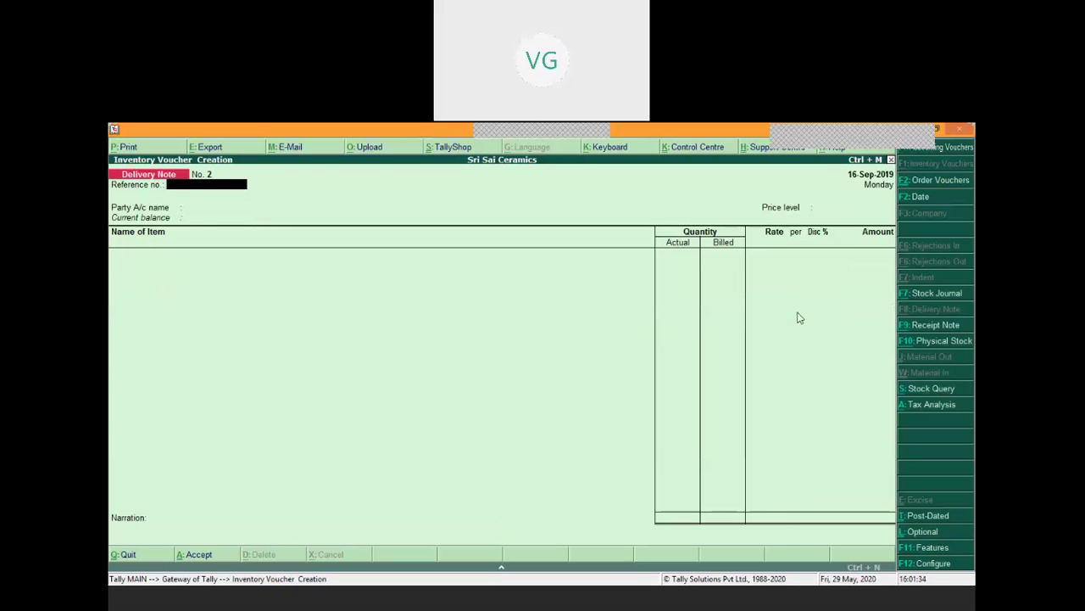
Preview the saved delivery note's printout at readable size down to the signatory block, and return to the Gateway of Tally.
key("Page_Up")
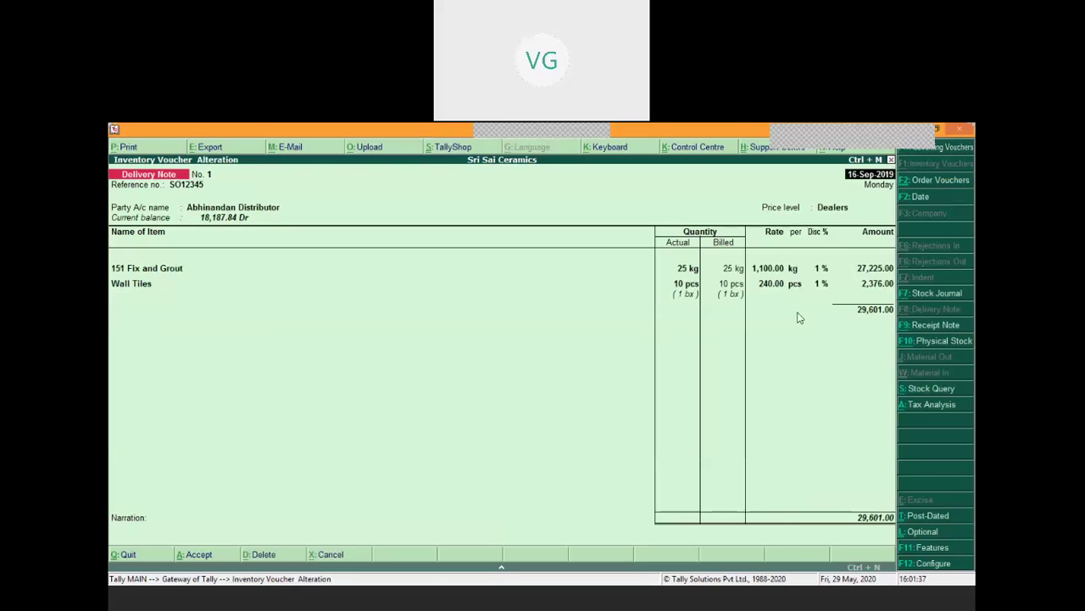
key("alt+p")
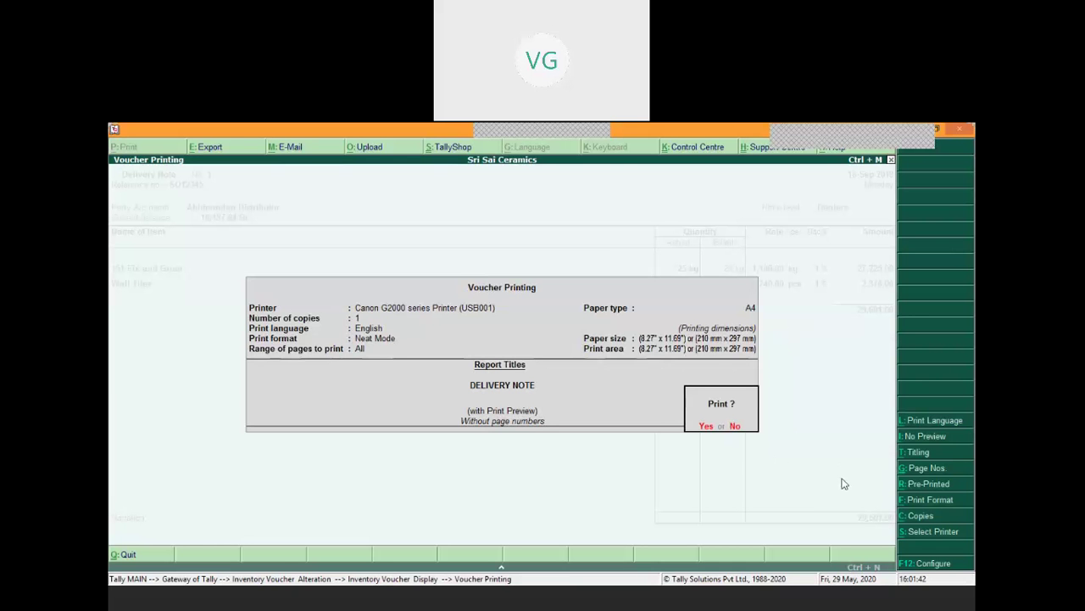
key("Return")
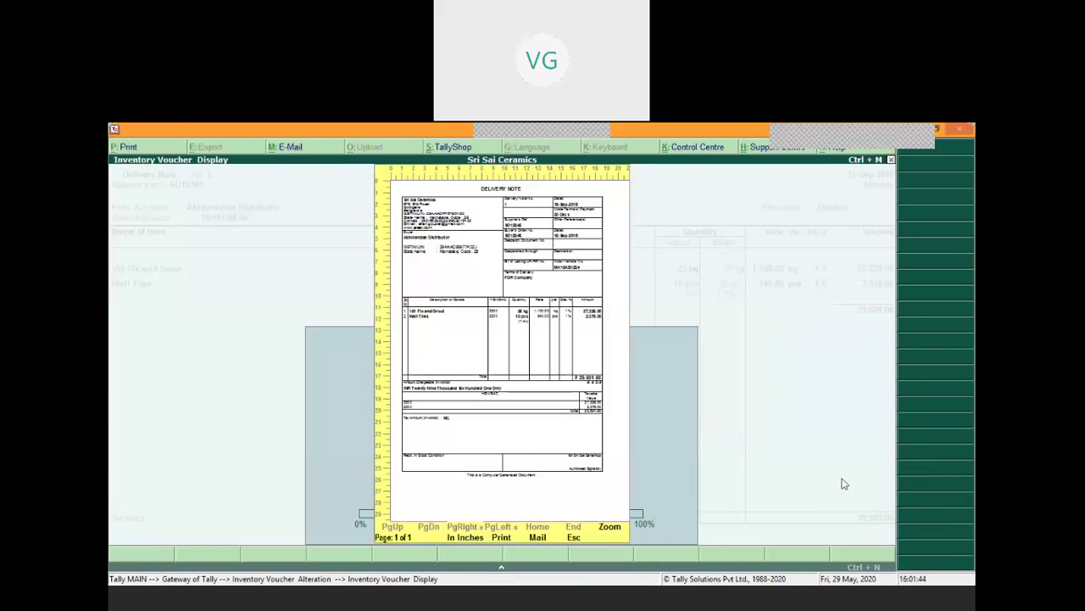
key("Return")
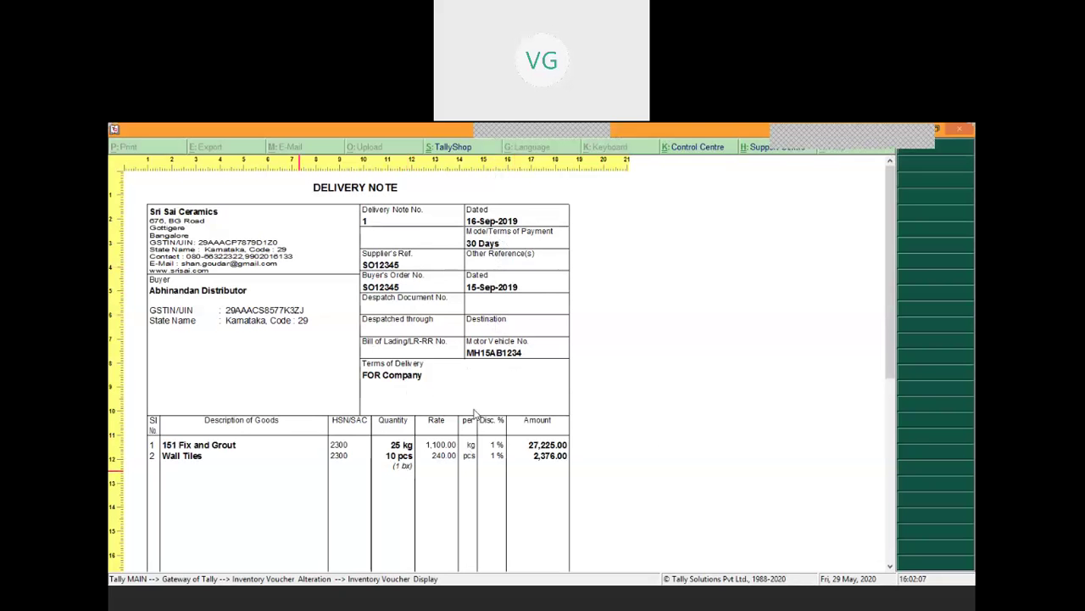
left_click_drag(897, 380, 909, 524)
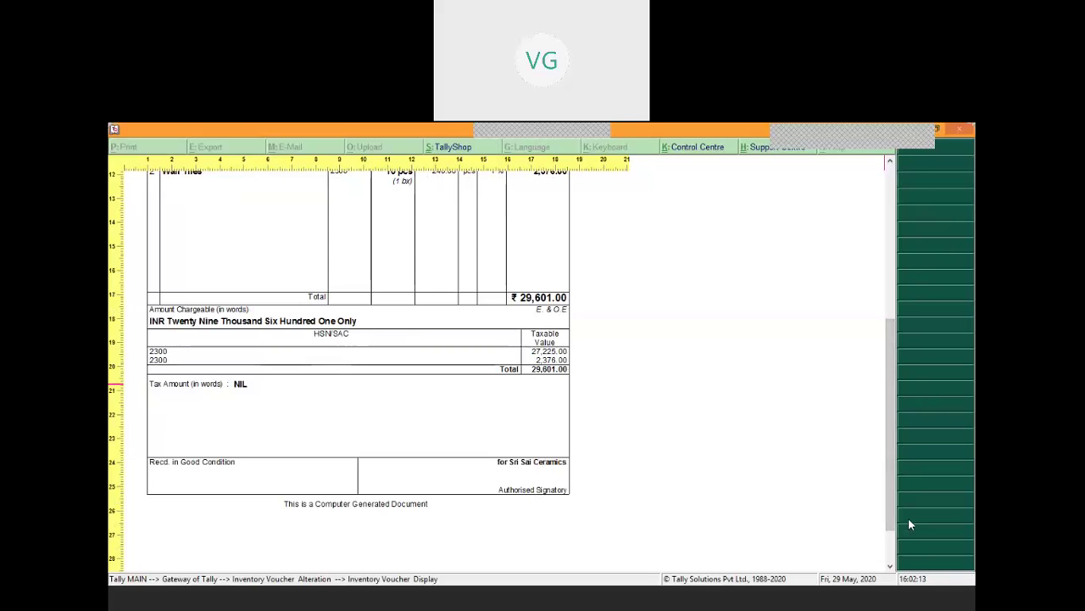
key("Escape")
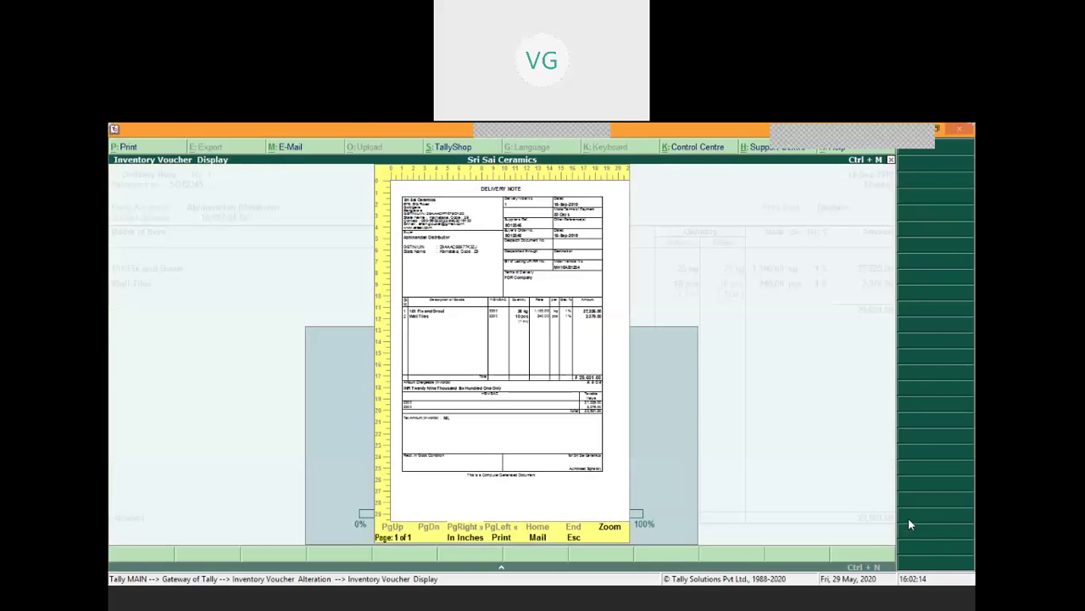
key("Escape")
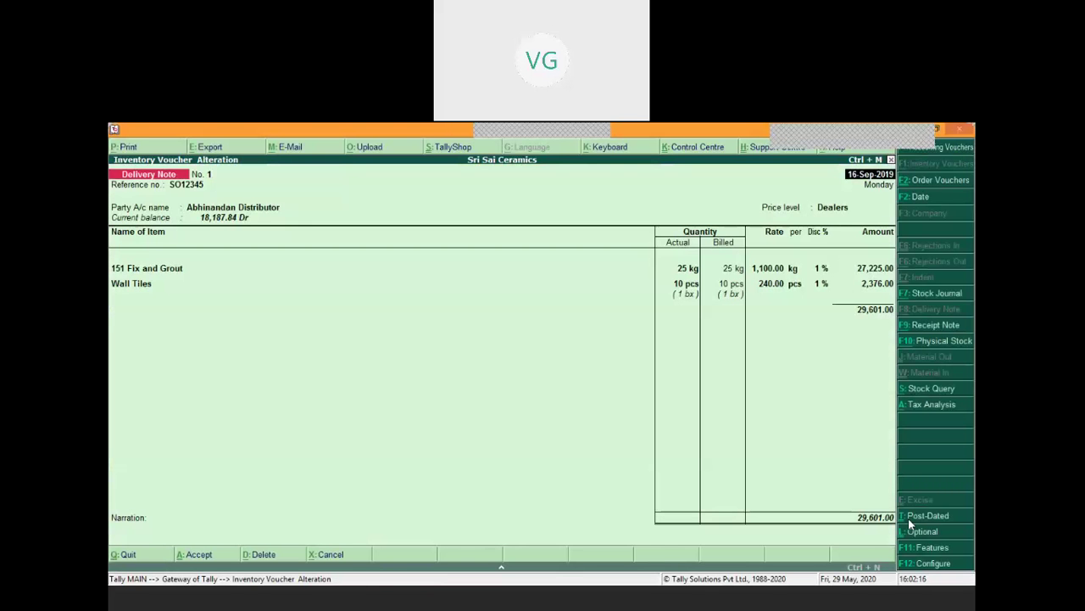
key("Escape")
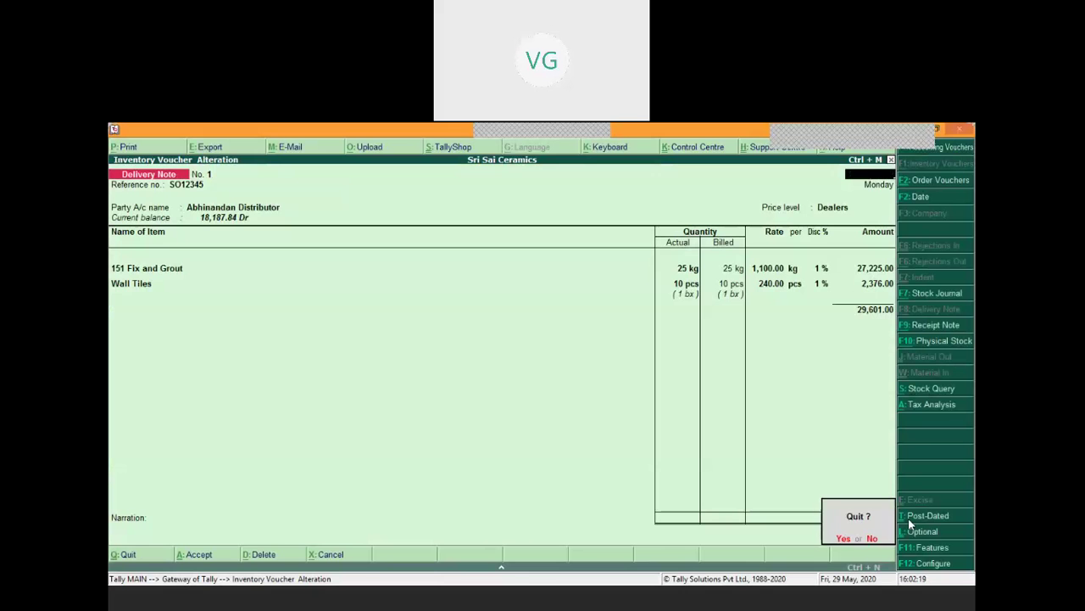
key("y")
key("Escape")
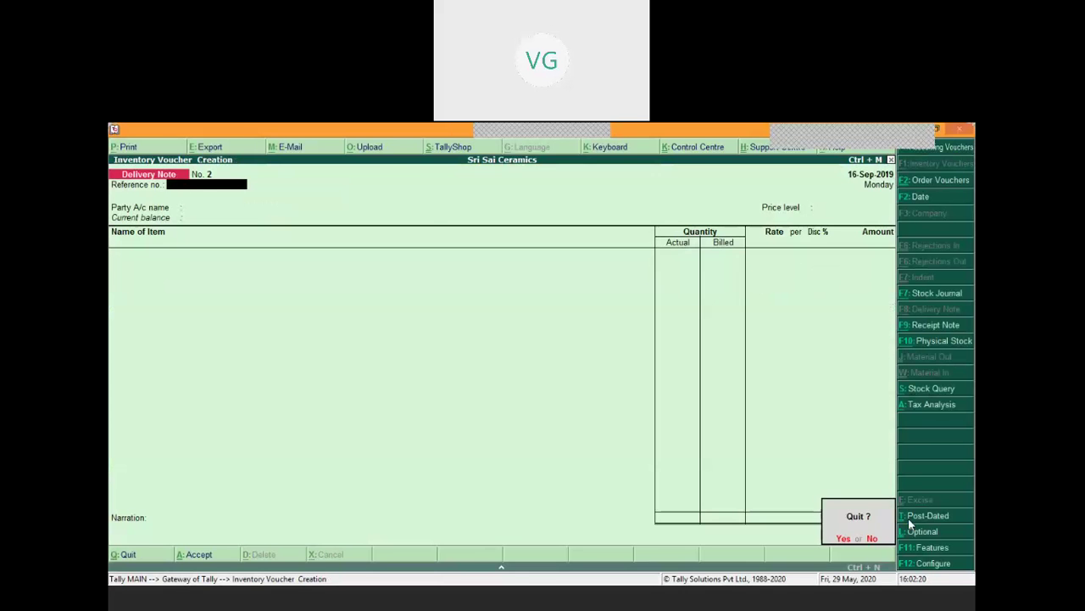
key("y")
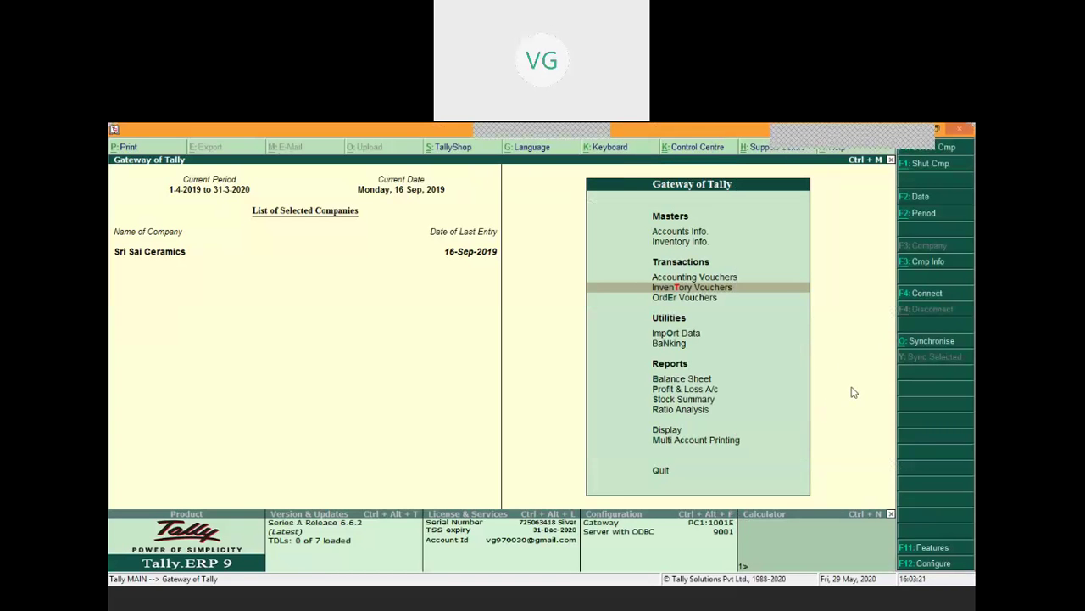
Start an accounting voucher of type GST Sales, leaving the reference number blank.
key("Up")
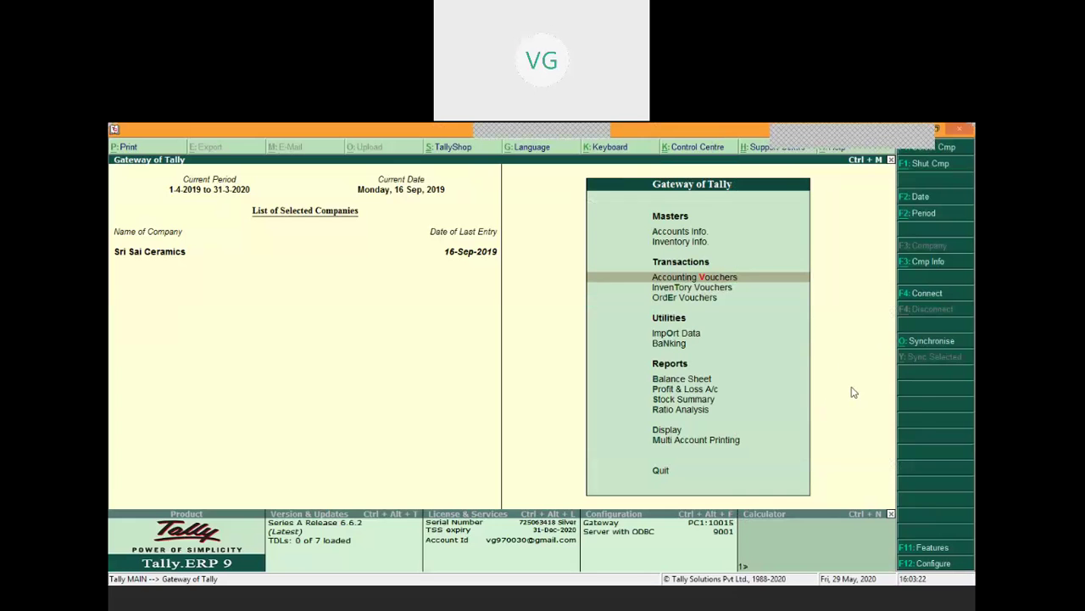
key("Return")
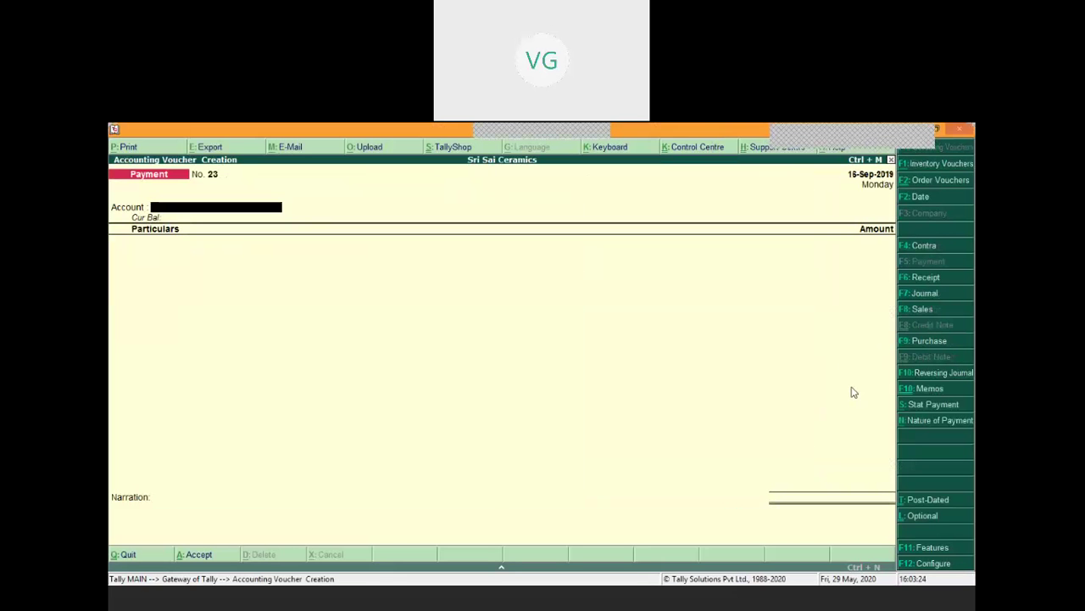
left_click(923, 312)
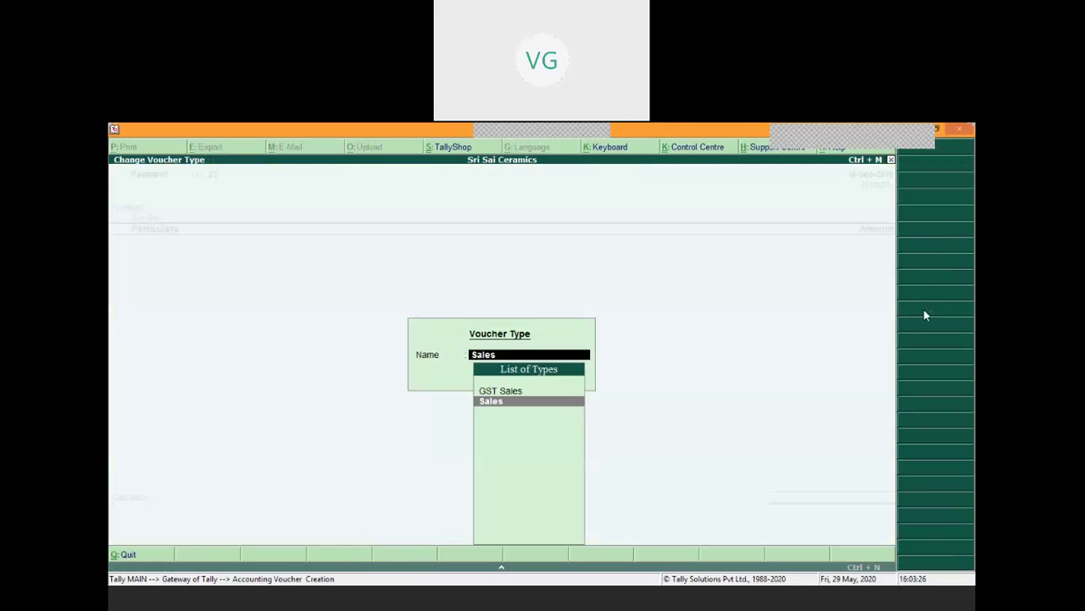
key("Up")
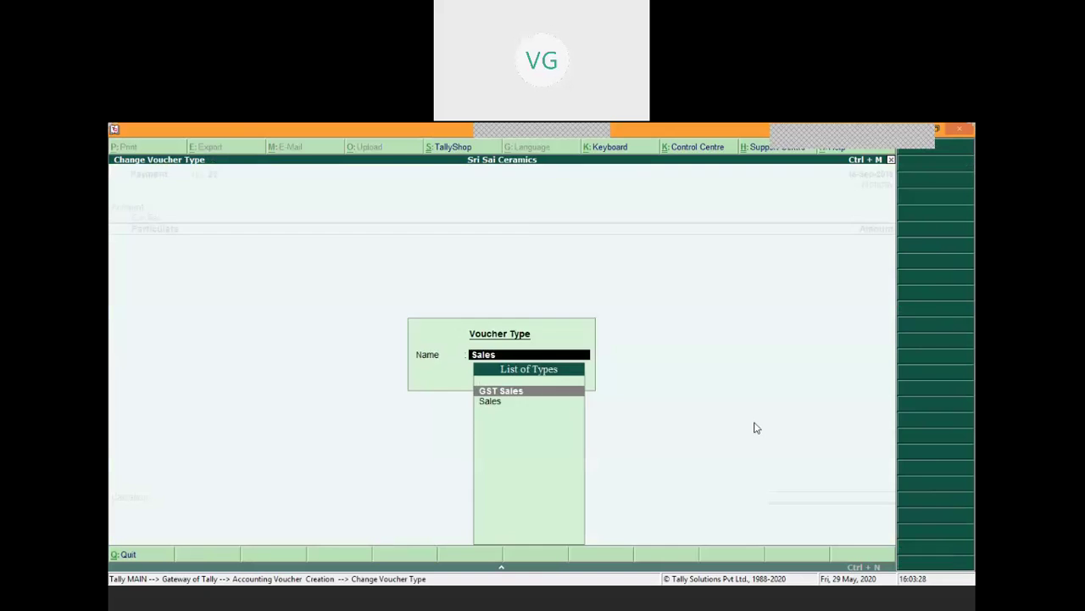
key("Return")
key("Return")
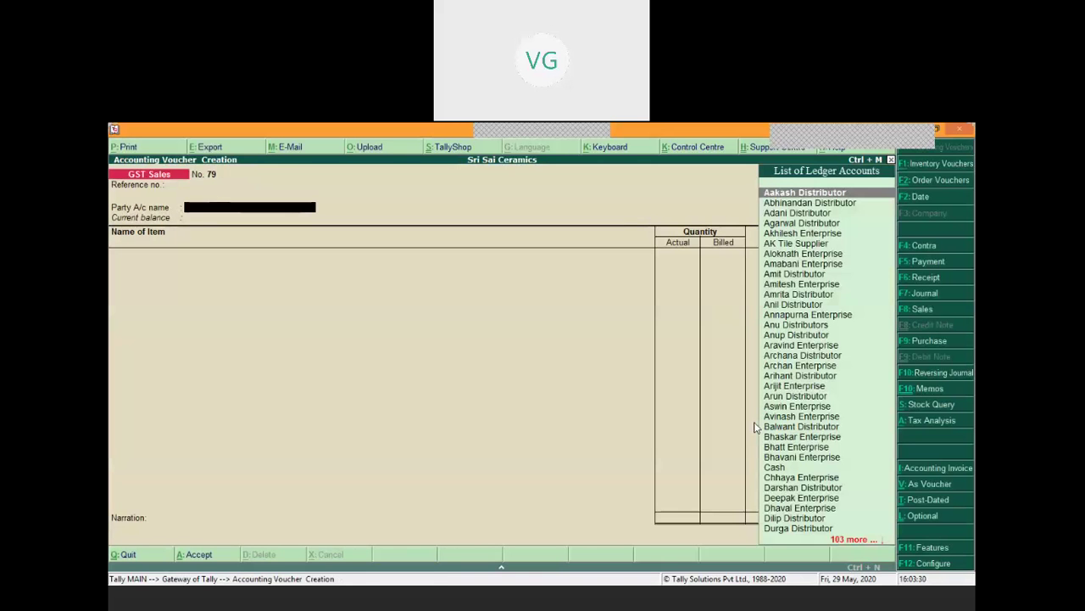
Choose Abhinandan Distributor as the party, link delivery note 1 dated 16-Sep-2019, and end the list of tracking numbers.
key("Down")
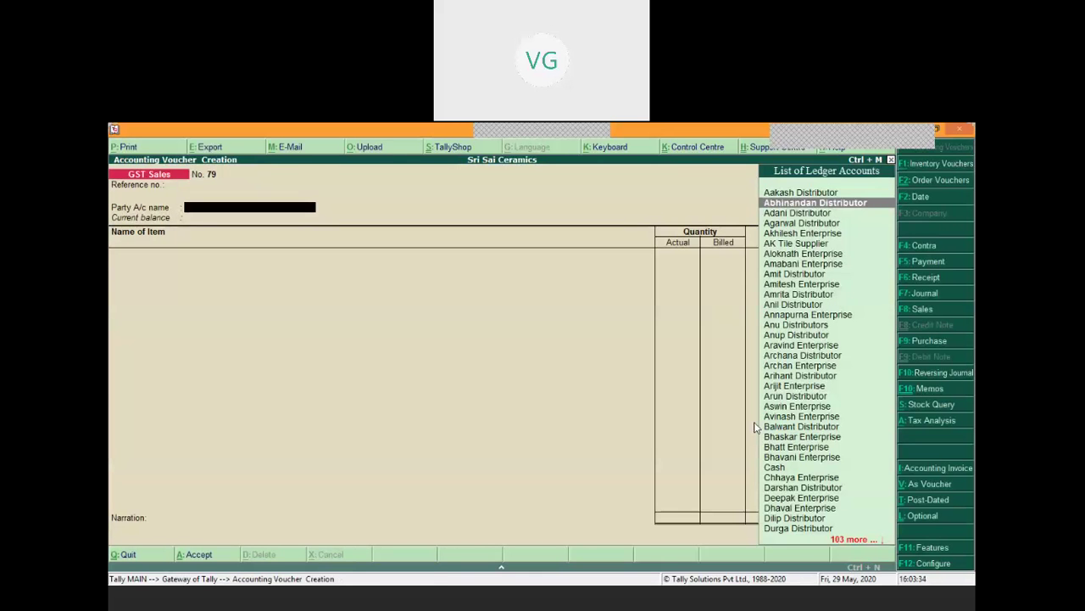
key("Return")
key("Down")
key("Down")
key("Down")
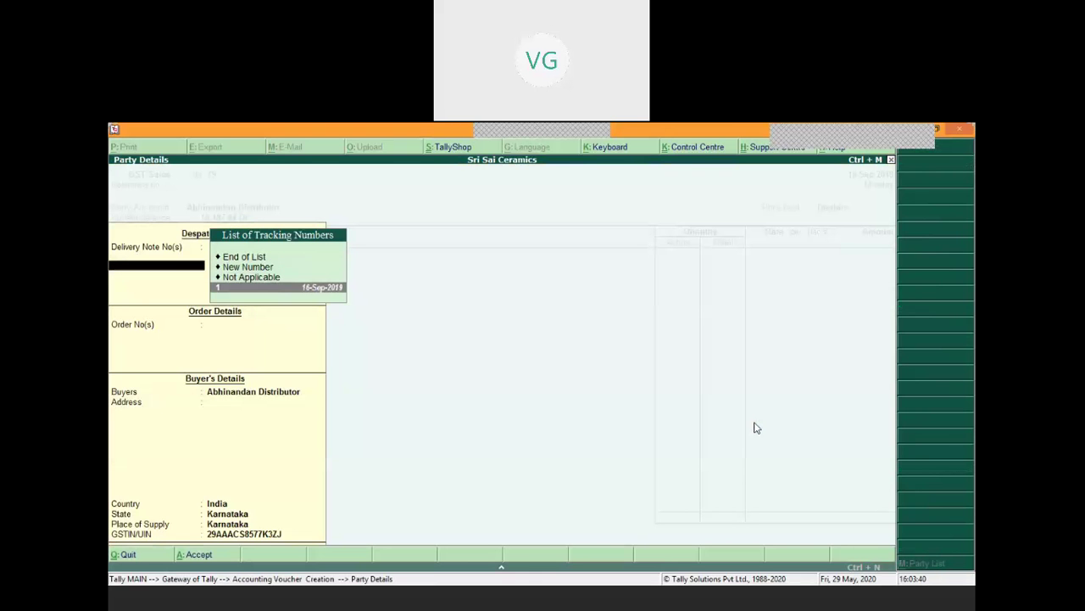
key("Return")
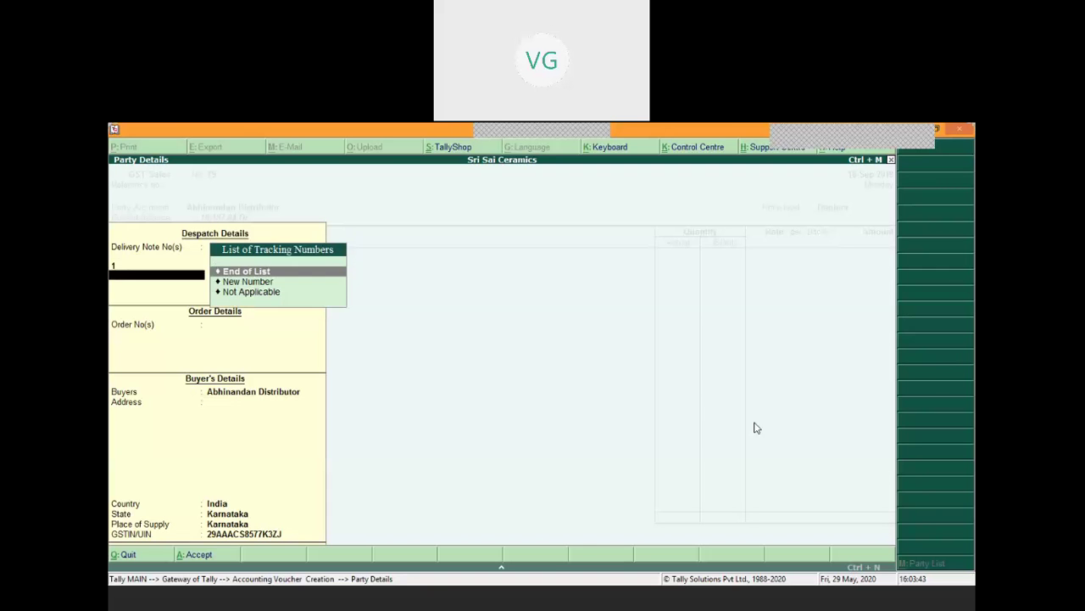
key("Return")
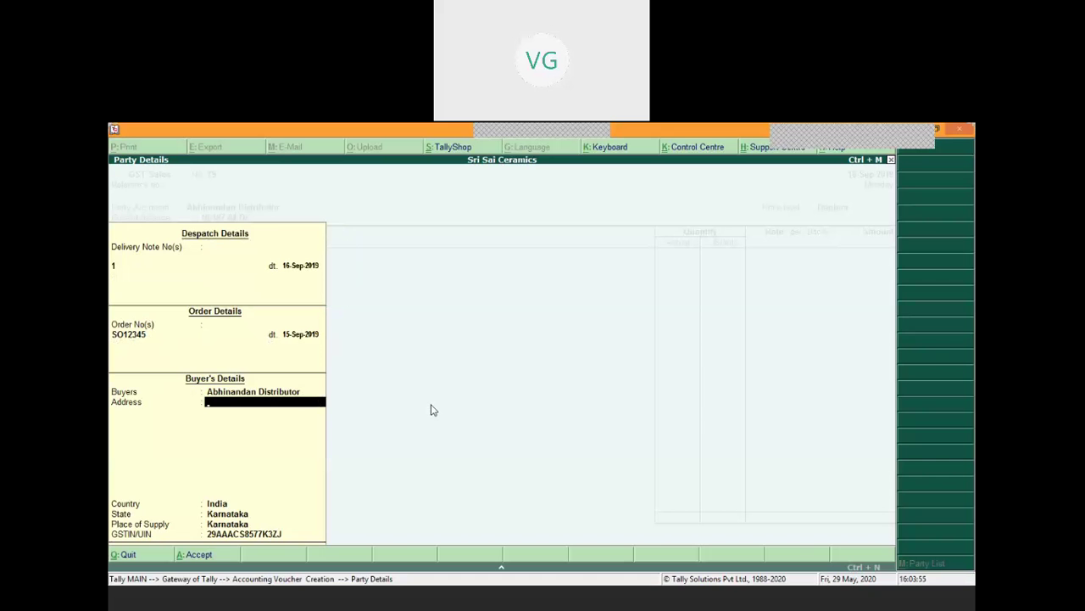
Accept the prefilled despatch, order and buyer's details for Abhinandan Distributor and move on to the invoice's first item allocation.
key("Return")
key("Return")
key("Return")
key("Return")
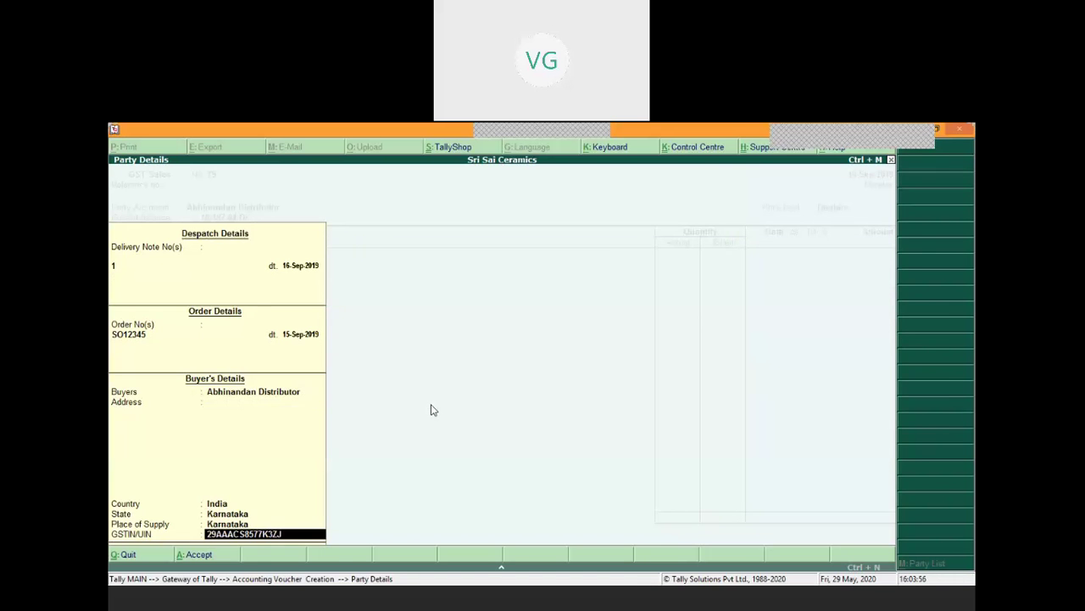
key("Return")
key("Return")
key("Return")
key("Return")
key("Return")
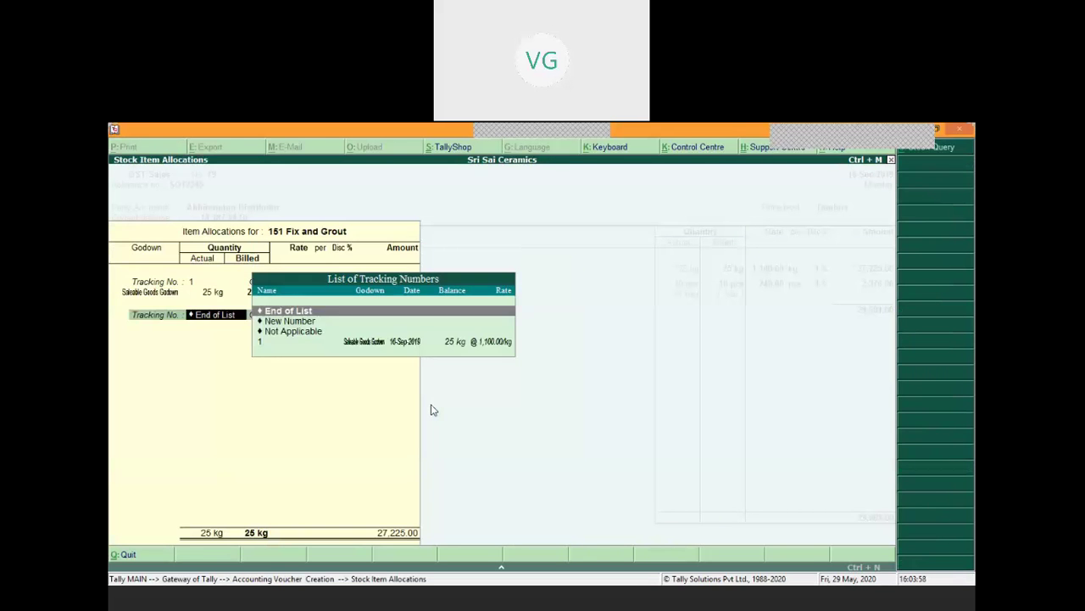
Keep tracking number 1 for 151 Fix and Grout and Wall Tiles, end both tracking lists, and finish the item list.
key("Return")
key("Return")
key("Return")
key("Return")
key("Return")
key("Return")
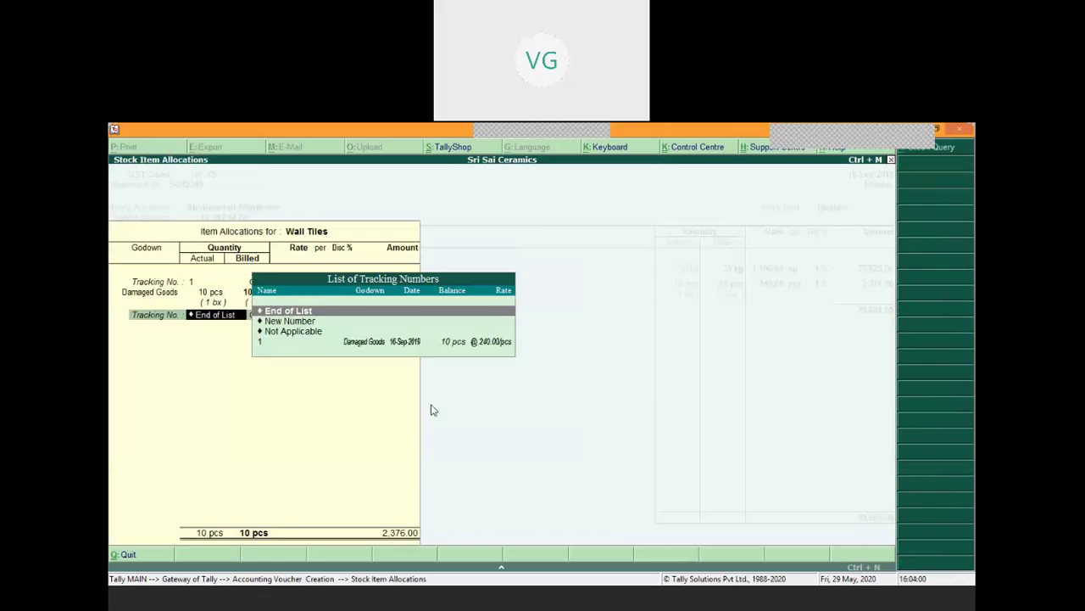
key("Return")
key("Return")
key("Return")
key("Return")
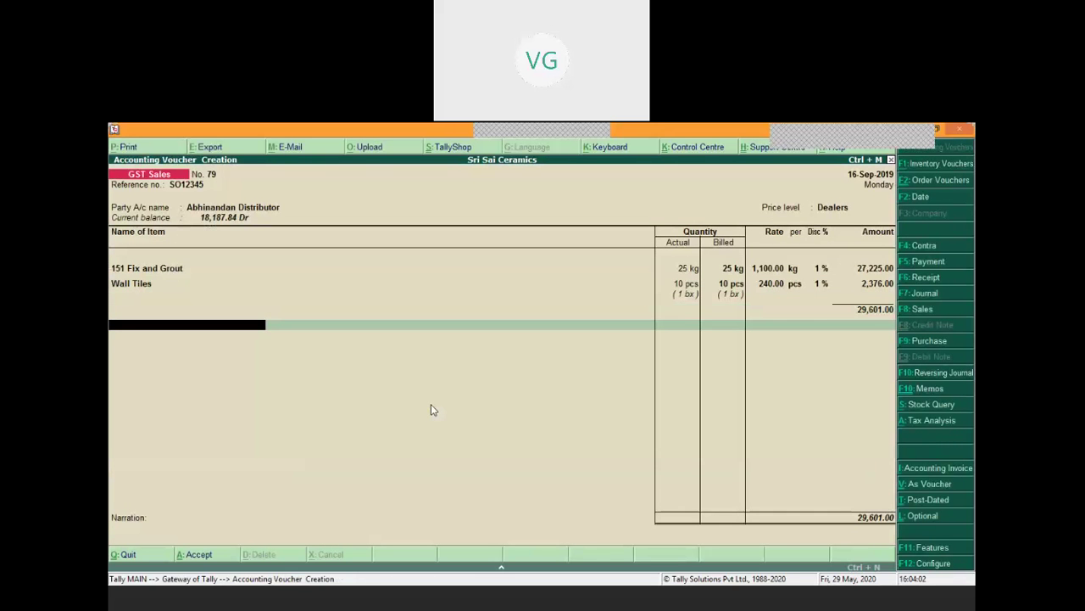
Add the Output CGST and Output SGST ledgers to the invoice with their calculated amounts.
type("Cg")
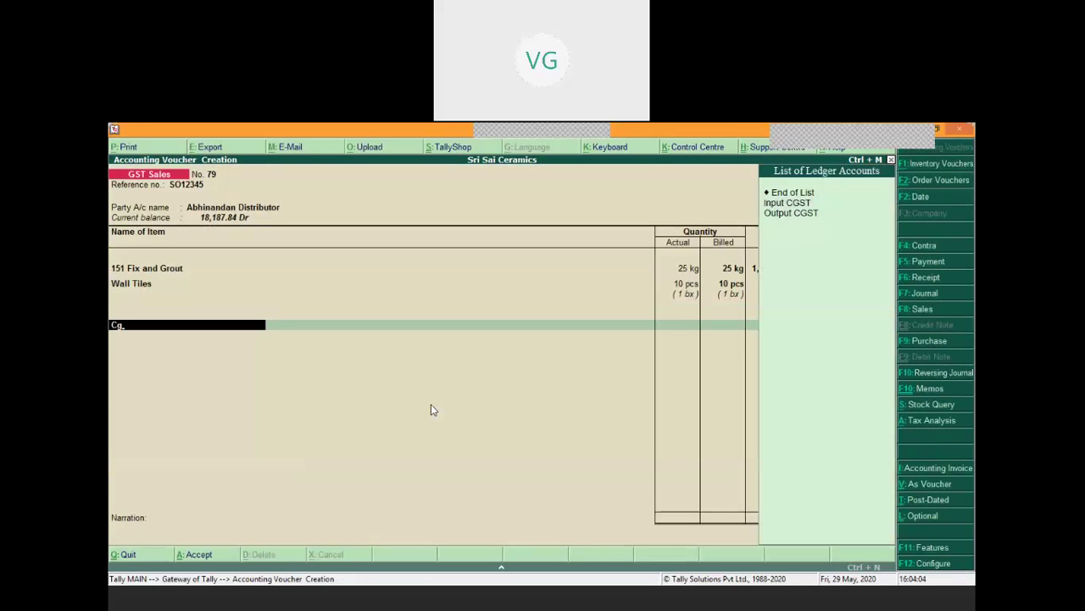
key("Return")
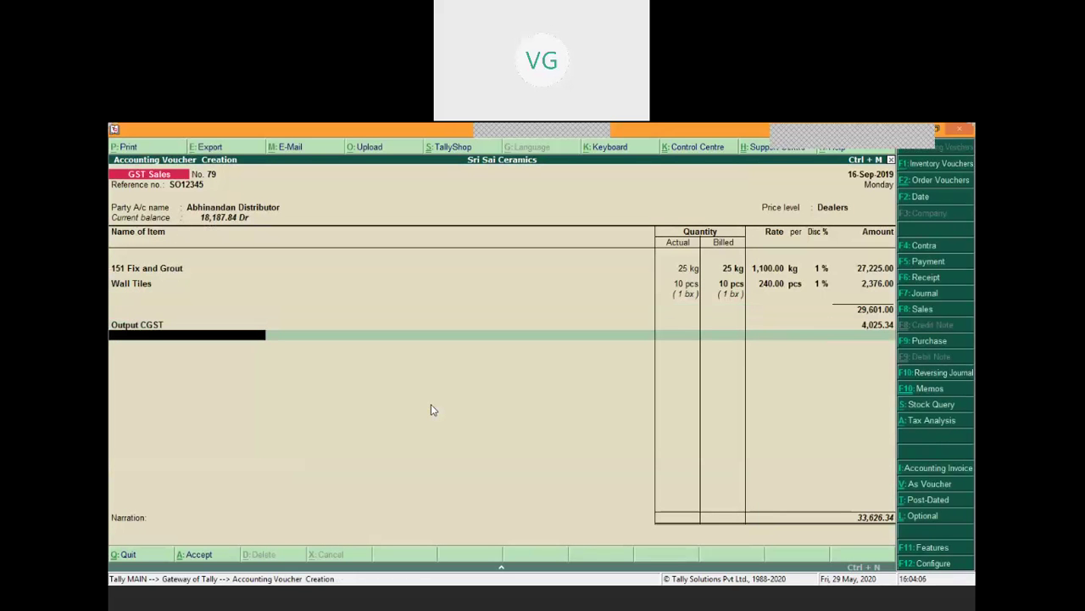
type("Sg")
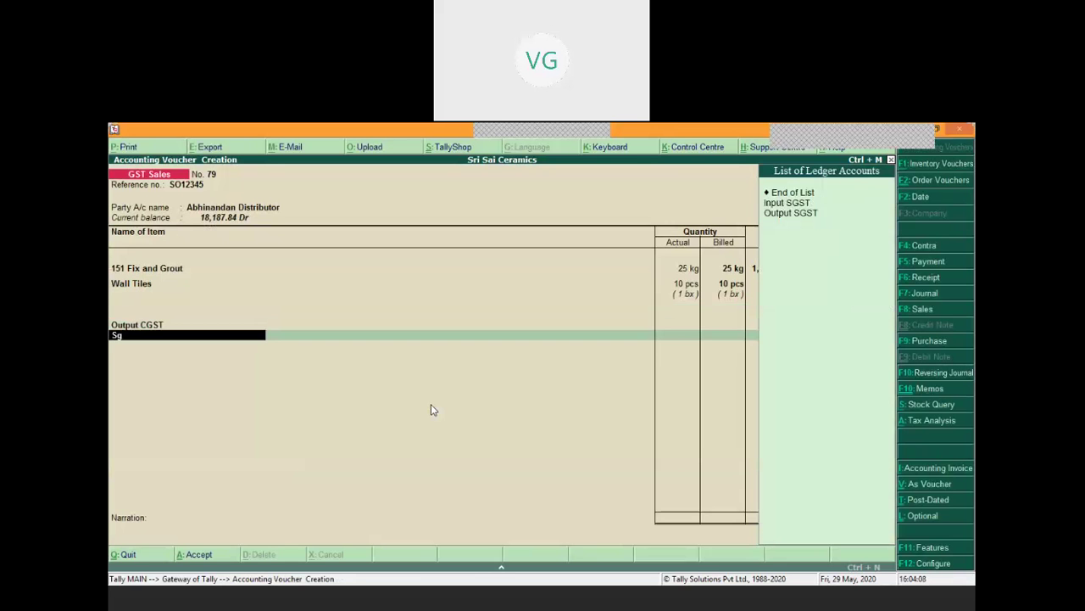
key("Down")
key("Return")
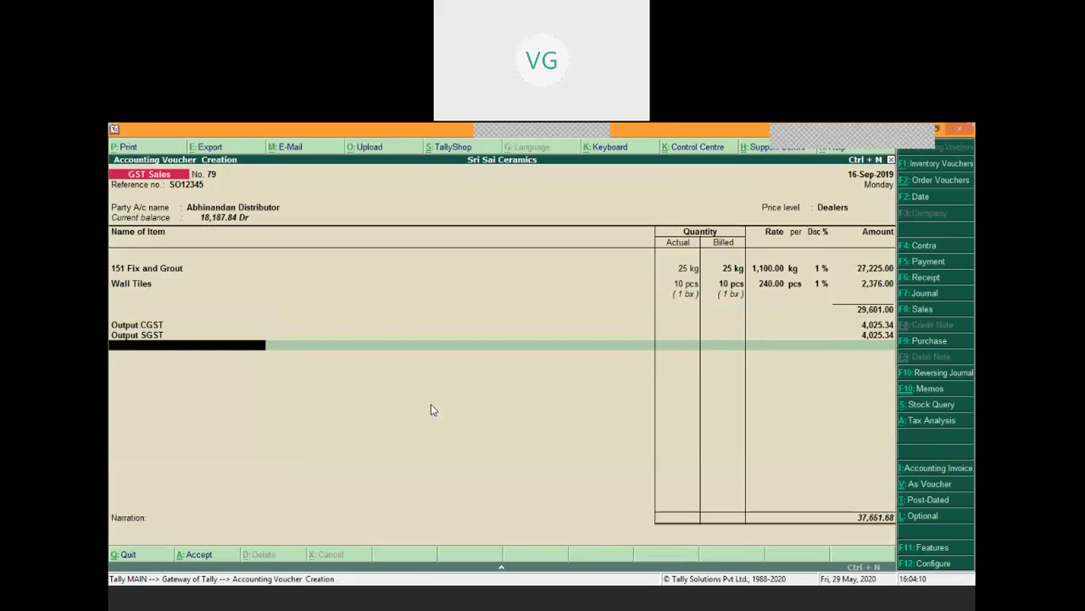
Add the Round Off ledger with the suggested 0.32 and end the ledger list.
type("R")
key("Return")
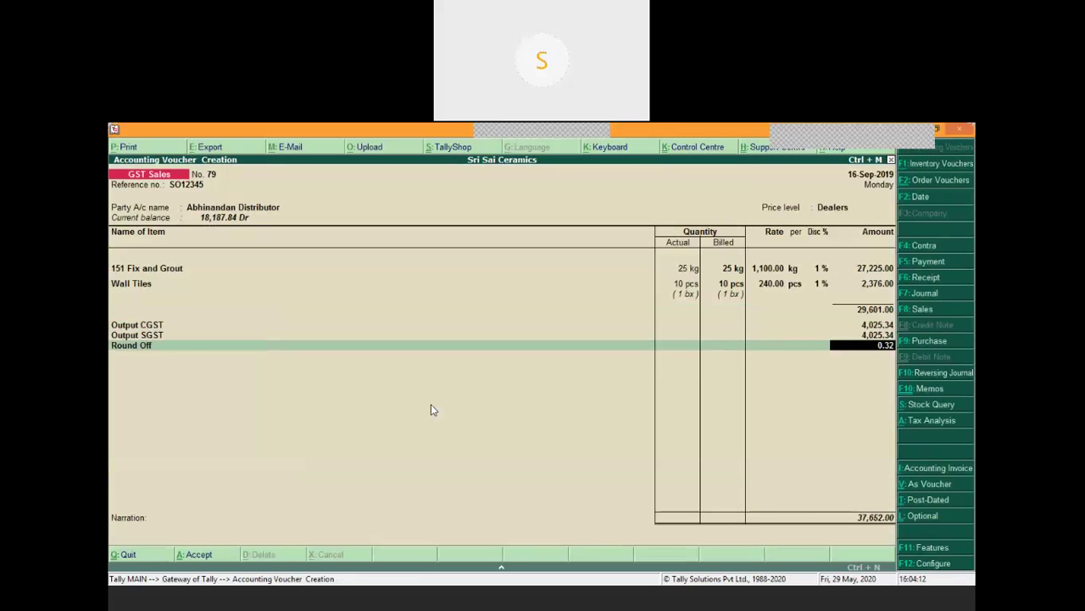
key("Return")
key("Return")
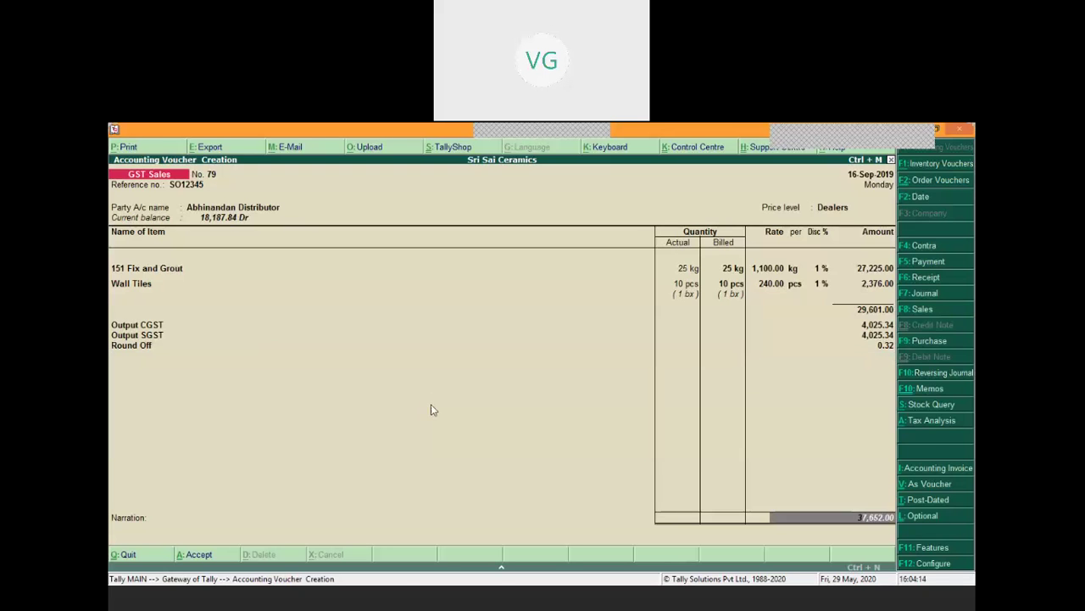
Accept the bill-wise New Ref 79 with 30 days' credit, leave the narration blank, and save the invoice.
key("Return")
key("Return")
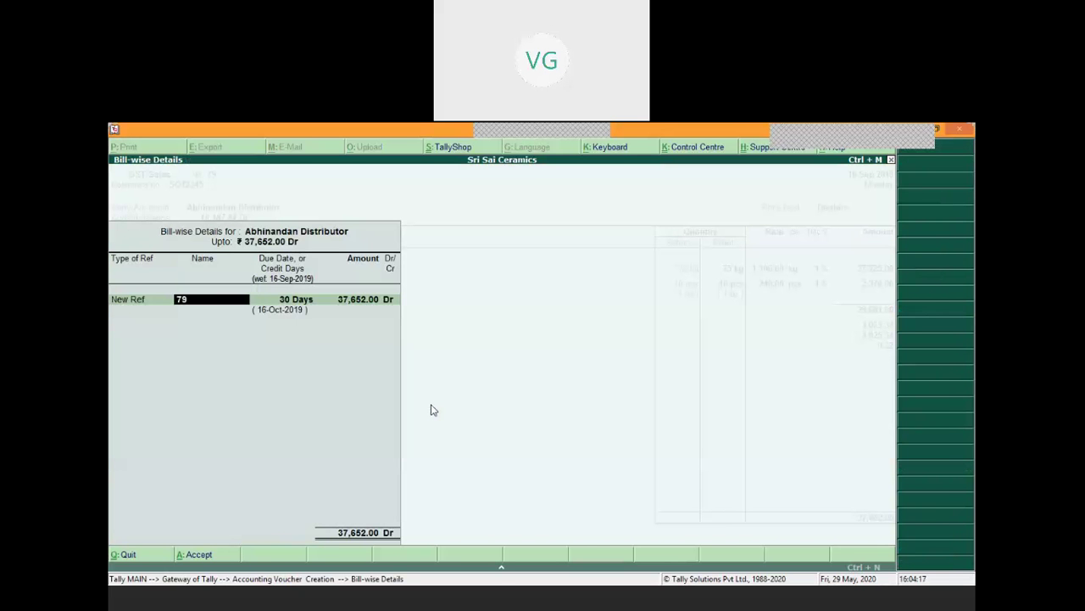
key("Return")
key("Return")
key("Return")
key("Return")
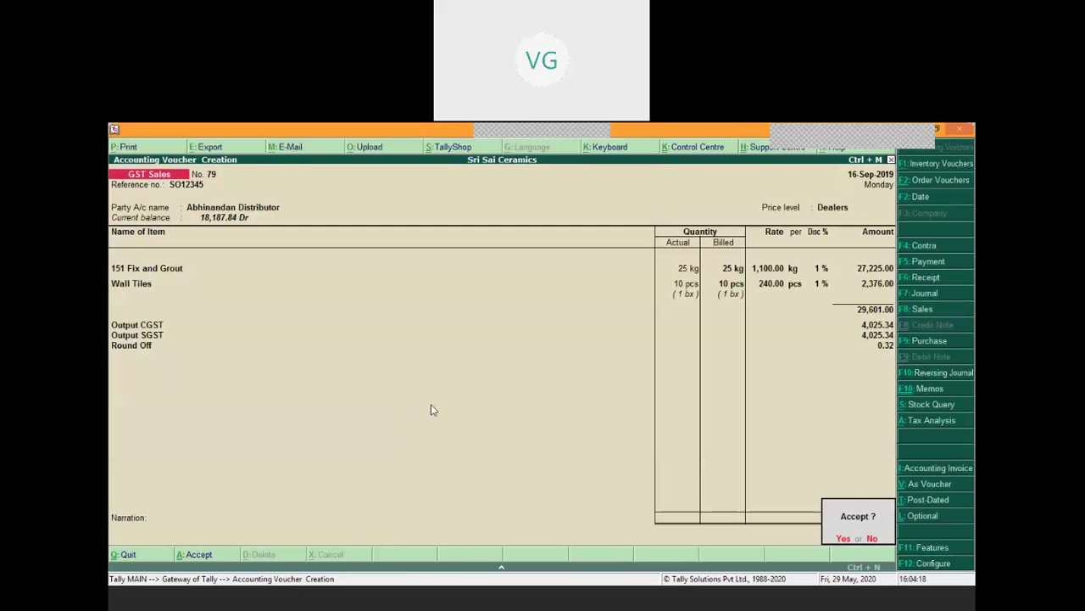
key("Return")
Reopen the saved GST Sales invoice, preview its printout at readable size, and close the preview.
key("Page_Up")
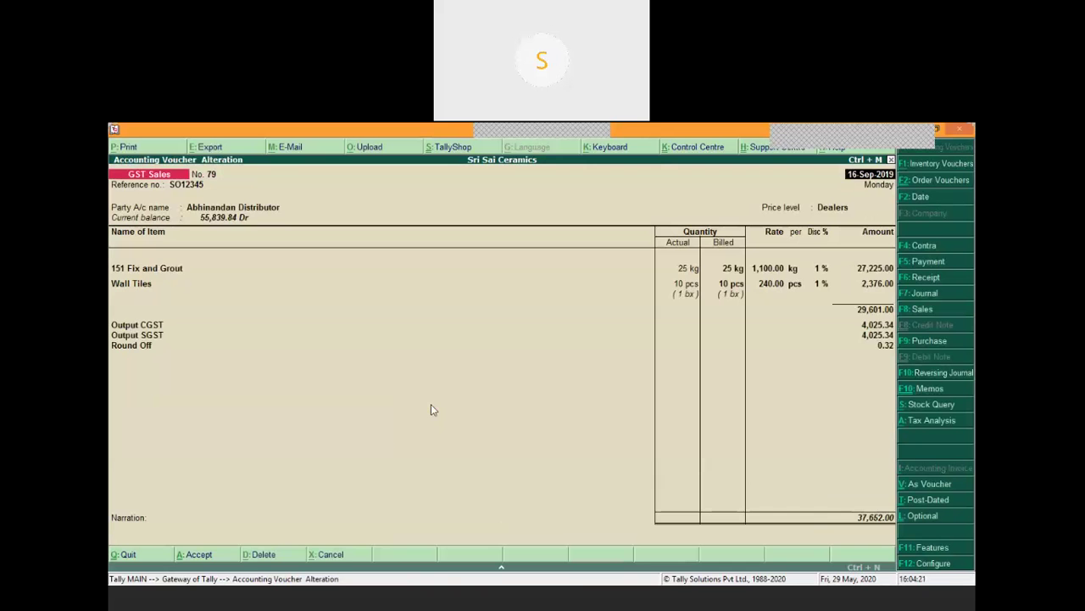
key("alt+p")
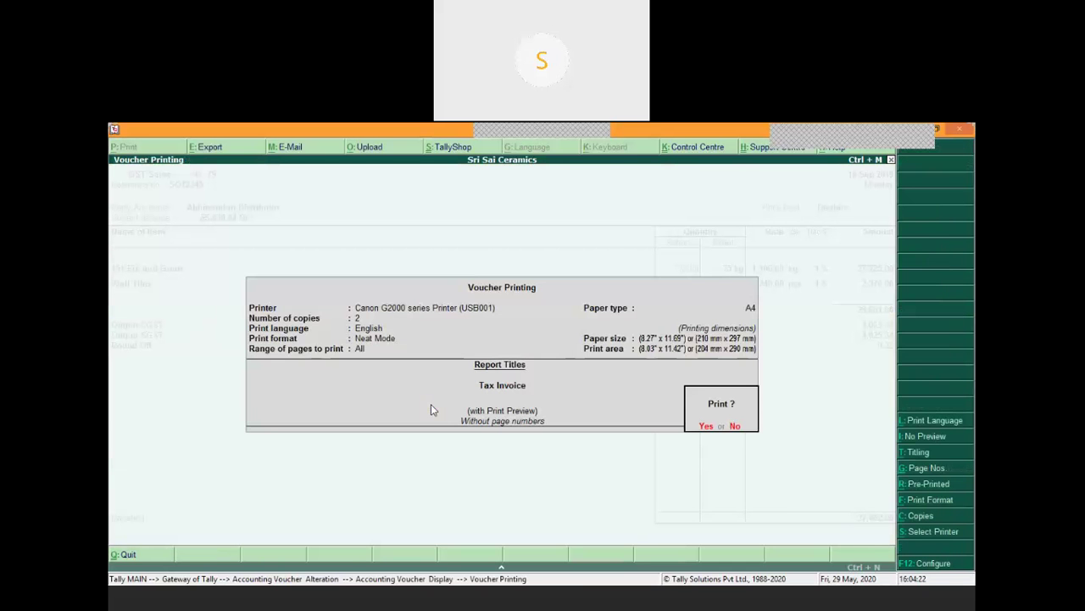
key("Return")
key("alt+z")
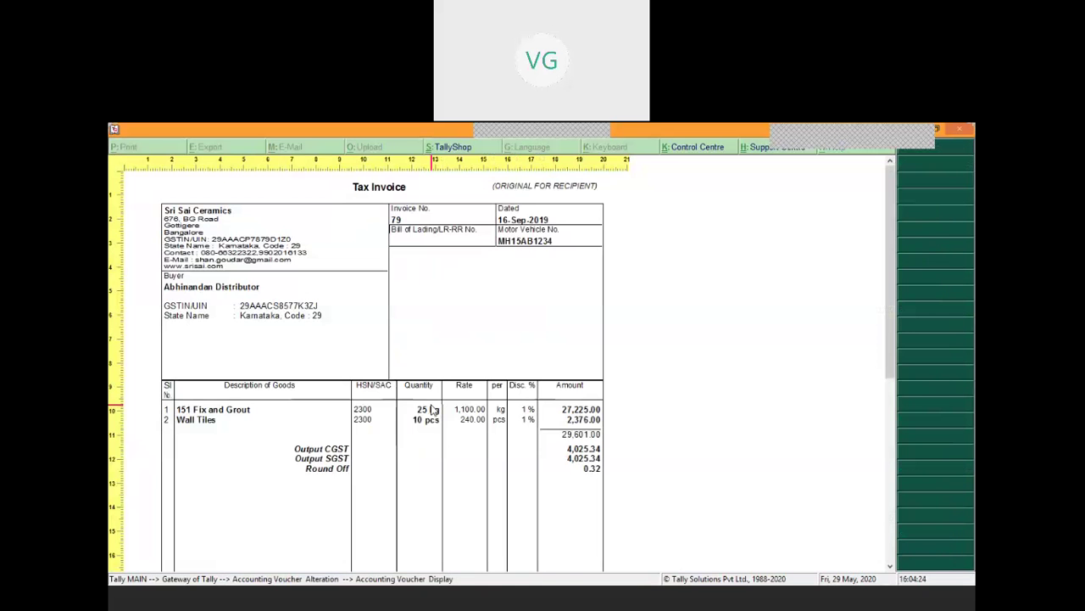
key("Escape")
key("Escape")
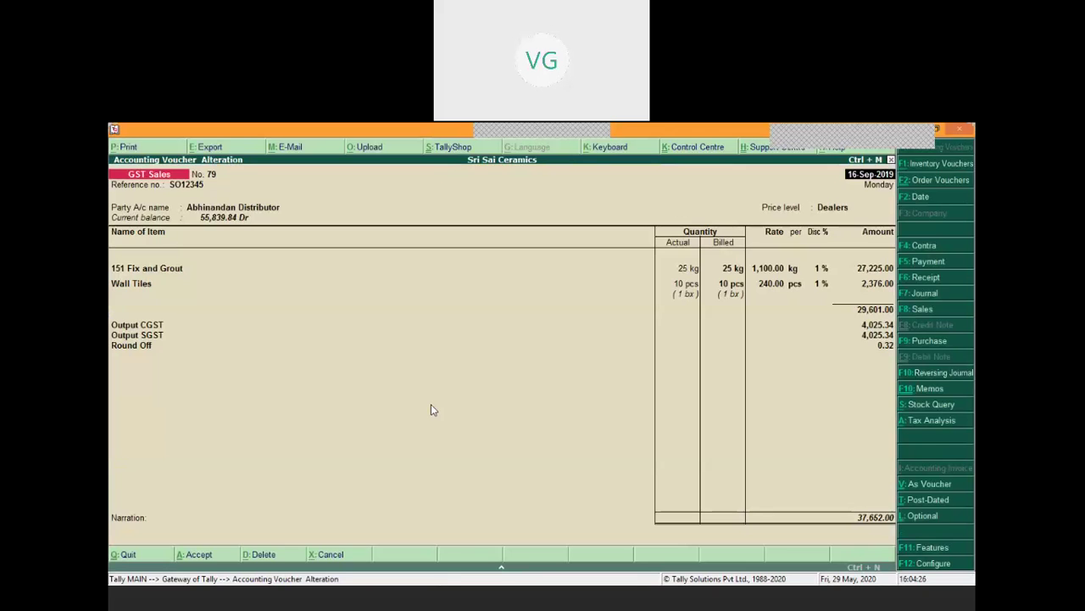
Set the invoice print configuration to print order details, terms of payment and delivery, and despatch details.
key("alt+p")
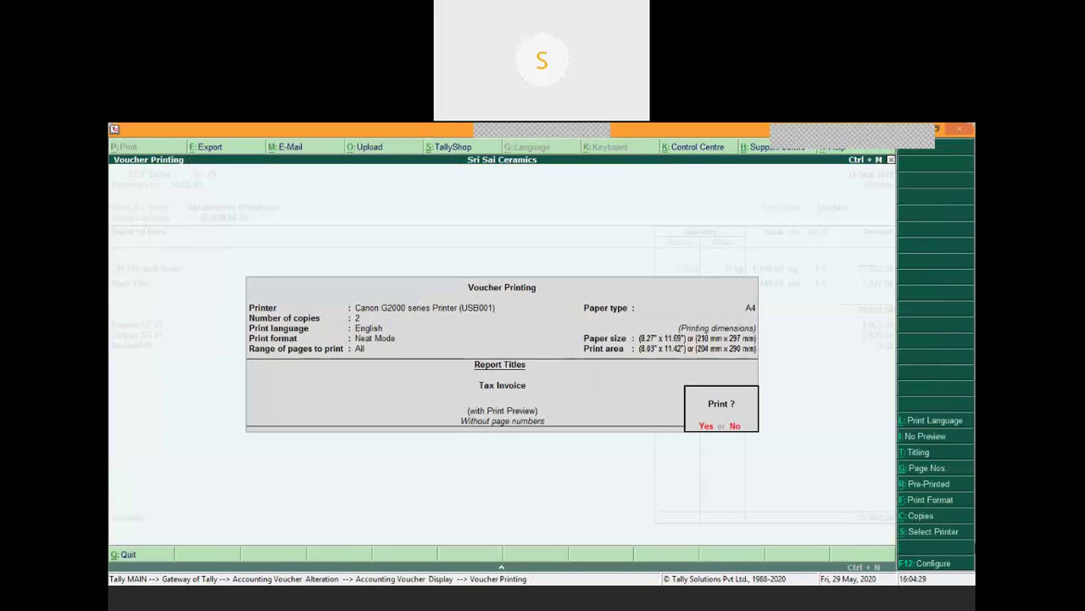
left_click(937, 564)
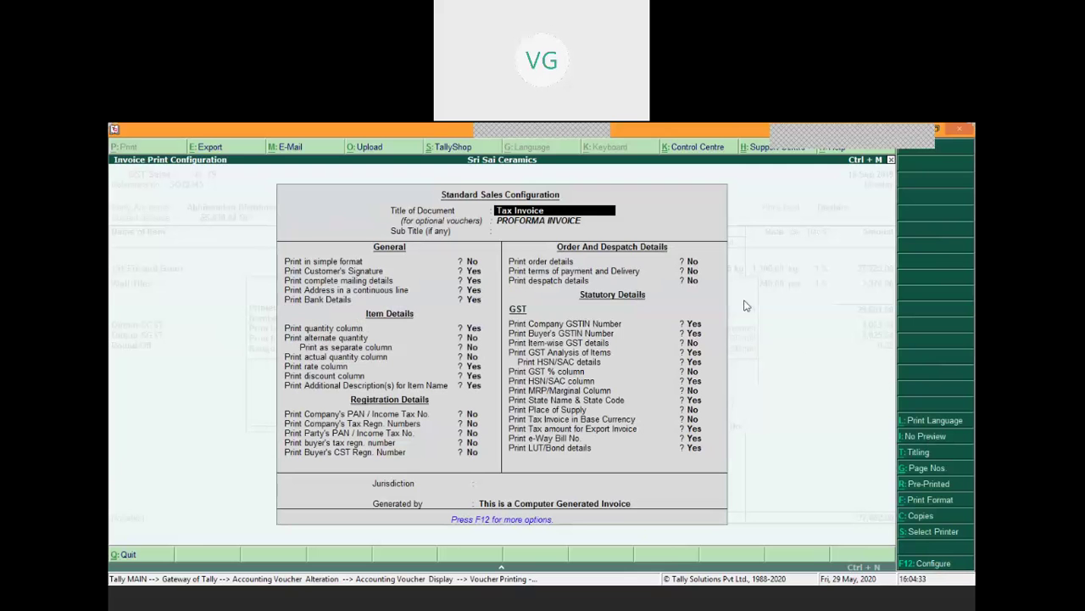
left_click(694, 262)
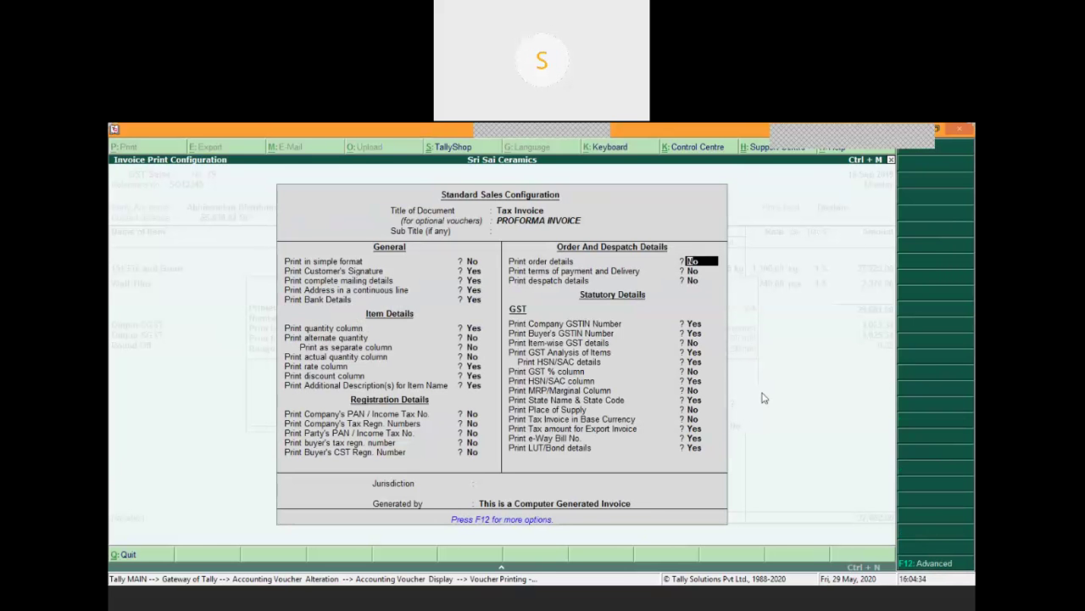
key("y")
key("y")
key("y")
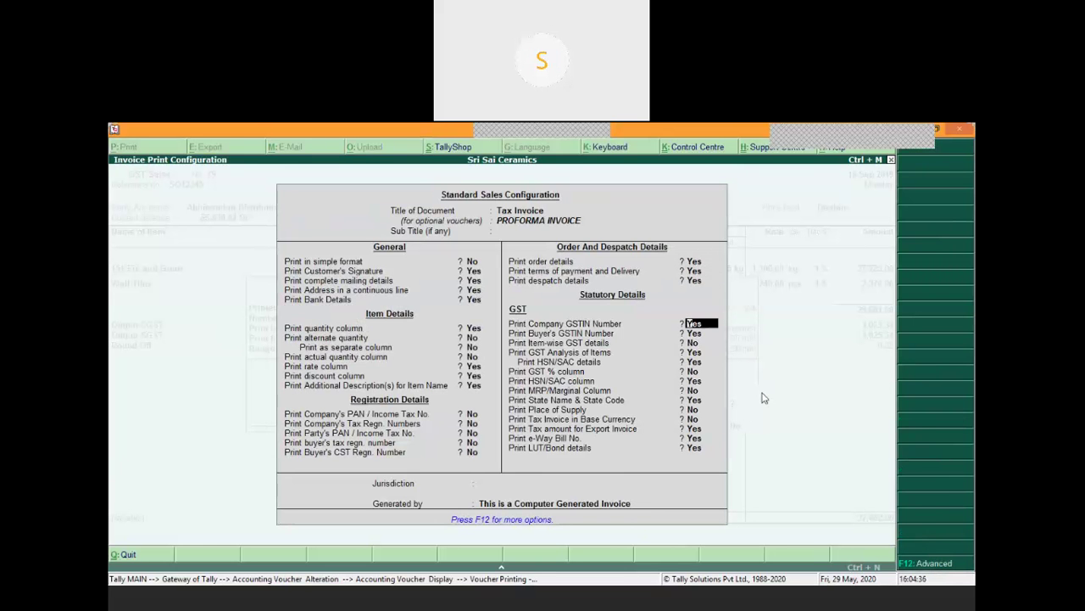
key("ctrl+a")
Preview the reconfigured tax invoice at readable size down to the signatory block, and return to the Gateway of Tally.
key("Return")
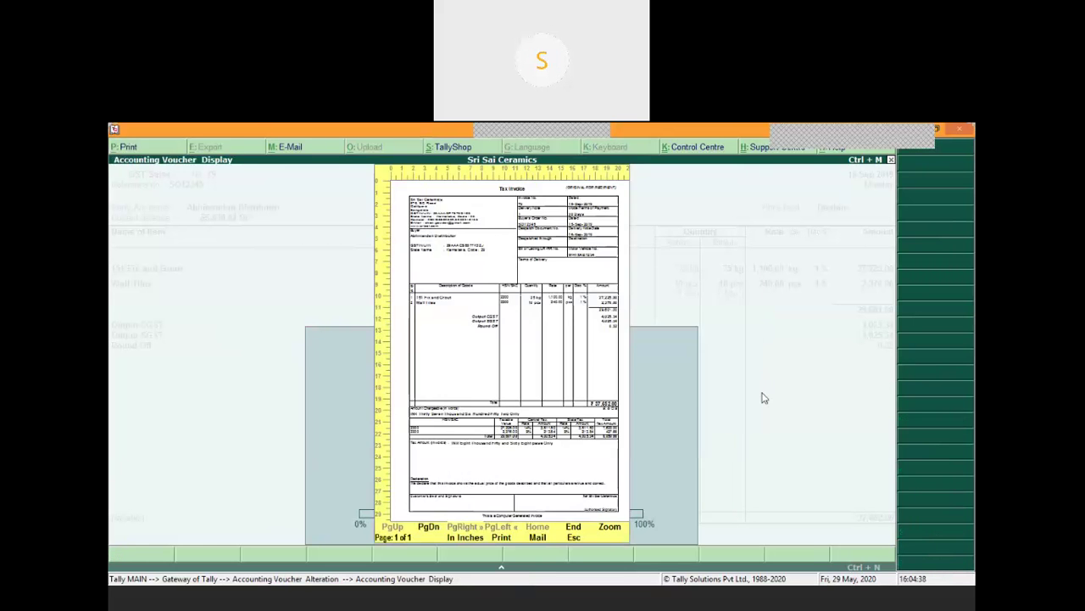
key("Return")
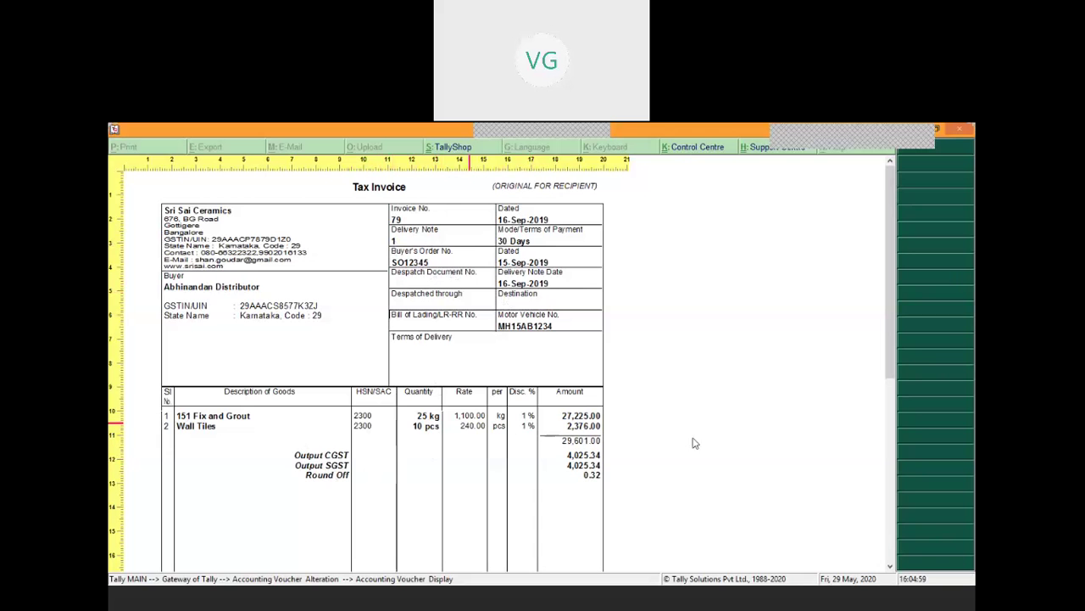
left_click_drag(894, 383, 908, 550)
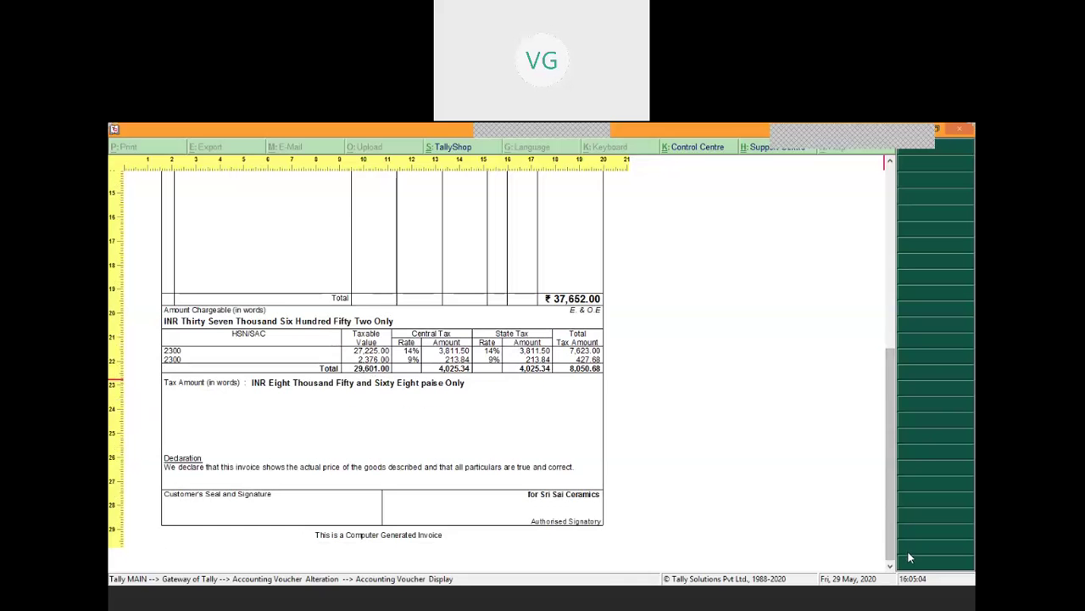
left_click_drag(892, 508, 890, 296)
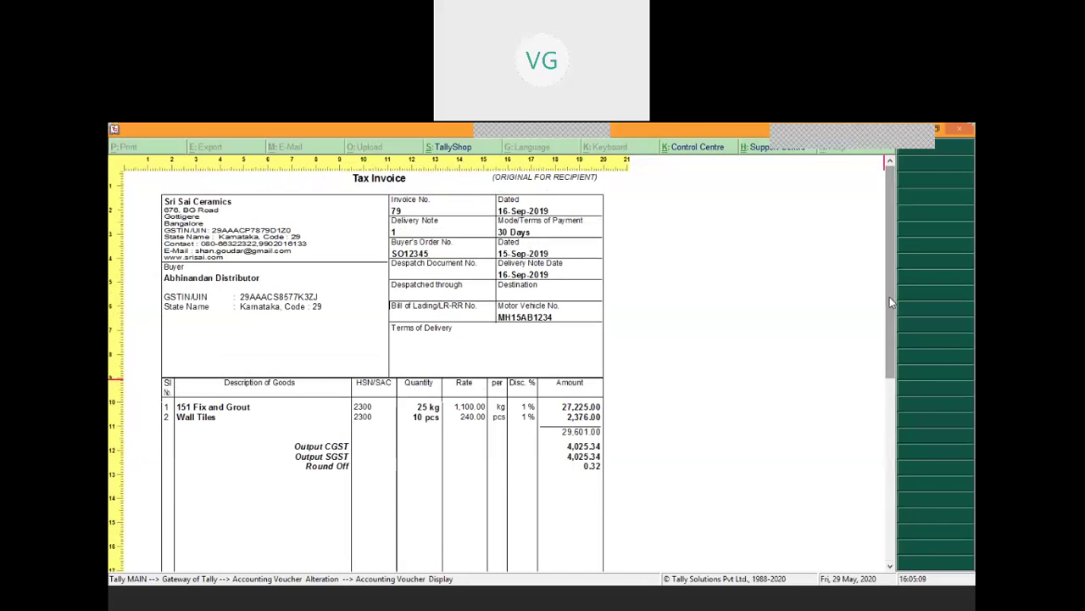
key("Escape")
key("Escape")
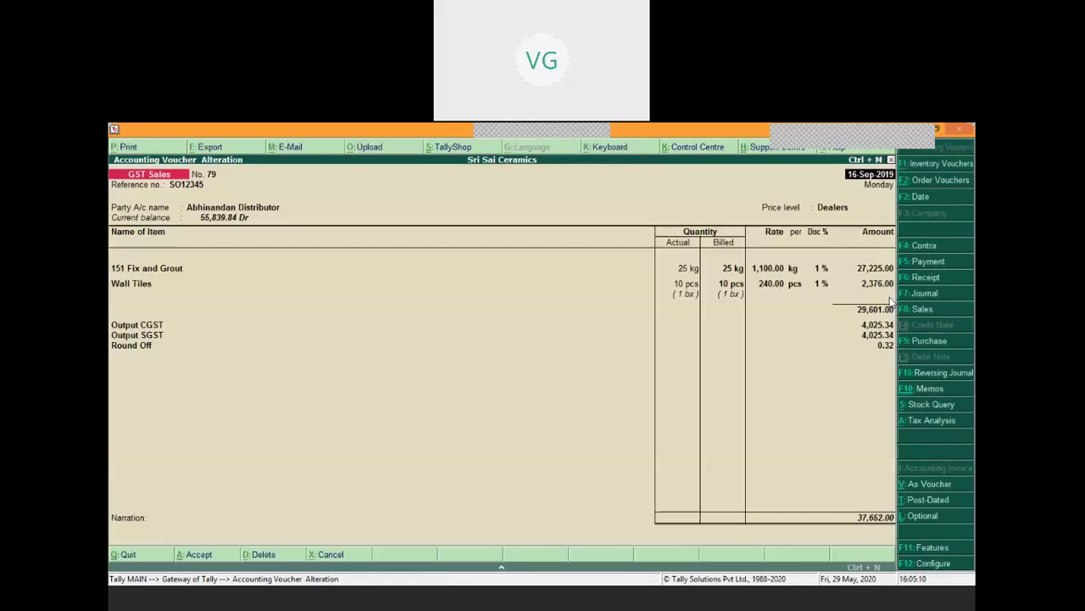
key("Escape")
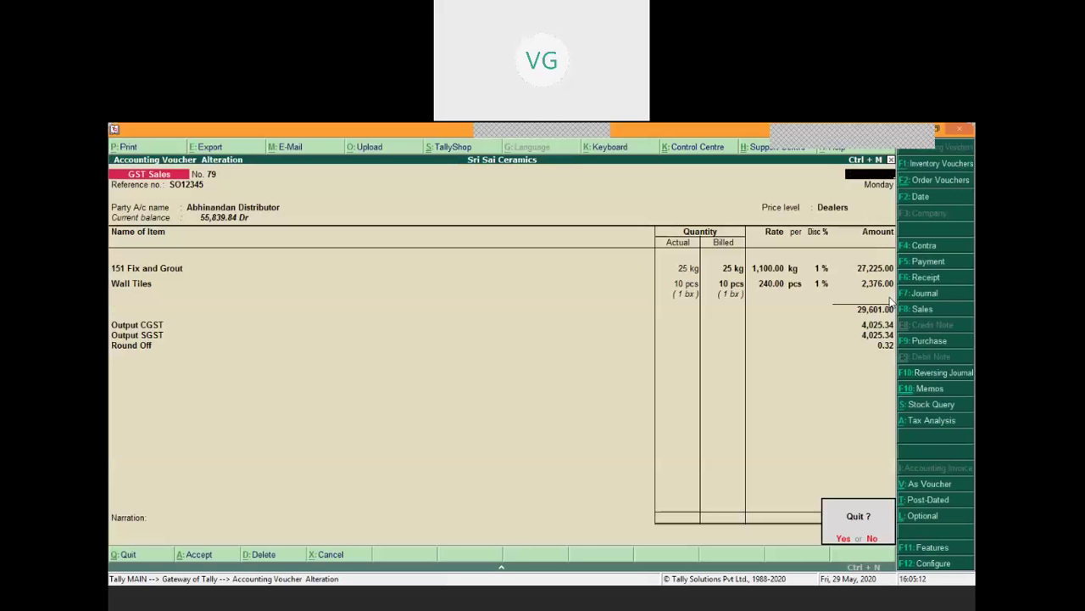
key("y")
key("Escape")
key("y")
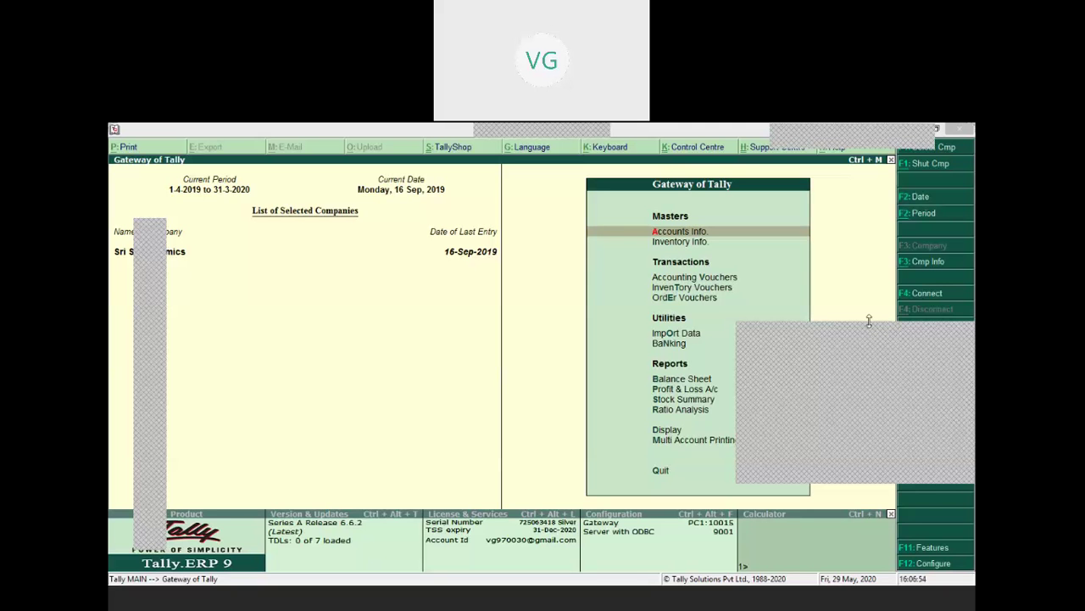
left_click_drag(870, 321, 904, 124)
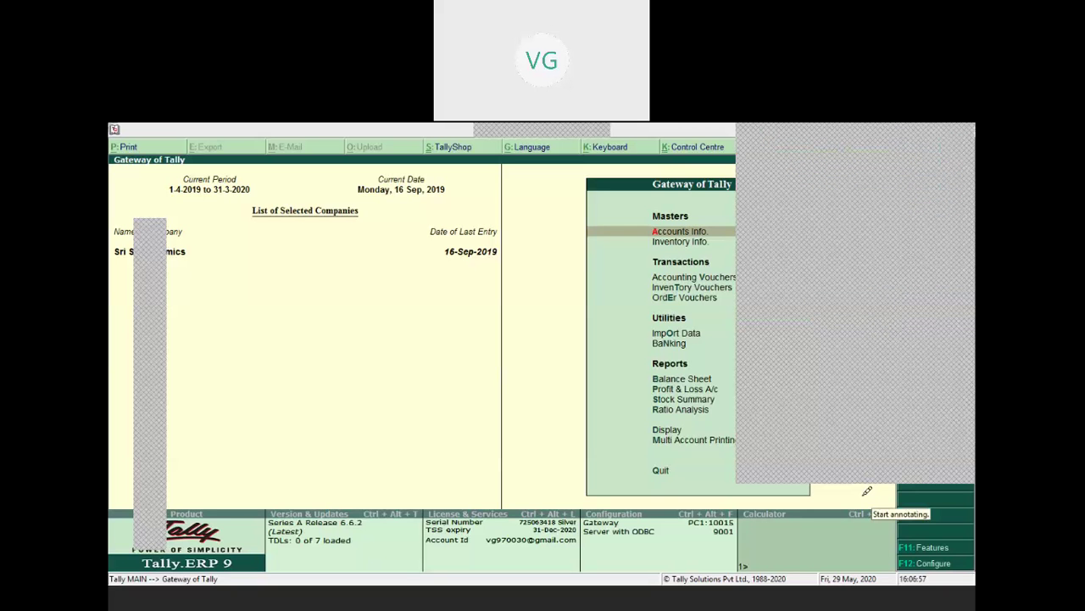
left_click_drag(865, 483, 890, 602)
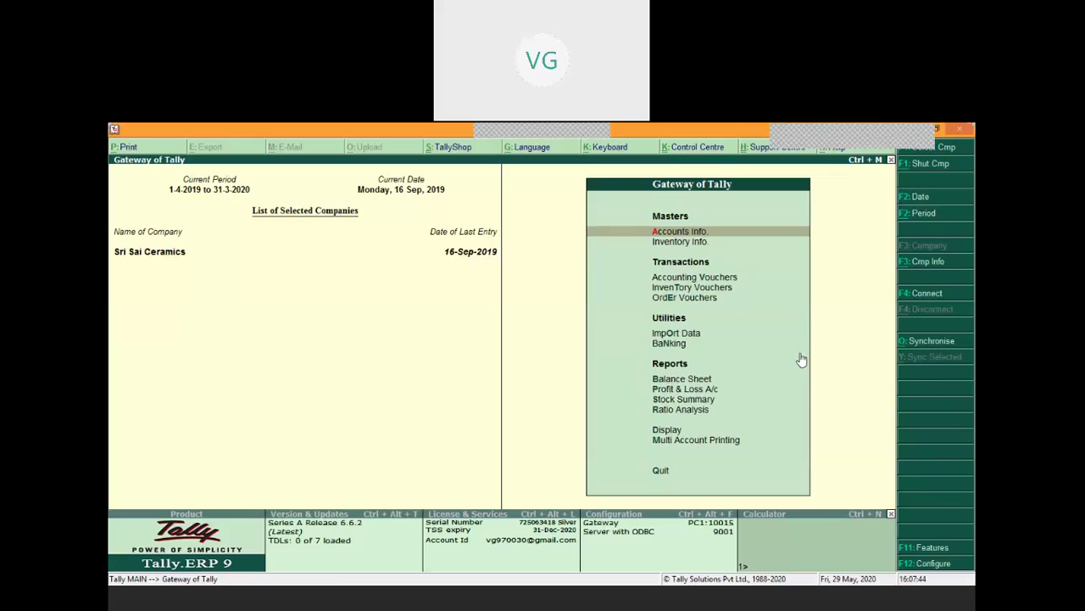
Open the Statistics report under Statements of Accounts.
key("d")
key("s")
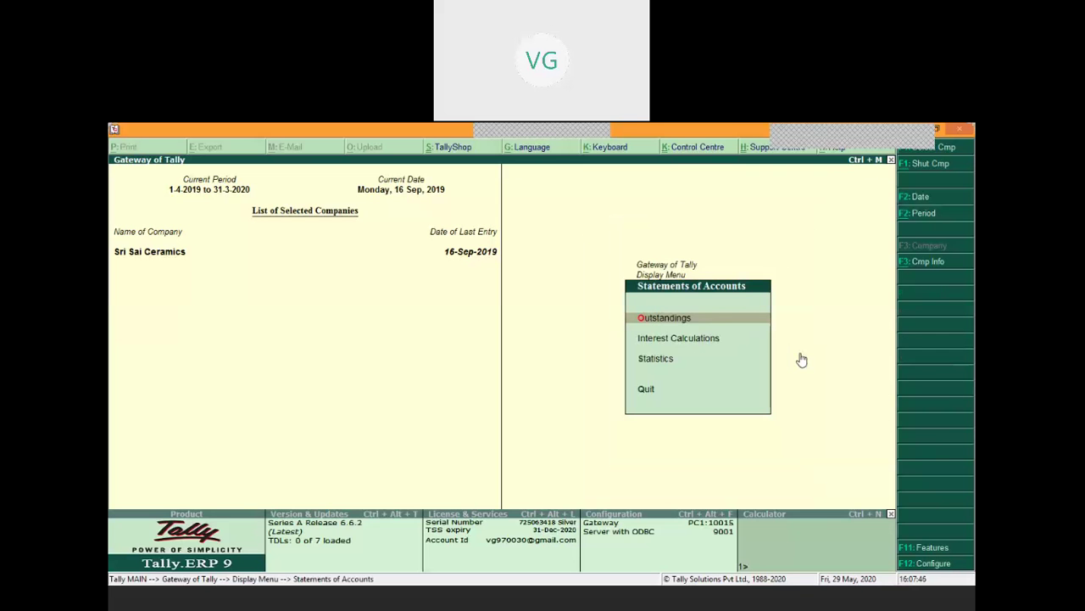
key("Escape")
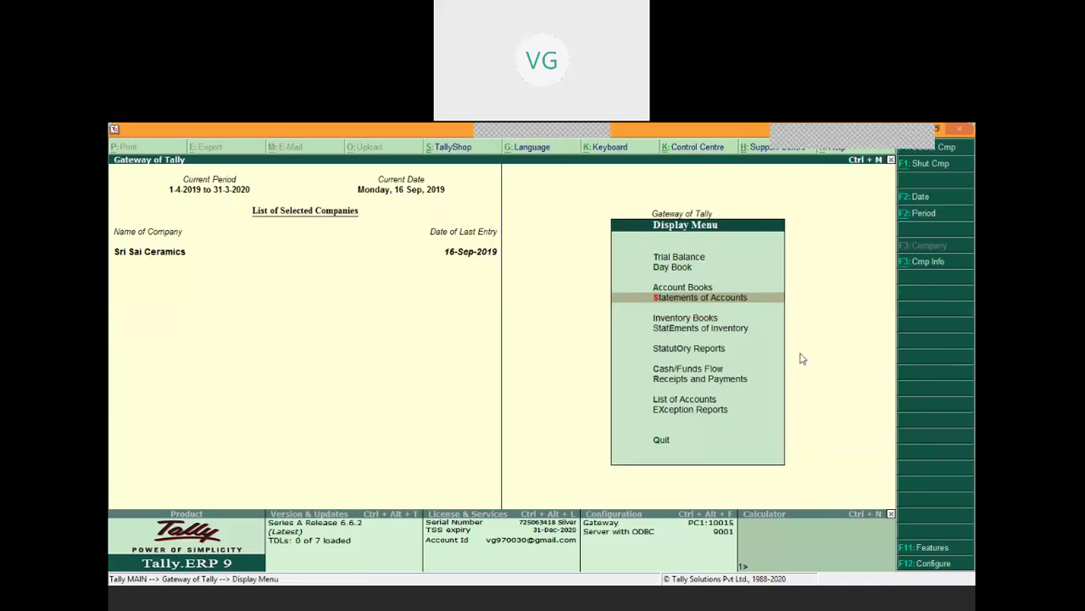
key("s")
key("Down")
key("Down")
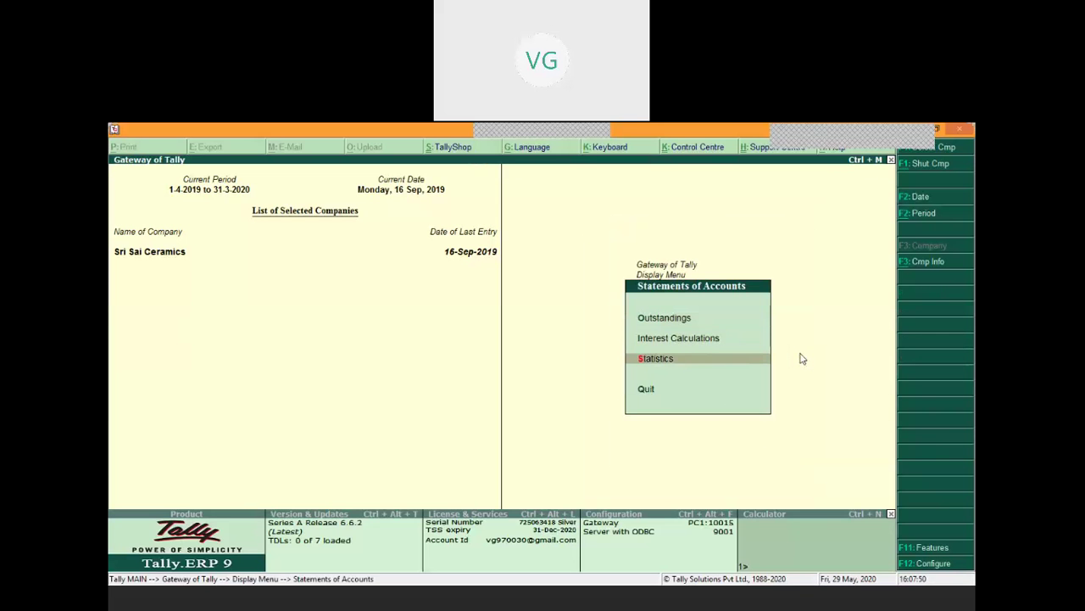
key("Return")
Drill down from the Delivery Note voucher type through September to Abhinandan Distributor's delivery note 1.
key("Down")
key("Down")
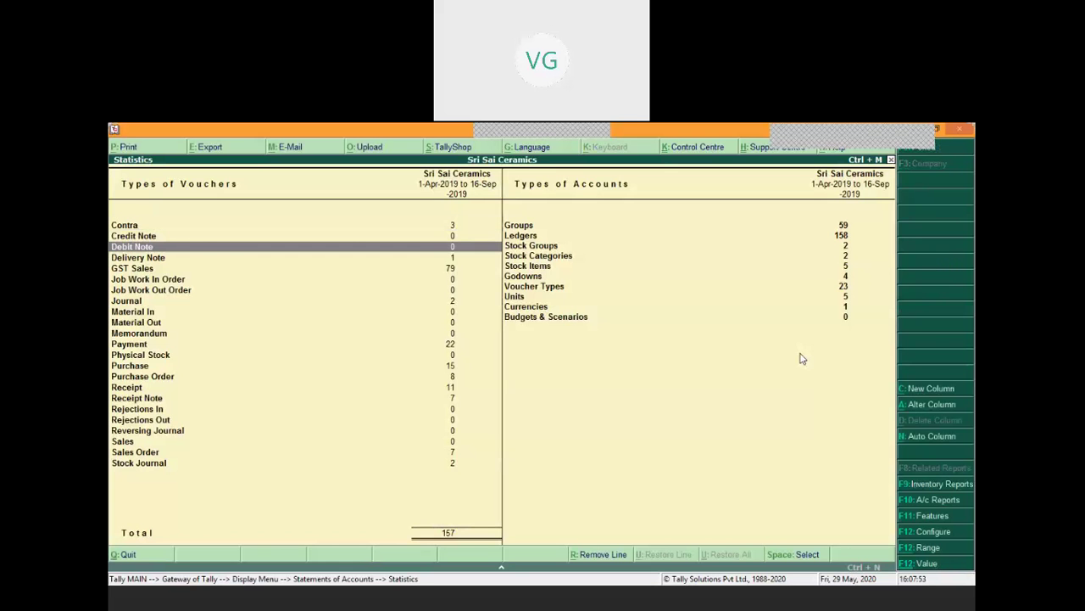
key("Down")
key("Return")
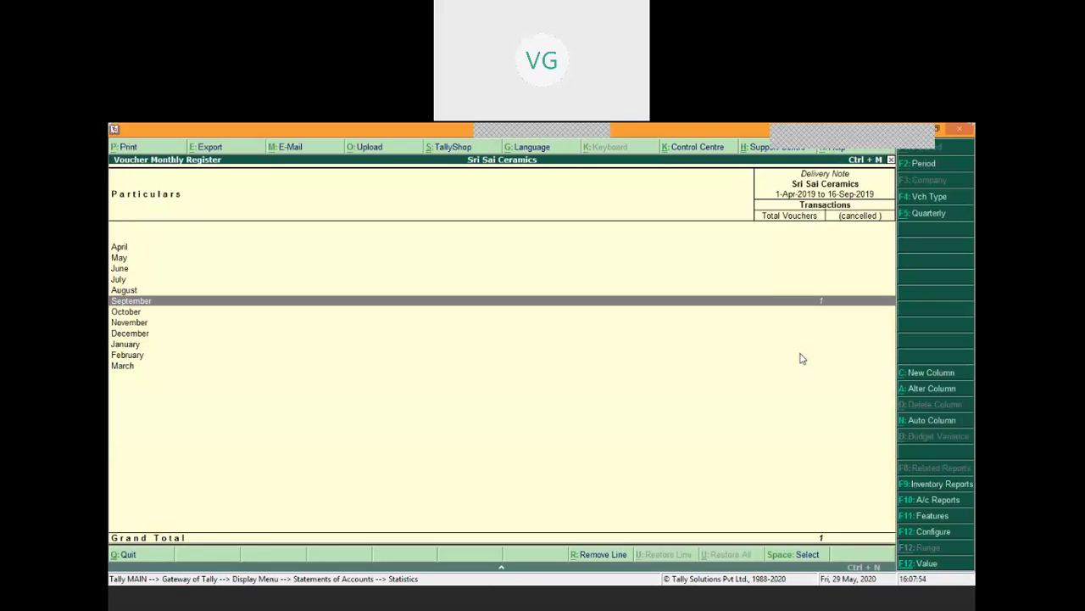
key("Return")
key("Return")
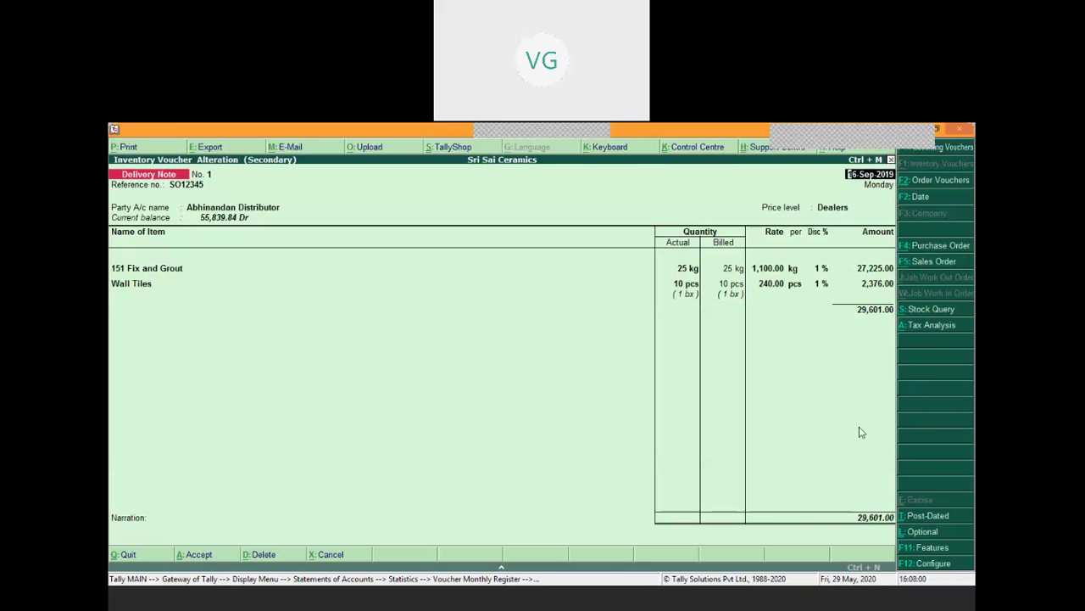
Set the delivery note's print configuration to omit the rate, discount and amount columns.
key("alt+p")
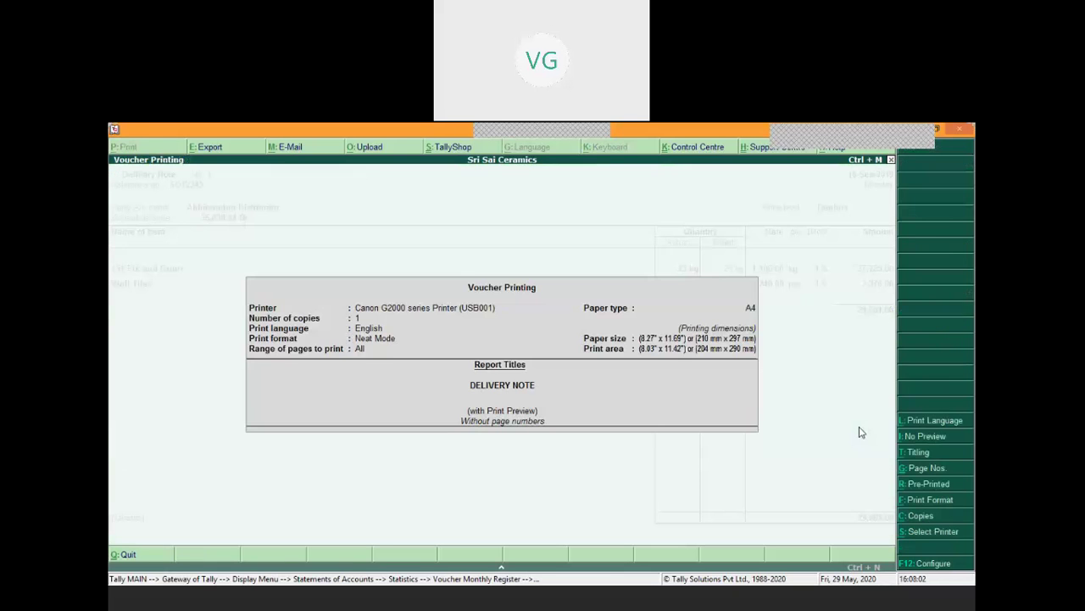
key("Return")
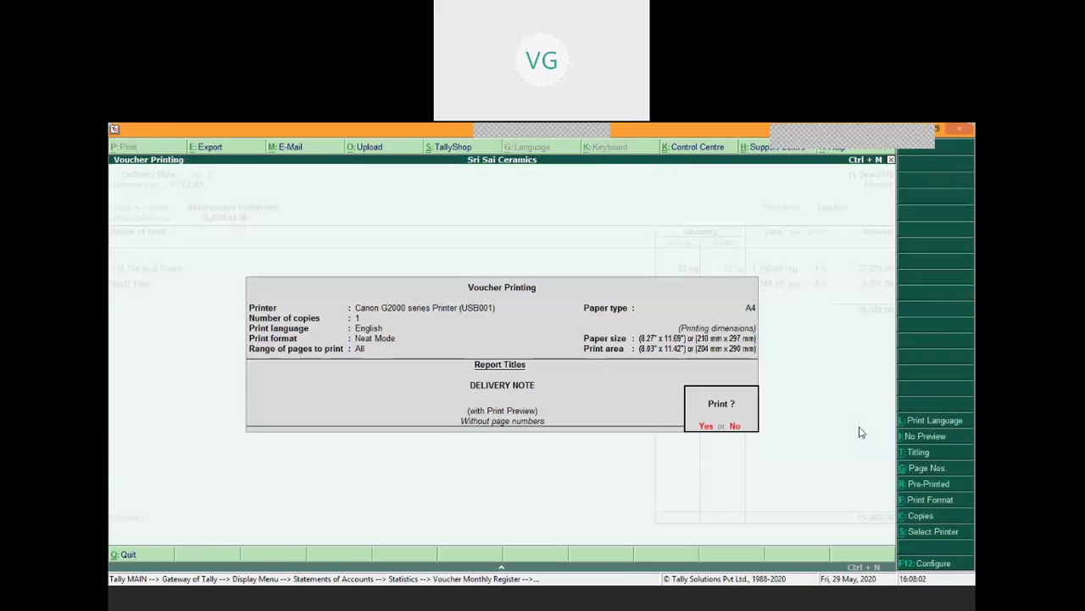
left_click(932, 562)
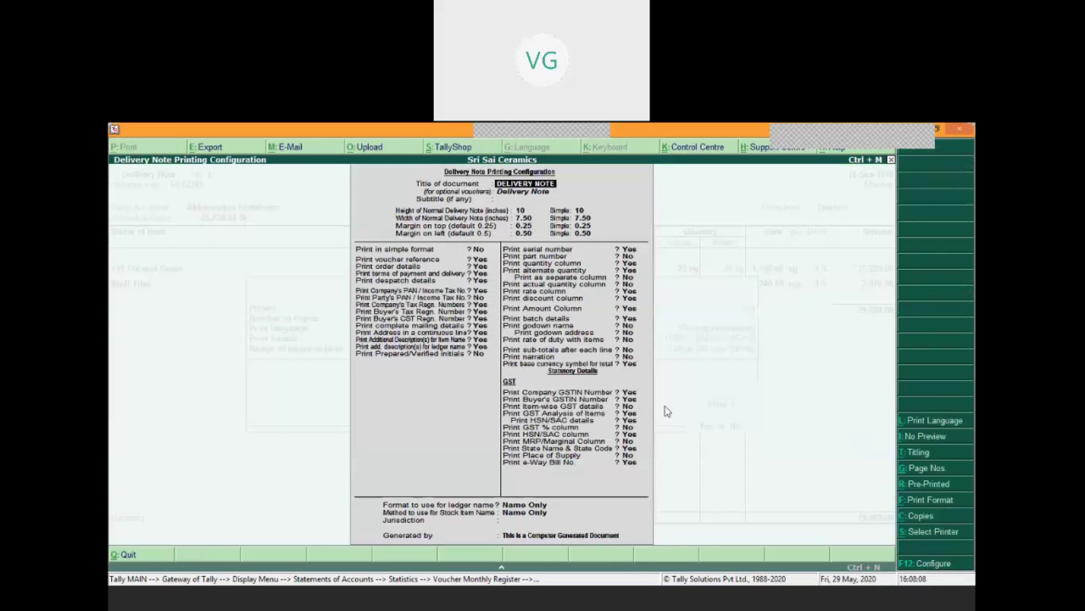
left_click(633, 291)
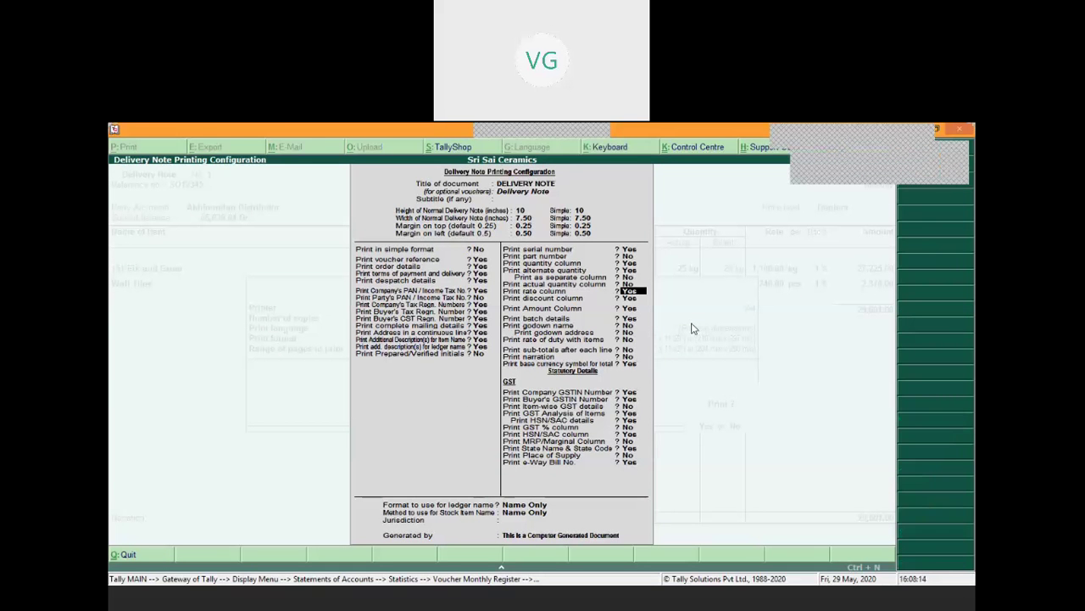
key("n")
key("n")
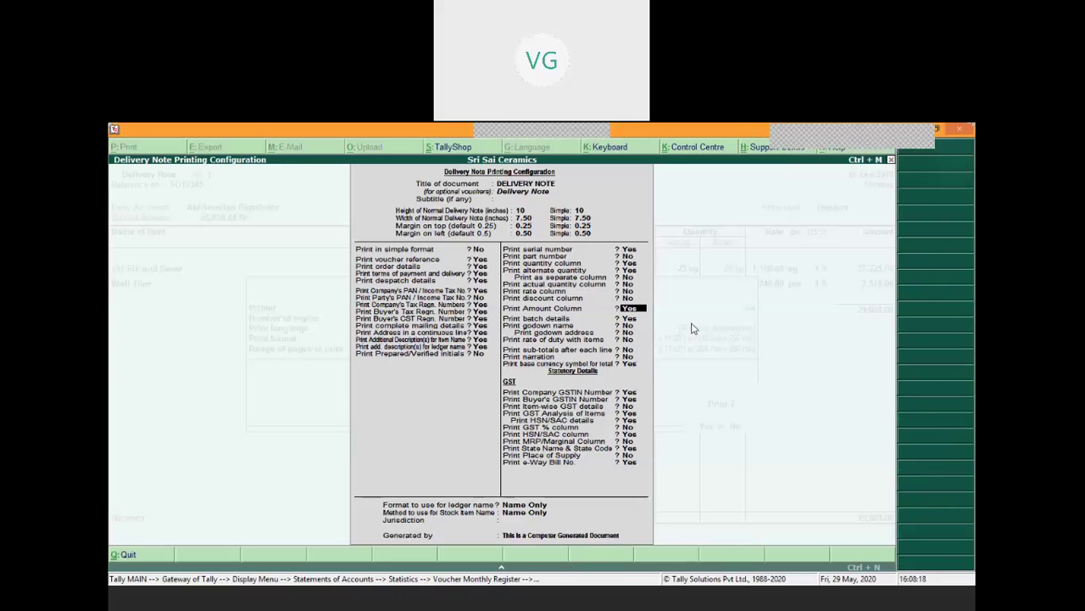
key("n")
key("ctrl+a")
Preview the reconfigured delivery note at readable size and return to the Gateway of Tally.
key("Return")
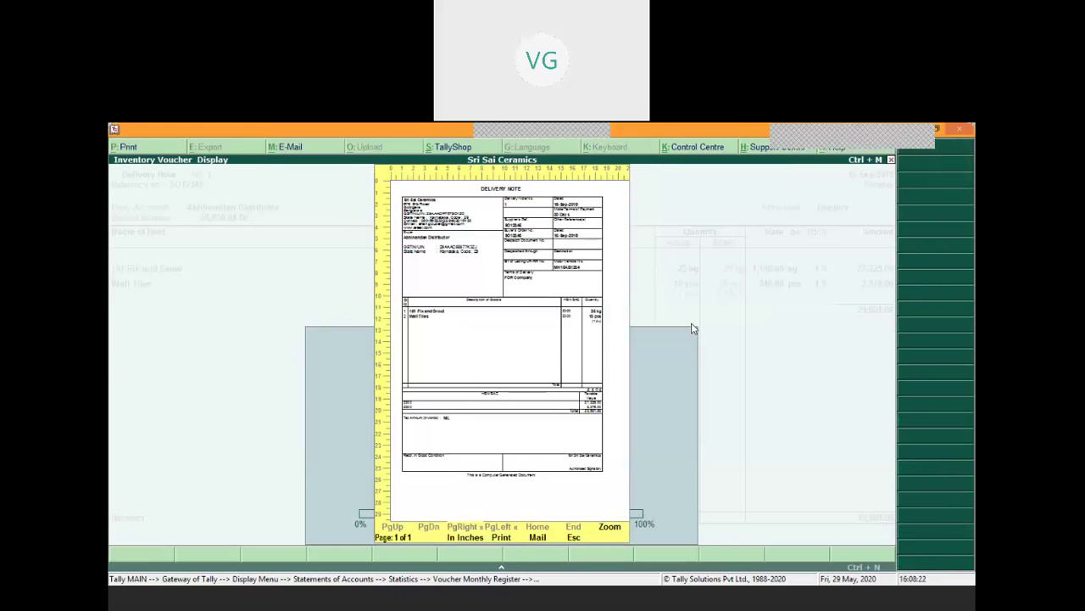
key("Return")
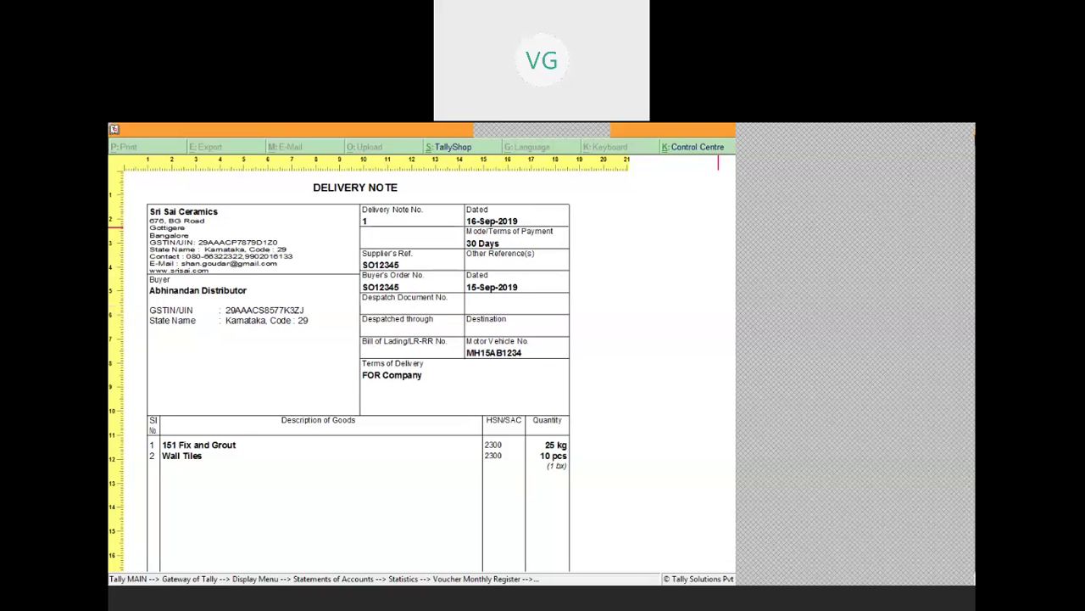
left_click(965, 136)
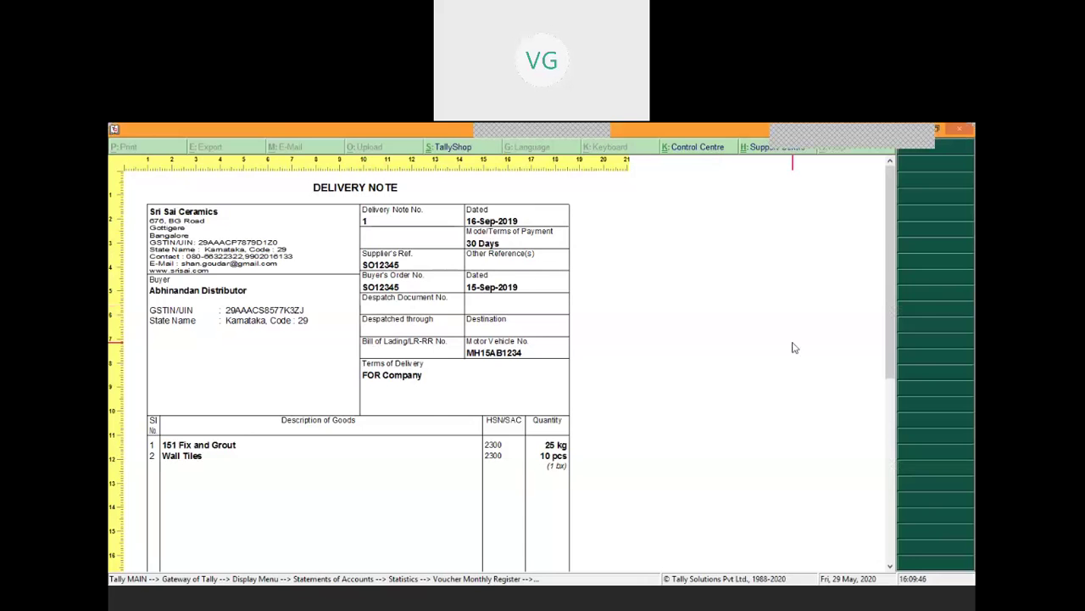
key("Escape")
key("Escape")
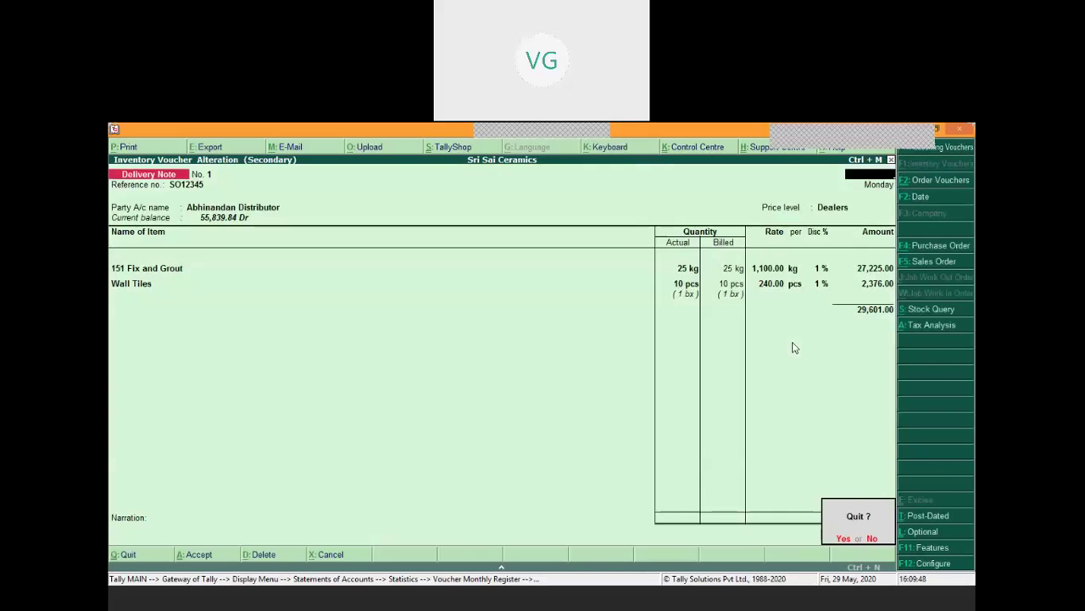
key("Return")
key("Escape")
key("Escape")
key("Escape")
key("Escape")
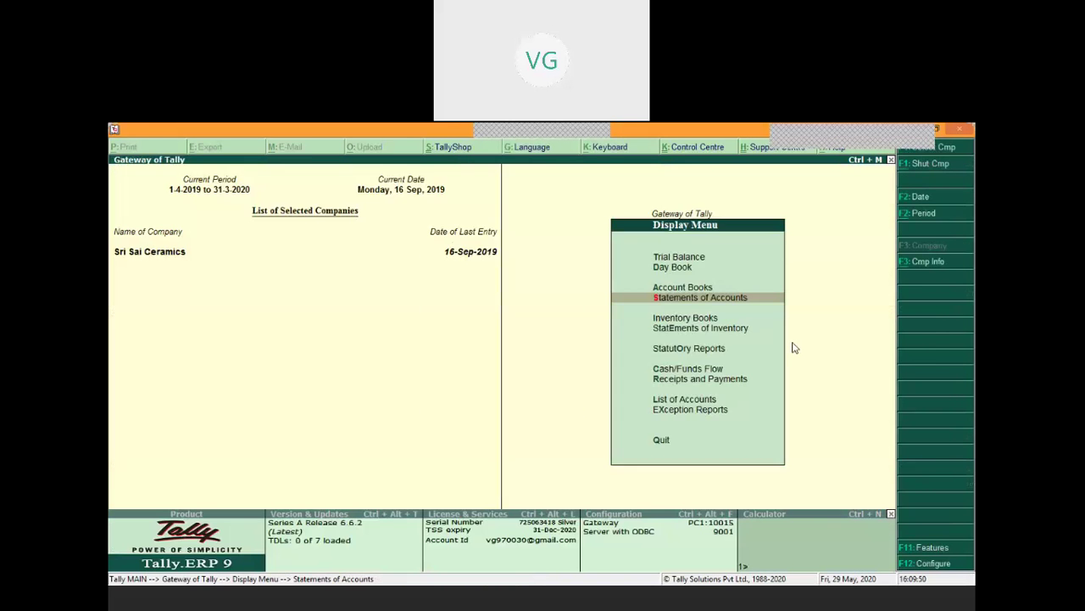
key("Escape")
key("Escape")
key("Escape")
Open the 151 Fix and Grout stock item for alteration from Inventory Info.
key("Down")
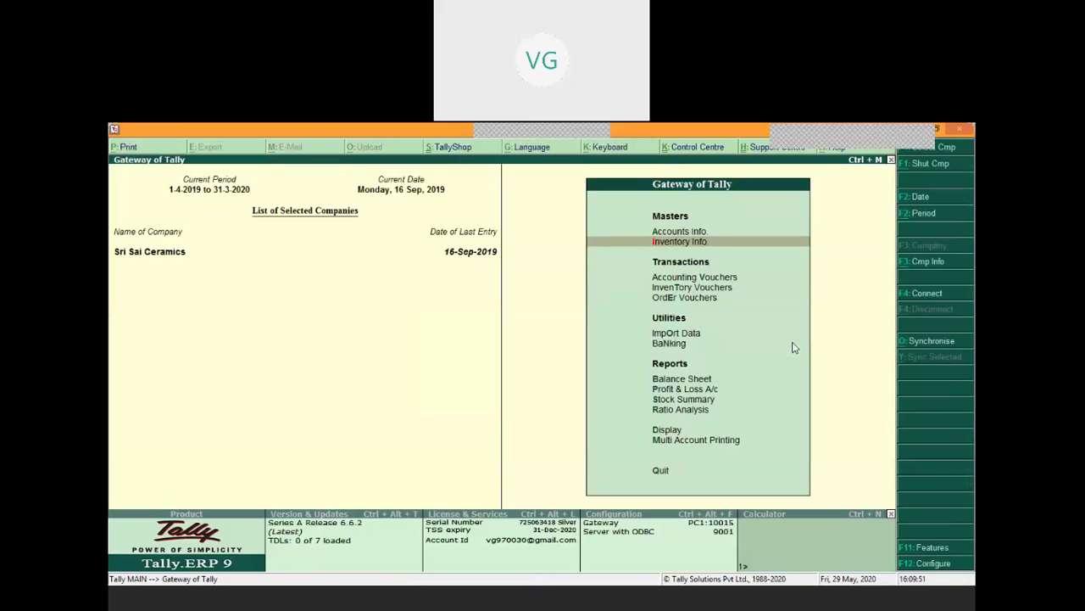
key("Return")
key("Down")
key("Down")
key("Return")
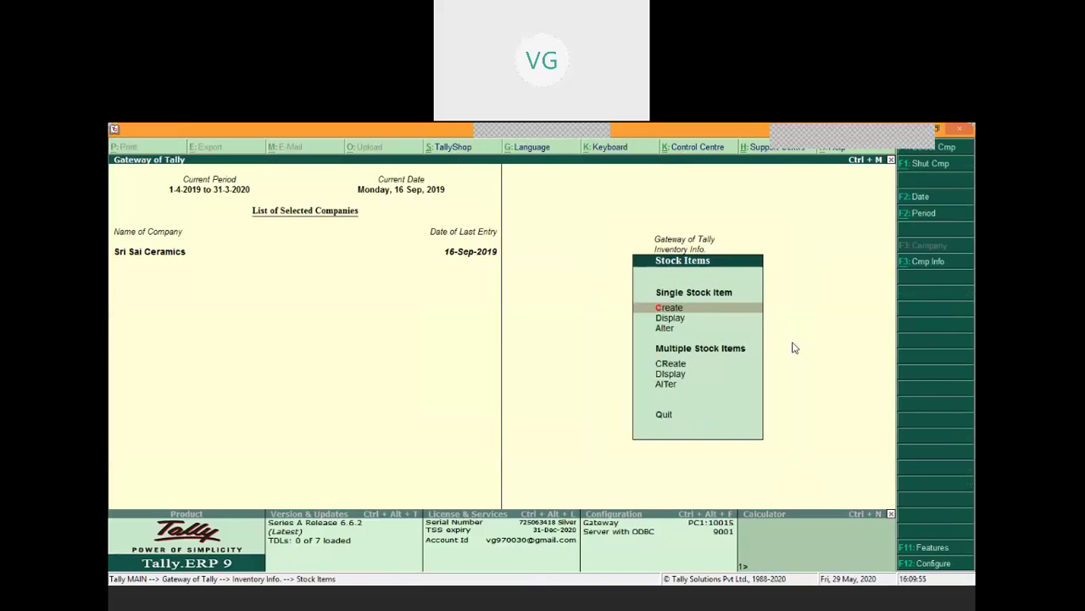
key("Down")
key("Return")
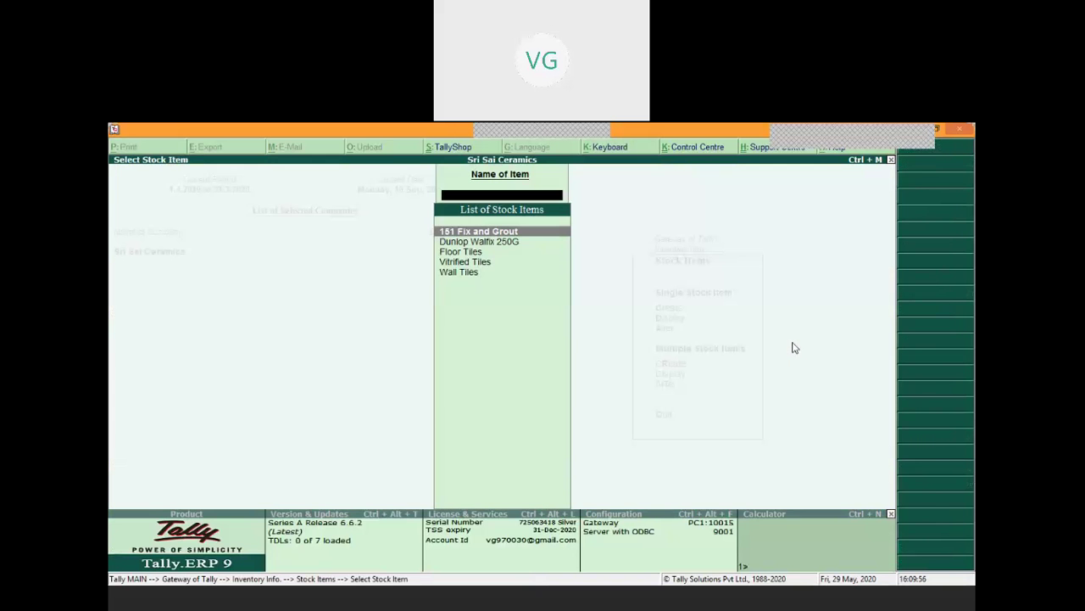
key("Return")
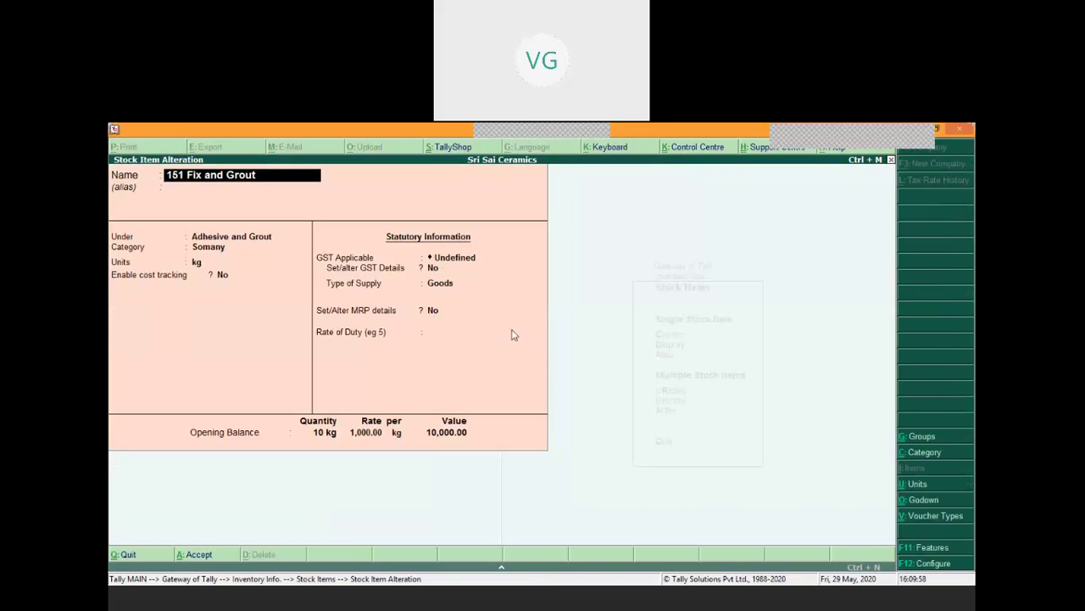
Set GST to Applicable for 151 Fix and Grout and open its GST details for entry.
left_click(466, 257)
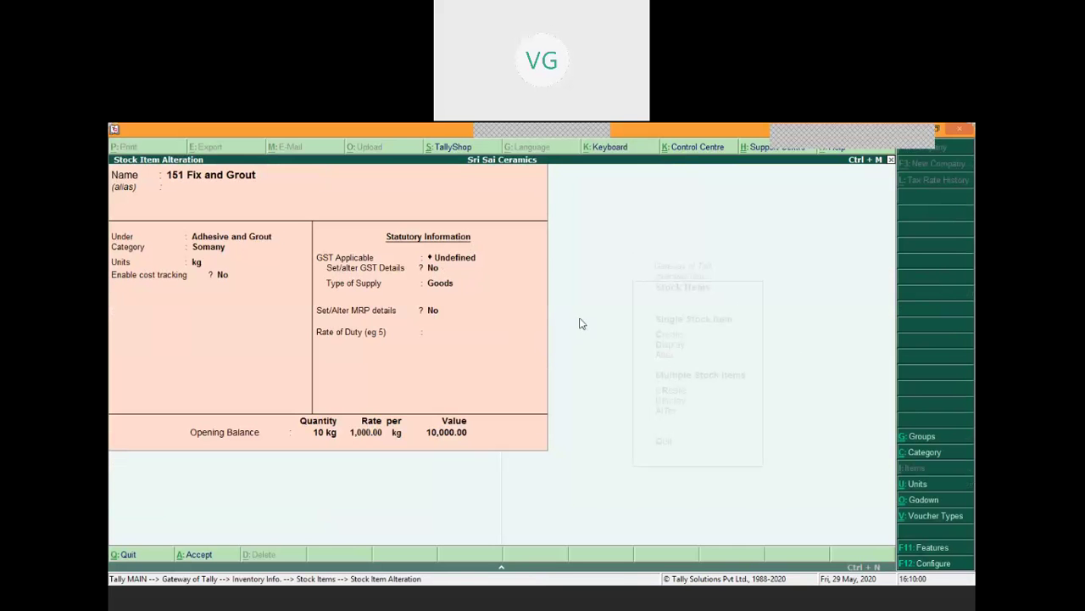
left_click(465, 258)
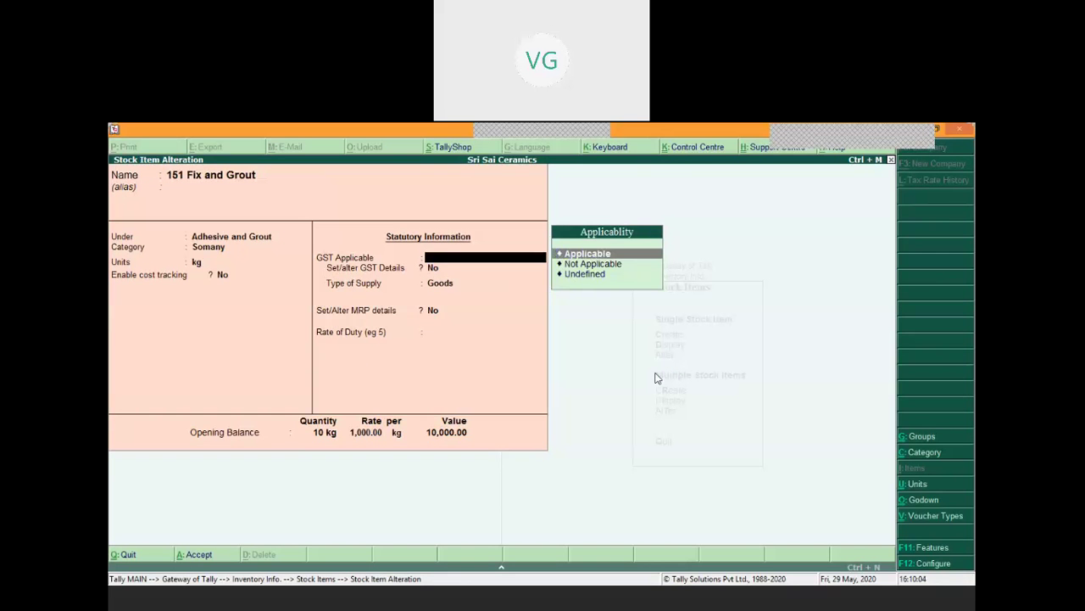
key("Return")
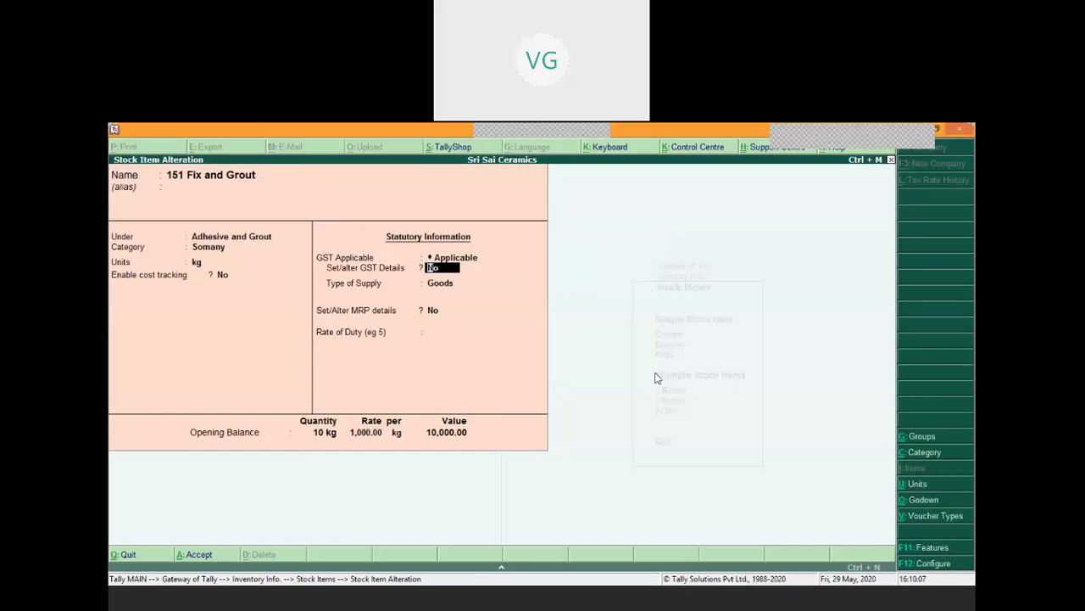
key("y")
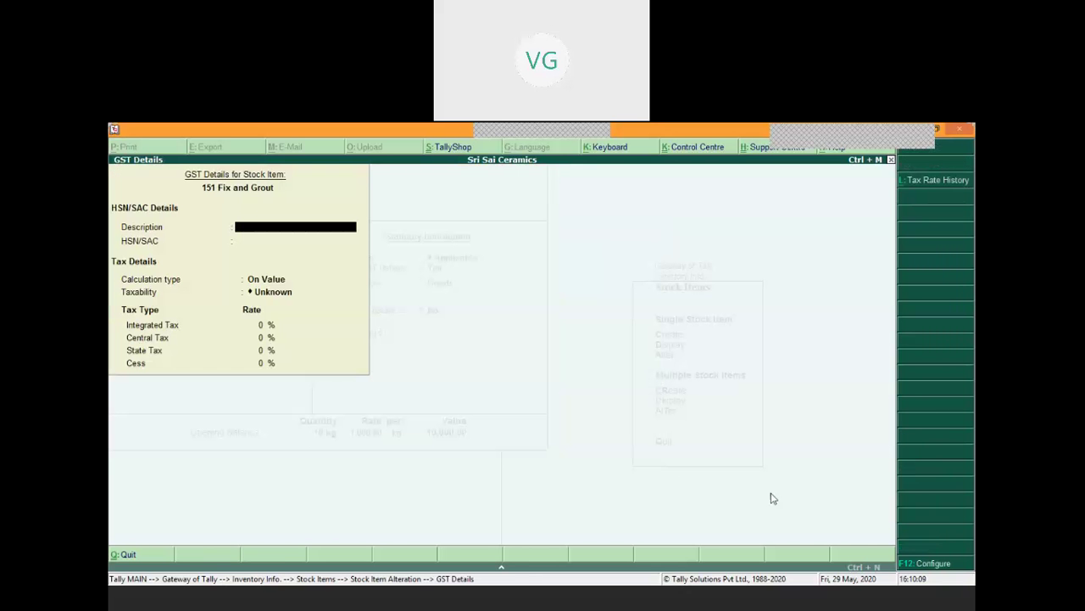
Review the configuration options for the stock item's GST details.
left_click(930, 568)
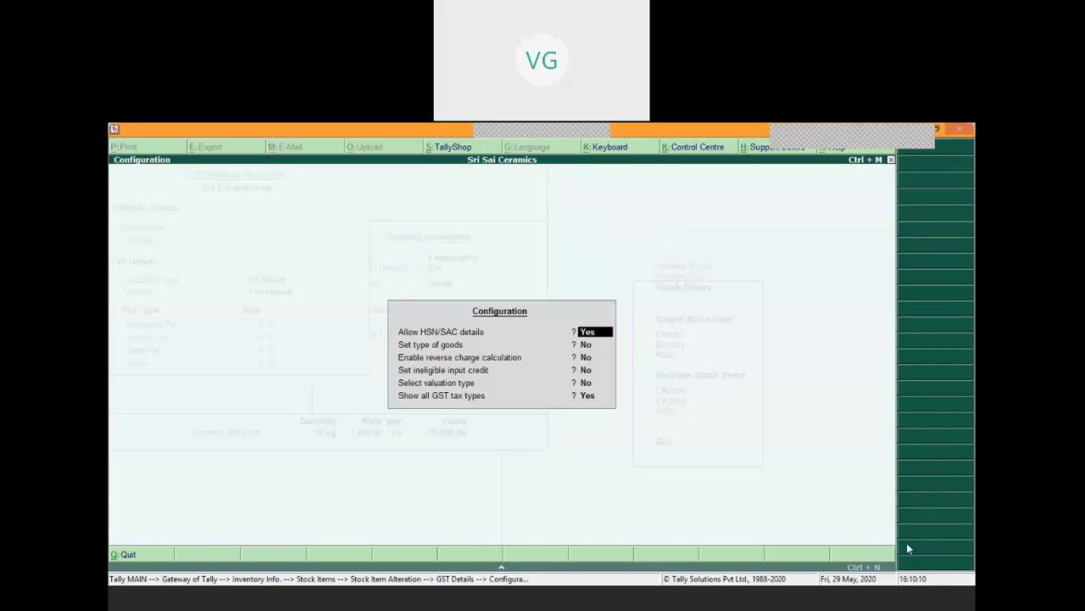
key("Return")
key("Return")
key("Return")
key("Return")
key("Return")
key("Return")
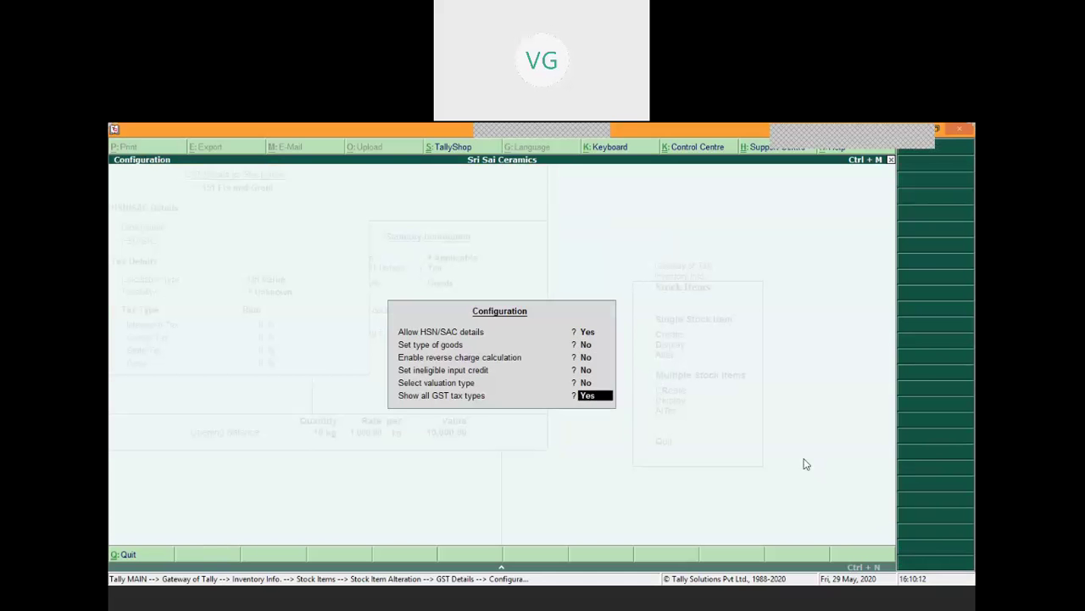
key("Return")
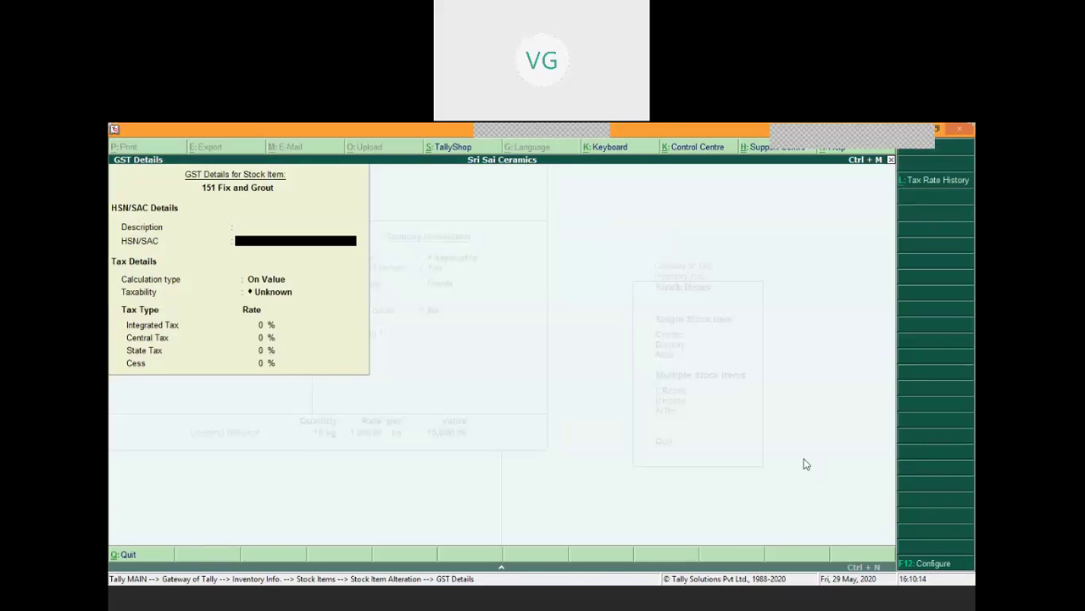
Enter HSN/SAC code 7209 for 151 Fix and Grout and set its taxability to Taxable.
type("7209")
key("Return")
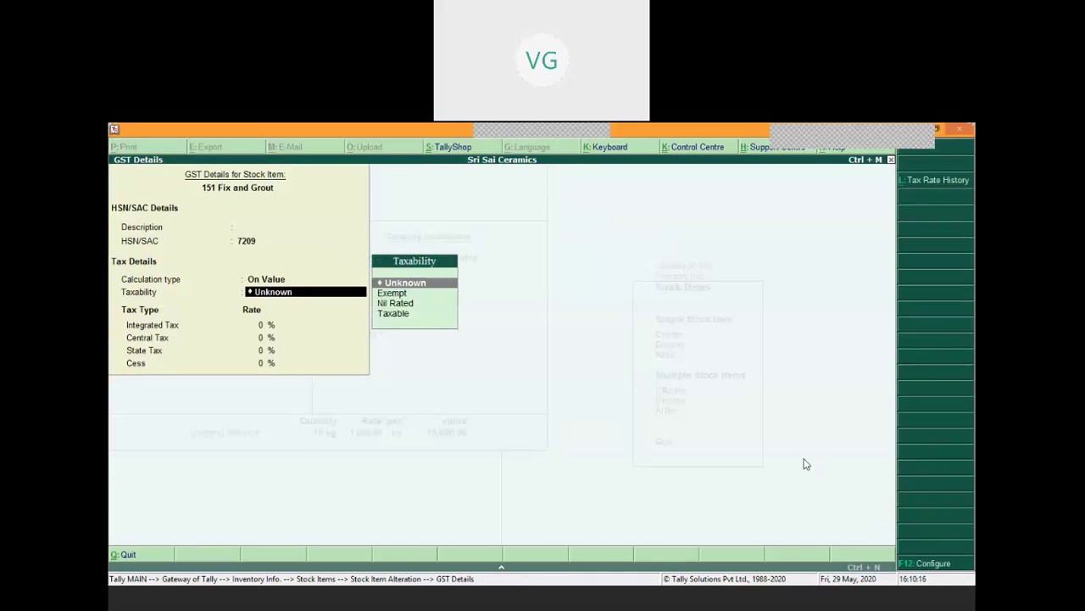
key("Down")
key("Down")
key("Down")
key("Return")
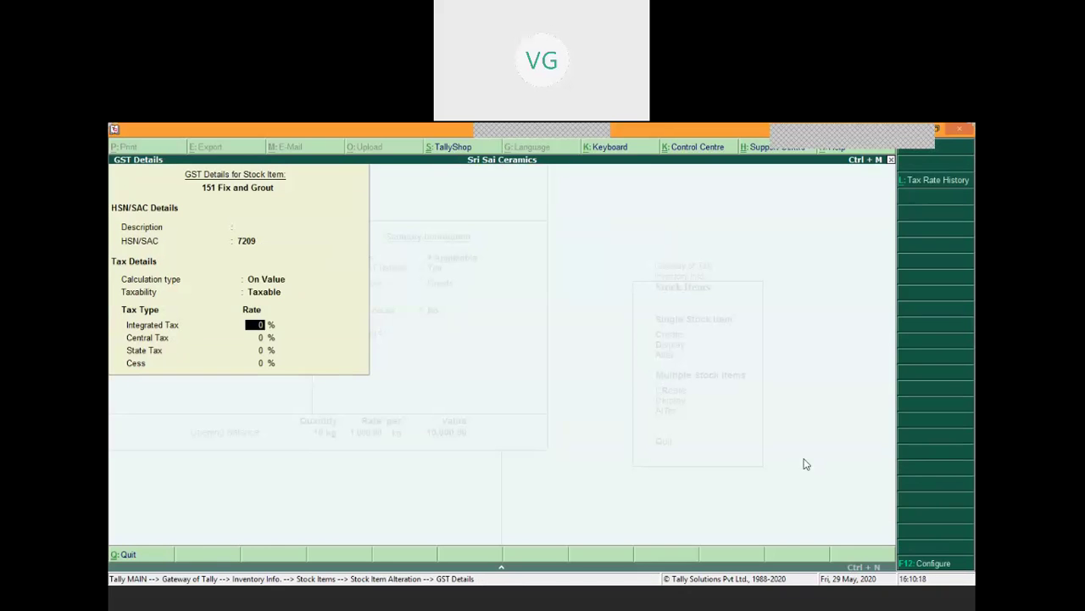
Set the item's integrated tax rate to 18% and save the altered stock item.
type("18")
key("Return")
key("Return")
key("Return")
key("Return")
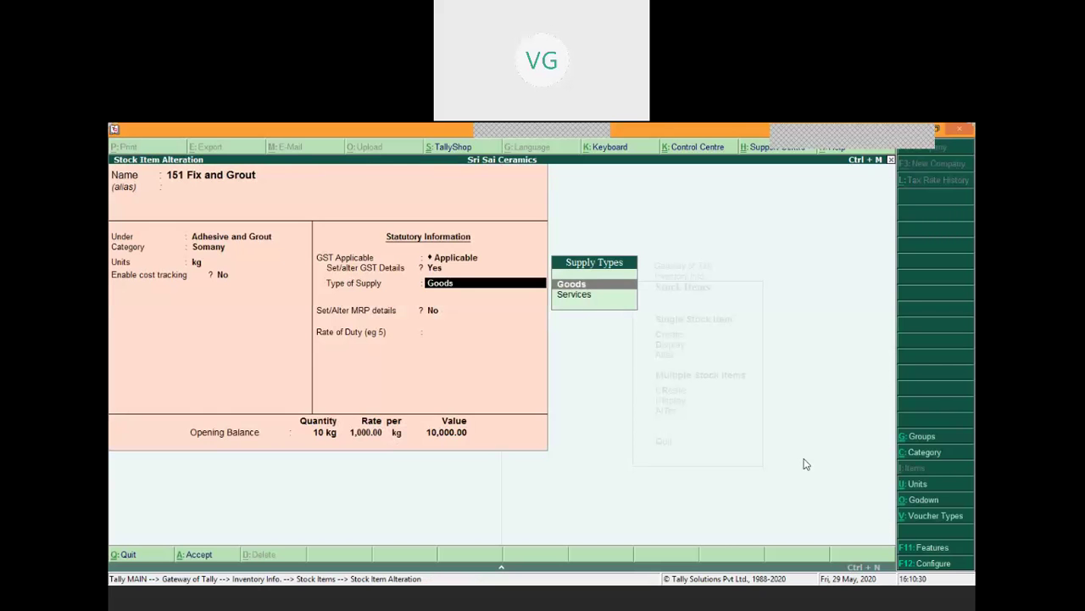
key("ctrl+a")
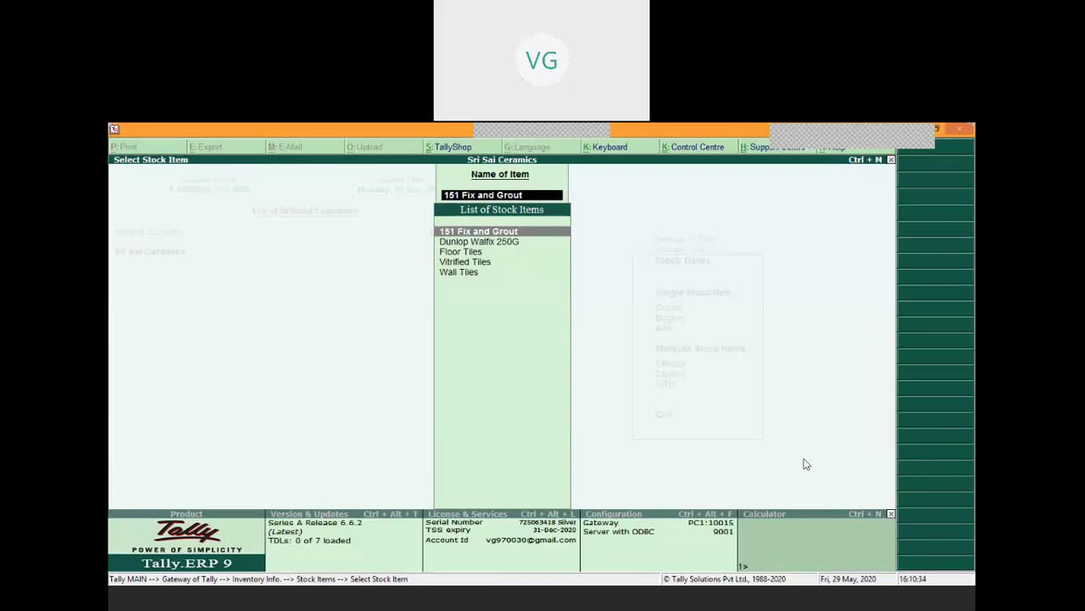
Reopen 151 Fix and Grout to review its statutory information, and return to the Gateway of Tally.
key("Return")
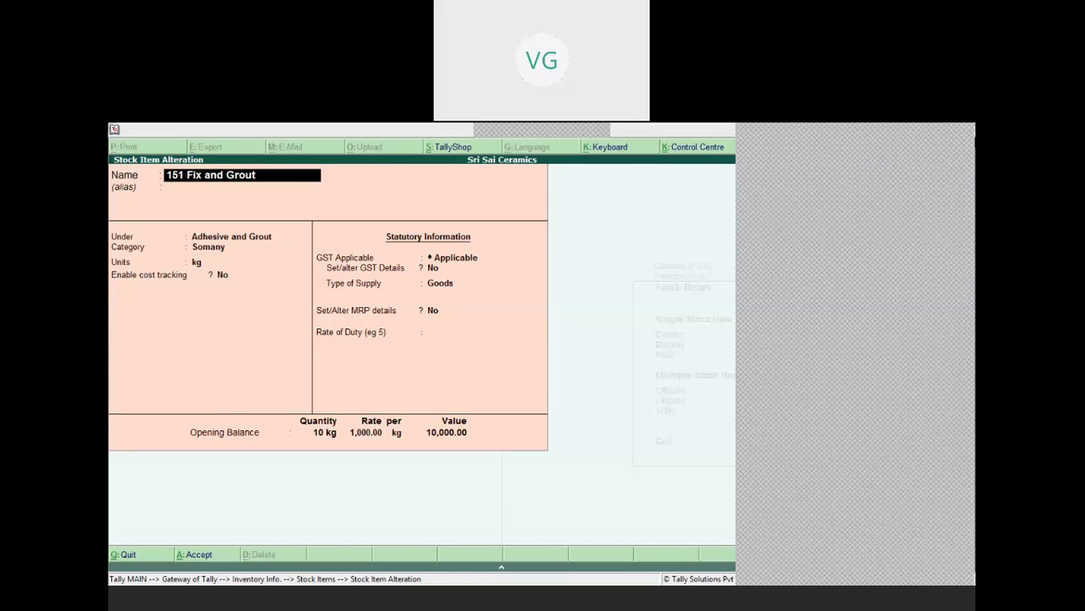
left_click(963, 138)
left_click(706, 350)
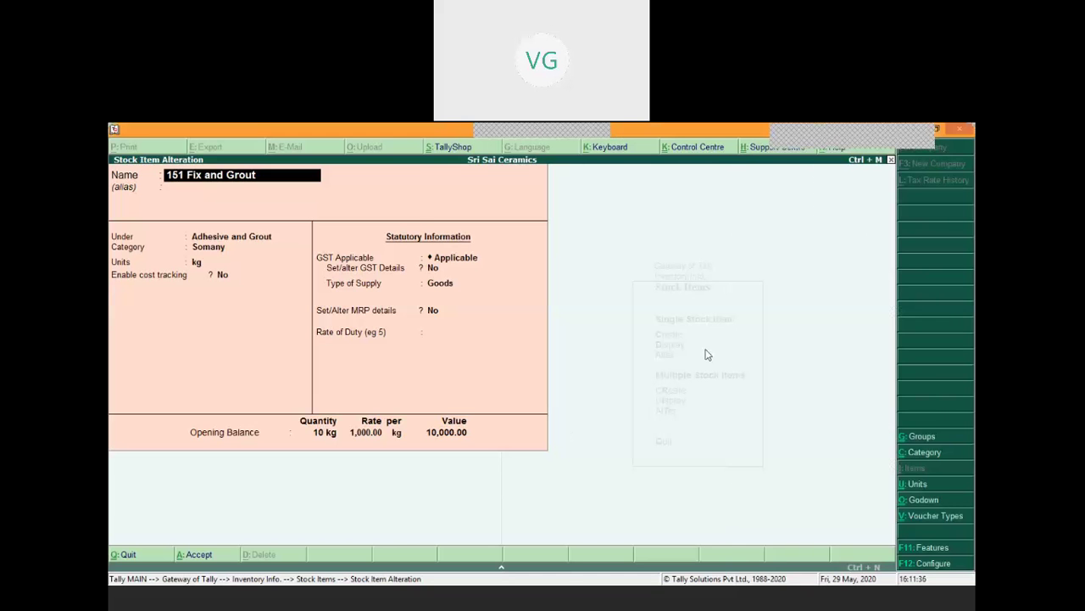
key("Escape")
key("Escape")
key("Return")
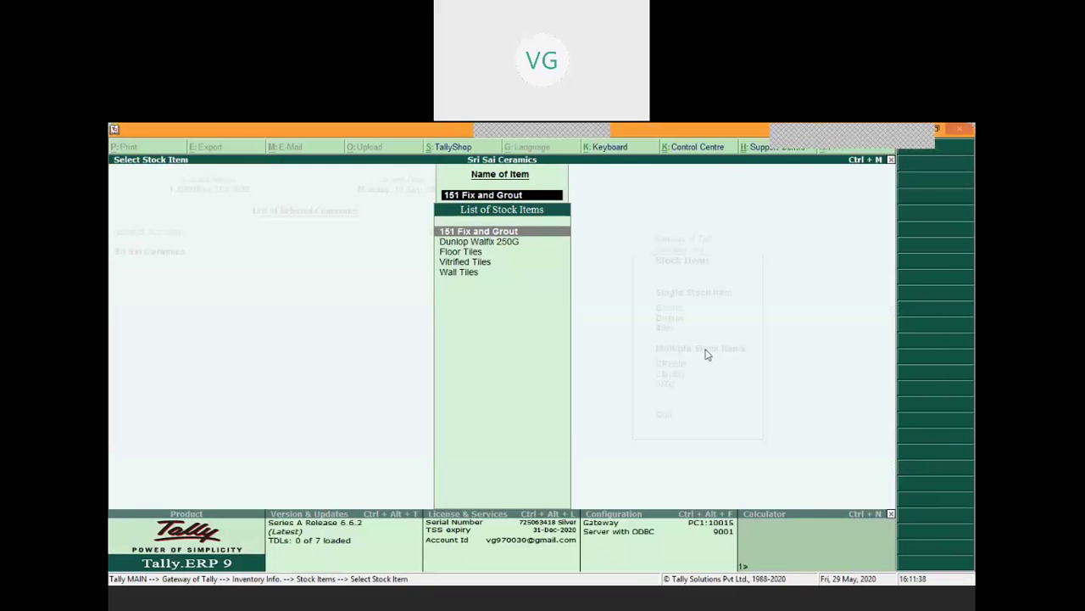
key("Escape")
key("Escape")
key("Escape")
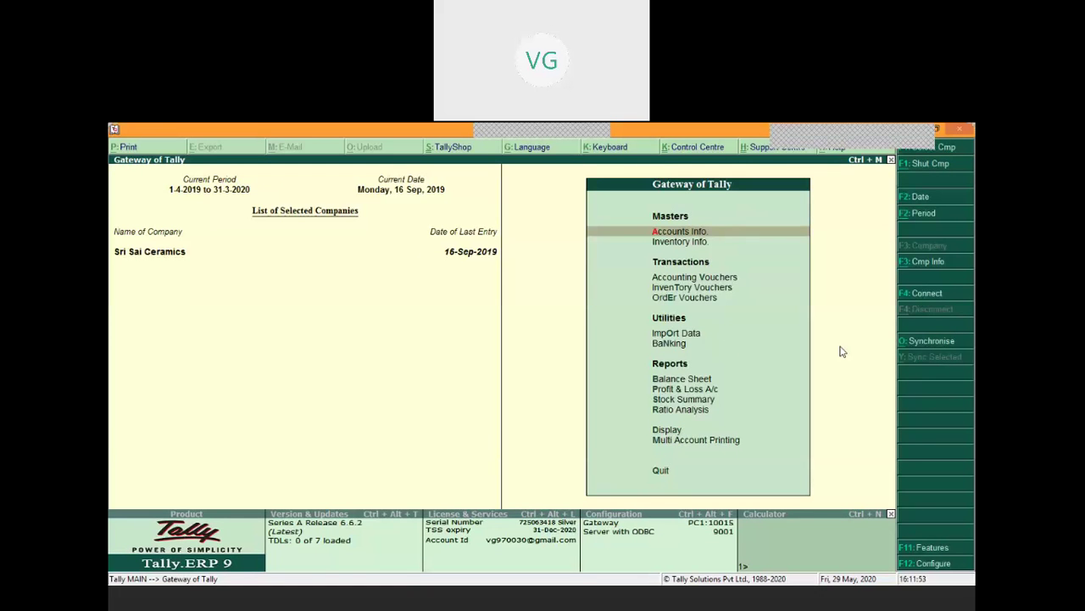
Start a new receipt voucher under Accounting Vouchers.
key("Down")
key("Down")
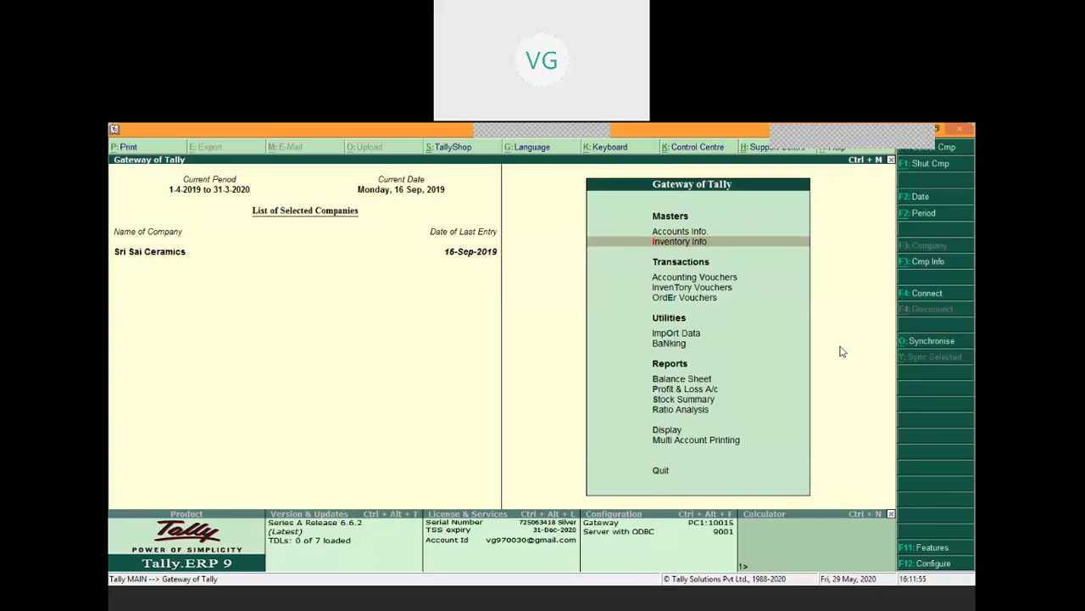
key("Return")
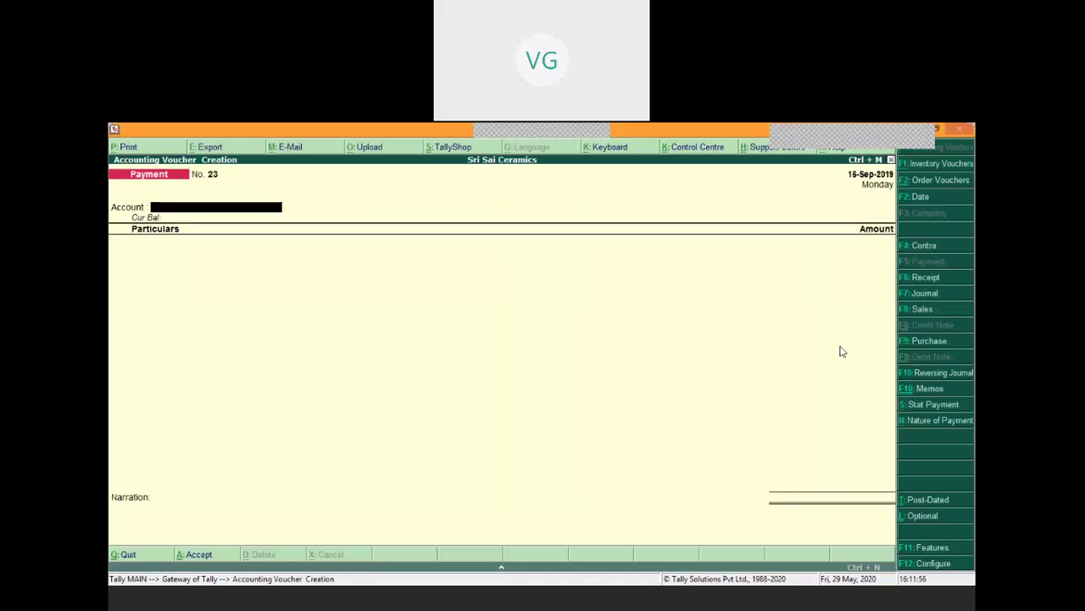
left_click(925, 279)
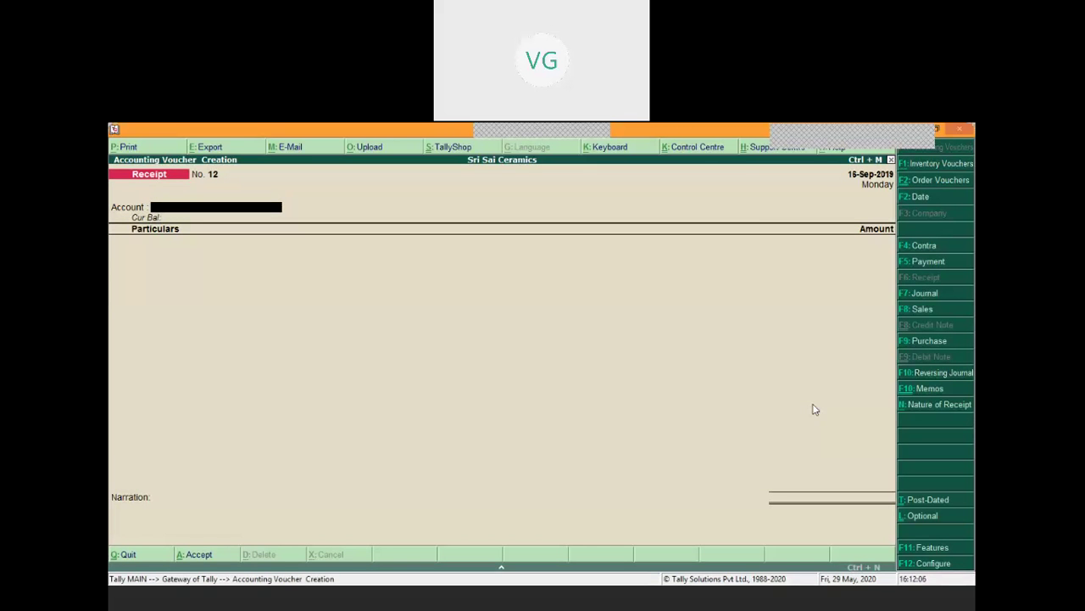
Set State Bank of India as the account receiving the money in the receipt voucher.
key("space")
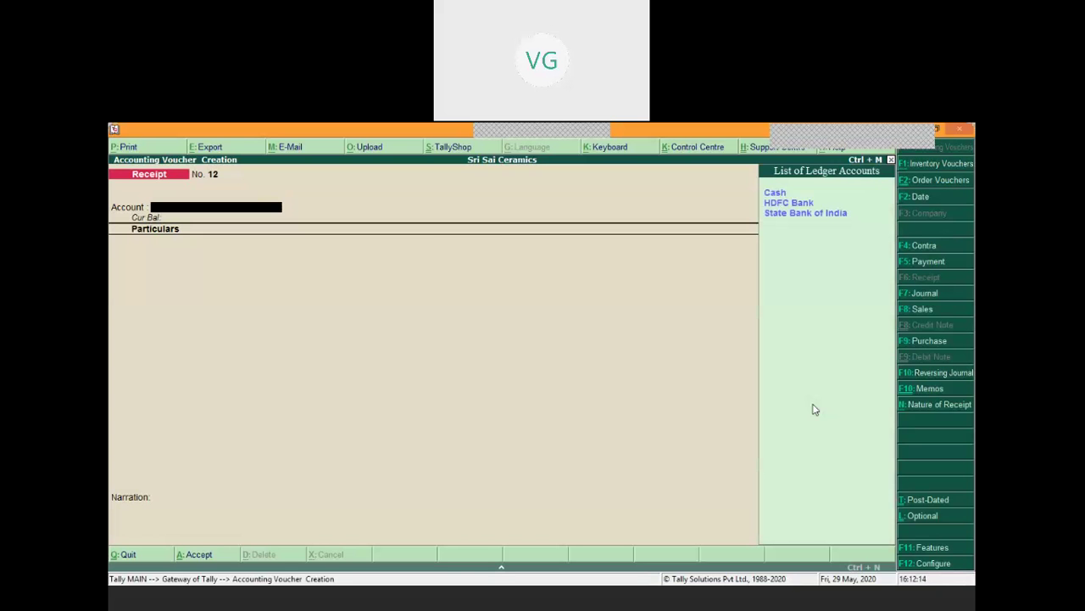
key("Down")
key("Down")
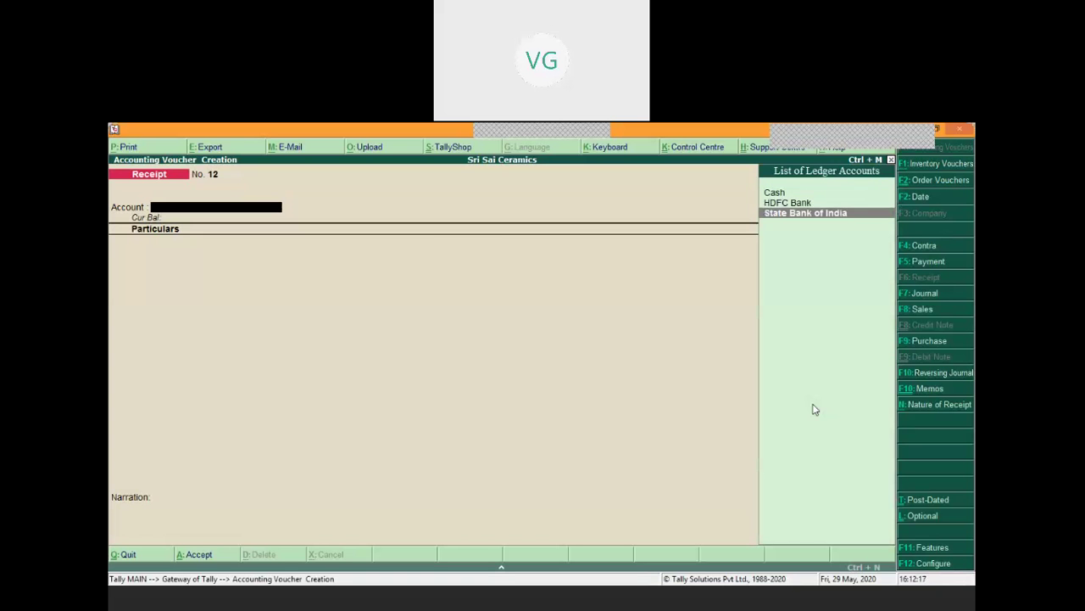
key("Return")
Enter Abhinandan Distributor as the party in the receipt's particulars with an amount of 20,000.
type("Ana")
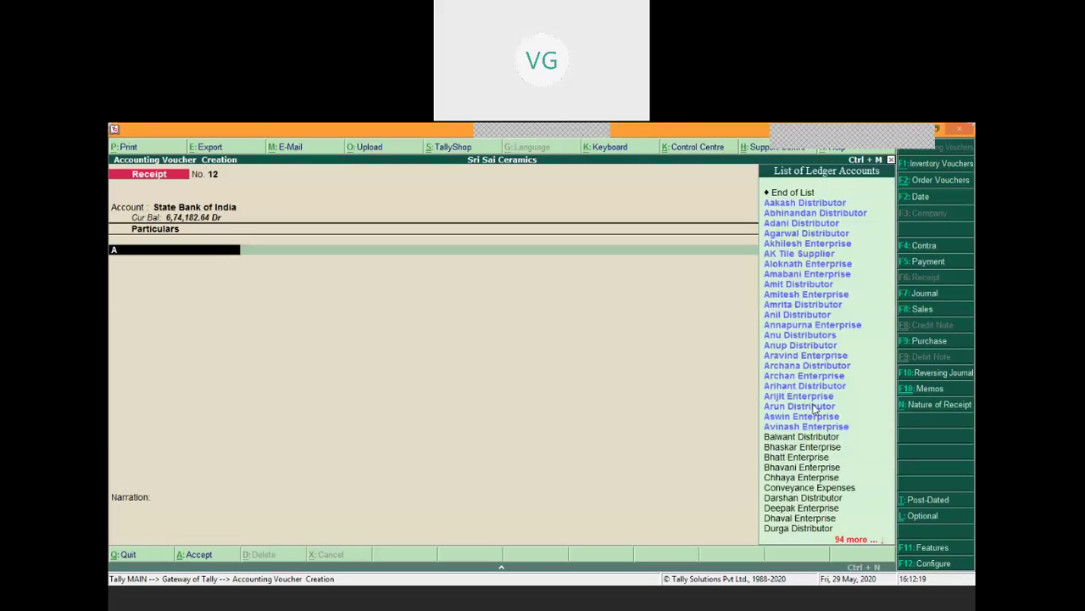
key("BackSpace")
key("BackSpace")
key("Down")
key("Down")
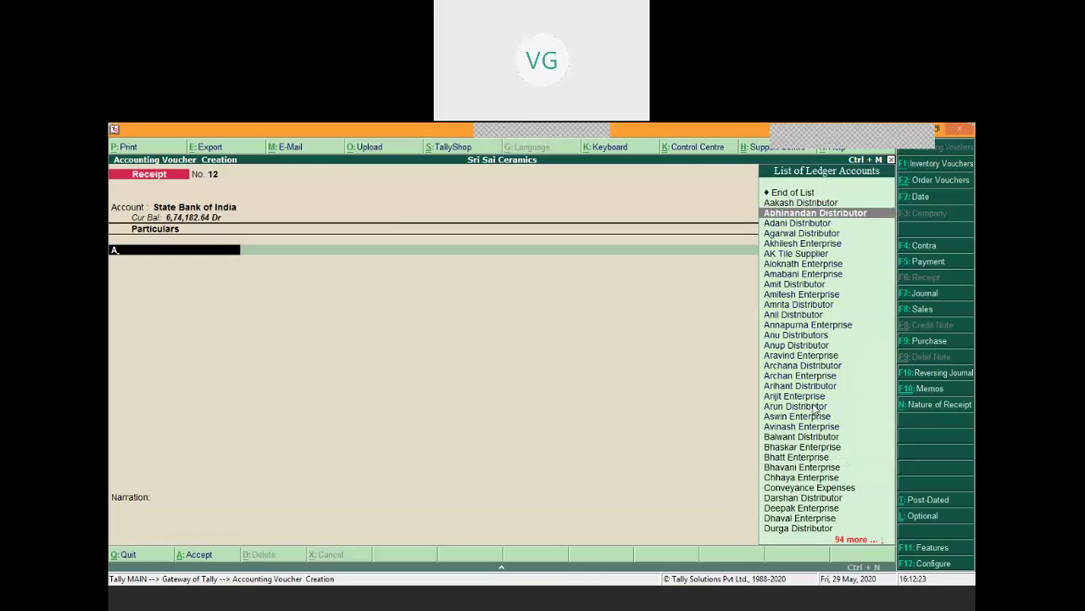
key("Return")
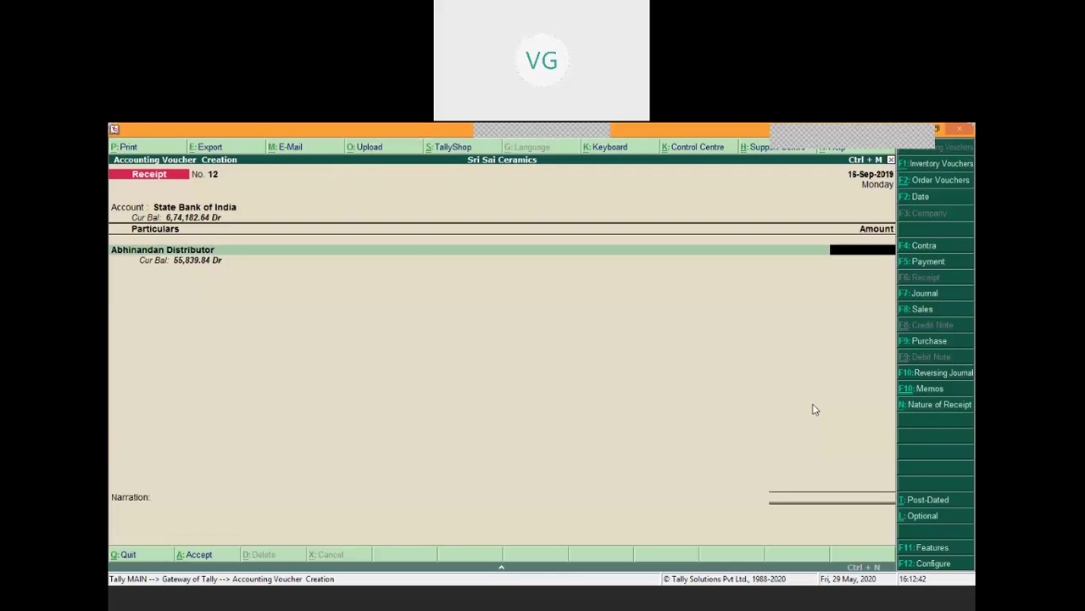
type("20000")
key("Return")
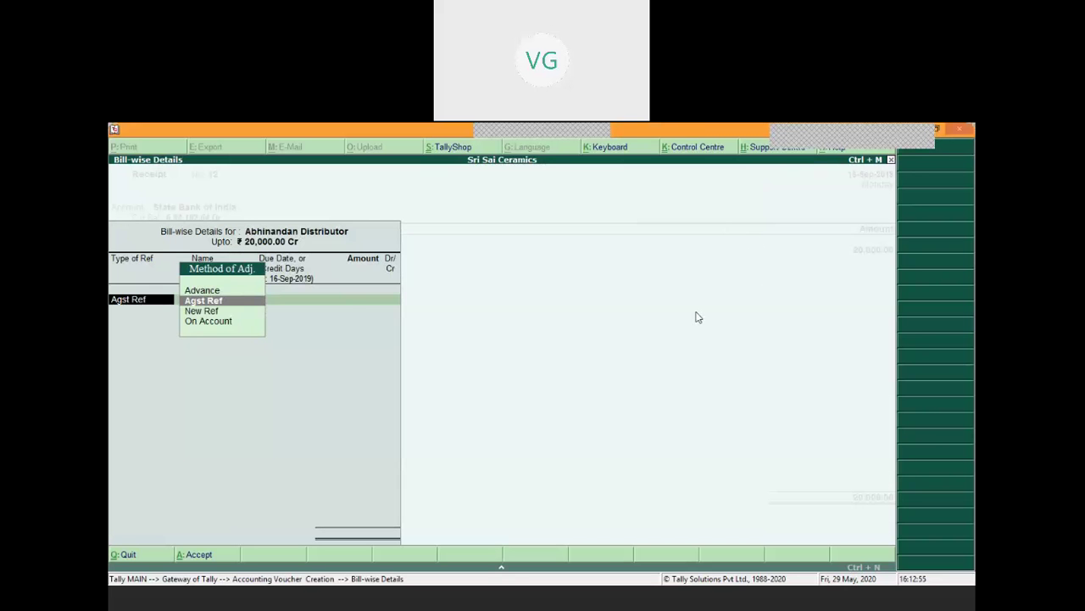
Allocate the receipt as Agst Ref against pending bills 52, 53 and 54 for their full balances.
key("Return")
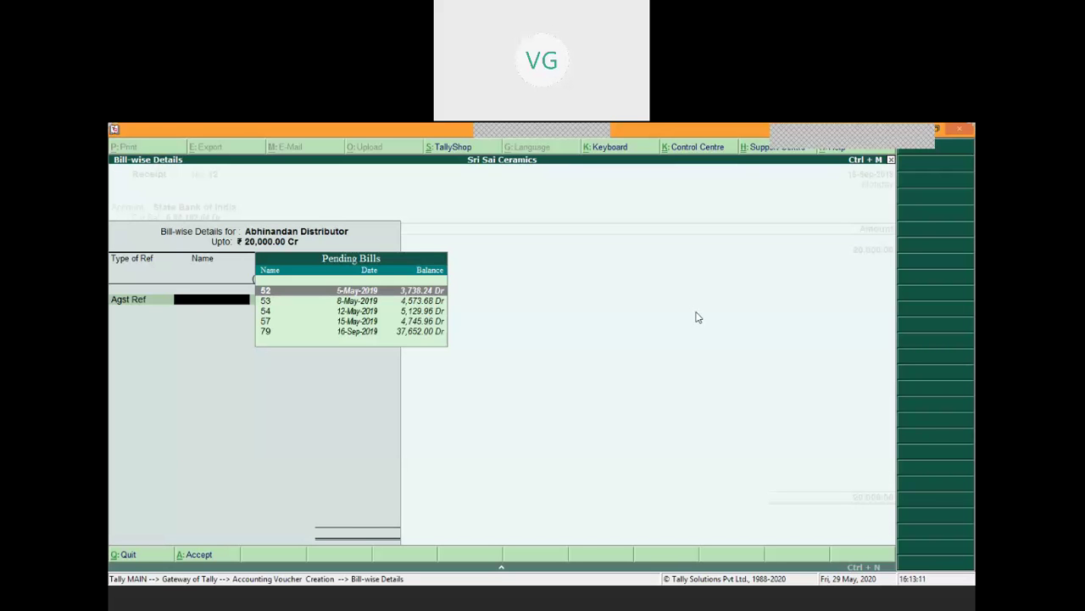
key("Return")
key("Return")
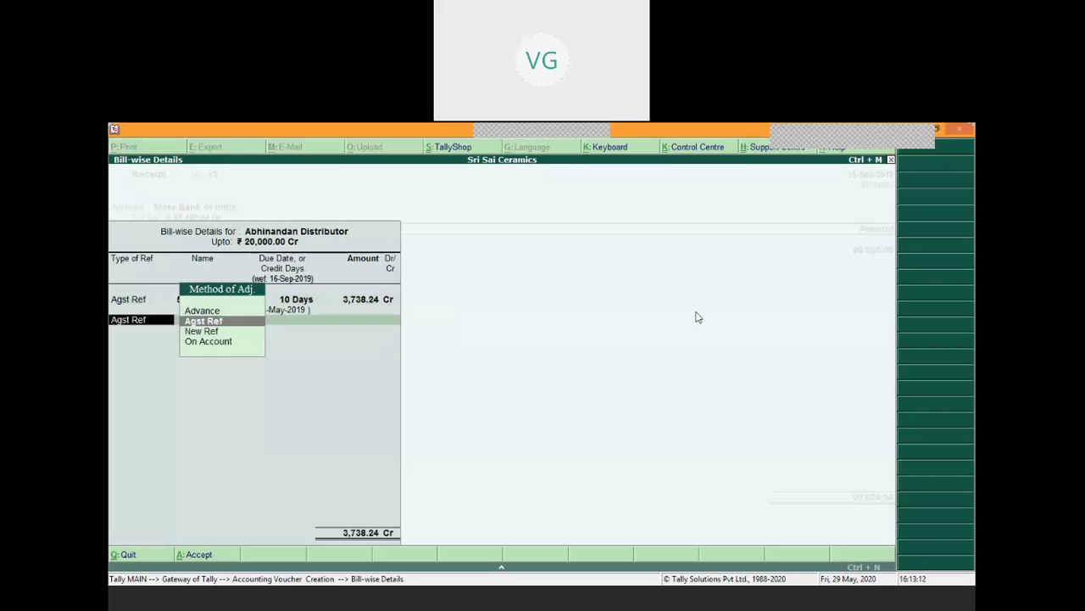
key("Return")
key("Return")
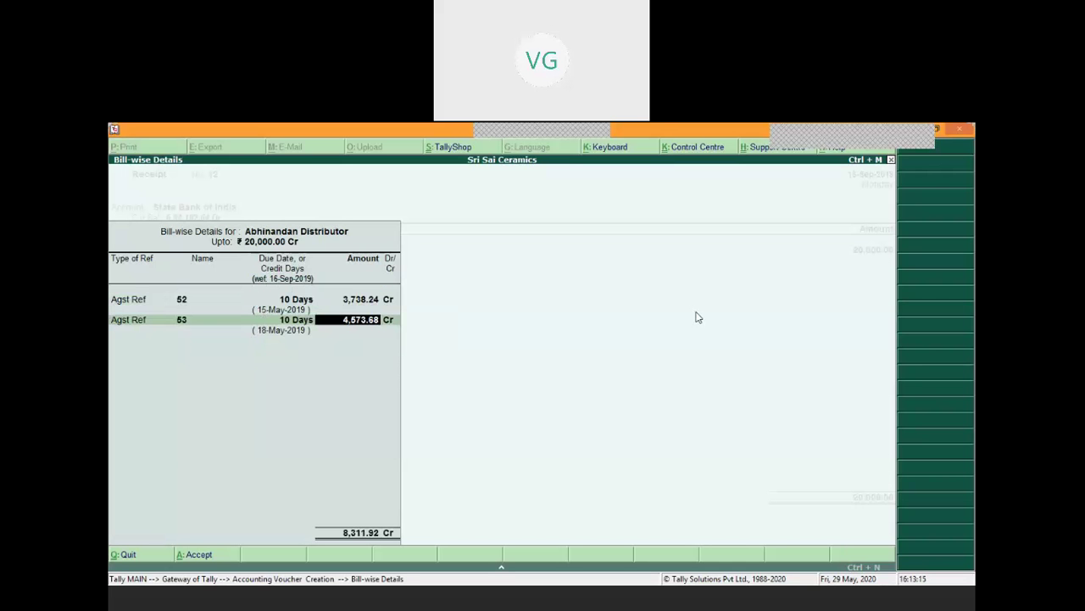
key("Return")
key("Return")
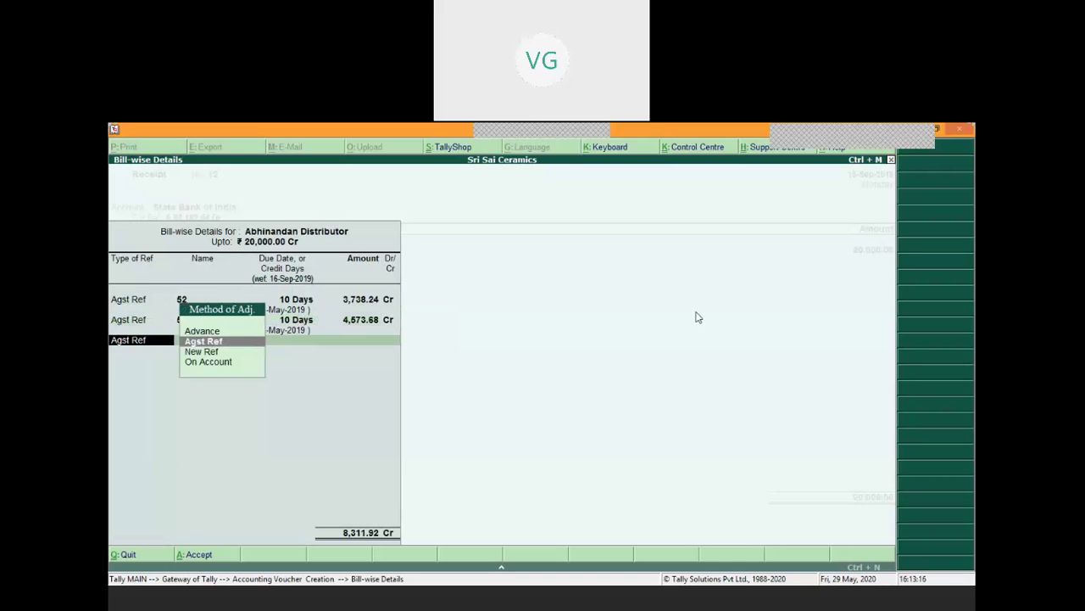
key("Return")
key("Return")
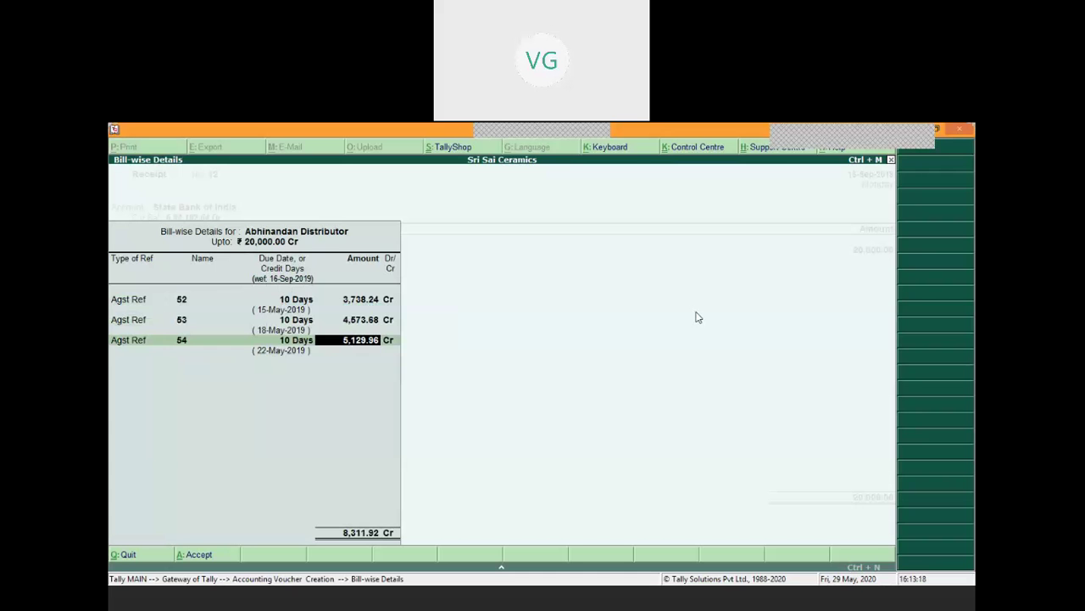
key("Return")
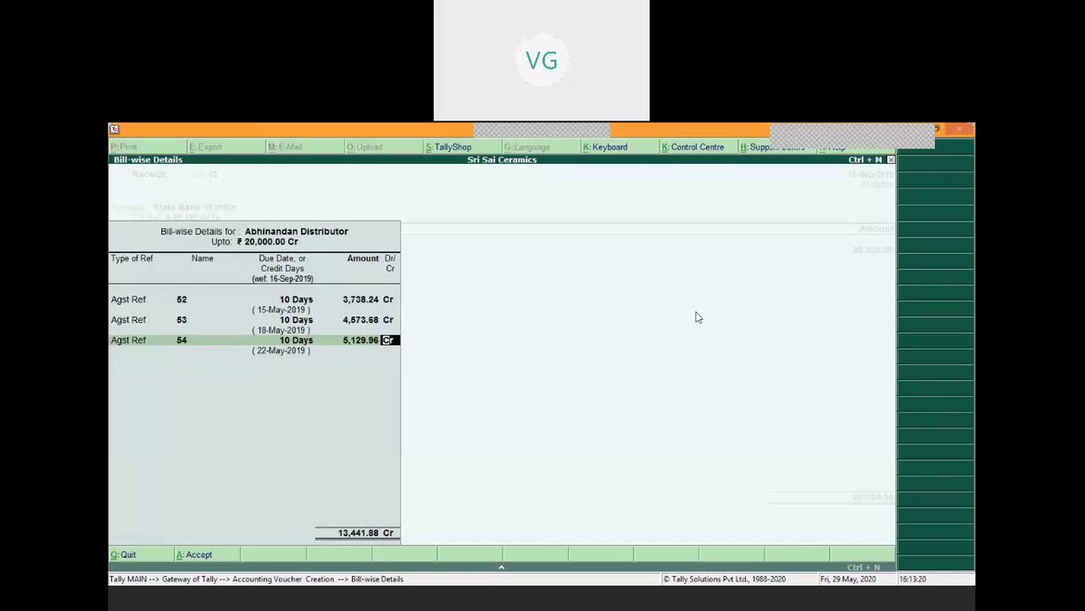
key("Return")
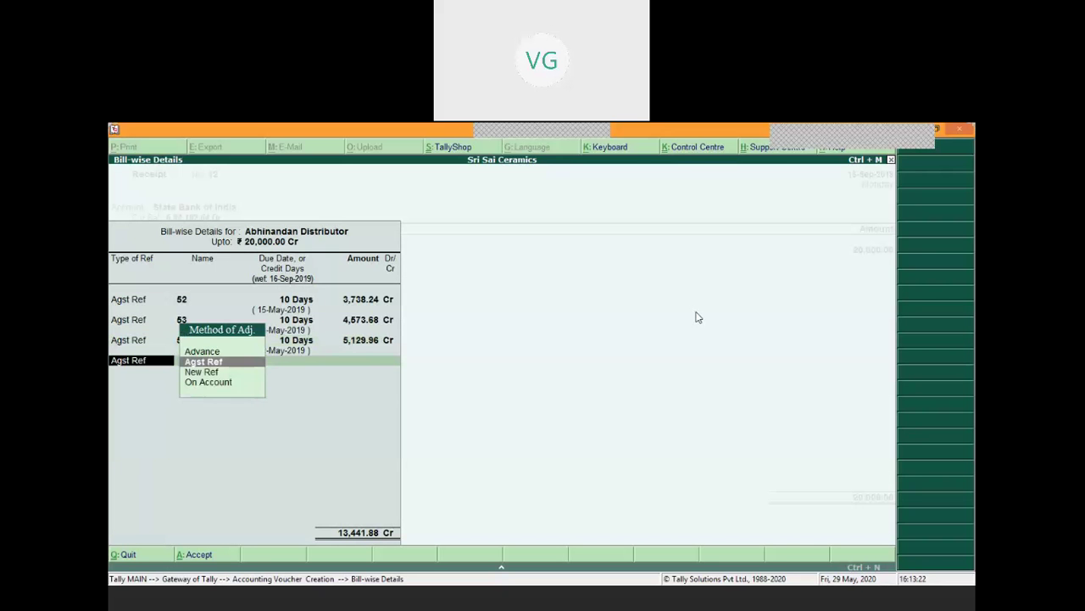
Allocate the rest of the receipt as Agst Ref against bill 57 in full and bill 79 for 1,812.16.
key("Return")
key("Return")
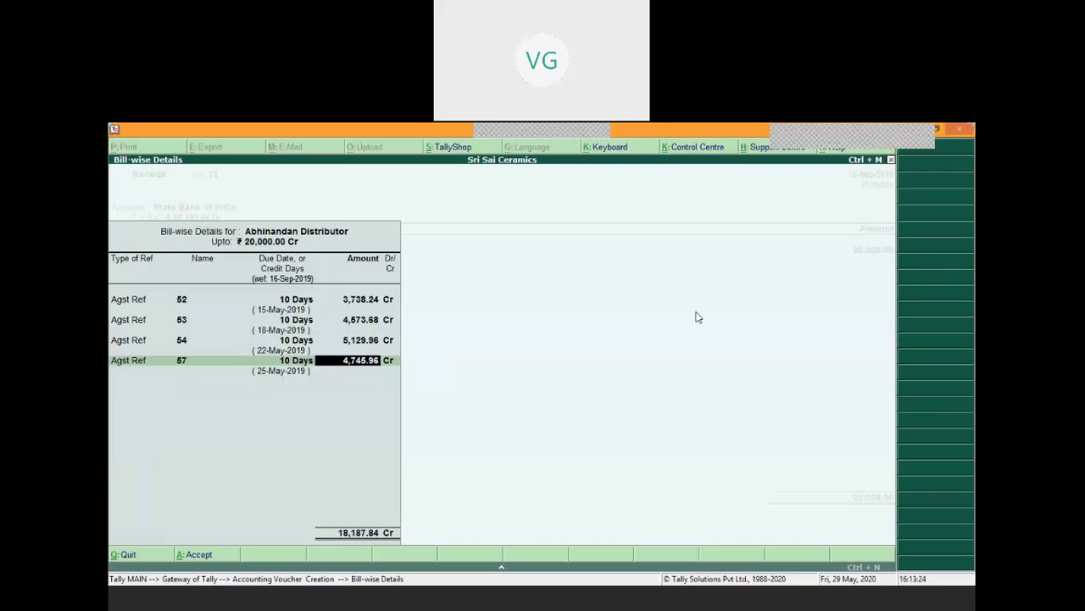
key("Return")
key("Return")
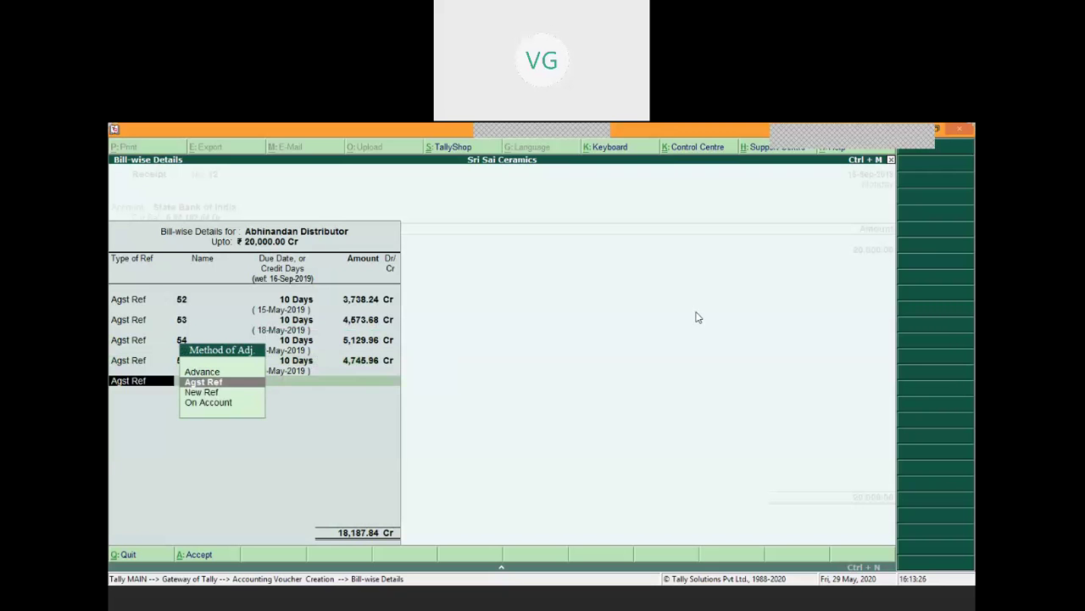
key("Return")
key("Return")
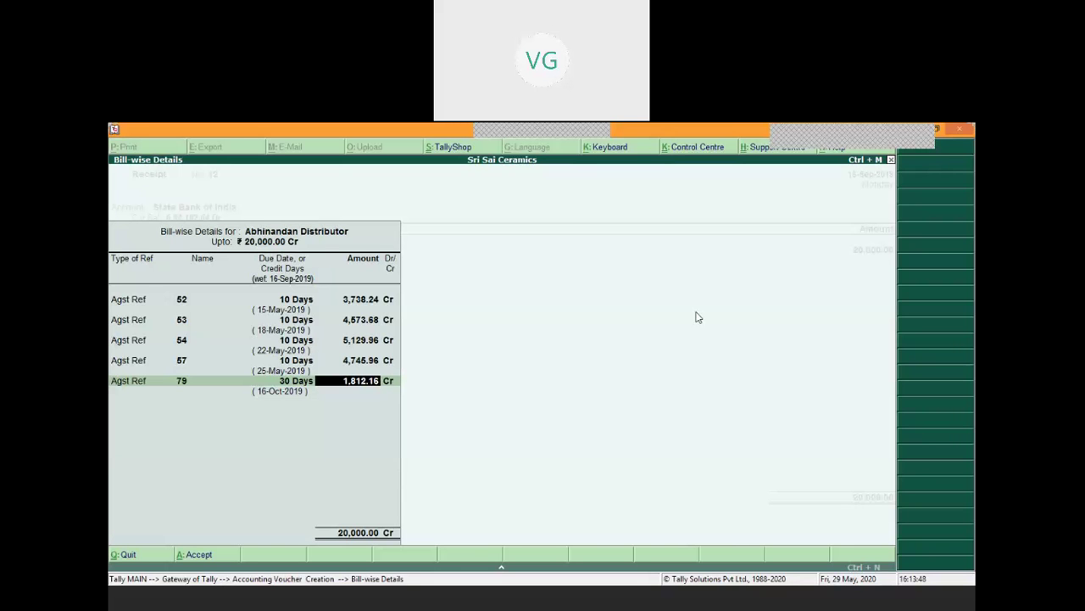
key("Return")
key("Return")
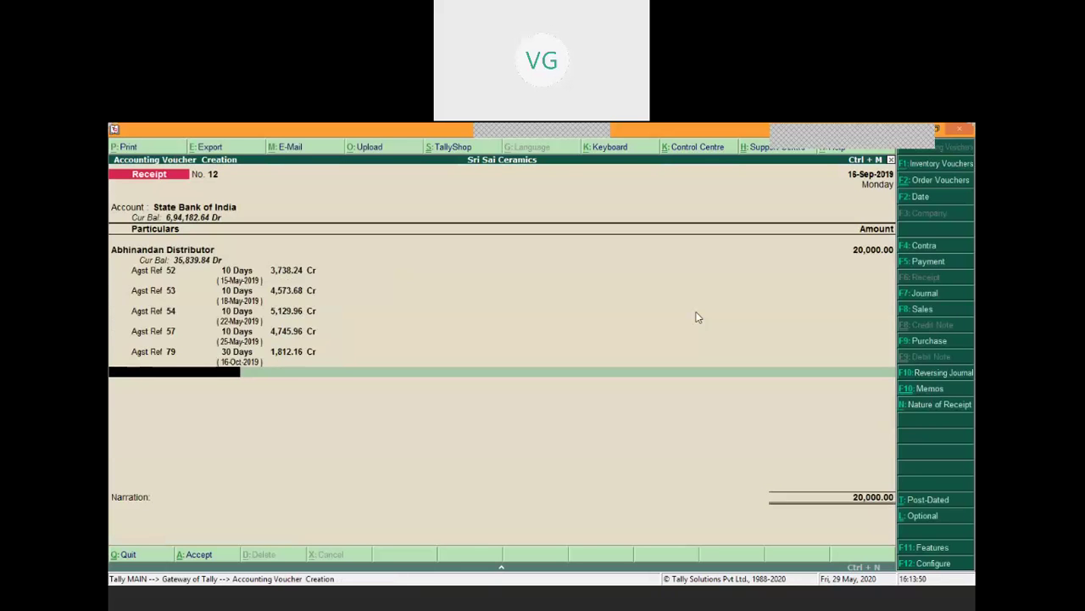
Finish the particulars and set the State Bank of India bank allocation's transaction type to e-Fund Transfer for 20,000.
key("Return")
key("Return")
key("Return")
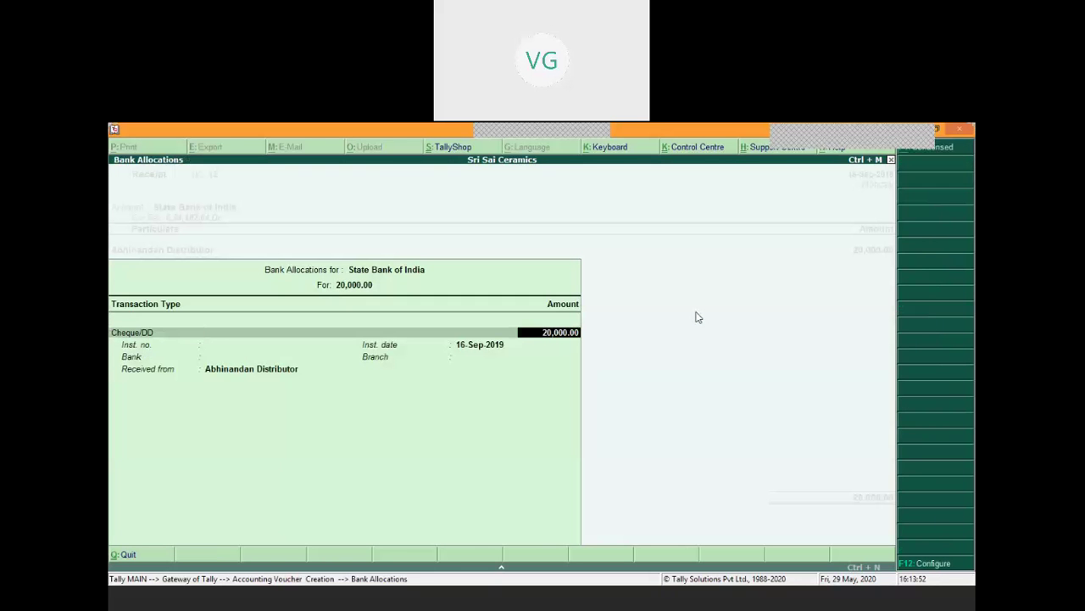
key("BackSpace")
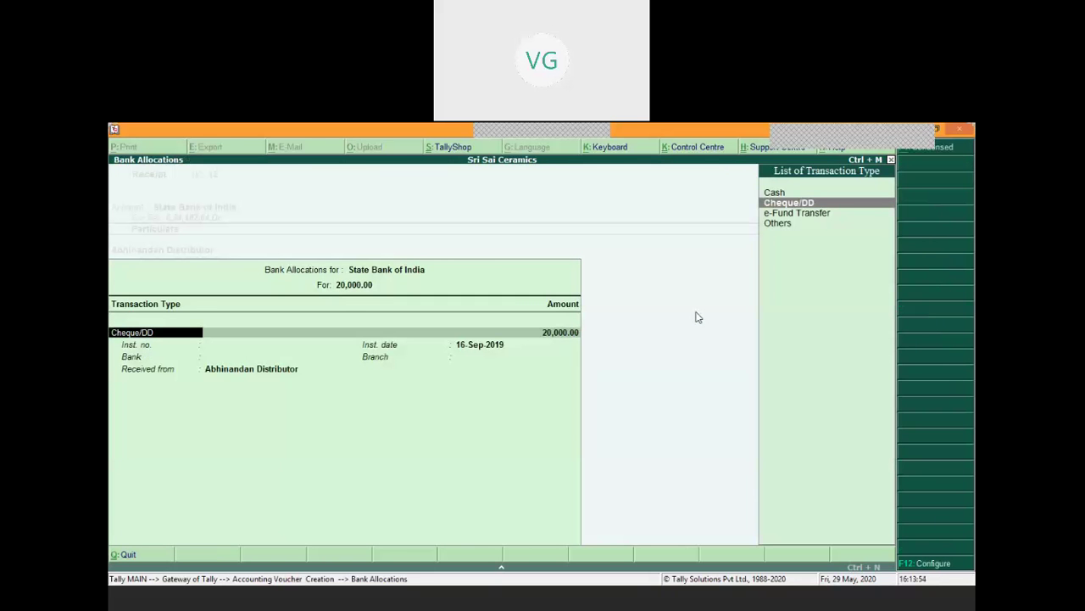
key("Down")
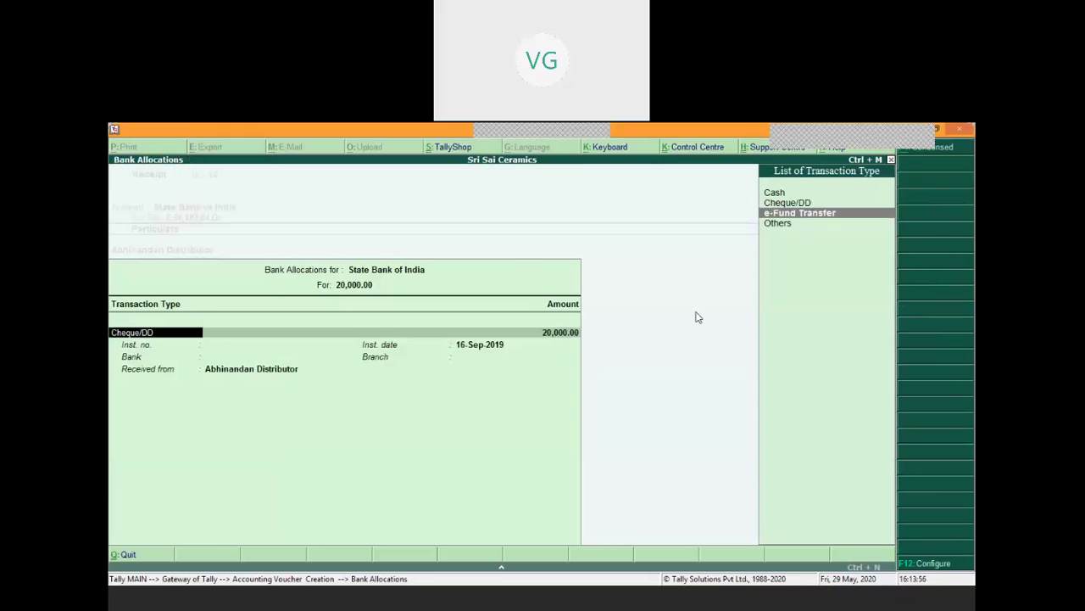
key("Return")
key("Return")
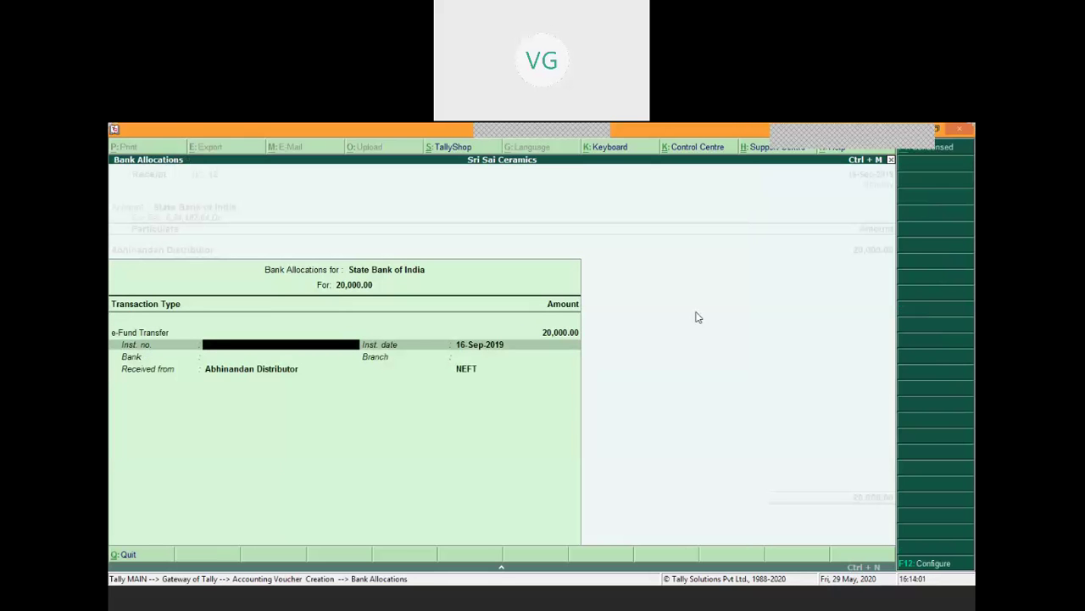
Complete the bank allocation with no instrument number, instrument date 16-Sep-2019, bank Not Applicable and no branch, and proceed to the narration.
key("Return")
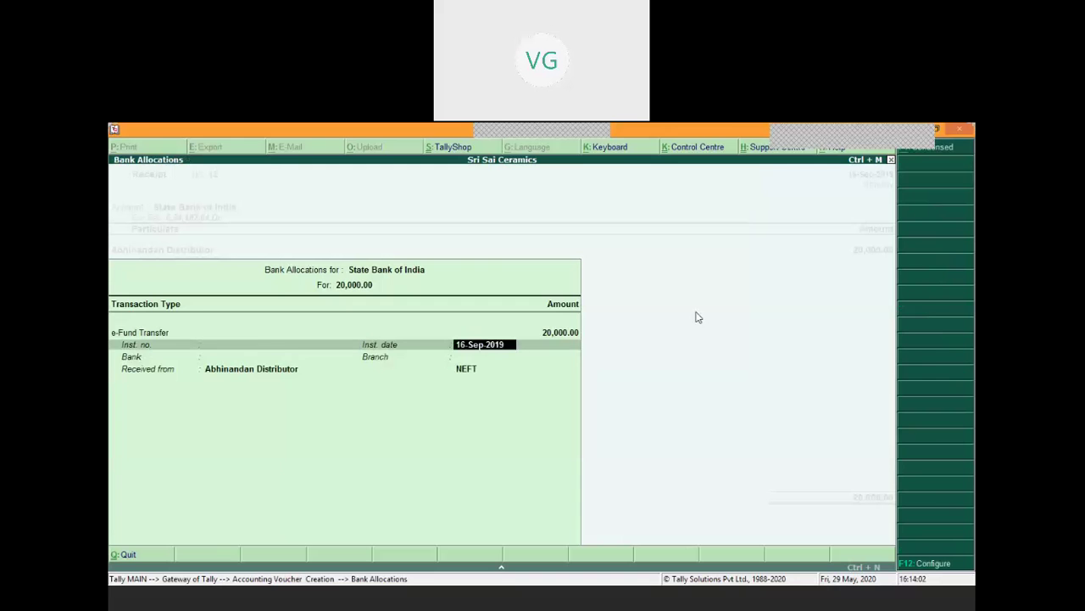
key("Return")
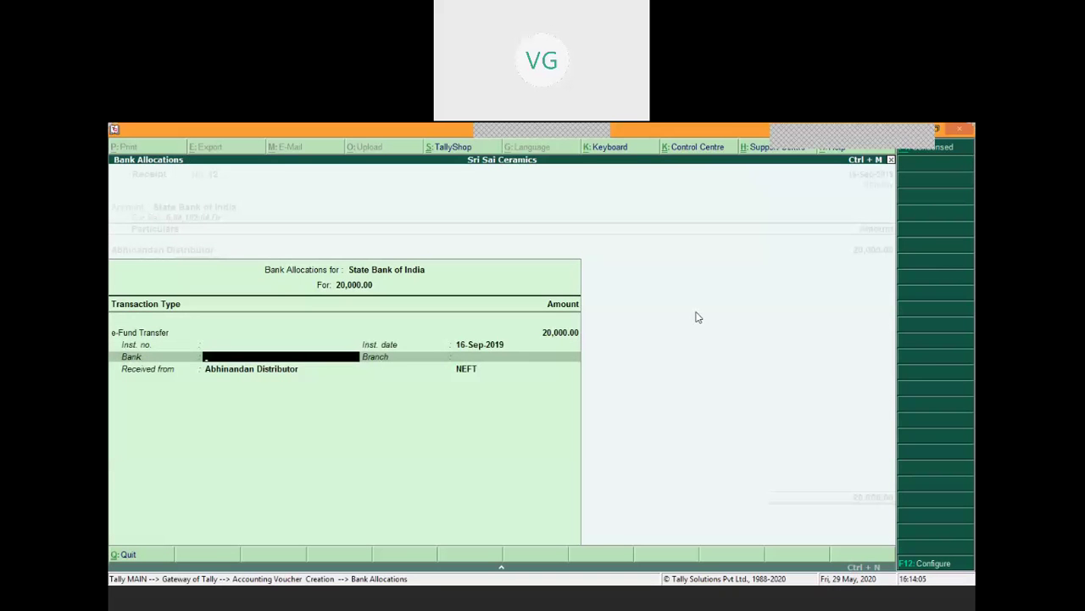
key("Return")
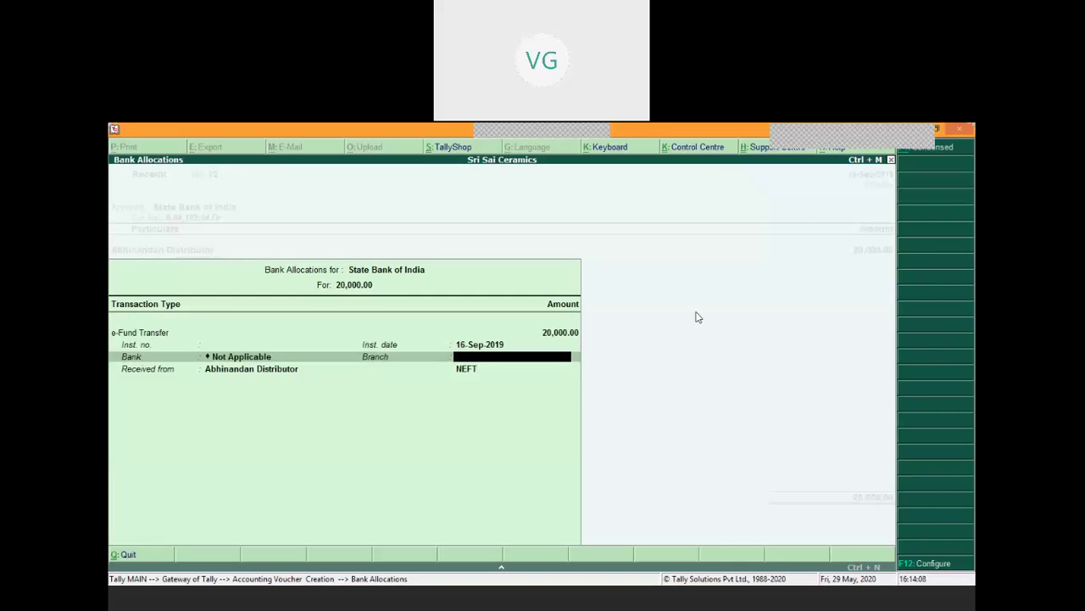
key("Return")
key("Return")
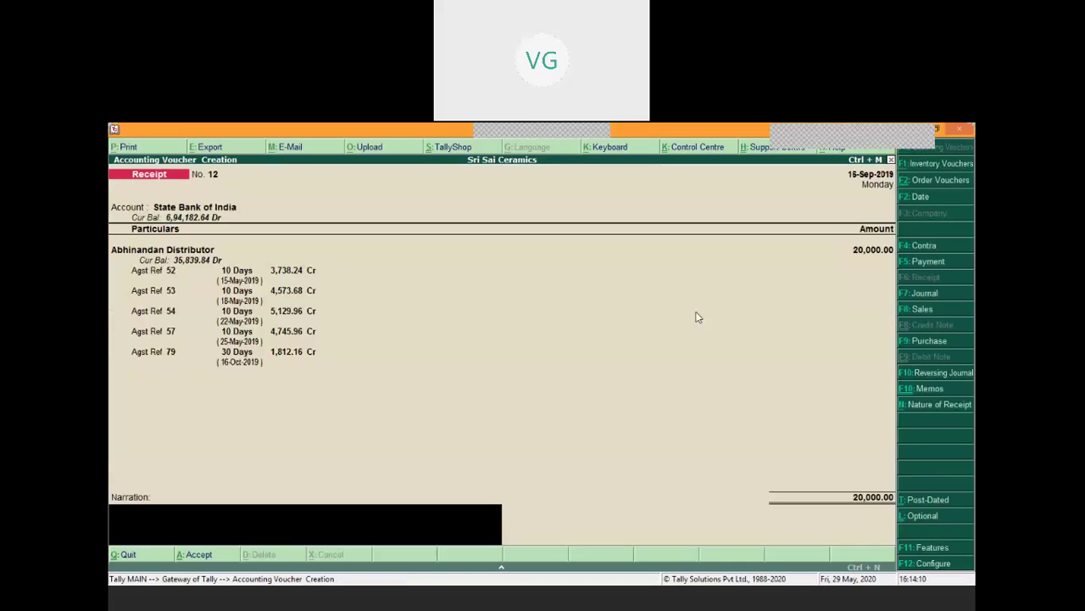
Save the State Bank of India receipt of 20,000.00 from Abhinandan Distributor and leave voucher creation.
key("Return")
key("Return")
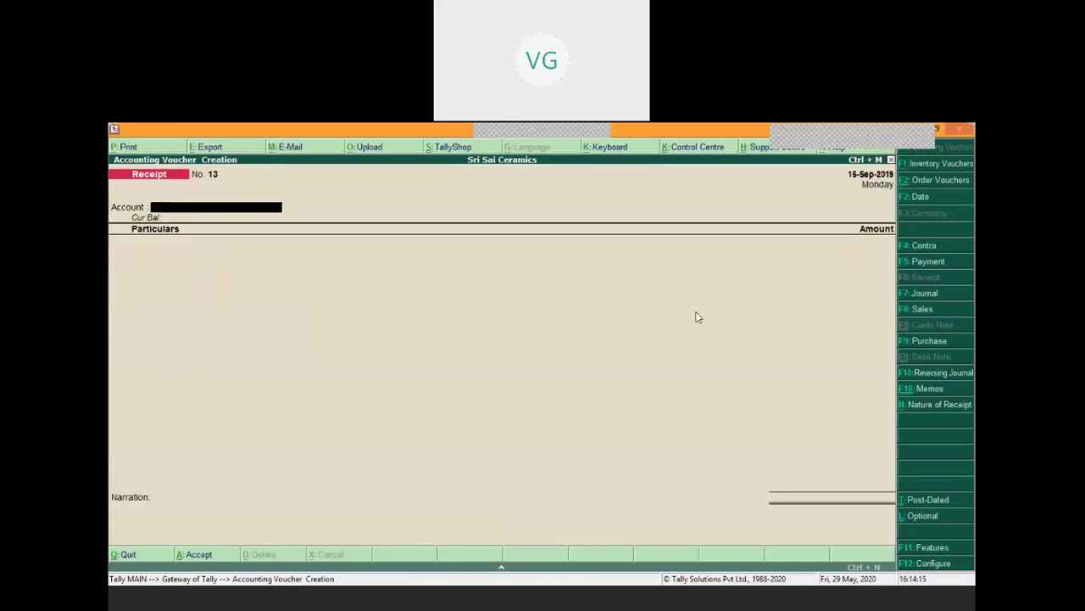
key("Escape")
key("Return")
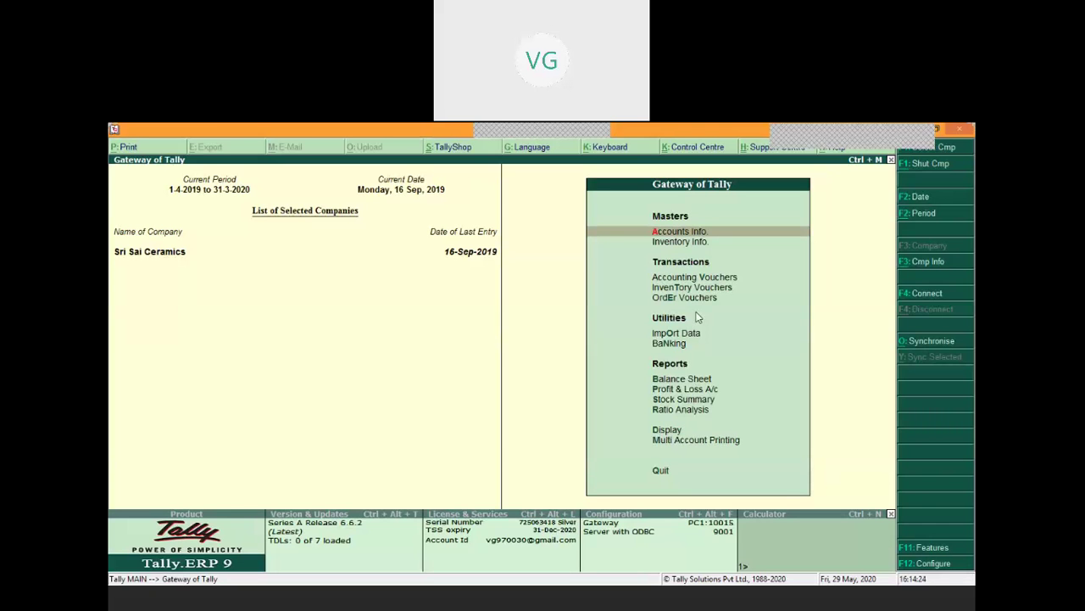
Display the ledger vouchers of Abhinandan Distributor from the account books.
key("d")
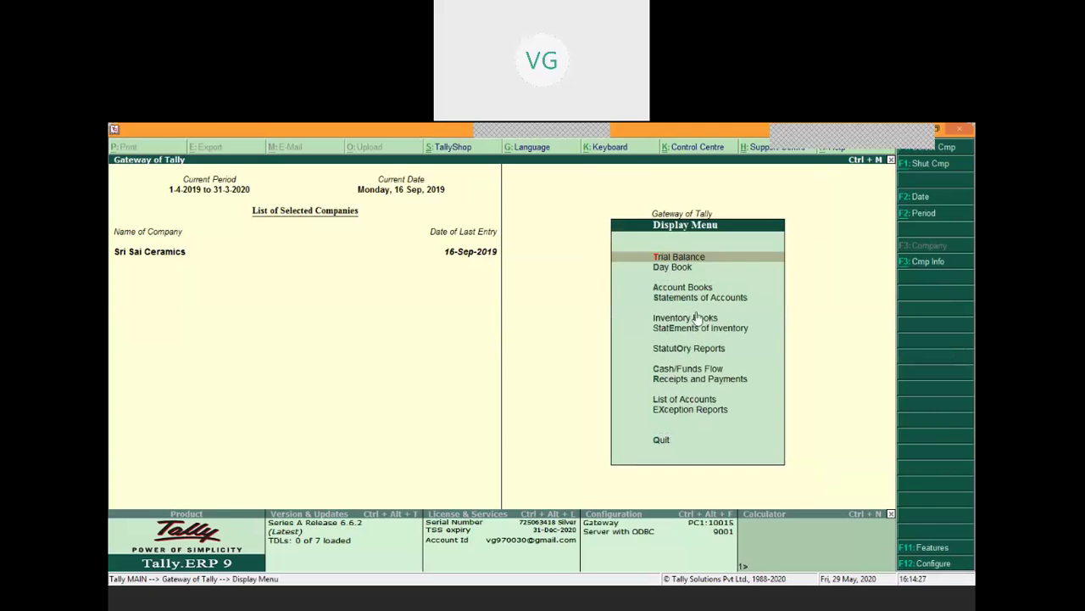
key("a")
key("l")
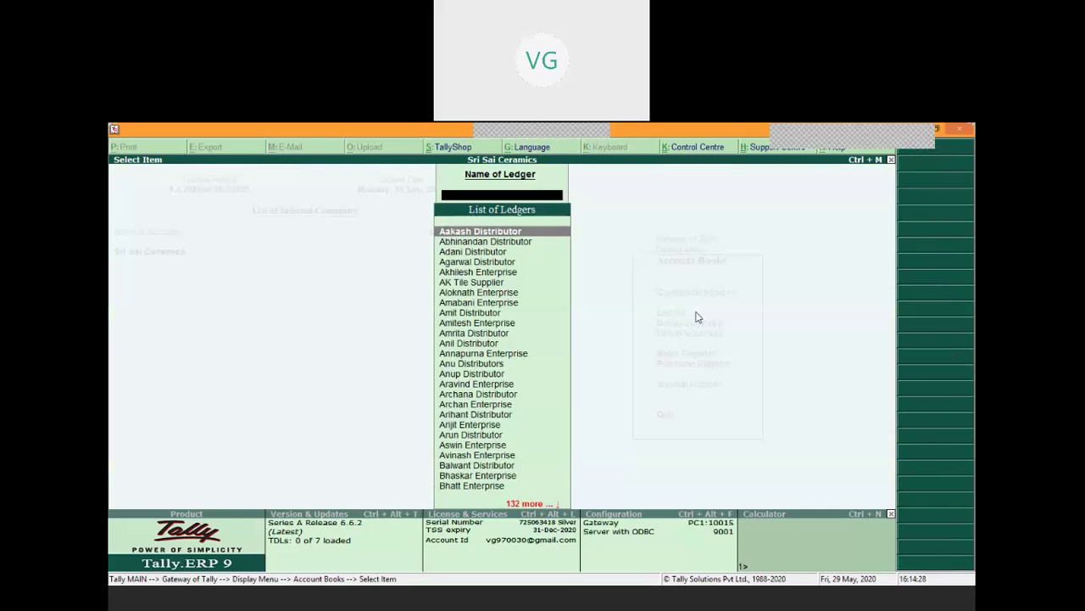
key("Down")
key("Return")
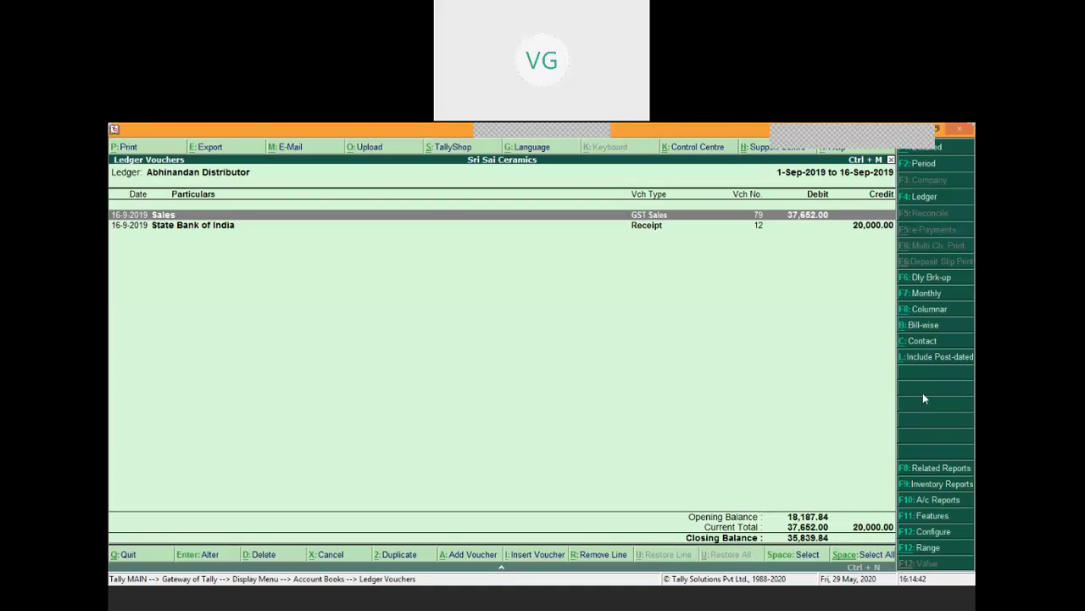
Examine Abhinandan Distributor's bill-wise outstanding amounts and return to the Gateway of Tally.
left_click(922, 324)
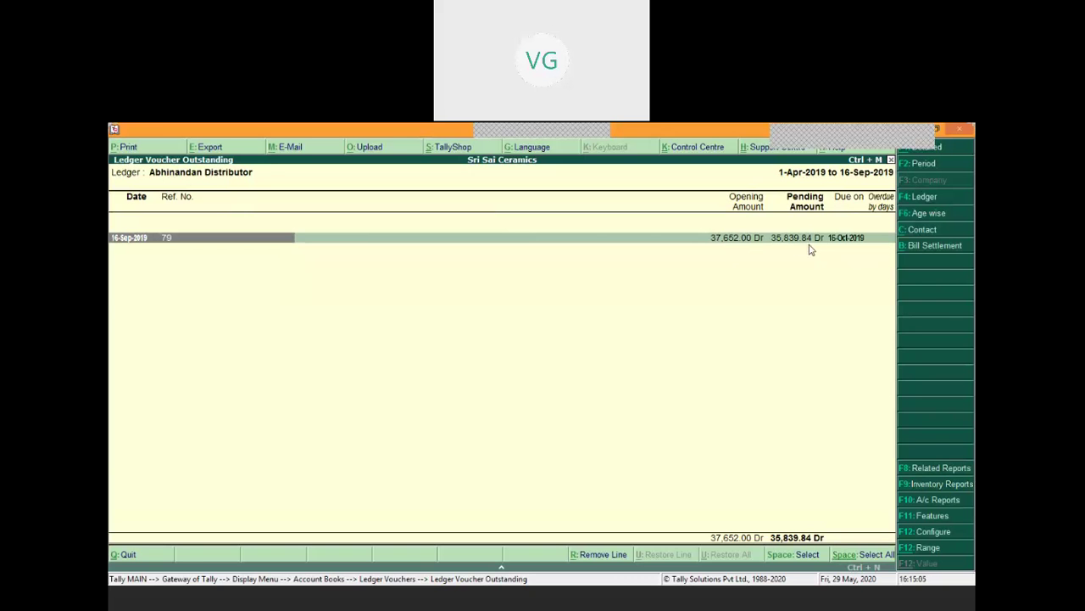
key("Escape")
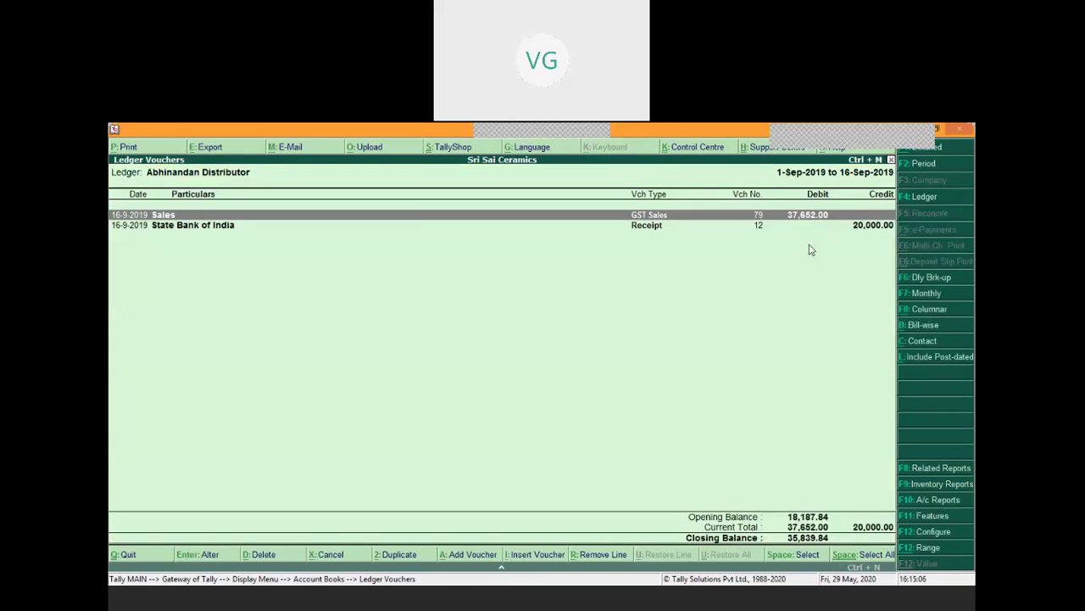
key("Escape")
key("Escape")
key("Escape")
key("Escape")
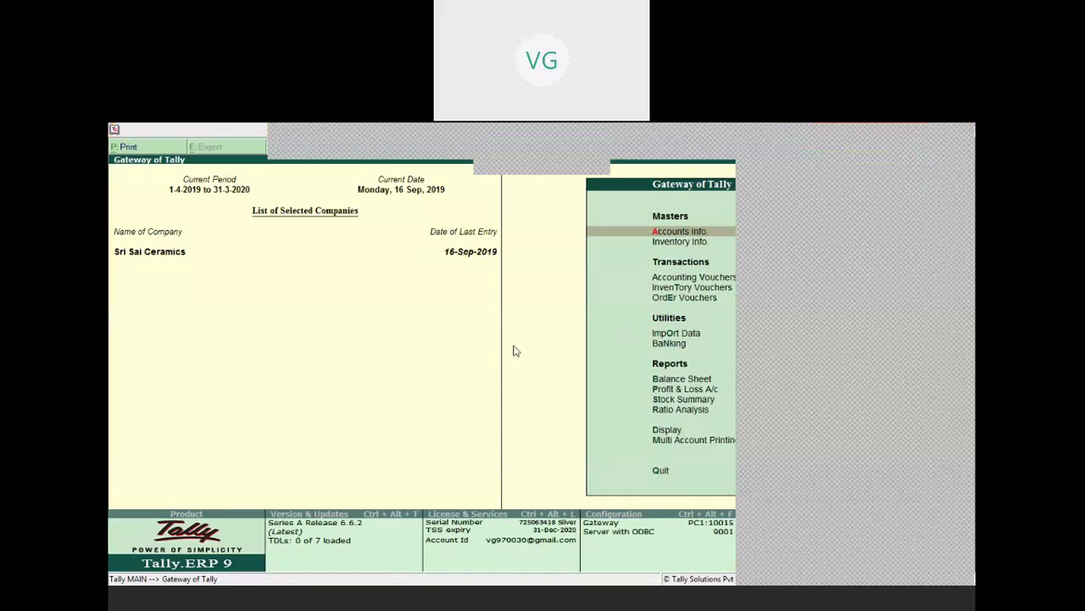
left_click(533, 350)
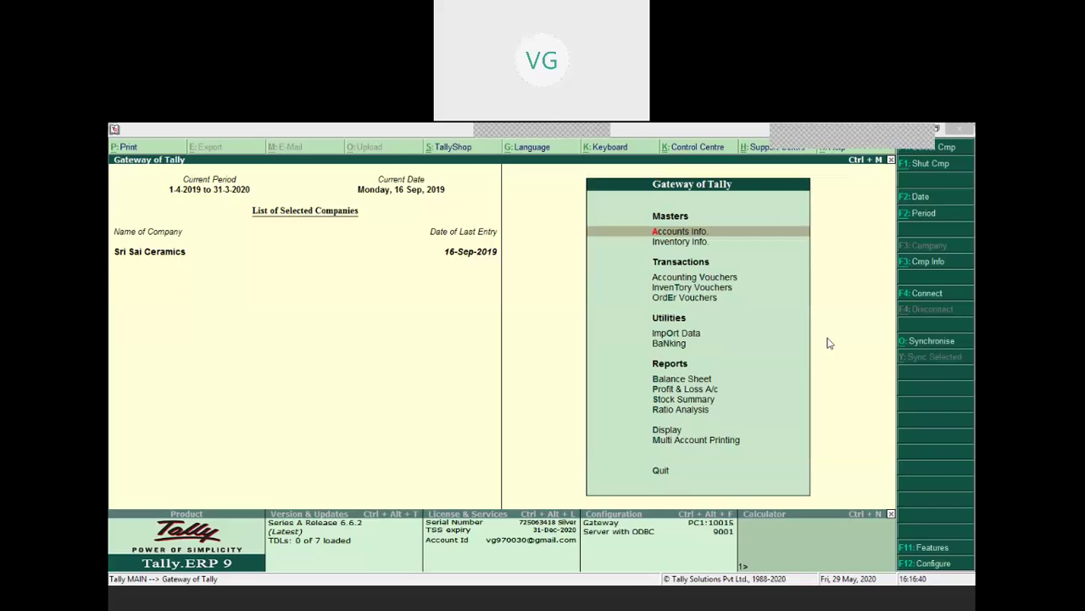
left_click(706, 127)
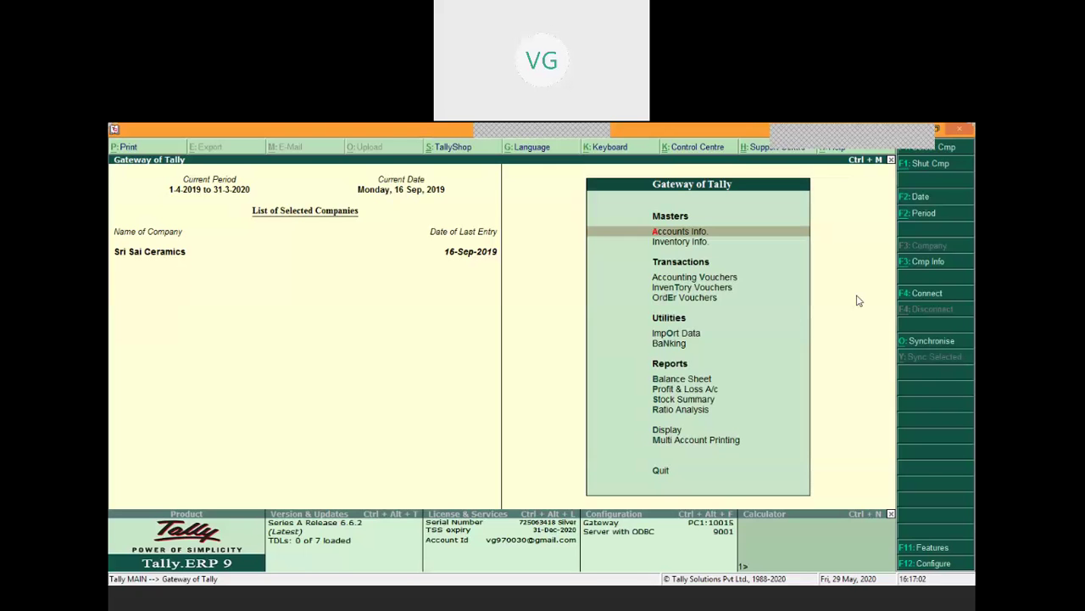
Open accounting voucher creation from the Gateway of Tally.
key("Down")
key("Down")
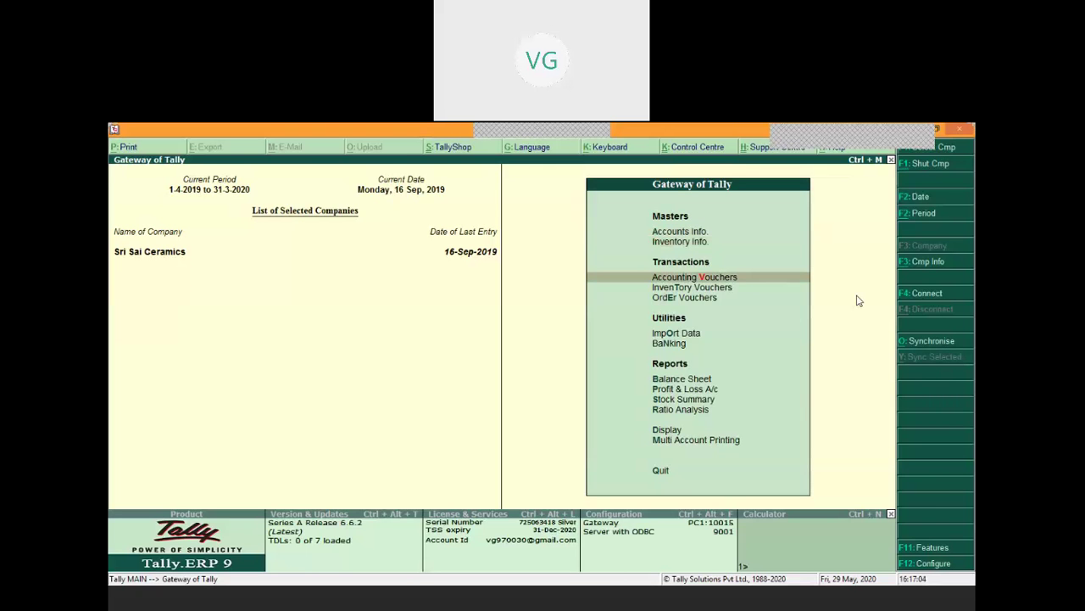
key("Return")
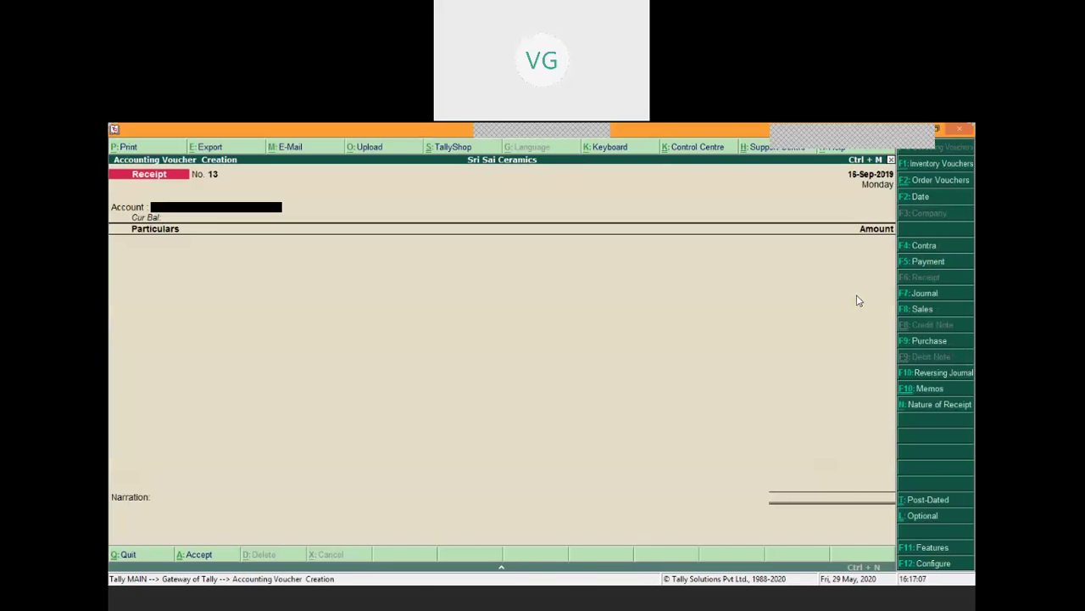
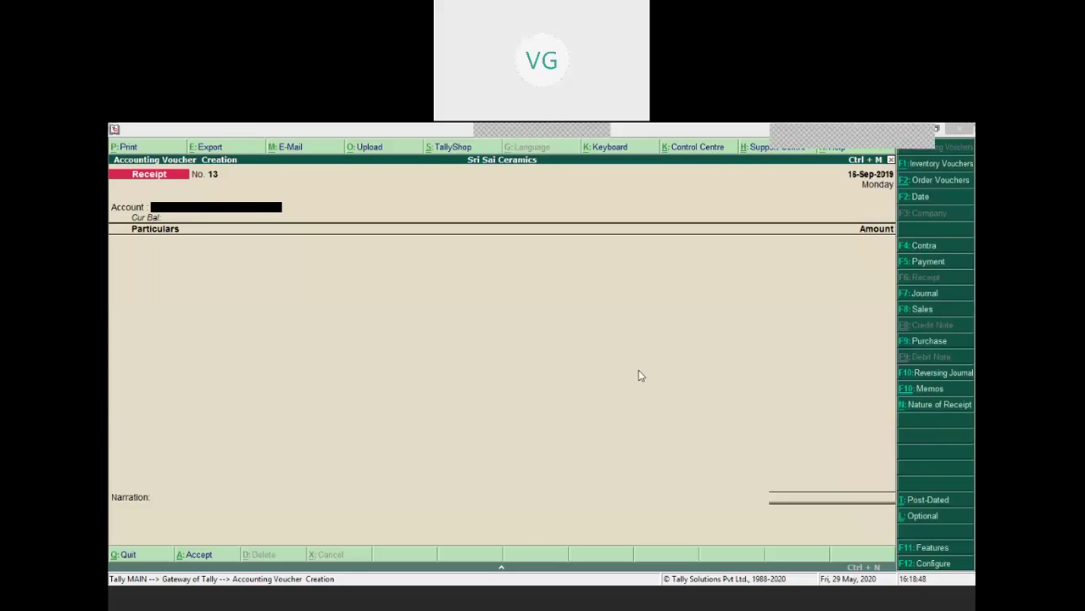
Enable debit and credit notes in the company's accounting features and allow recording both in invoice mode.
left_click(936, 552)
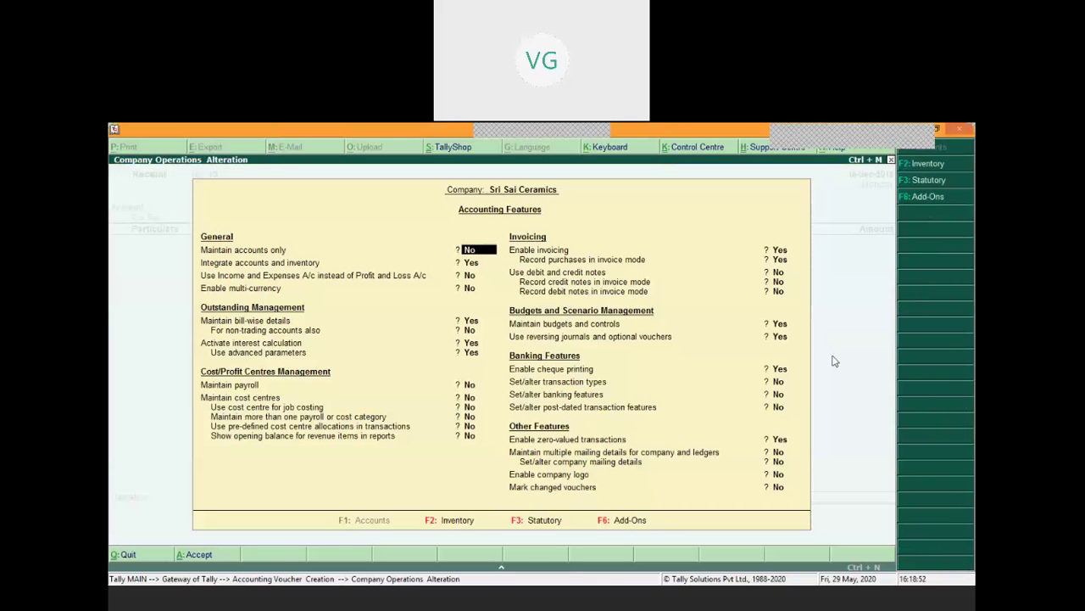
left_click(779, 272)
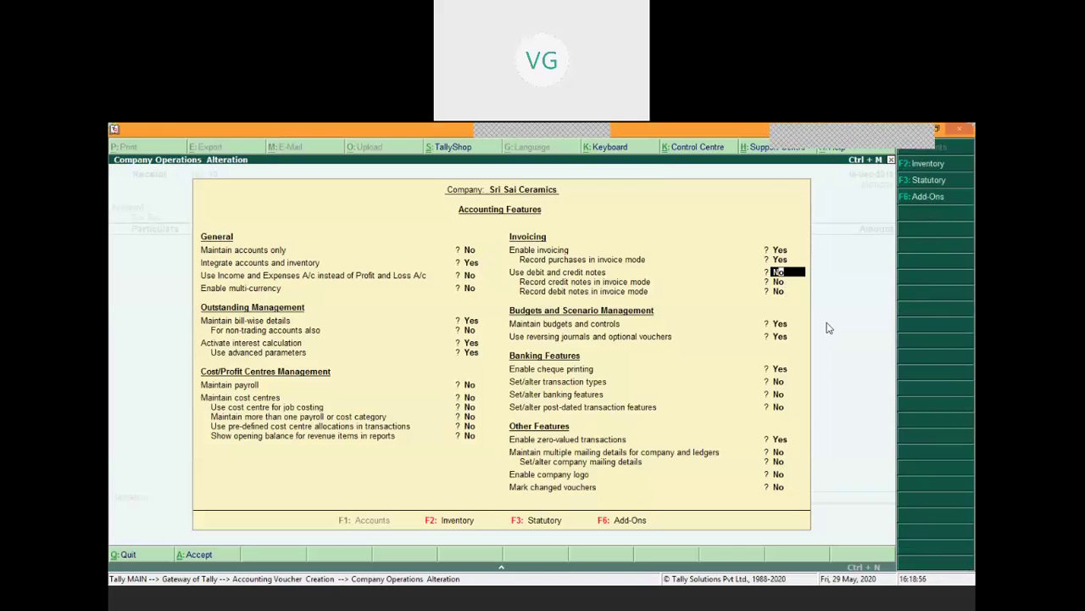
key("y")
key("Return")
key("y")
key("Return")
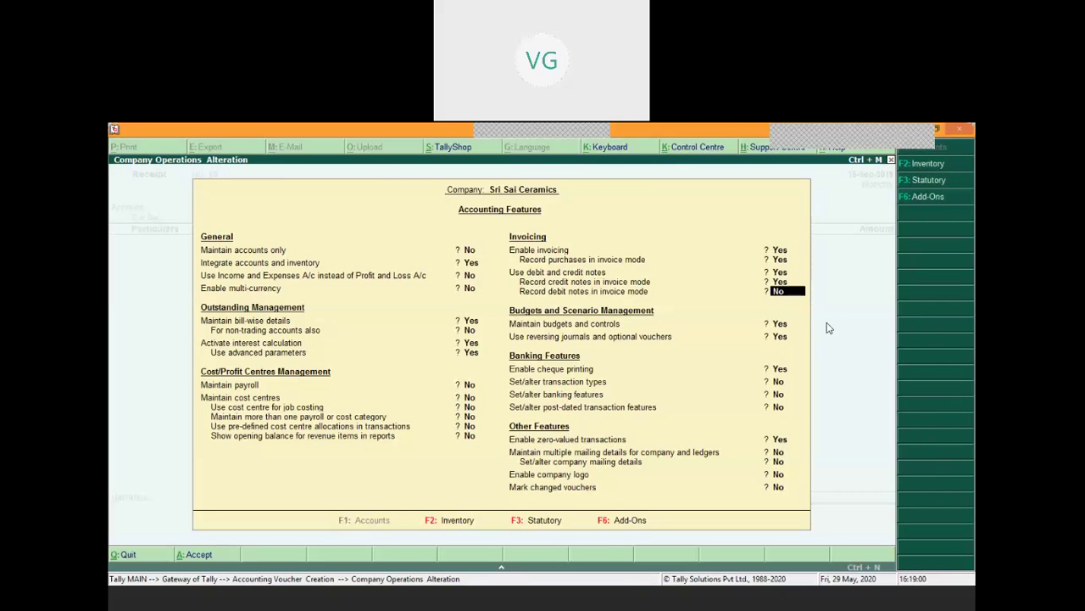
key("y")
key("Return")
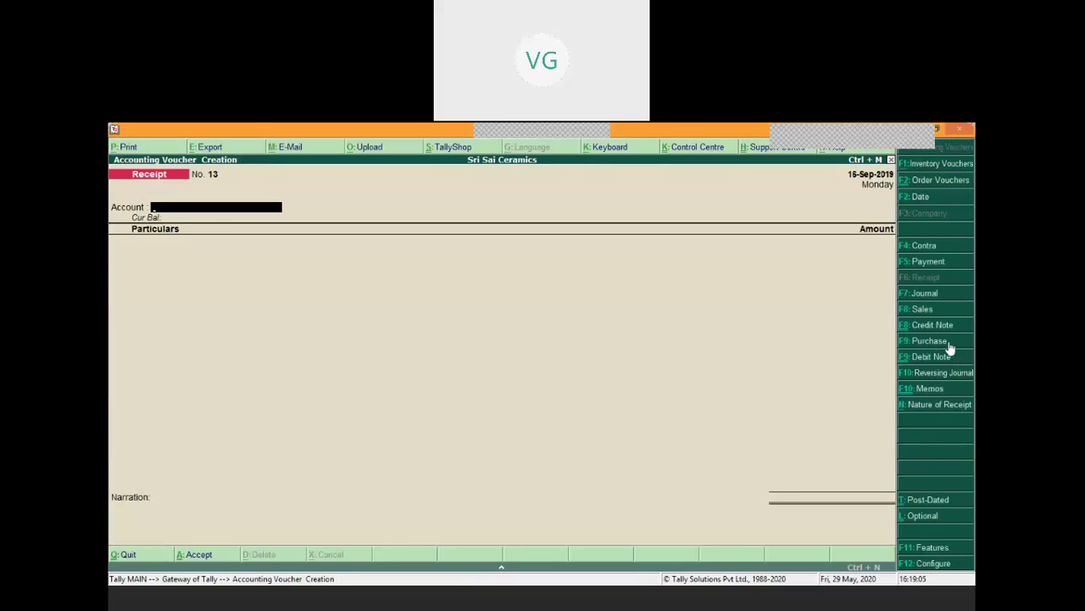
Start a credit note in invoice mode against original invoice number 79 dated 15-Sep-2019.
left_click(939, 327)
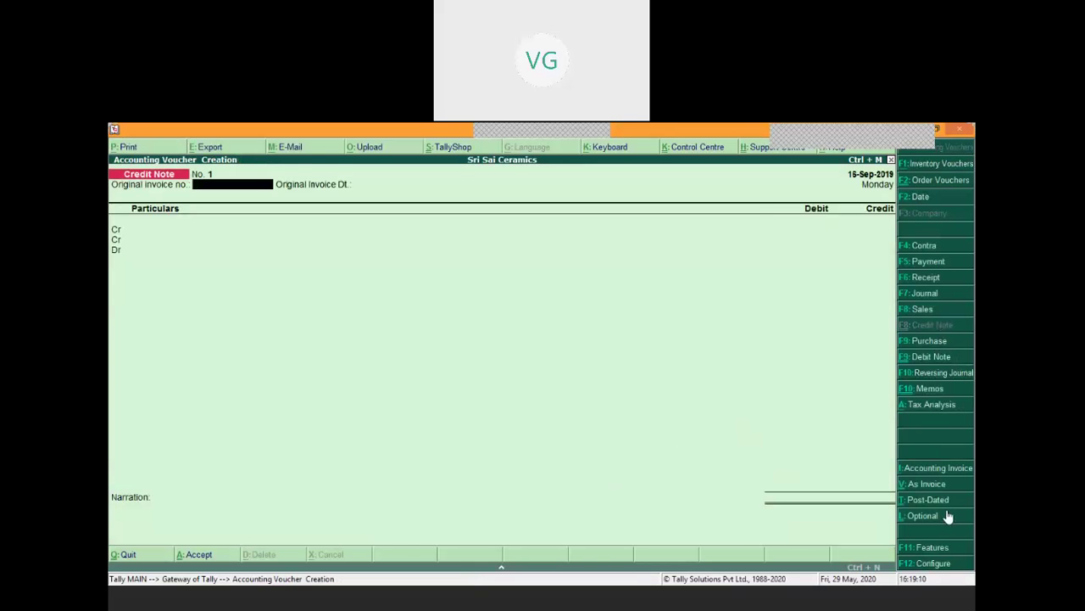
left_click(933, 485)
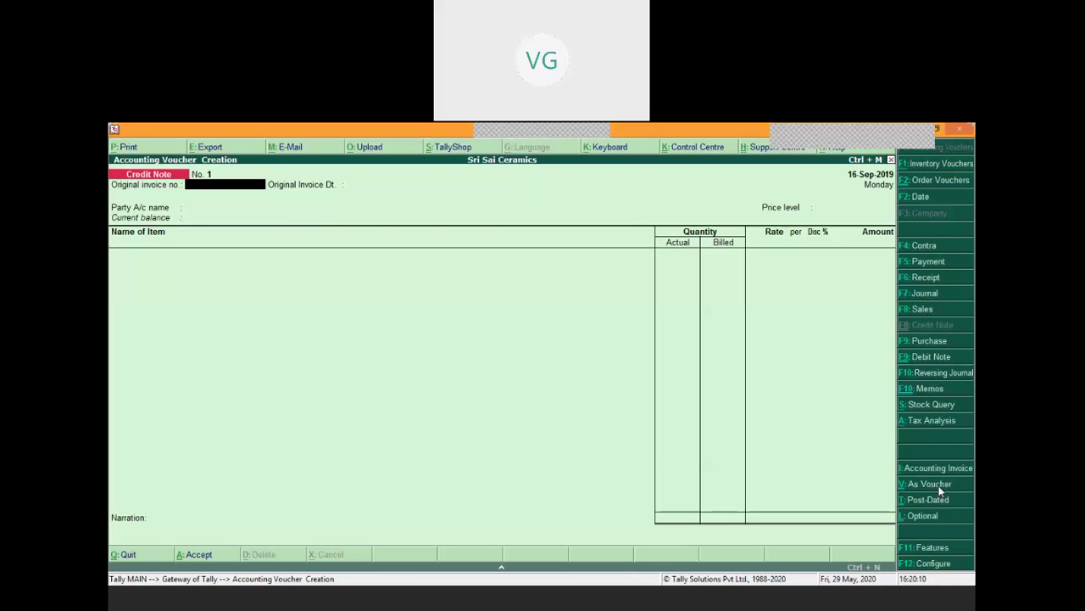
type("79")
key("Return")
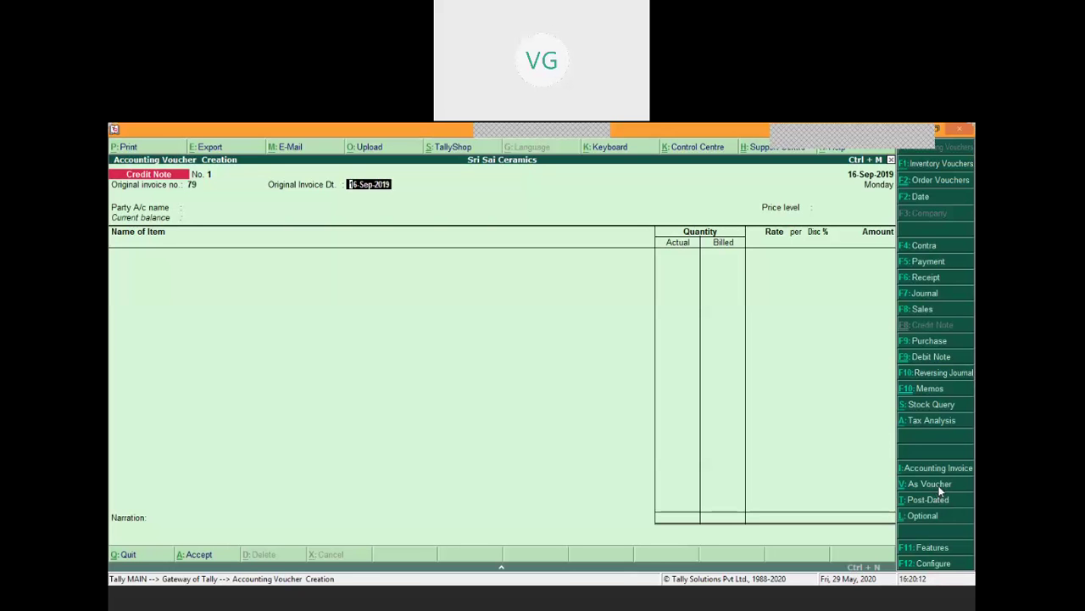
type("15-9")
key("Return")
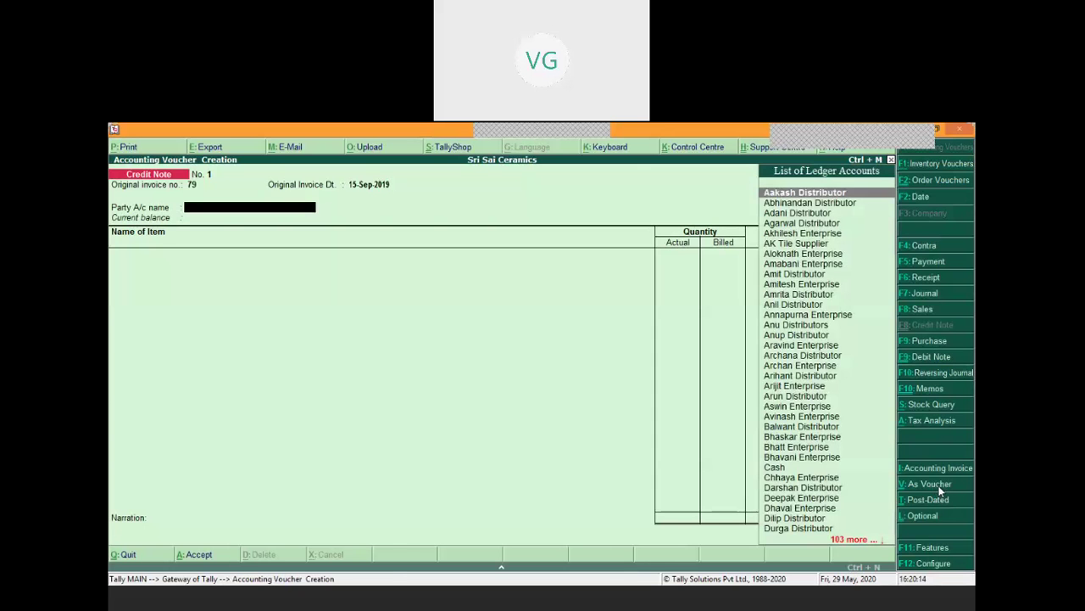
Choose Abhinandan Distributor as the credit note's party and end the tracking number list without an entry.
key("Down")
key("Return")
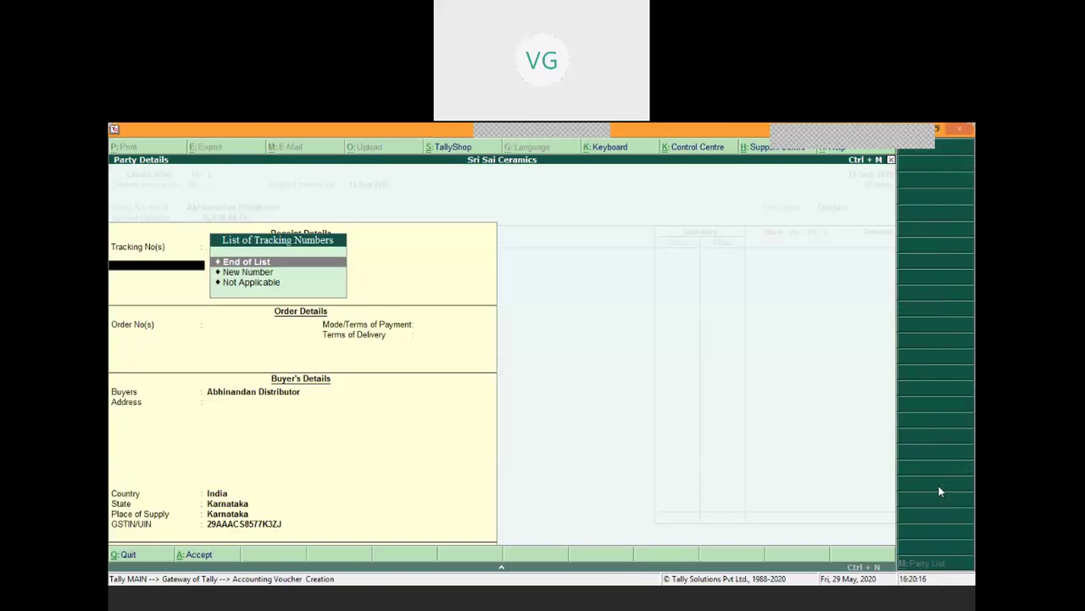
key("Return")
Link order SO12345 in the party's order details and accept the remaining party details to load the order's items.
key("Return")
key("BackSpace")
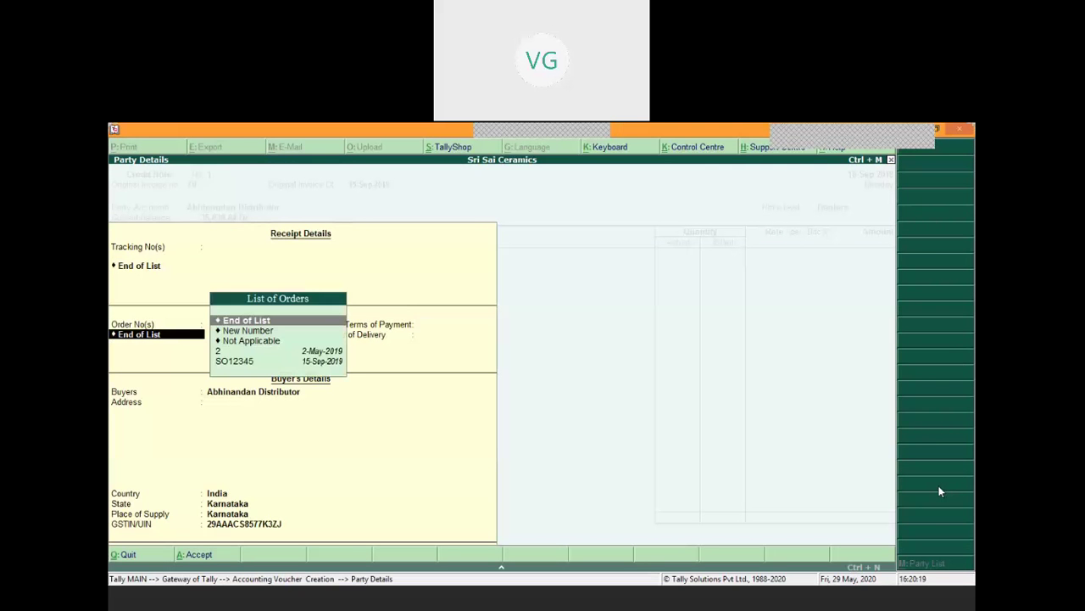
key("Down")
key("Down")
key("Down")
key("Down")
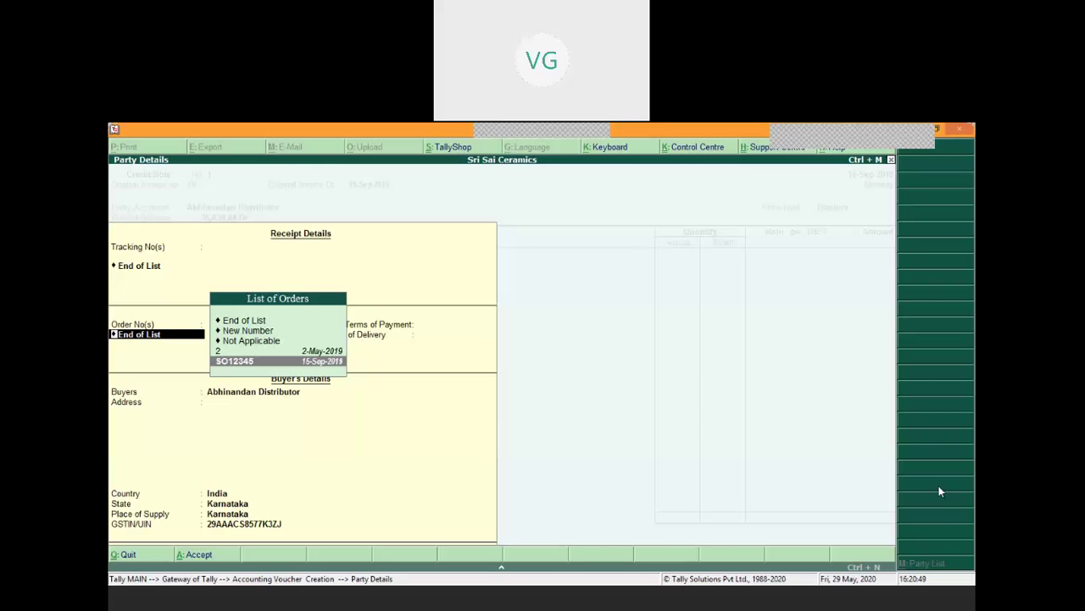
key("Return")
key("Return")
key("Return")
key("Return")
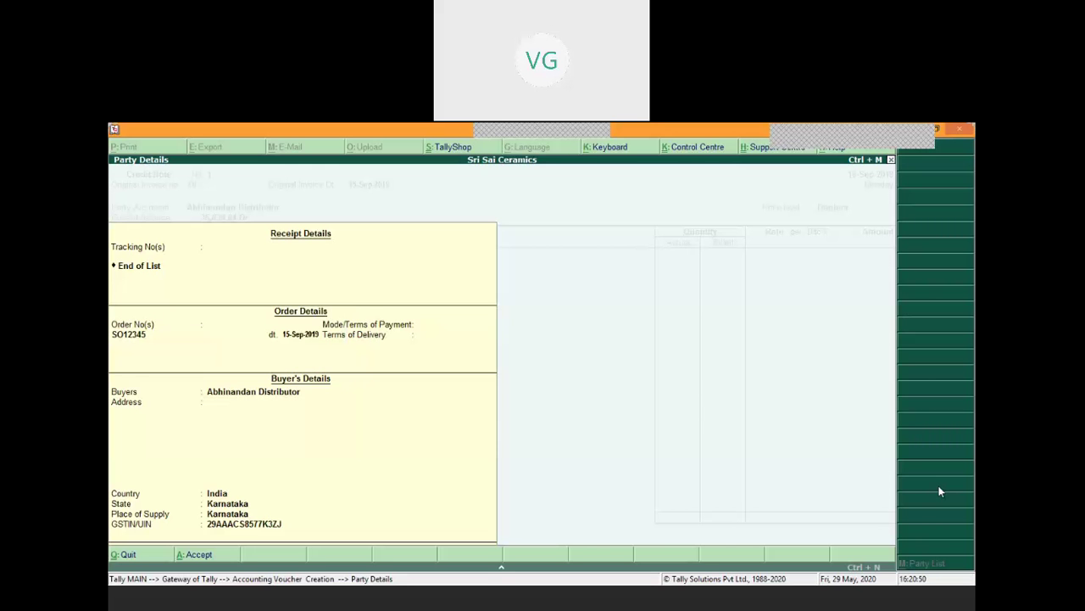
key("Return")
key("Return")
key("Return")
key("Return")
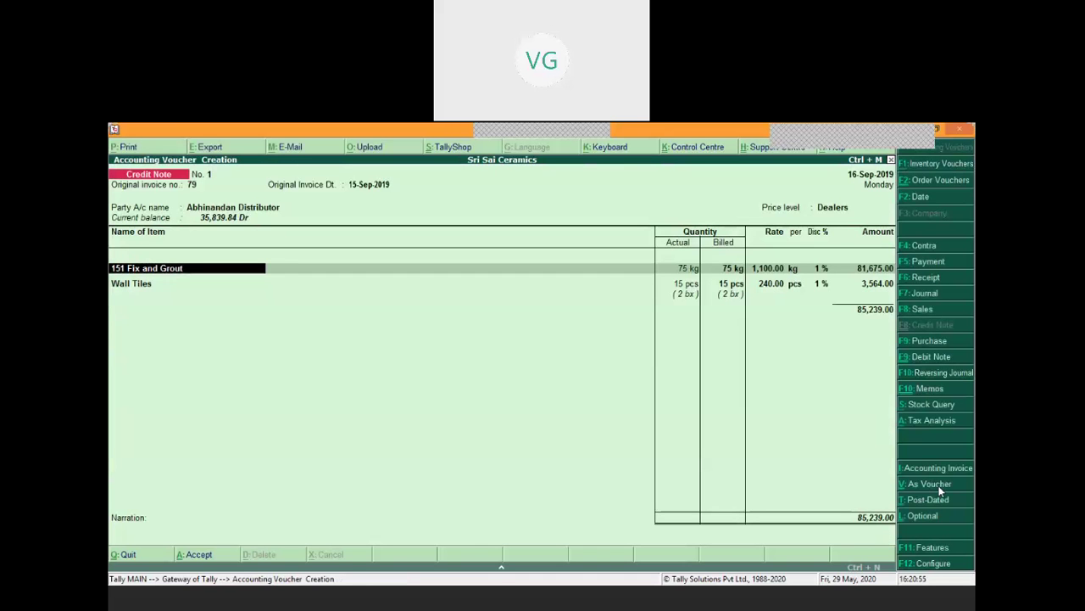
Leave the description of 151 Fix and Grout blank and allocate the item to Saleable Goods Godown.
key("Return")
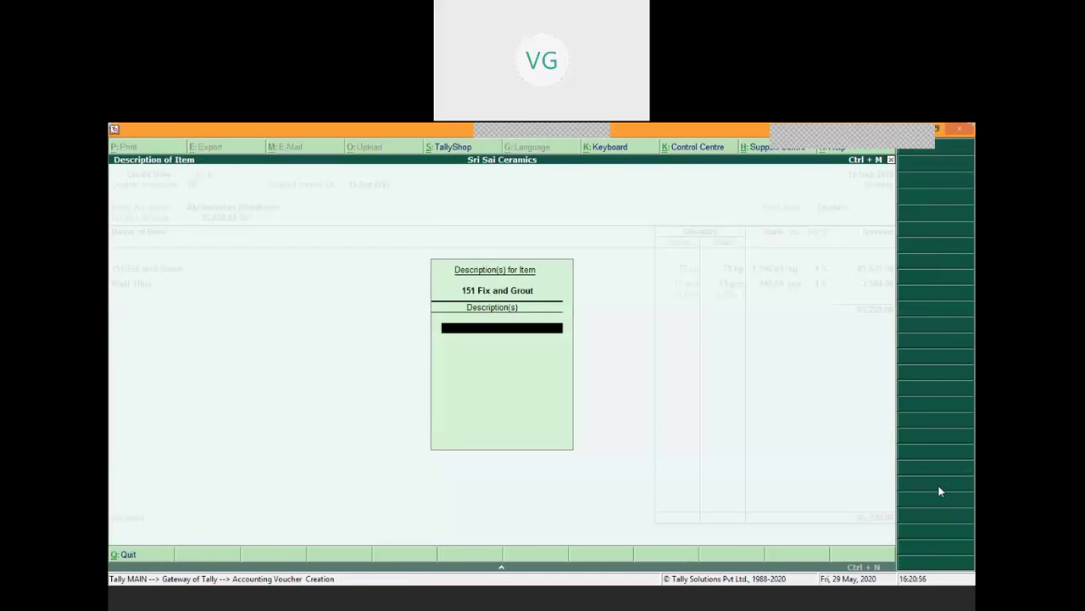
key("Return")
key("Return")
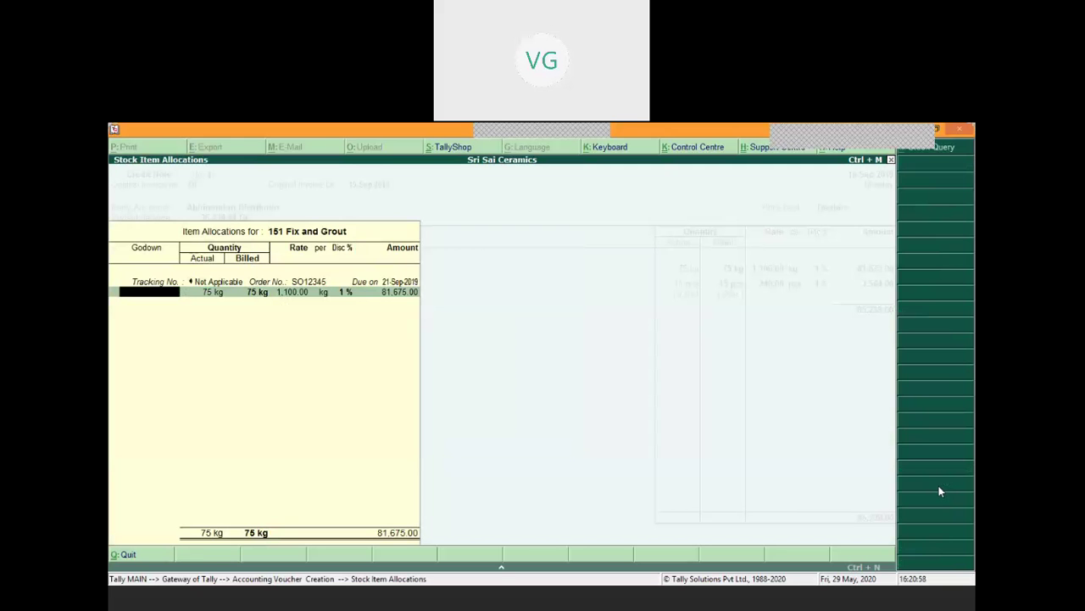
key("Down")
key("Down")
key("Down")
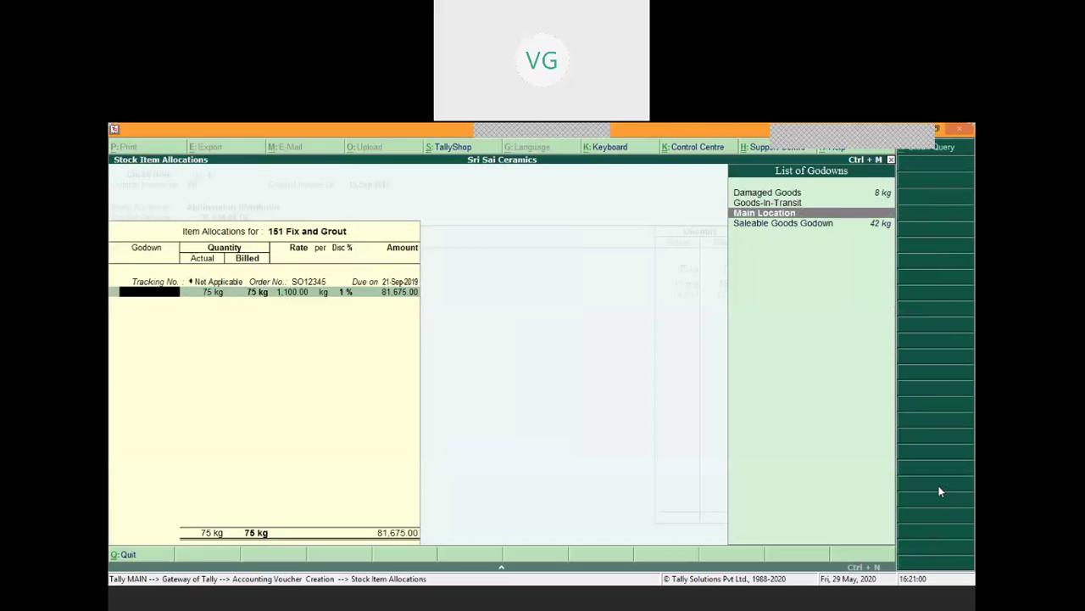
key("Return")
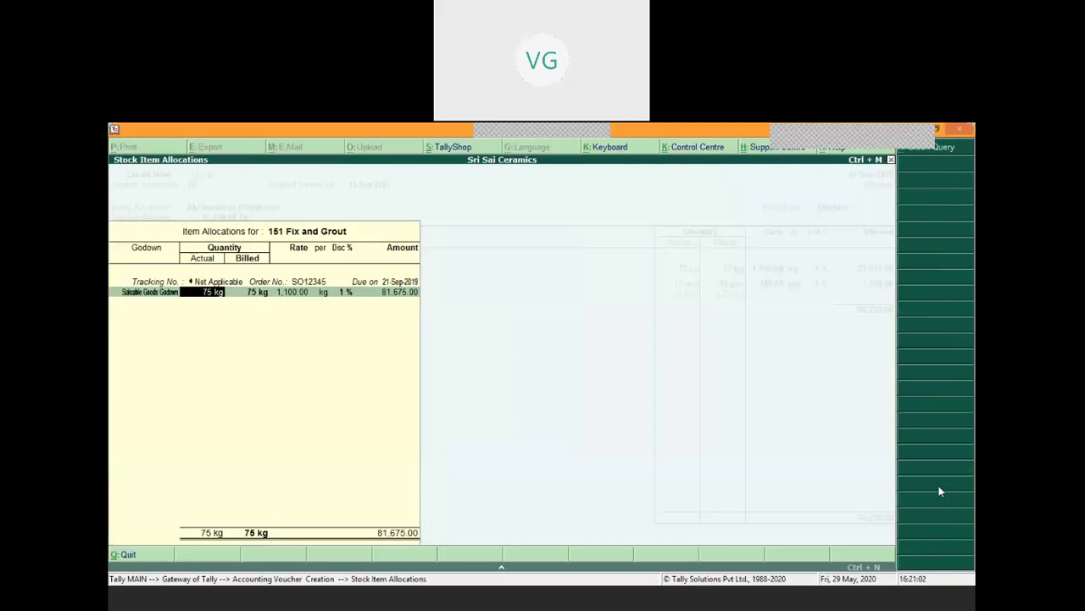
Set the actual and billed quantity of 151 Fix and Grout to 5 kg and accept its Sales ledger allocation.
type("5")
key("Return")
type("5")
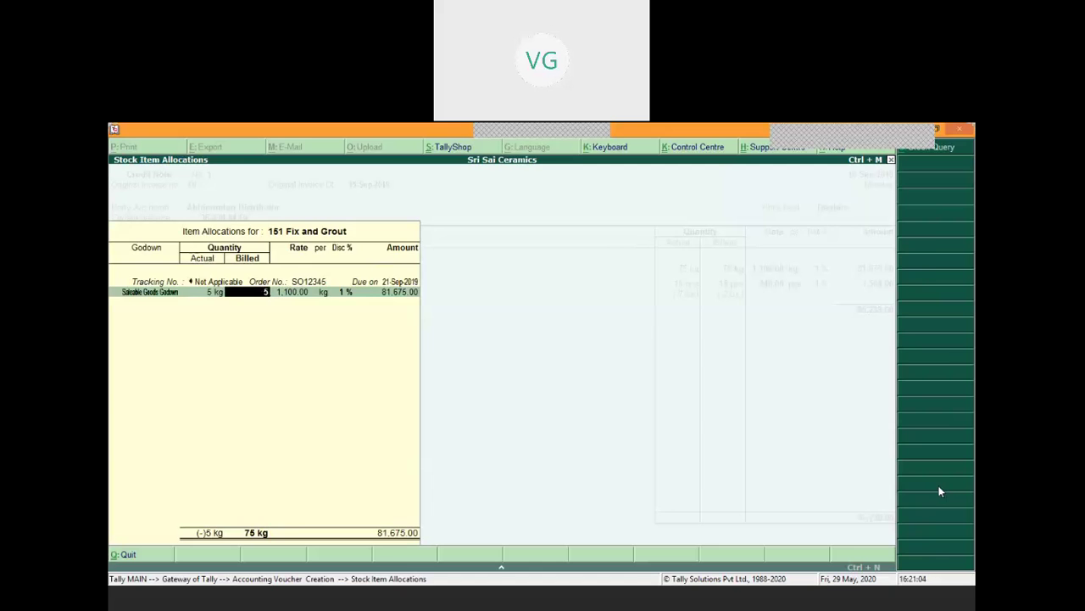
key("Return")
key("Return")
key("Return")
key("Return")
key("Return")
key("Return")
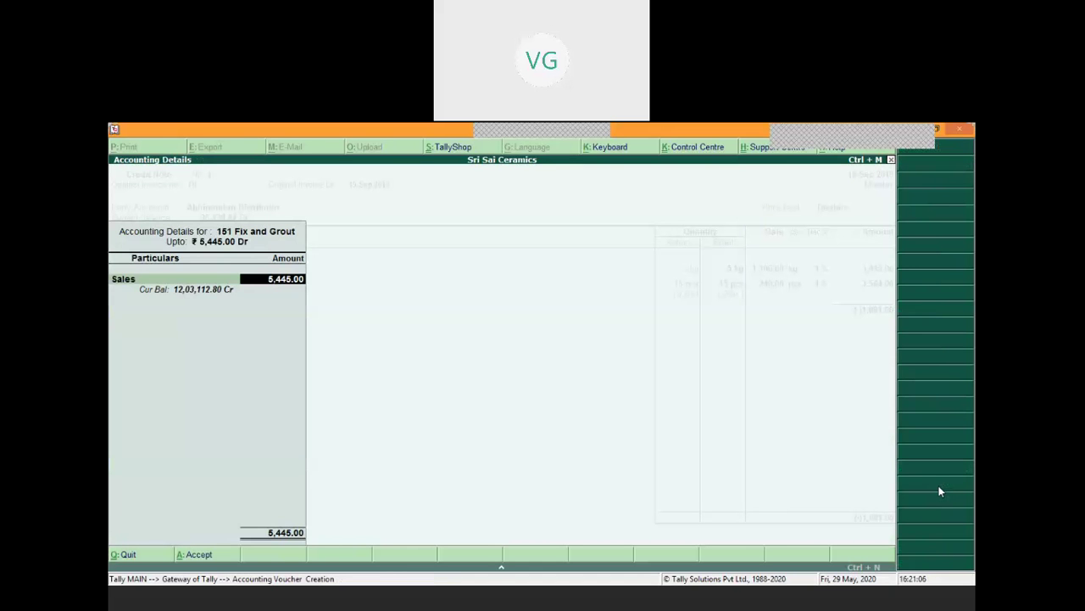
key("Return")
Replace the Wall Tiles line with End of List and add the Output CGST ledger to the credit note.
type("End")
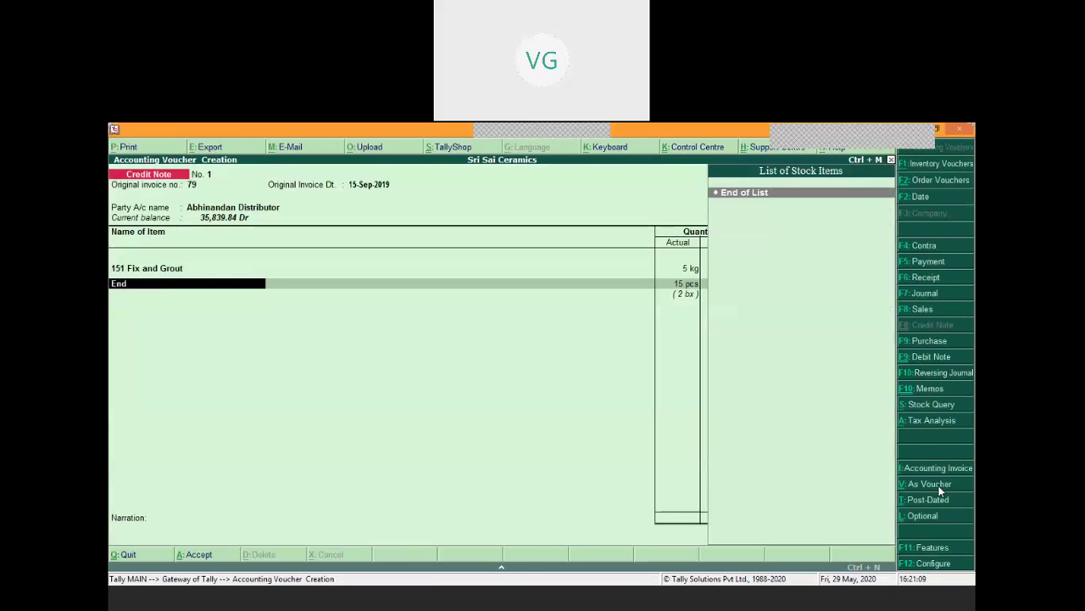
key("Return")
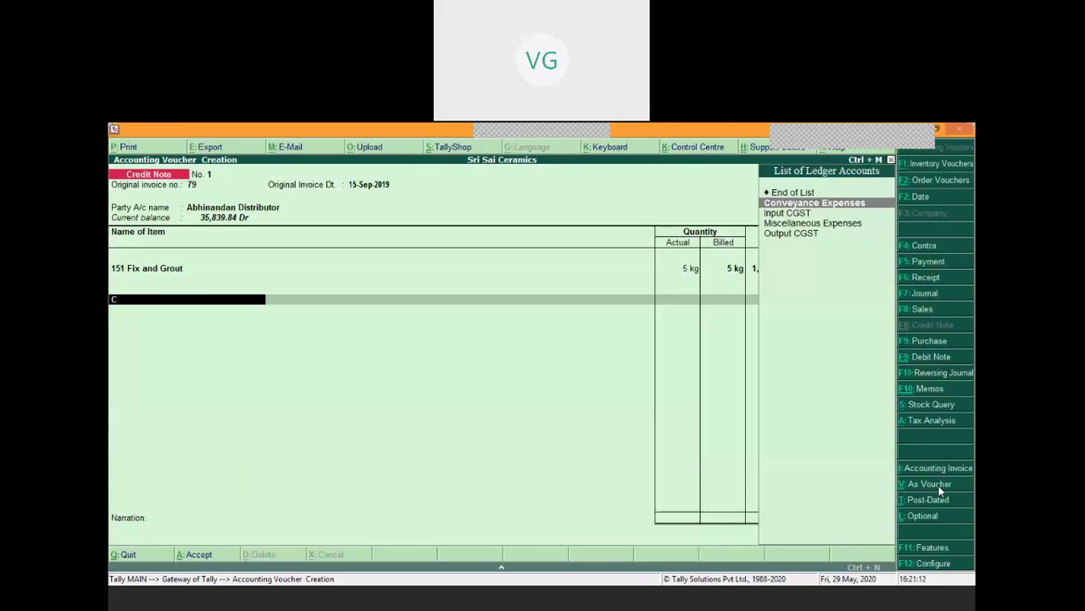
type("Cg")
key("Down")
key("Down")
key("Return")
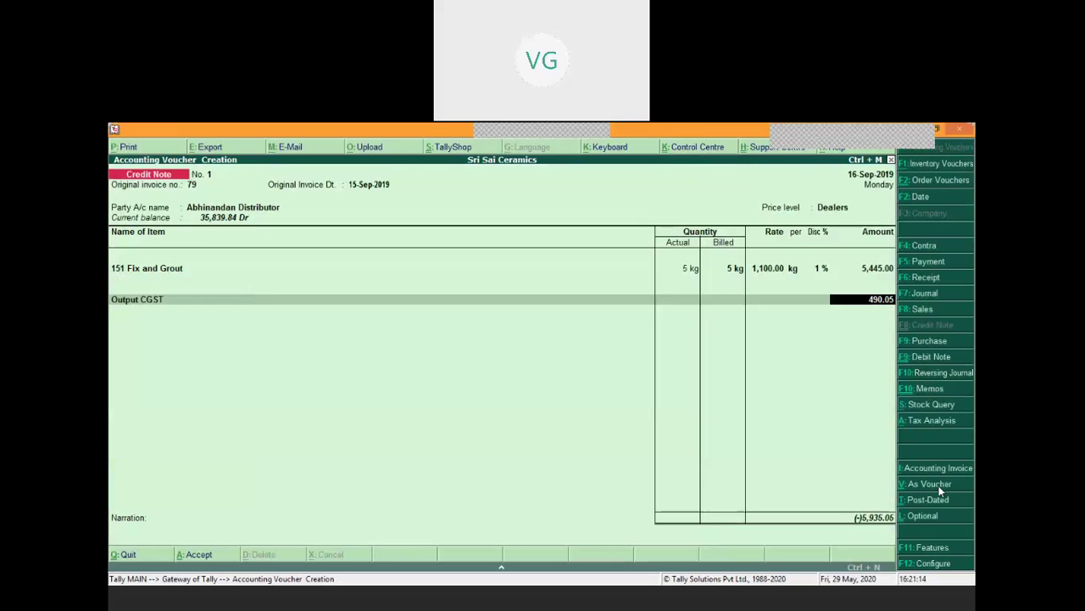
Accept the Output CGST amount and add the Output SGST ledger to the credit note with its calculated amount.
key("Return")
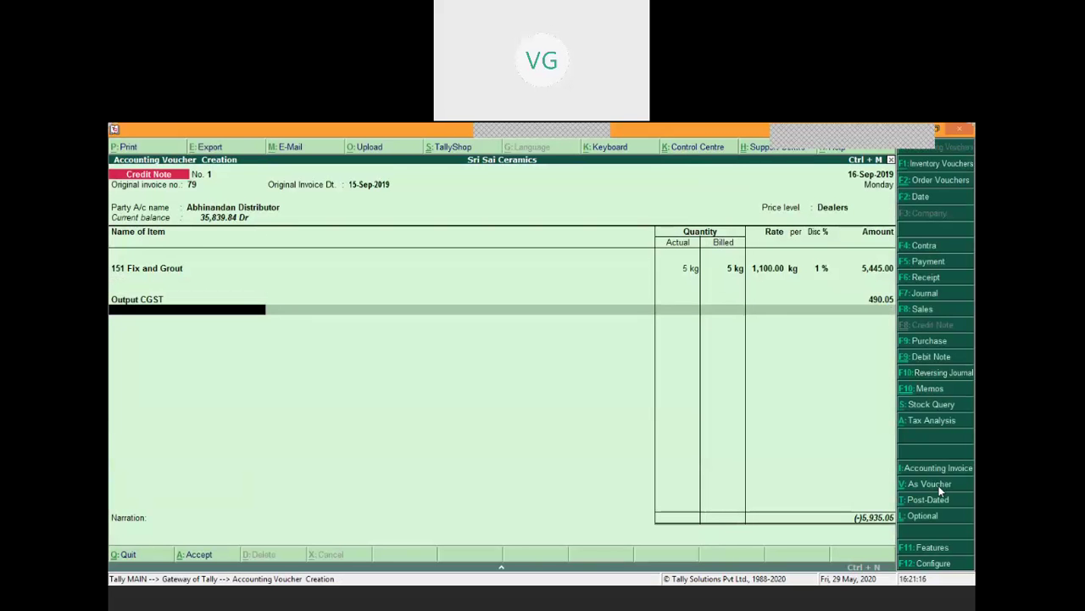
type("O")
key("Down")
key("Down")
key("Down")
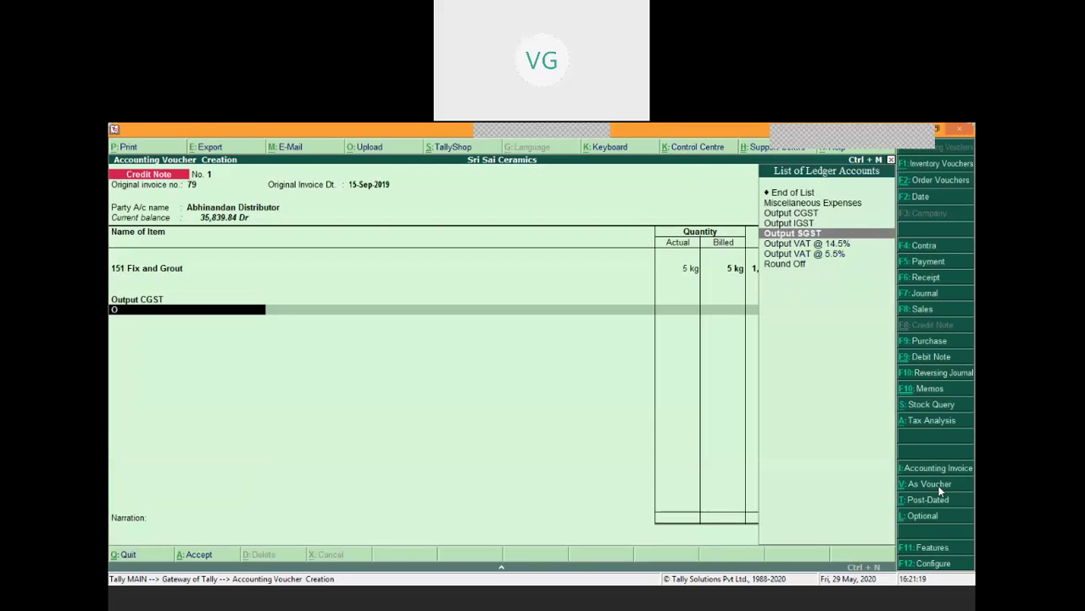
type("u")
key("Return")
key("Return")
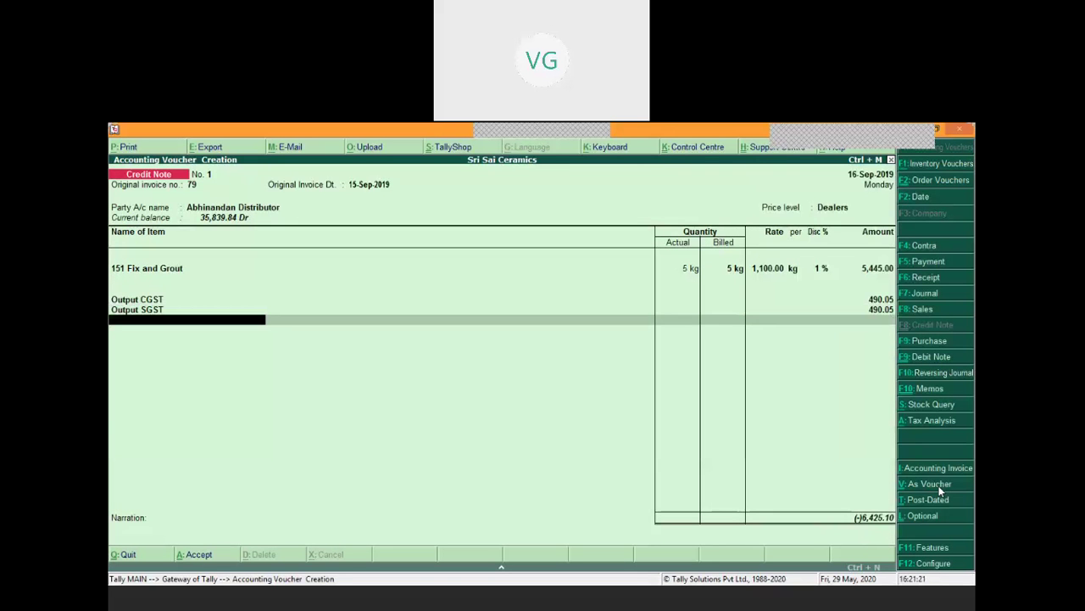
Add the Round Off ledger, end the ledger list and choose Agst Ref for the party's bill-wise allocation.
type("R")
key("Return")
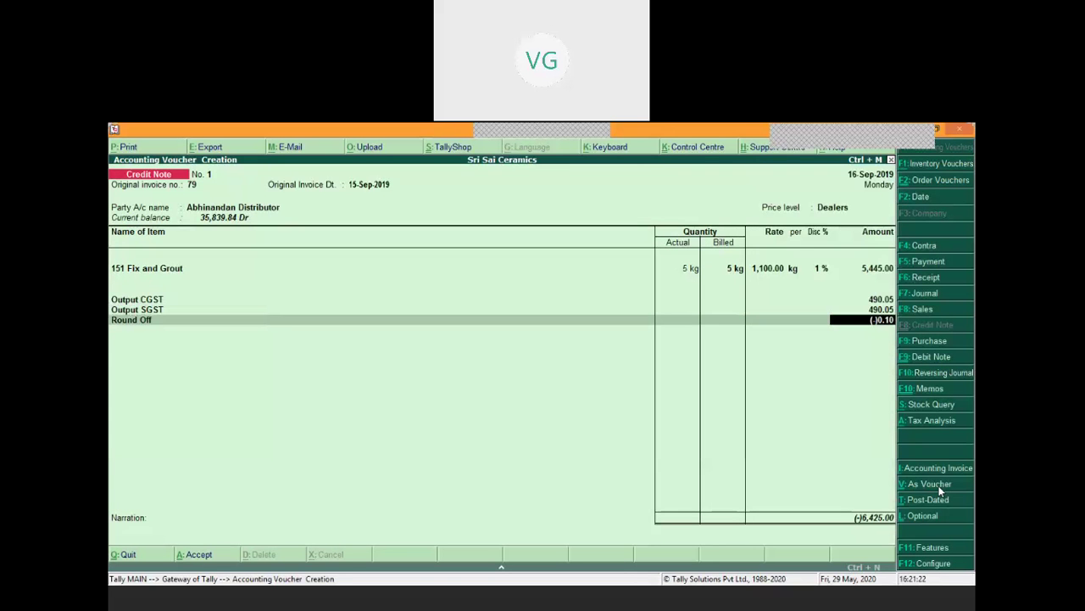
key("Return")
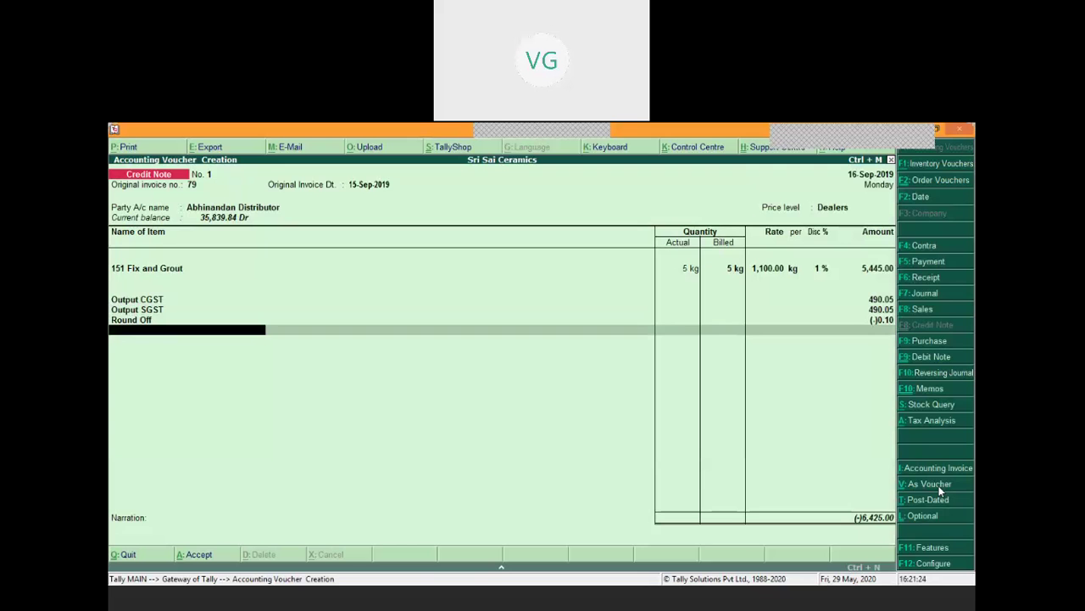
key("Return")
key("Return")
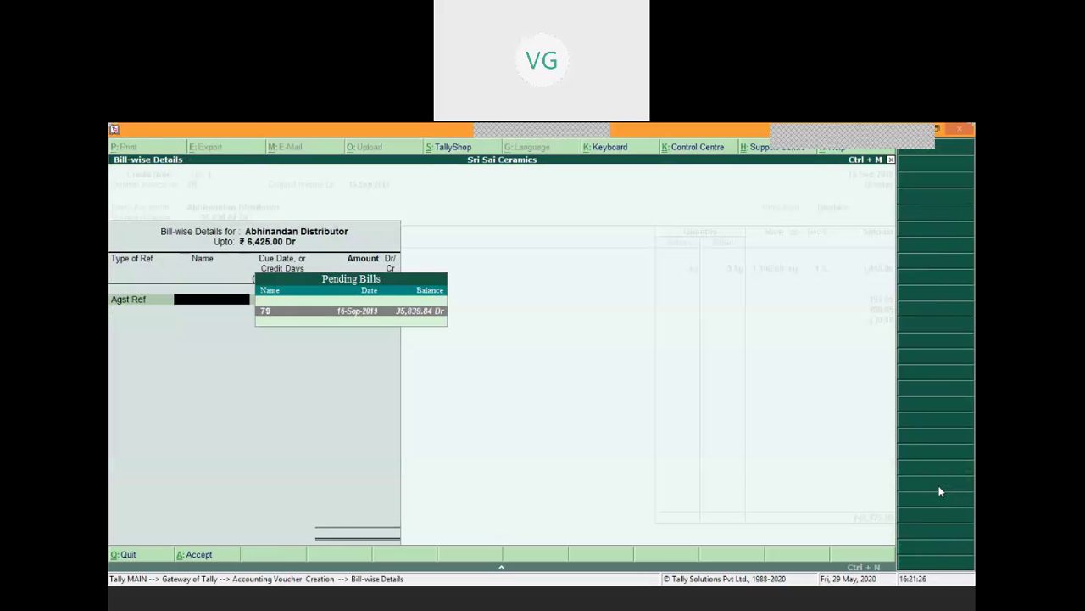
Allocate the first bill-wise line against pending bill 79 with its full balance.
key("Return")
key("Return")
key("Return")
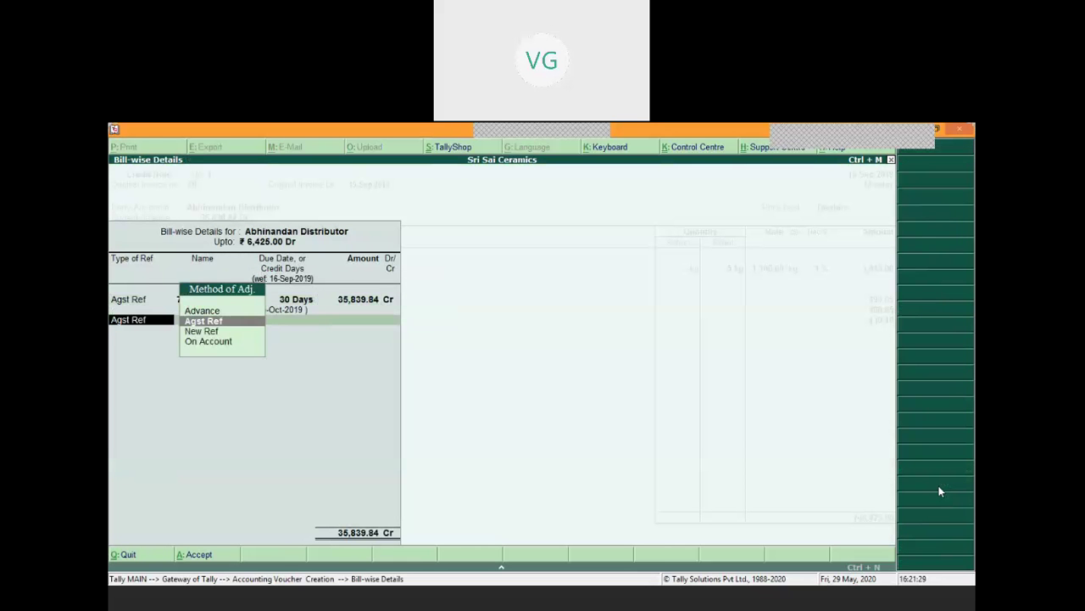
key("Return")
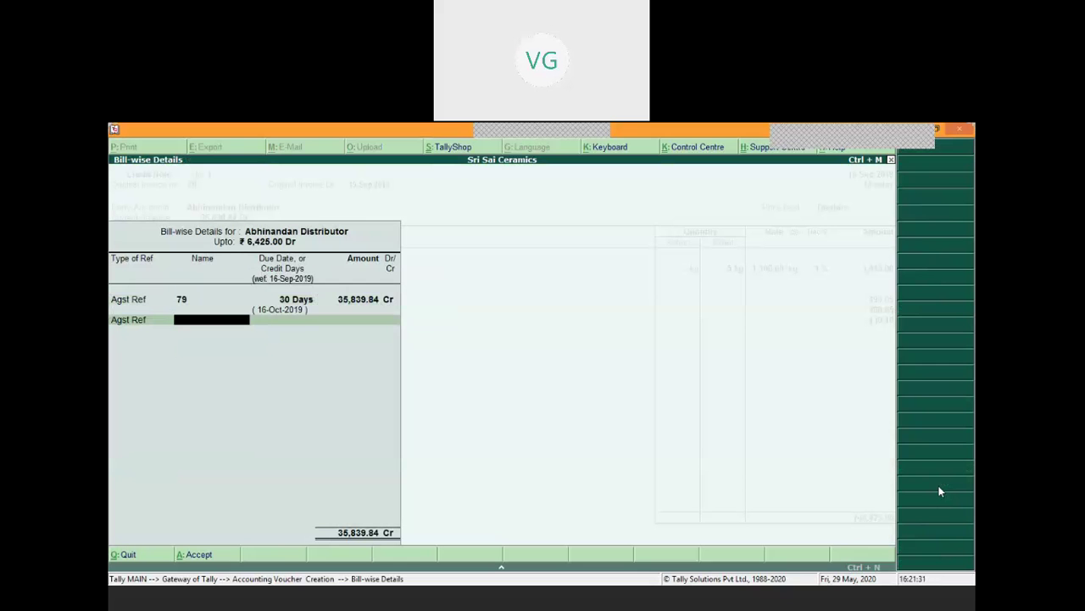
Return to the first bill-wise line and change its reference type to New Ref.
key("BackSpace")
key("BackSpace")
key("BackSpace")
key("BackSpace")
key("BackSpace")
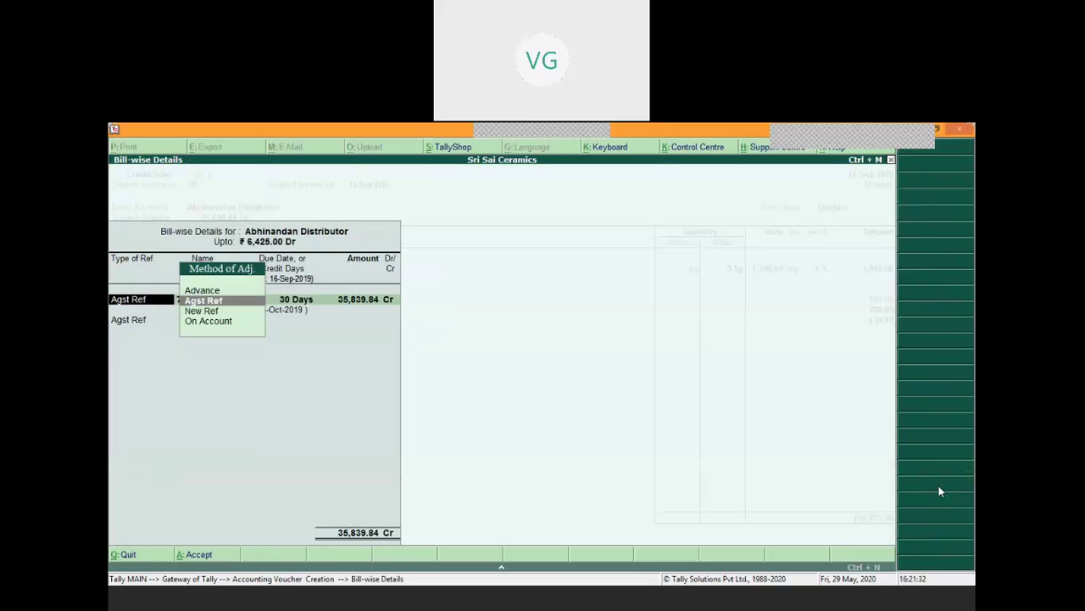
key("Down")
key("Return")
key("Return")
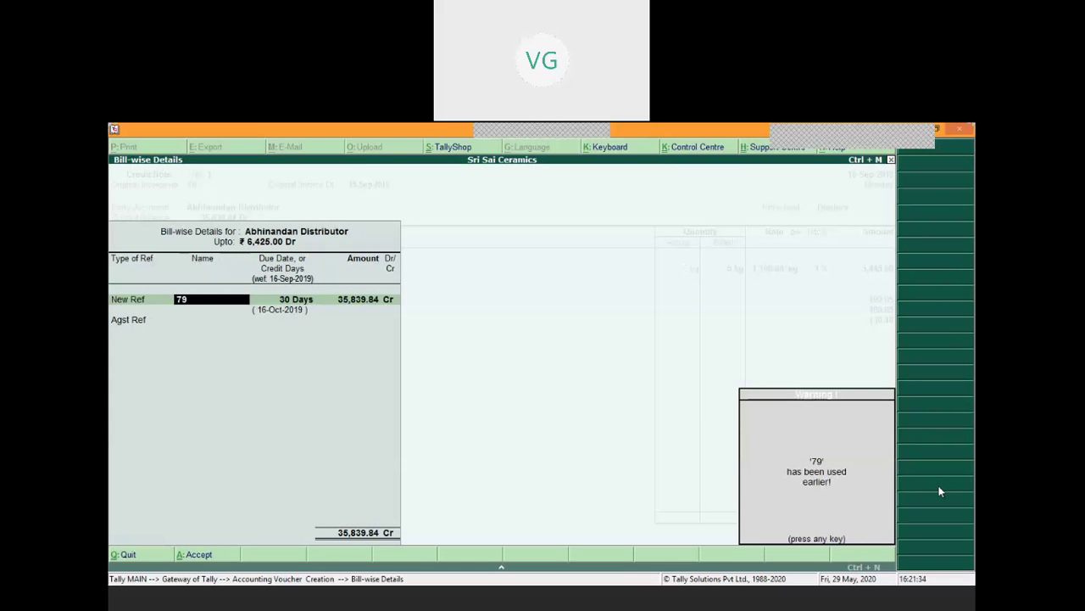
Name the new bill reference 1 and accept its credit period, amount and Cr side.
key("Return")
key("Return")
key("BackSpace")
key("BackSpace")
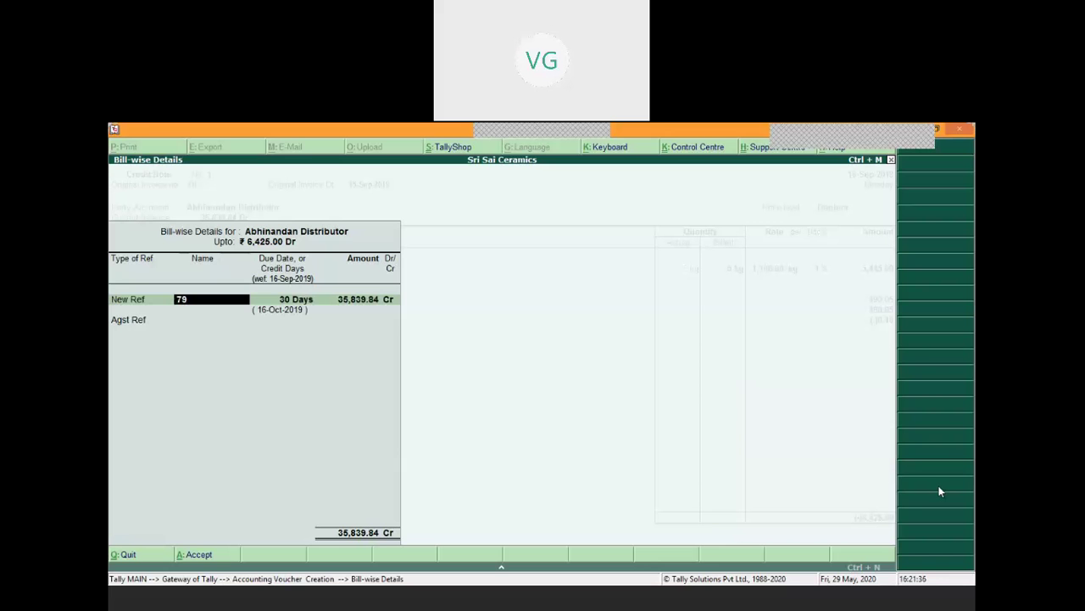
type("1")
key("Return")
key("Return")
key("Return")
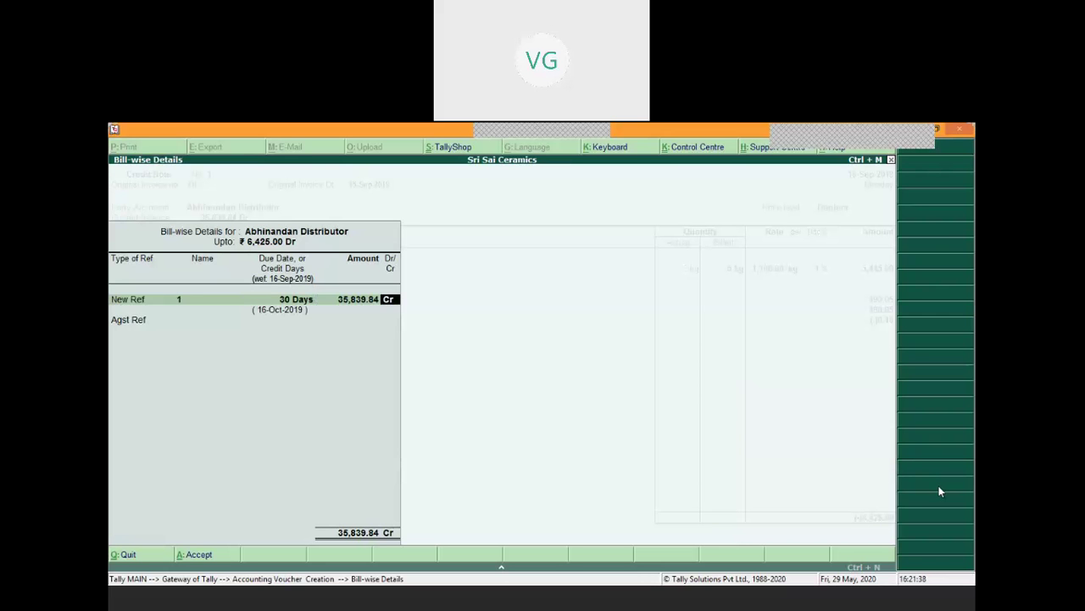
key("Return")
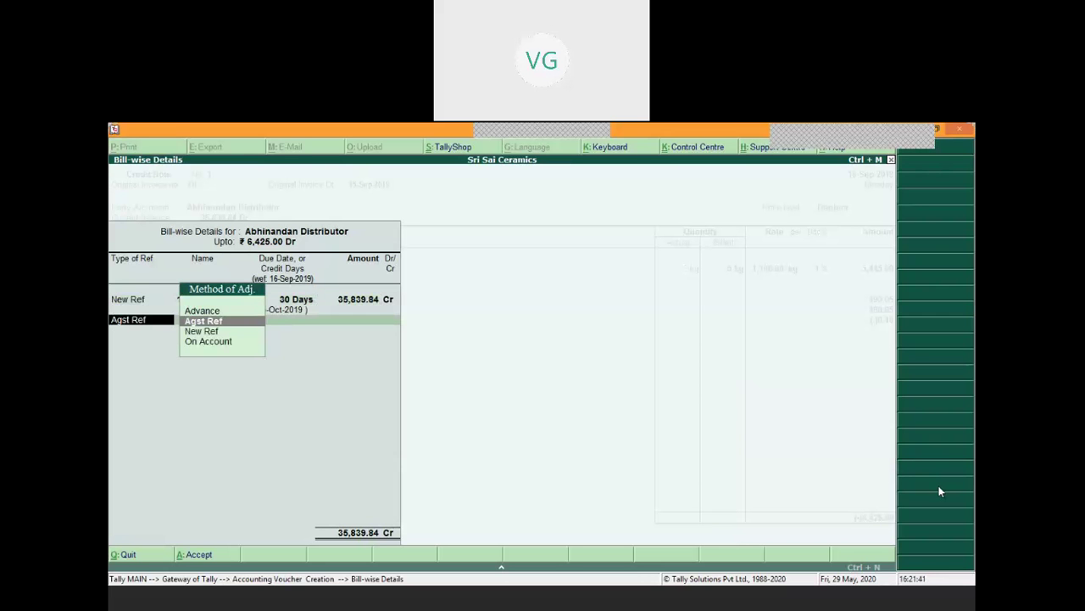
Leave and reopen the bill-wise details, and set the New Ref amount to 6,425.
key("Escape")
key("Escape")
key("Return")
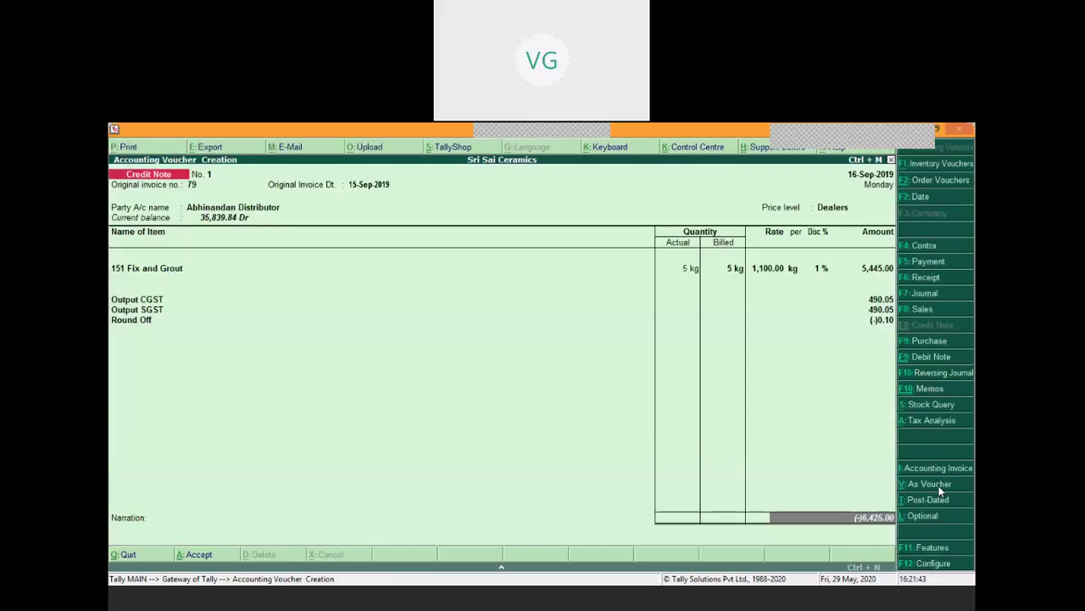
key("Return")
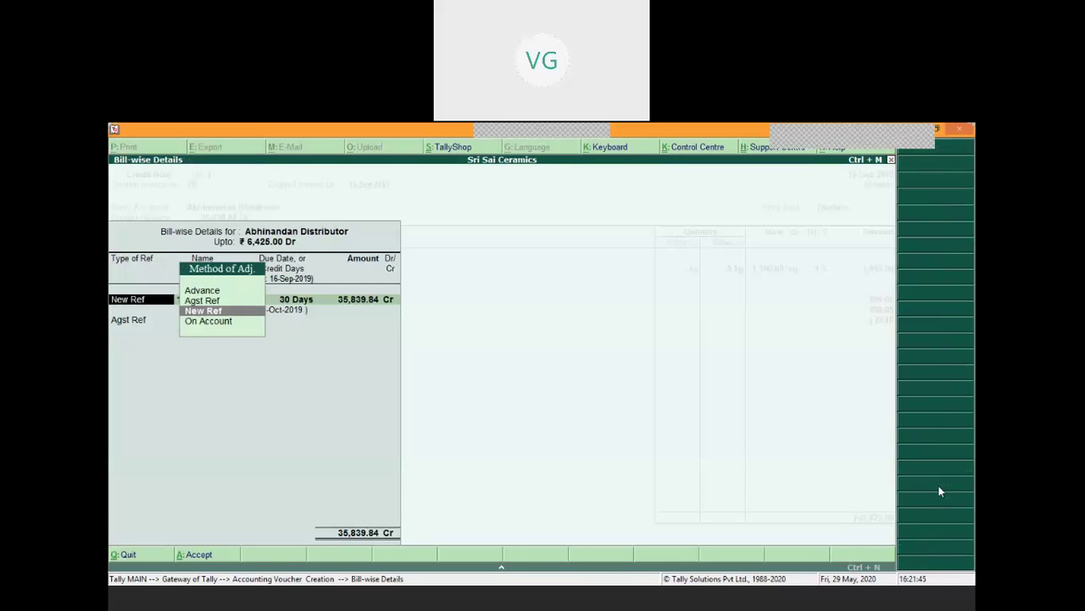
key("Return")
key("Return")
key("Return")
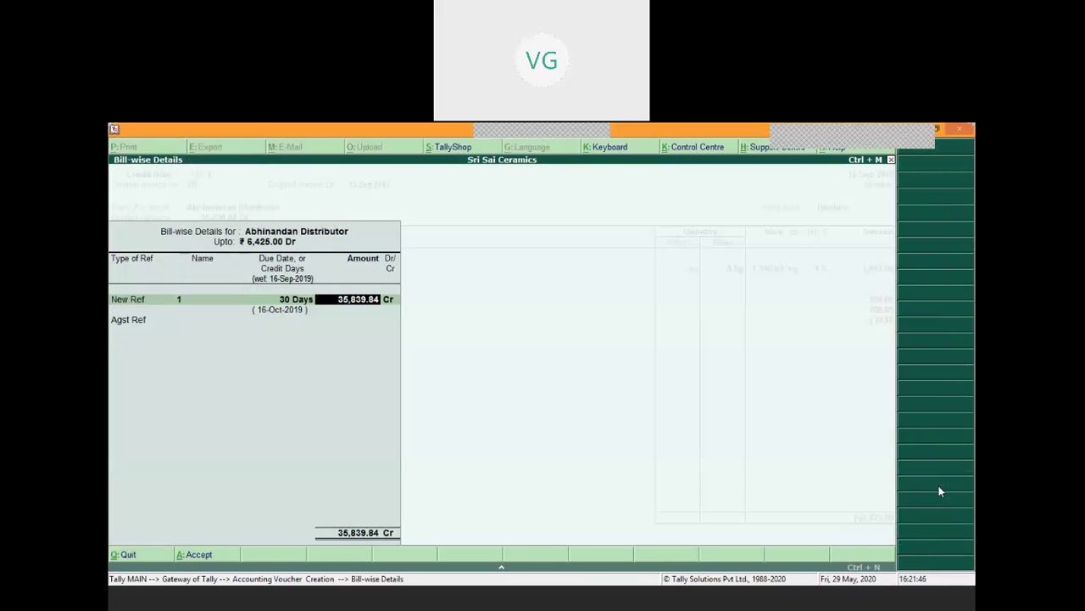
type("6,4")
type("25")
key("Return")
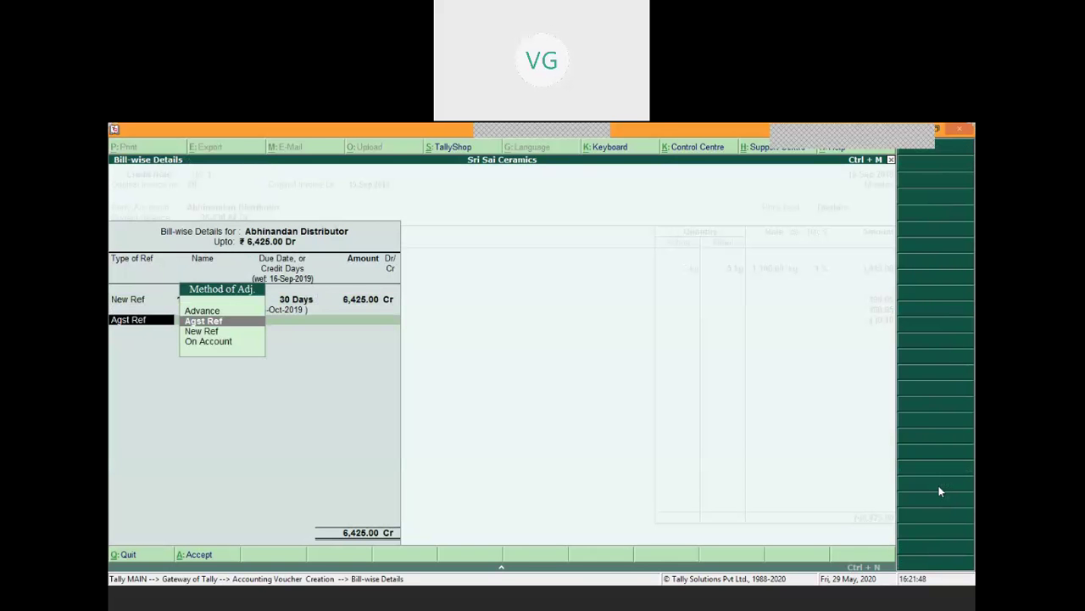
Accept the bill-wise details without a second reference and try to save the credit note with a blank narration.
key("Return")
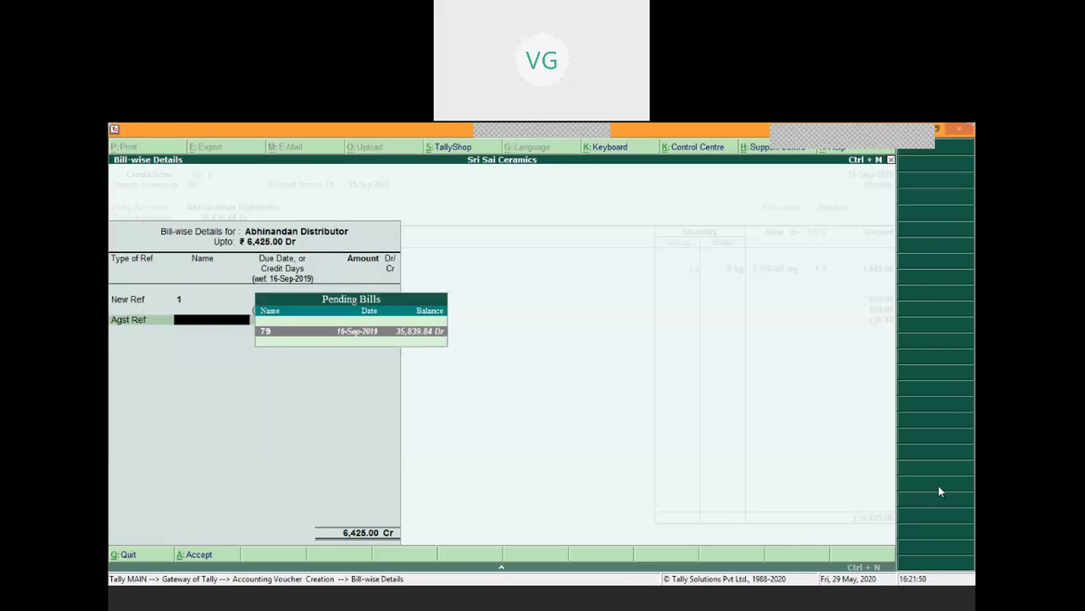
key("BackSpace")
key("BackSpace")
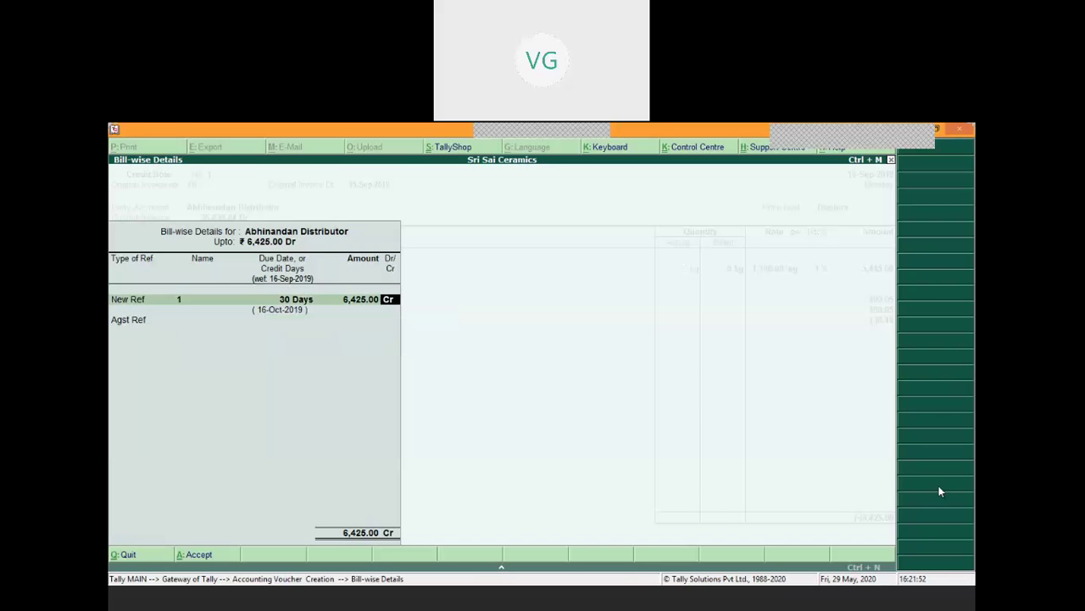
key("ctrl+a")
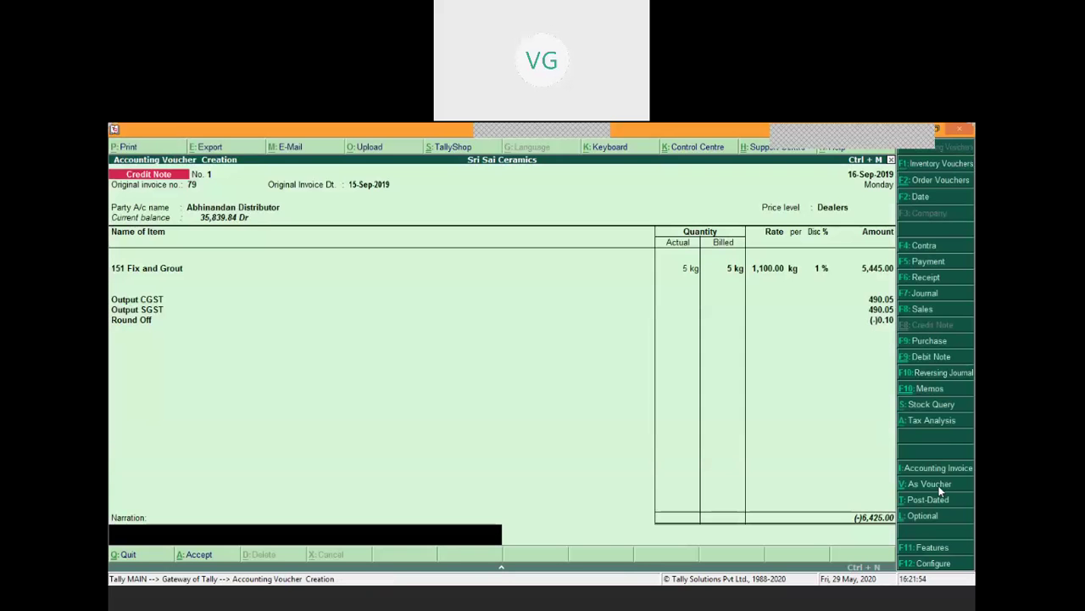
key("Return")
key("Return")
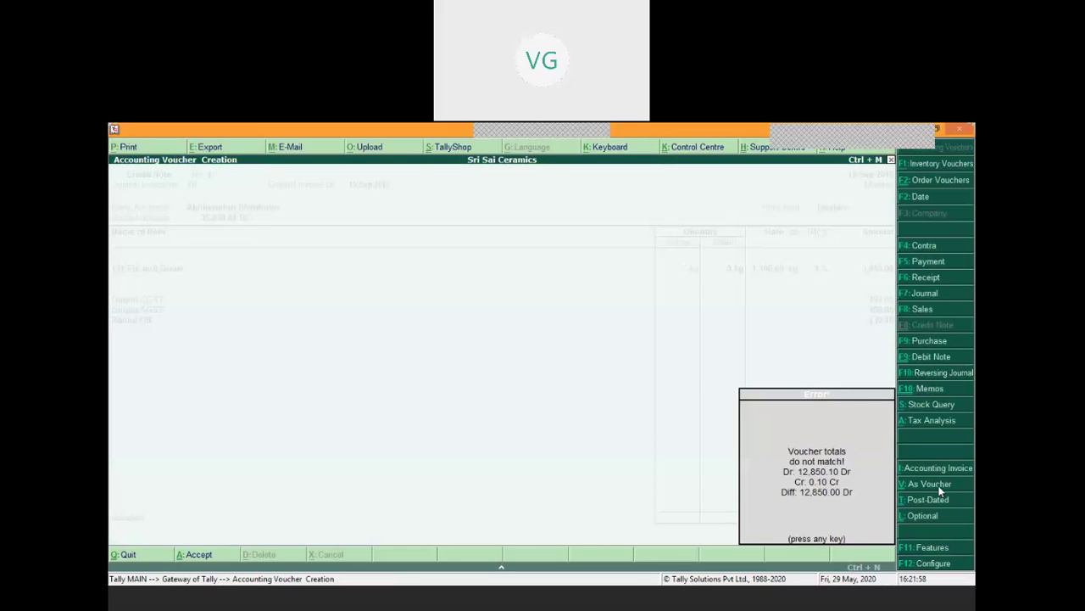
key("Escape")
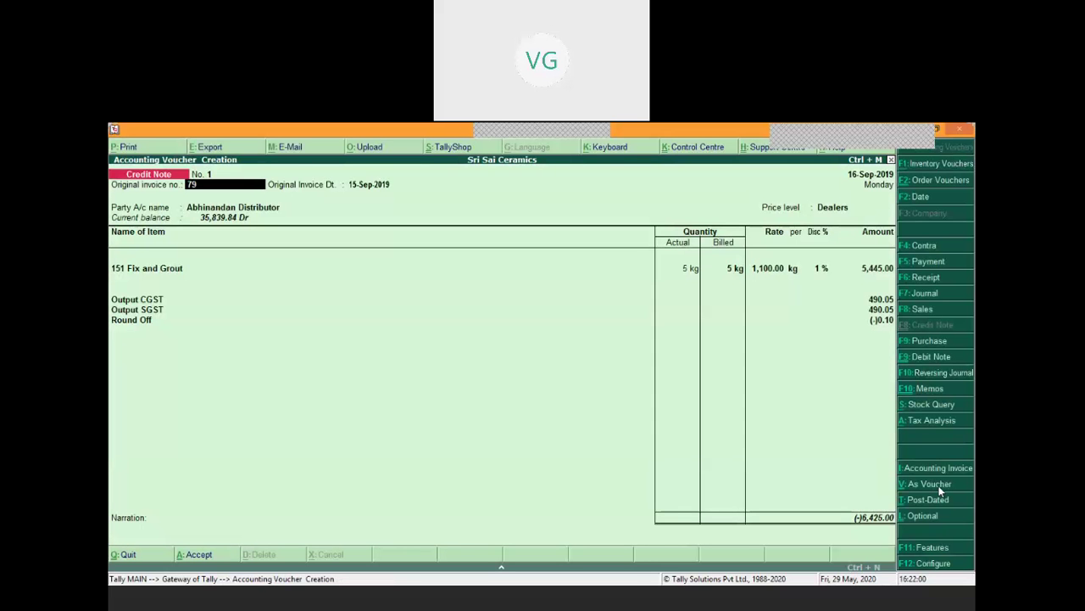
Reopen the party's bill-wise details and set the 6,425.00 New Ref line to Cr.
left_click(875, 521)
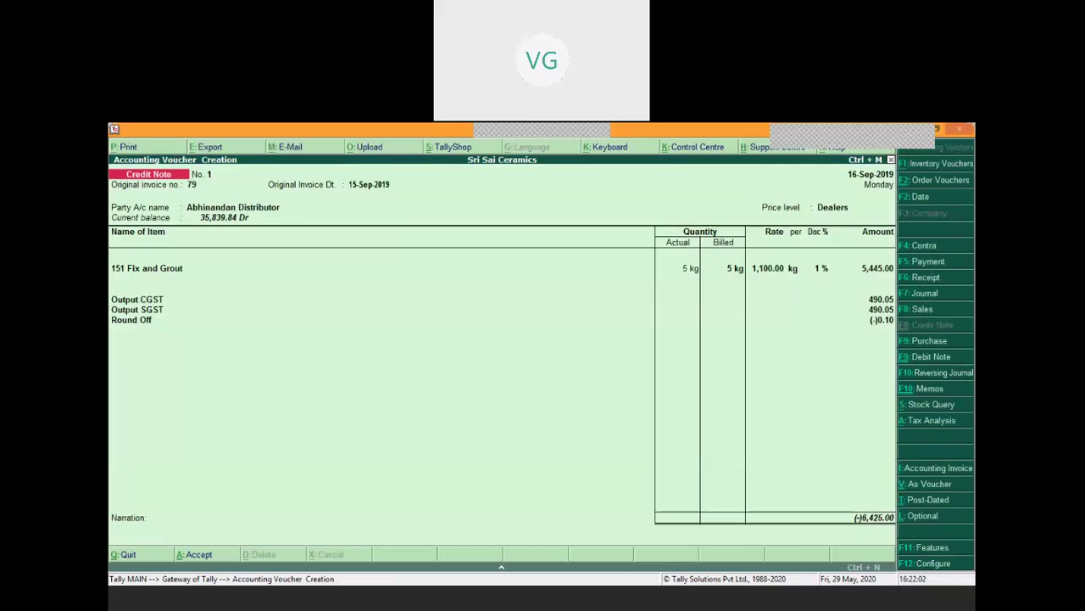
key("Return")
key("Return")
key("Return")
key("Return")
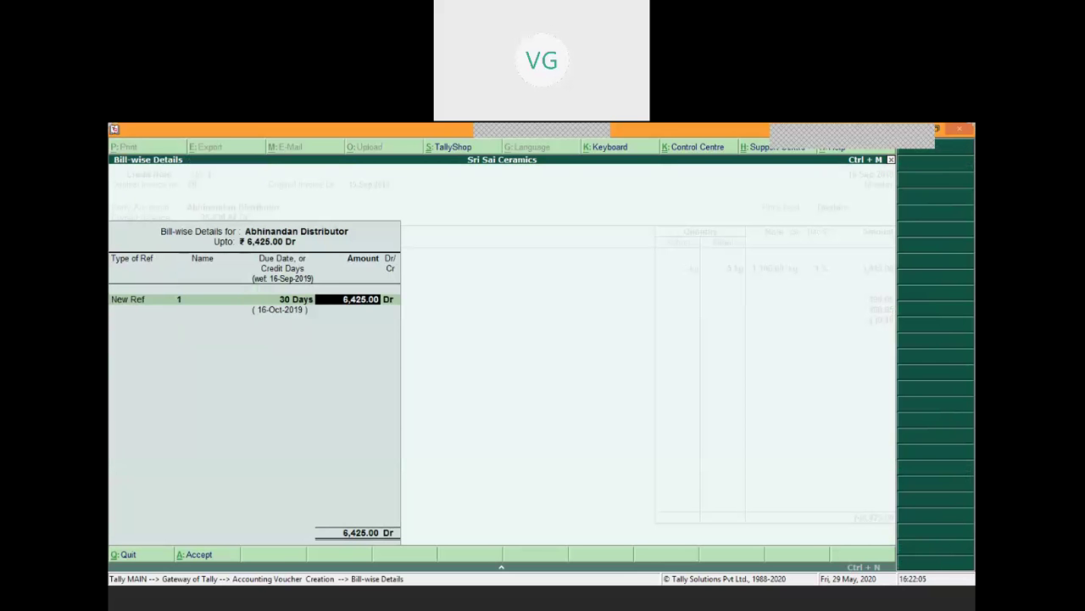
key("Return")
key("c")
key("Return")
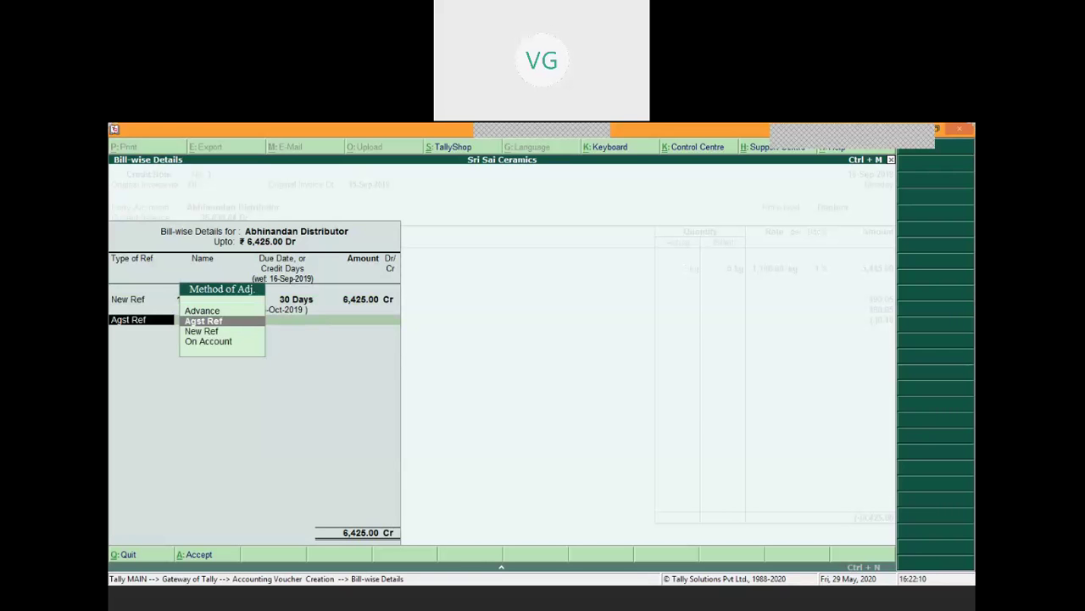
Add a second bill-wise line as Agst Ref against pending bill 79 with its full balance.
key("Return")
key("Return")
key("Return")
key("Return")
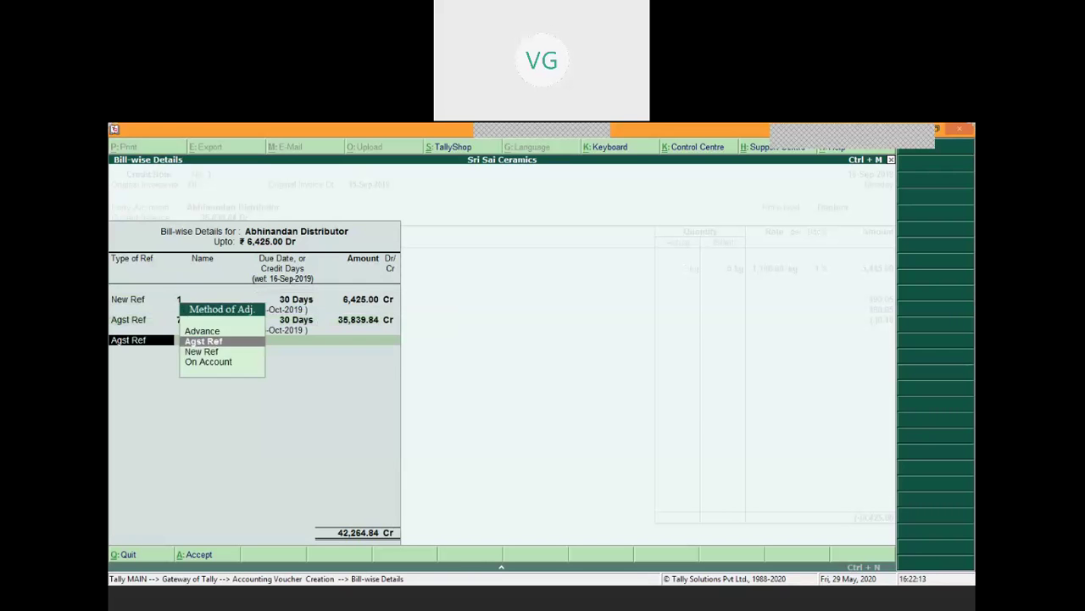
key("Return")
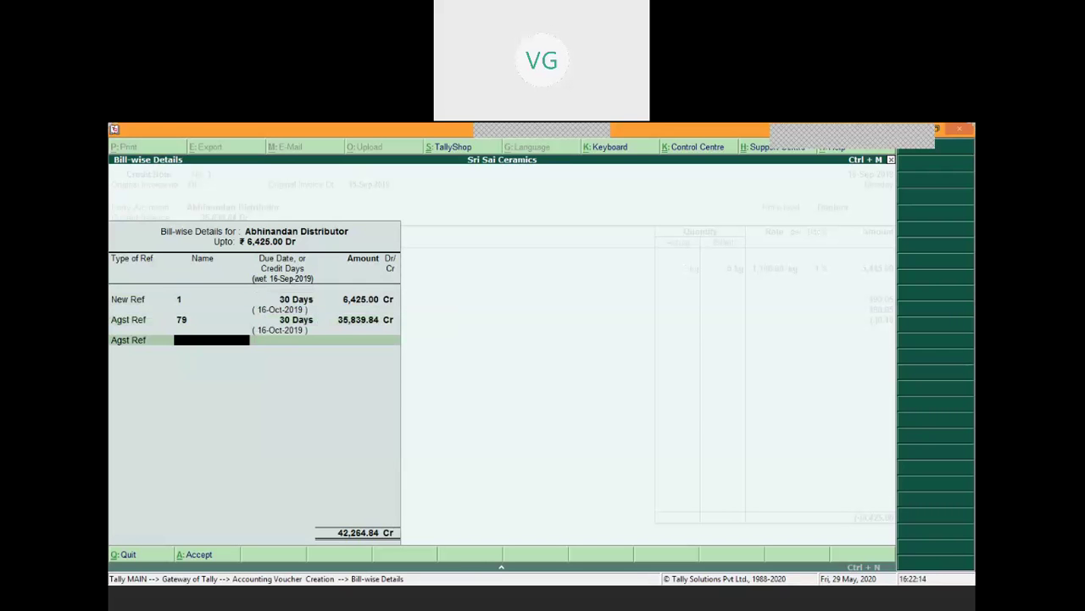
Review the New Ref and Agst Ref lines in the reopened bill-wise details and leave them.
key("Escape")
key("Return")
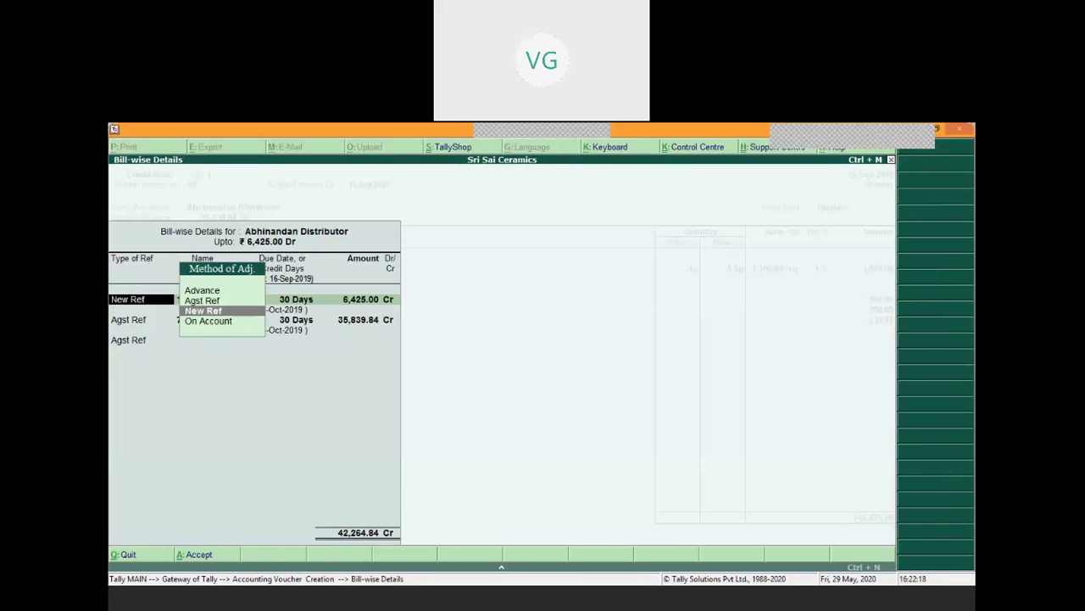
key("Return")
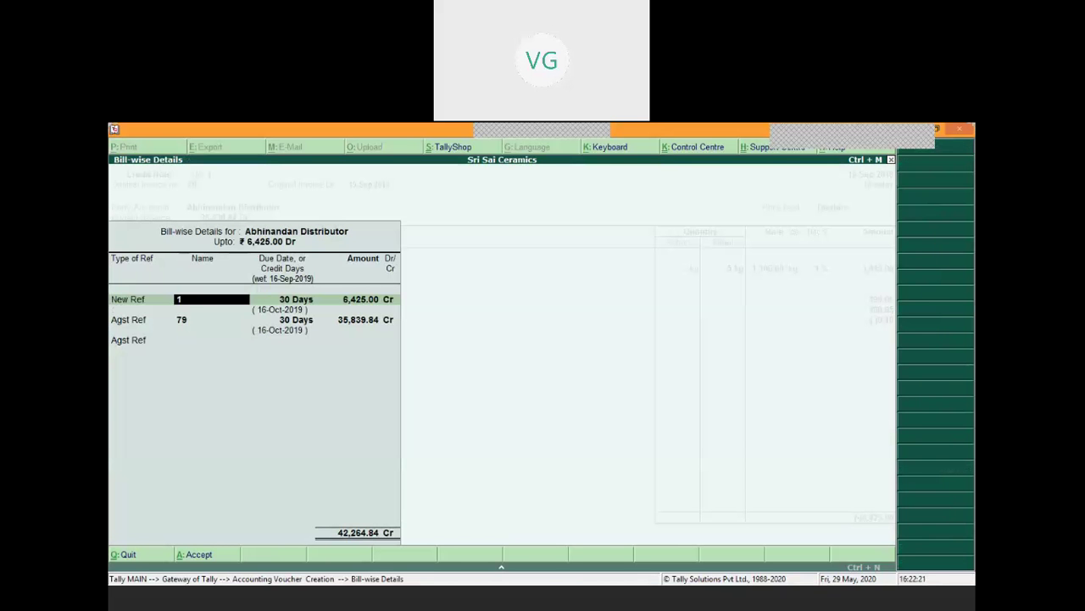
key("Return")
key("Return")
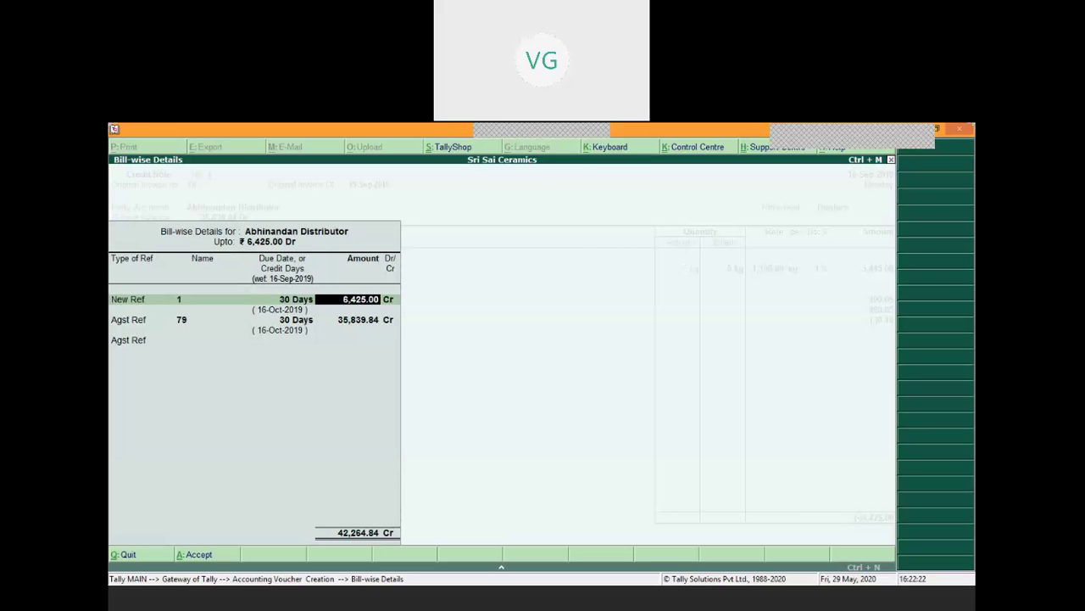
key("Return")
key("Return")
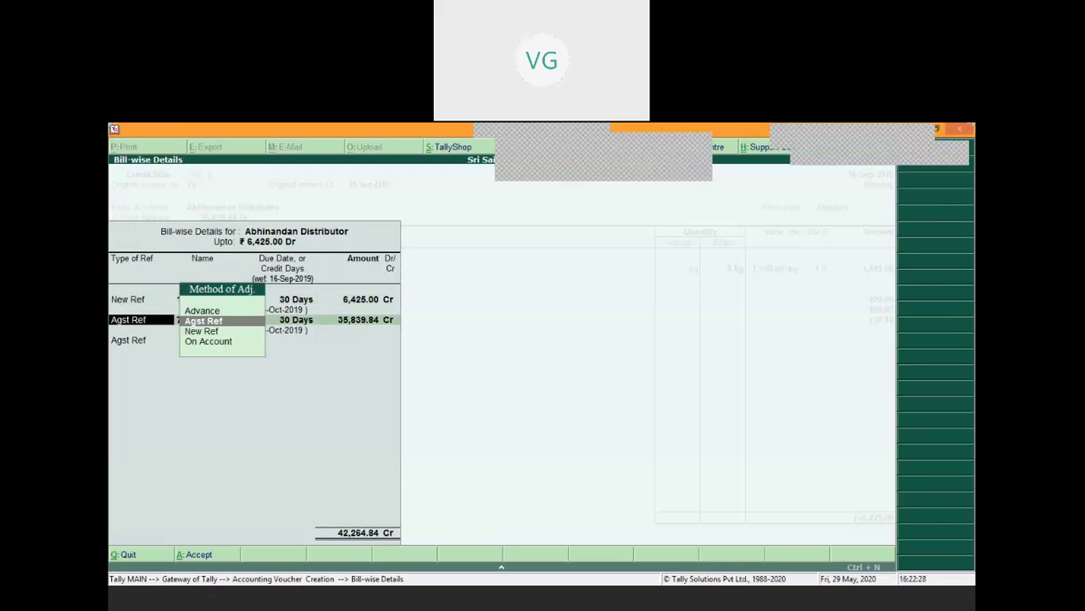
key("Escape")
key("y")
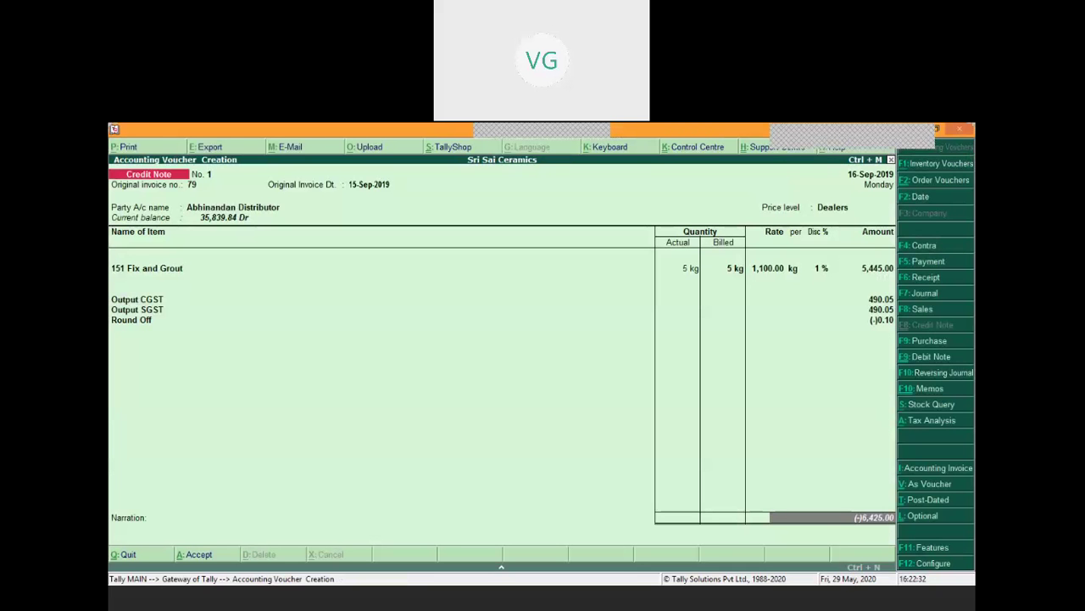
Reopen the bill-wise details and change the first line's reference type to On Account.
key("Return")
key("Escape")
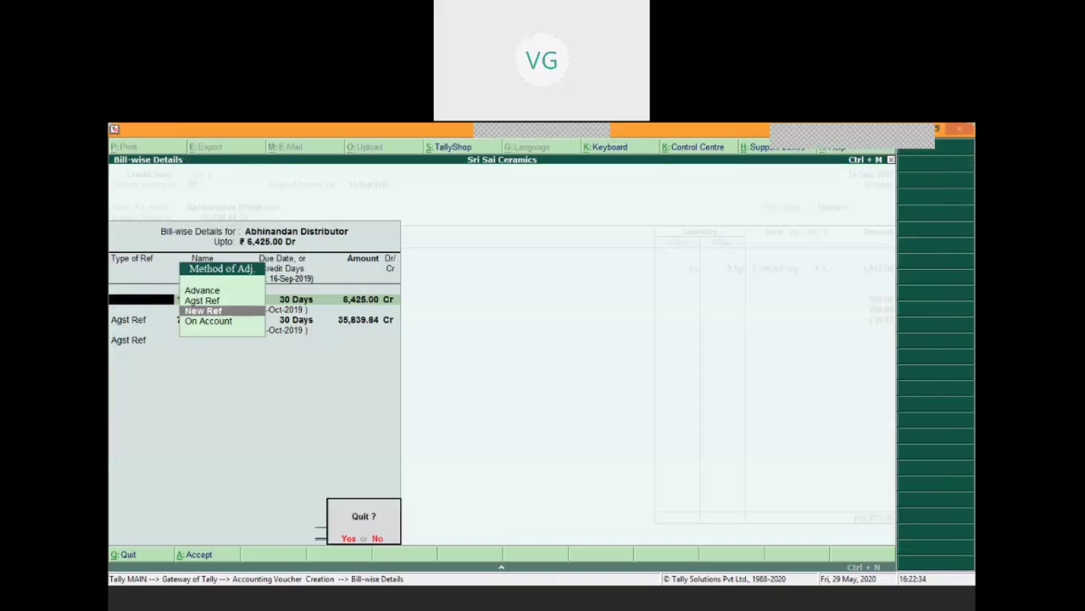
key("y")
key("Return")
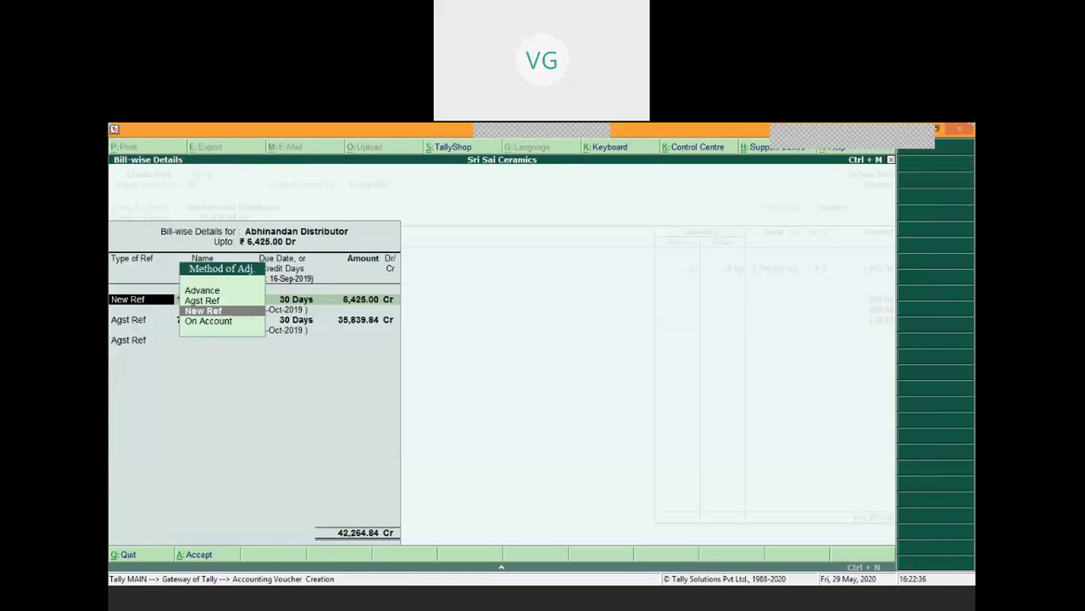
key("Down")
key("Return")
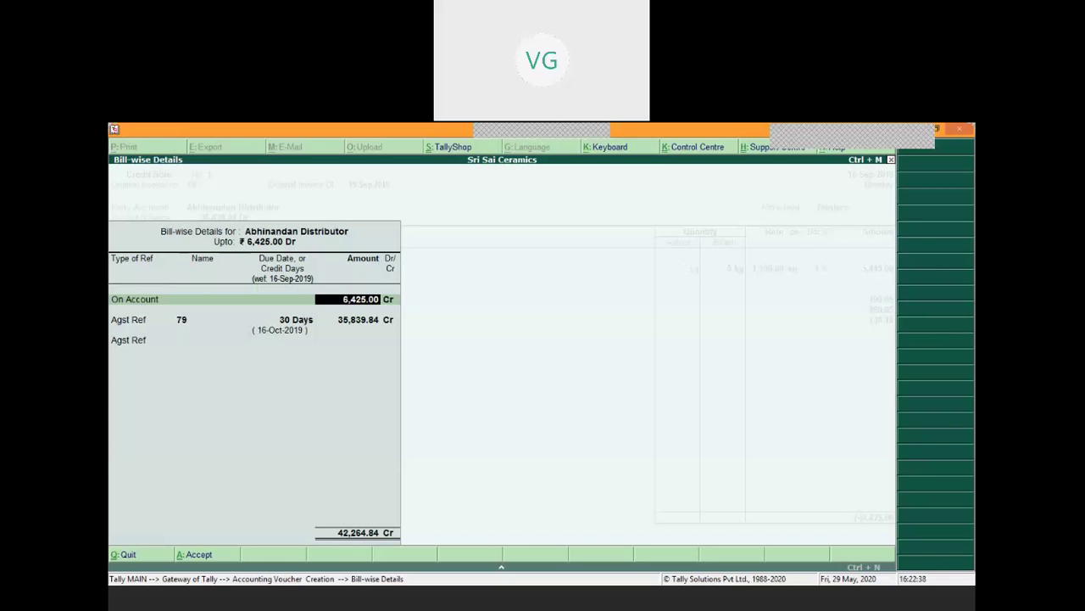
Leave the bill-wise details and discard the unfinished credit note to get back to a blank one.
key("Return")
key("Return")
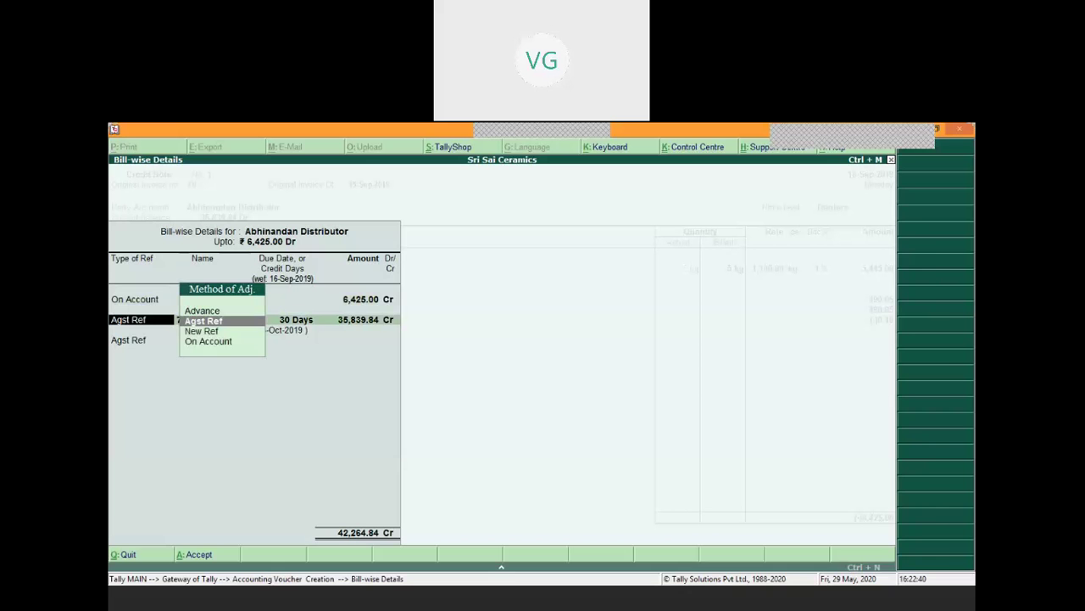
key("Escape")
key("Return")
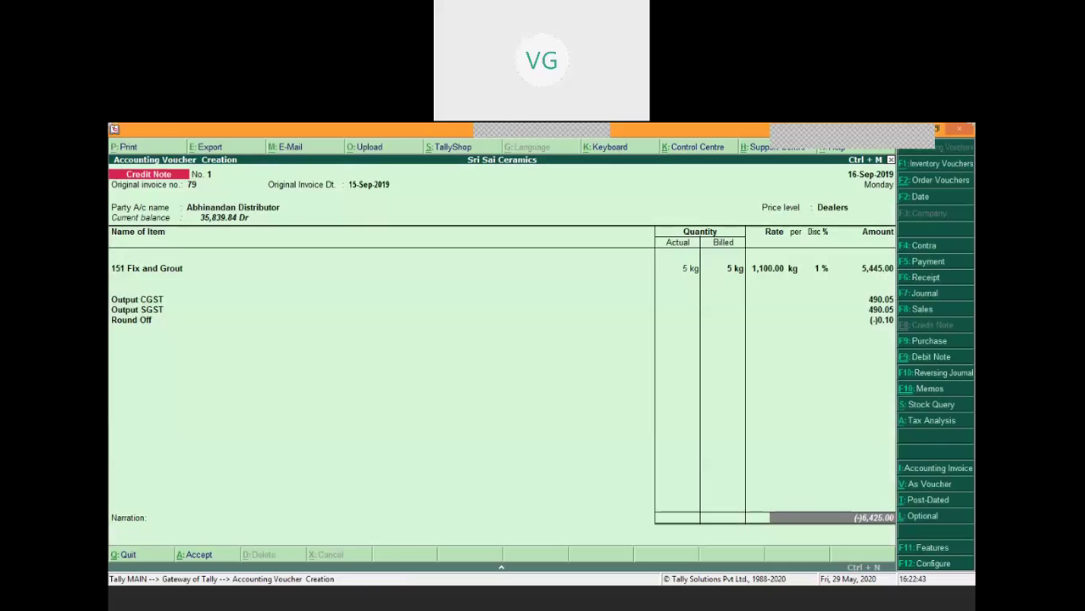
key("Escape")
key("Return")
key("Return")
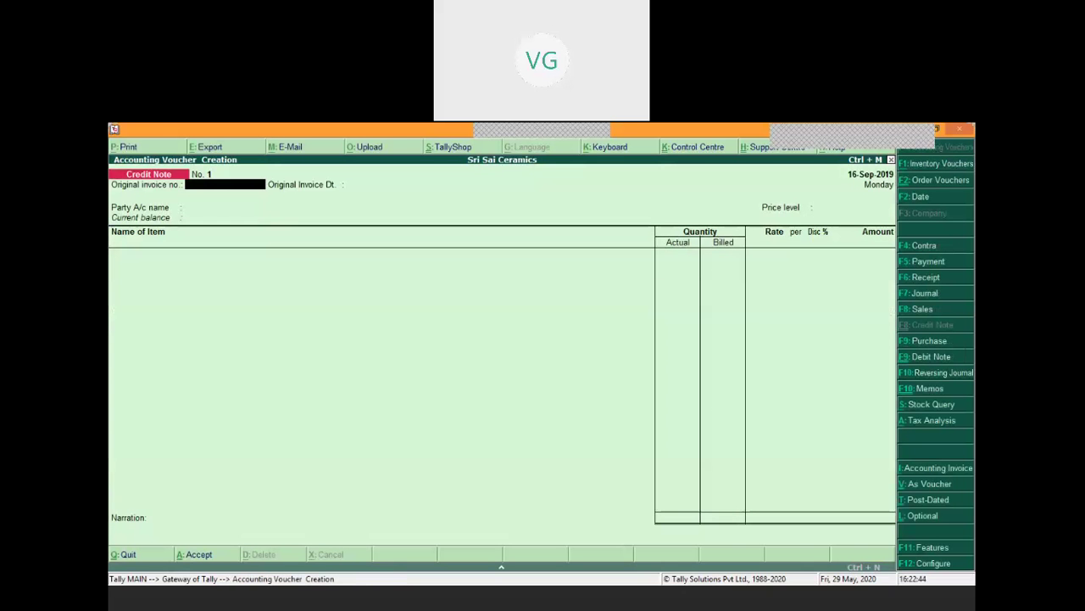
Enter original invoice number 79 and original invoice date 15-Sep-2019 on the credit note.
type("79")
key("Return")
key("Return")
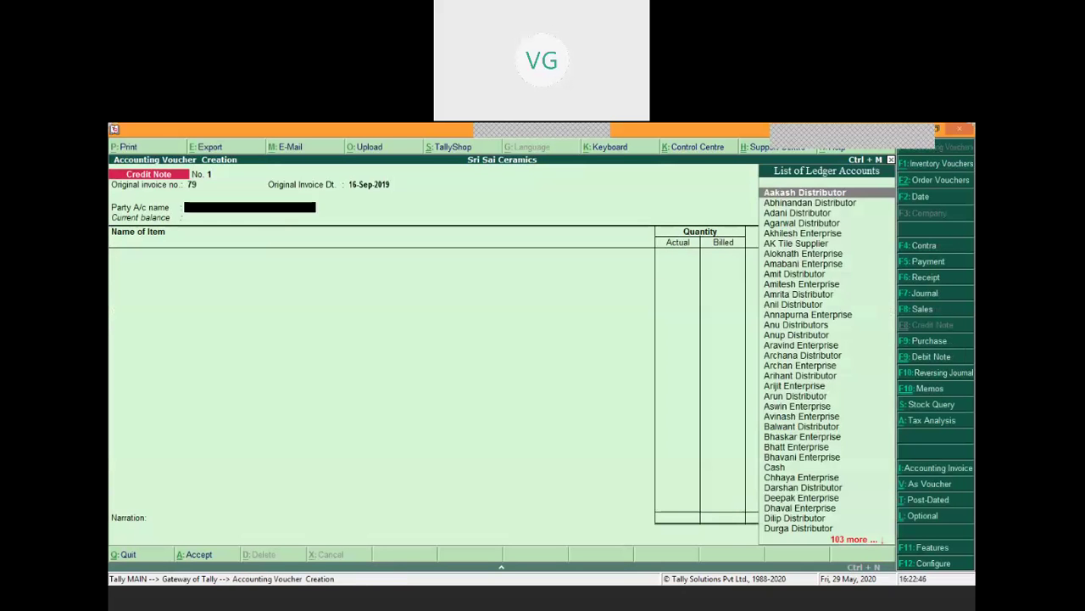
key("BackSpace")
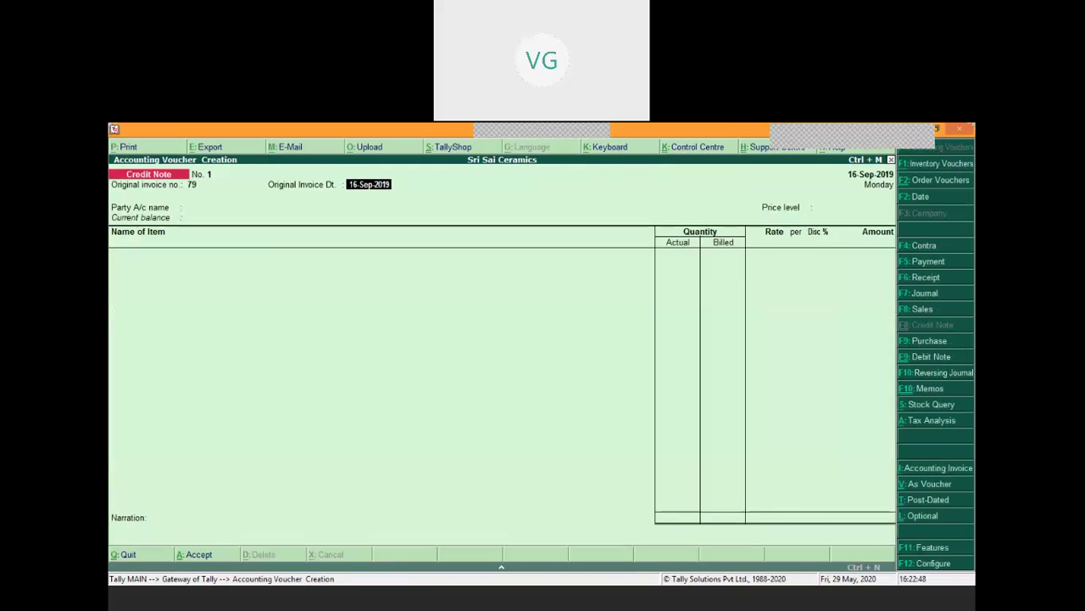
type("15")
key("Return")
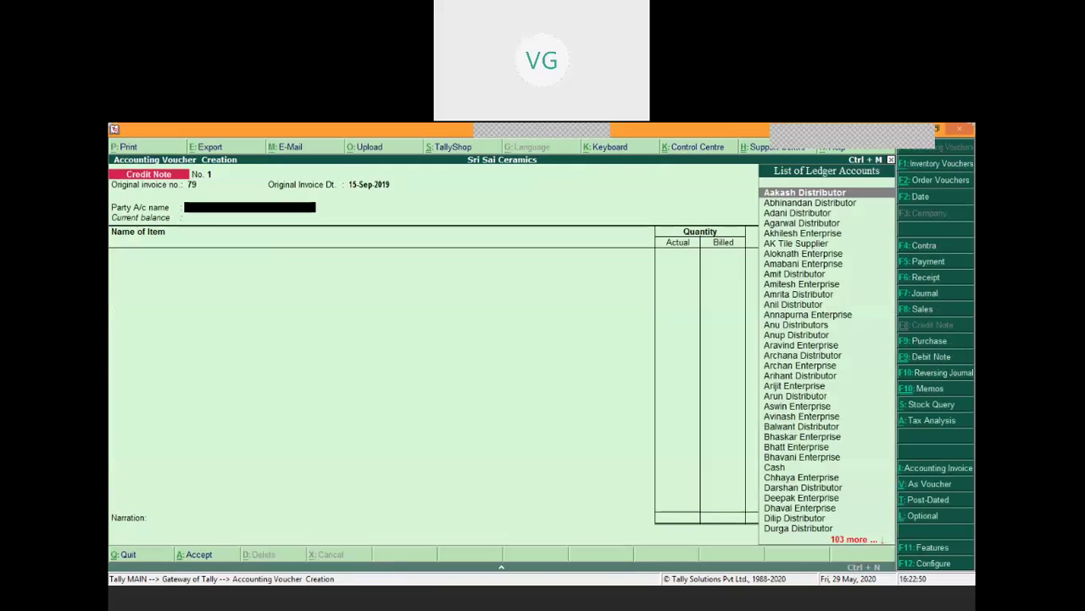
Select Abhinandan Distributor as the party and accept its receipt, order and buyer details without adding an order.
key("Down")
key("Return")
key("Return")
key("Return")
key("Return")
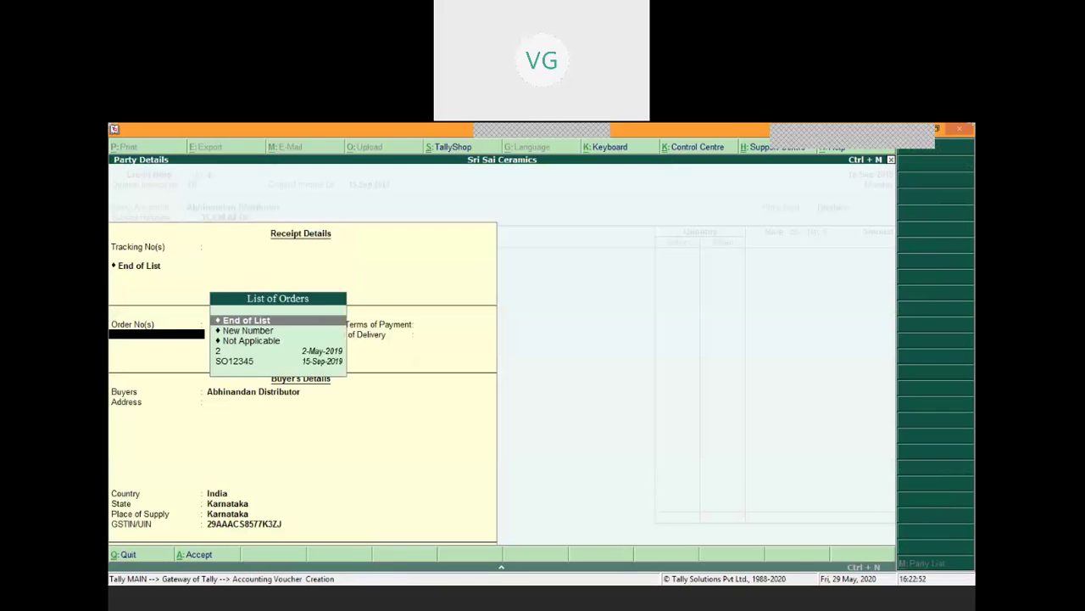
key("Return")
key("Return")
key("Return")
key("Return")
key("Return")
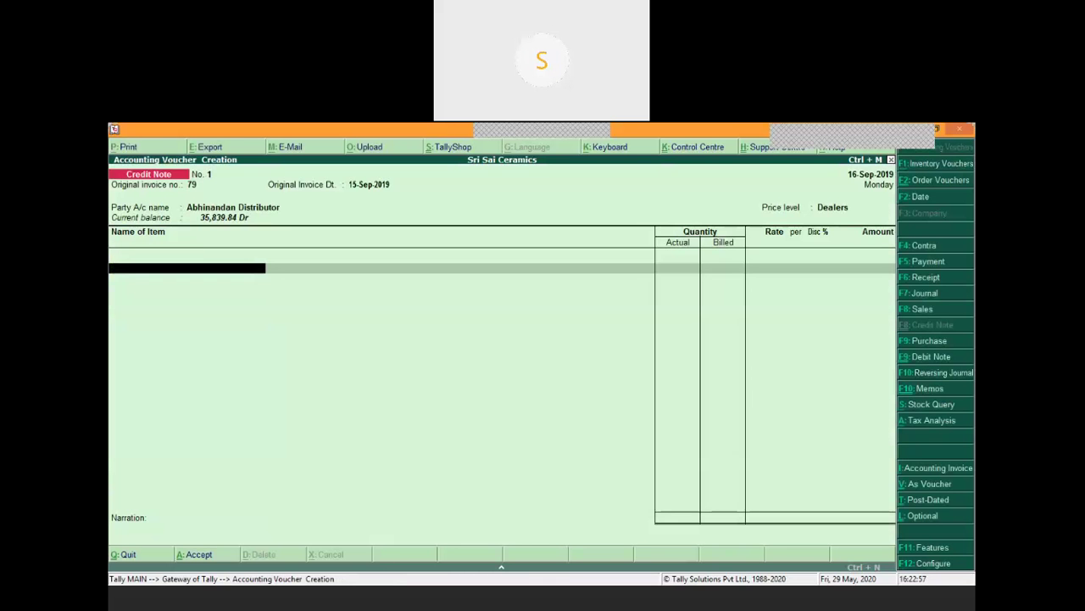
Add the item 151 Fix and Grout with no description and tracking number Not Applicable.
type("1")
key("Return")
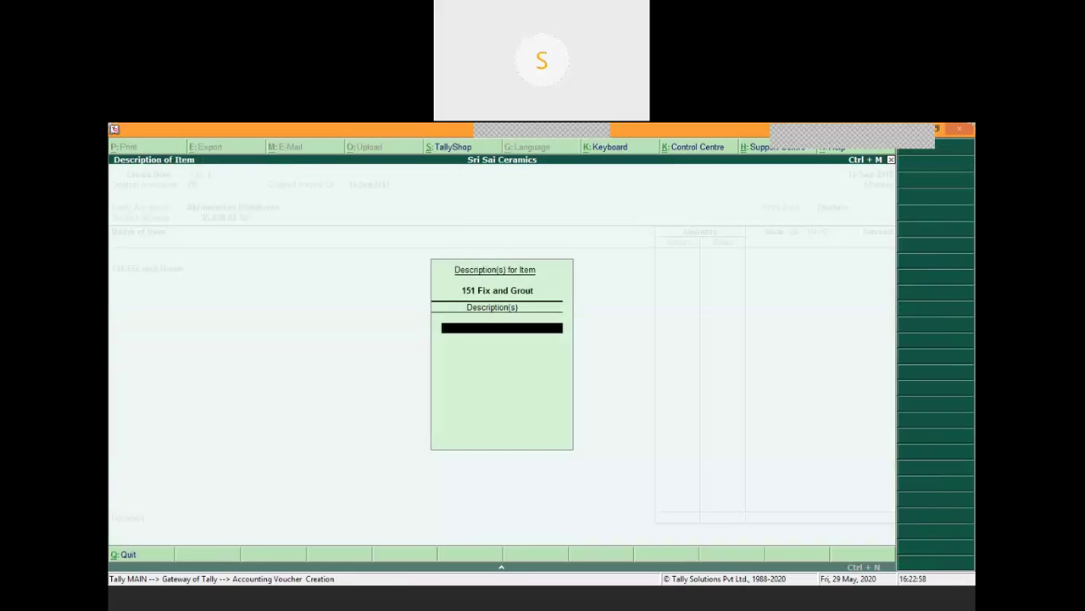
key("Return")
key("Return")
key("Return")
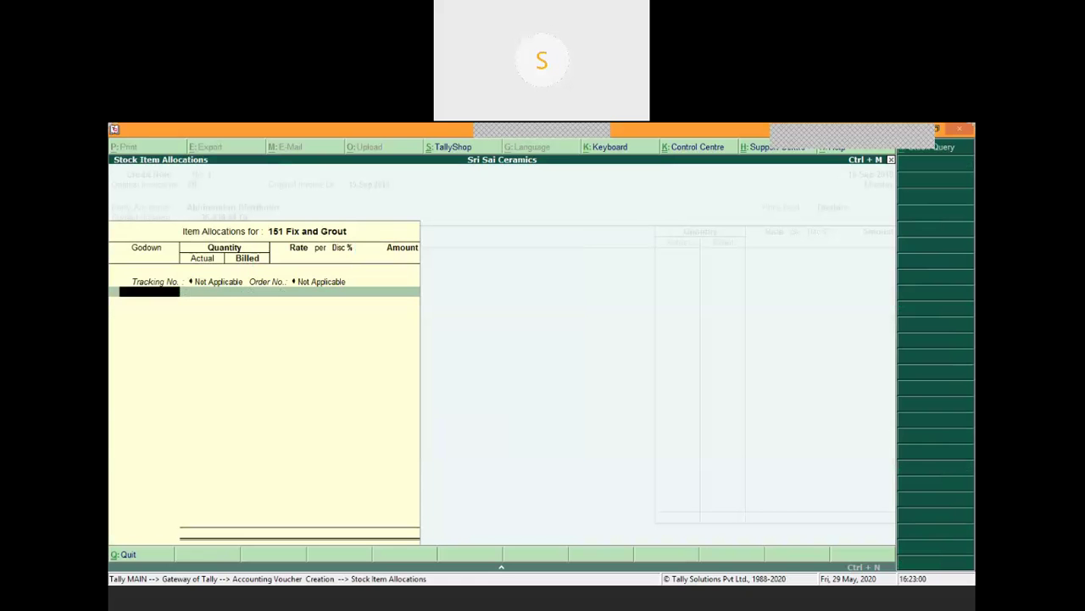
Allocate 5 kg of the item to Saleable Goods Godown at 1,200.00 per kg and assign it to the Sales ledger.
key("Down")
key("Down")
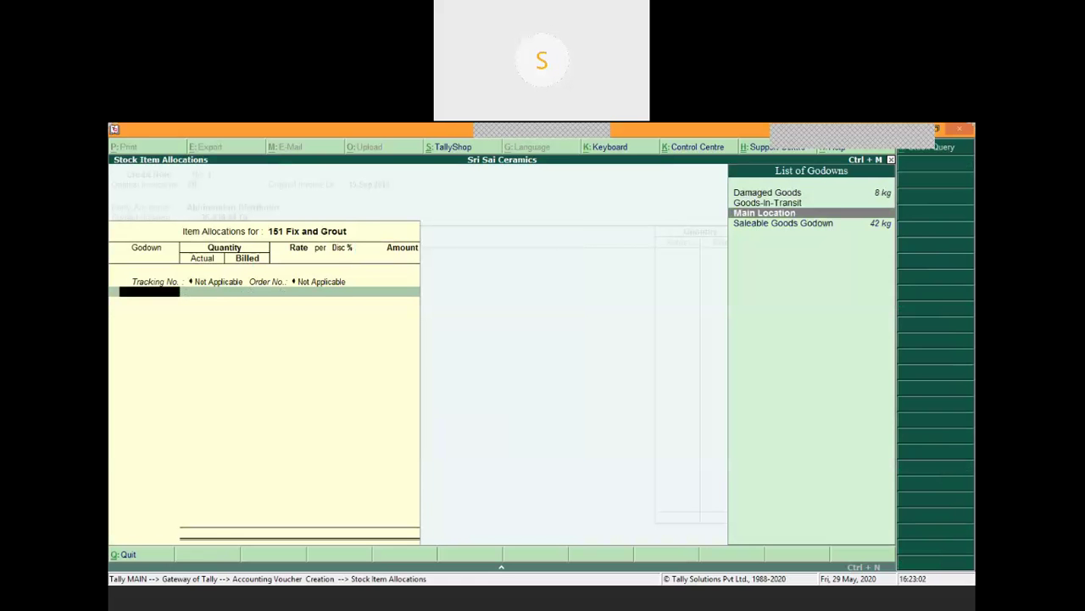
key("Down")
key("Return")
type("3")
key("Return")
key("Return")
key("Return")
key("Return")
key("Return")
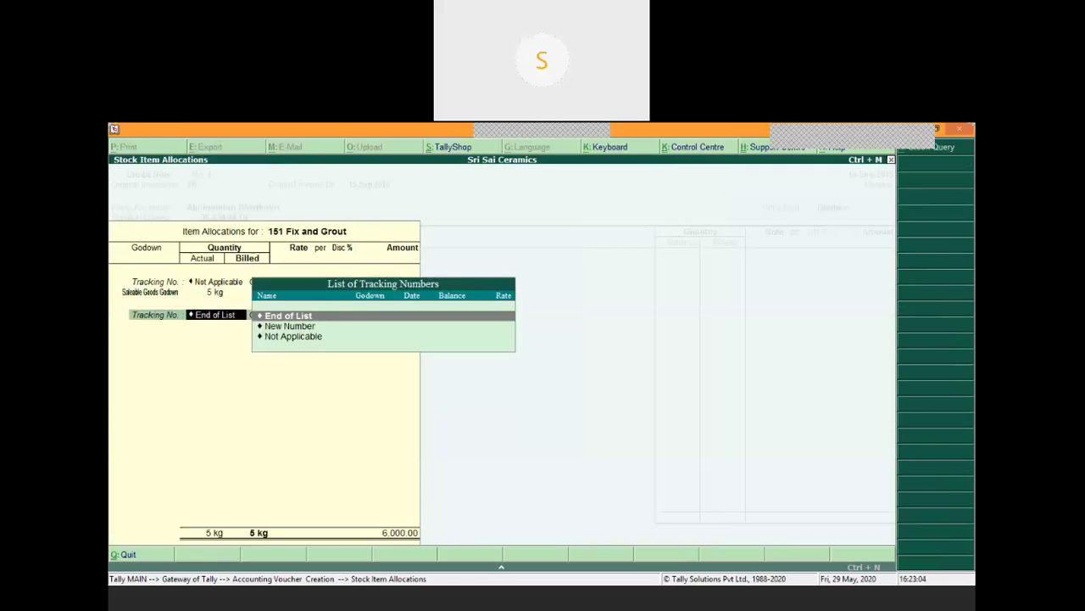
key("Return")
key("Return")
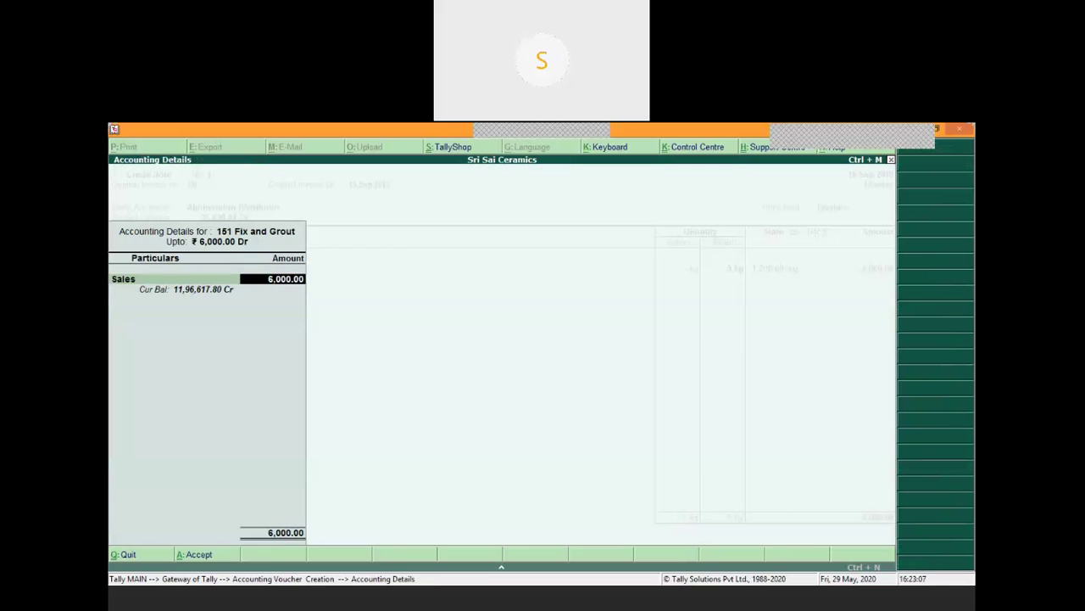
key("Return")
Add the Output CGST and Output SGST ledgers below the returned item.
type("Ou")
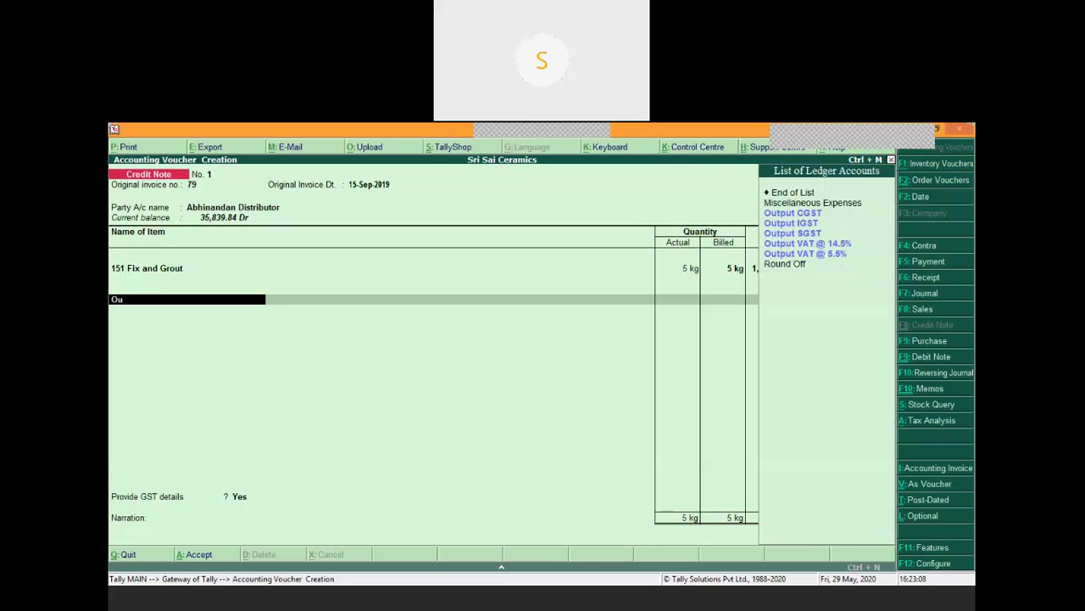
key("Down")
key("Down")
key("Up")
key("Up")
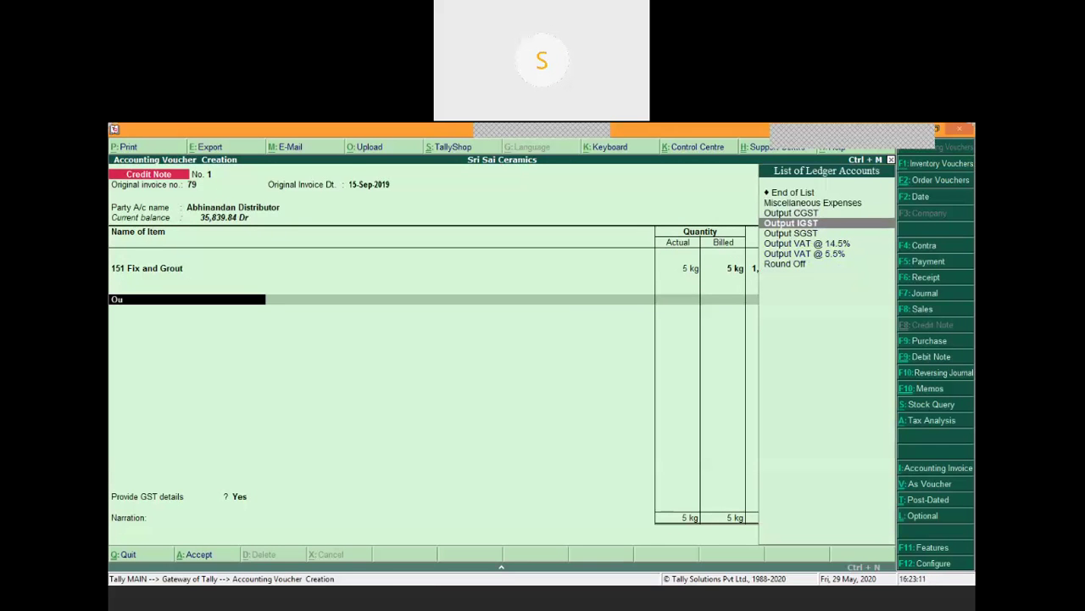
key("Return")
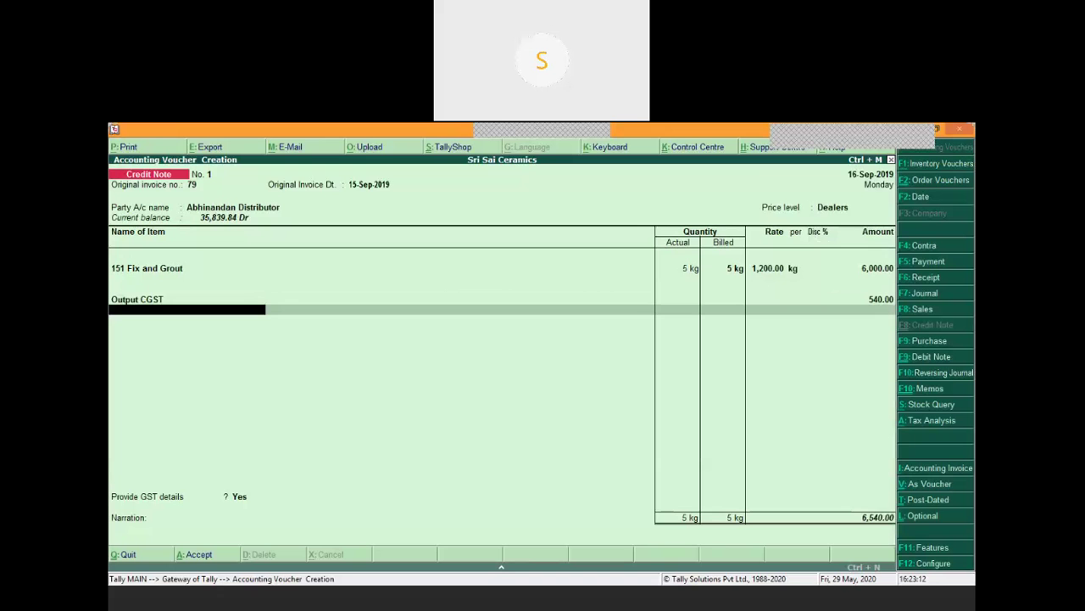
type("Sg")
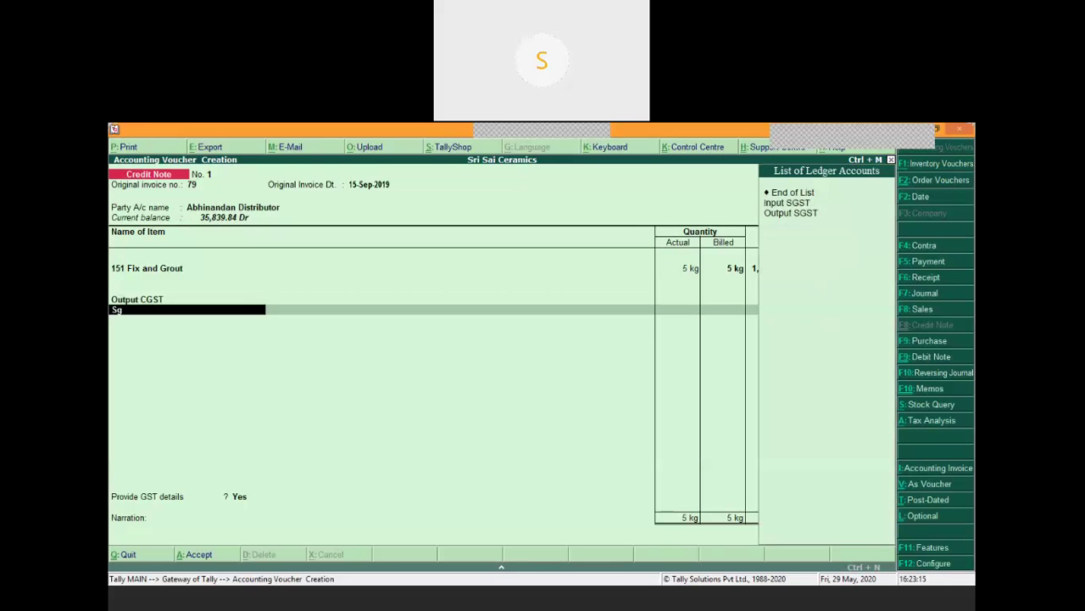
key("Down")
key("Return")
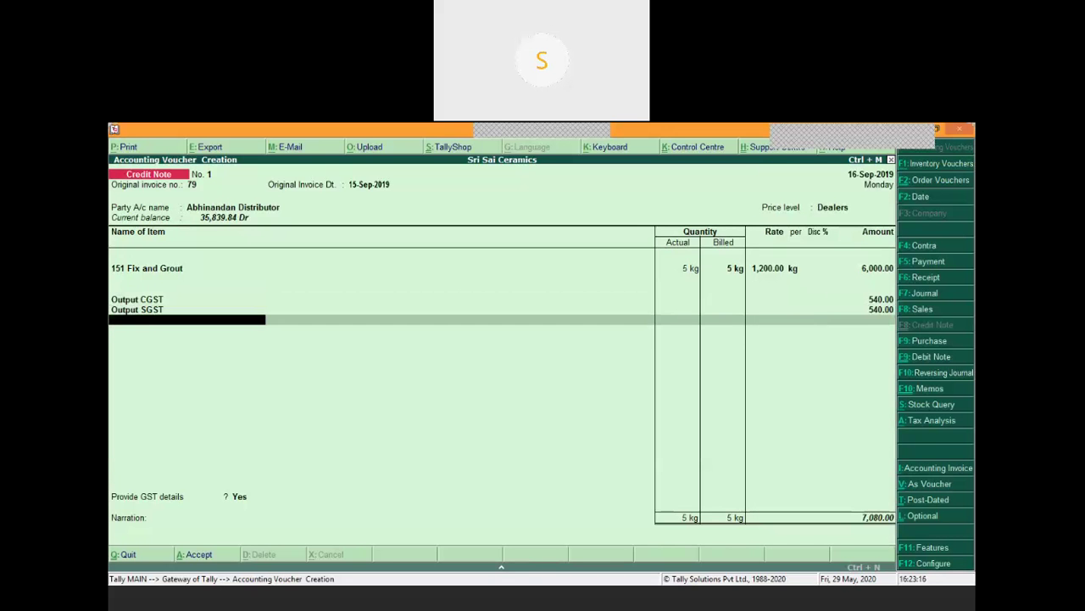
Open the credit note's GST details and look through the list of reasons for issuing the note.
key("Return")
key("Return")
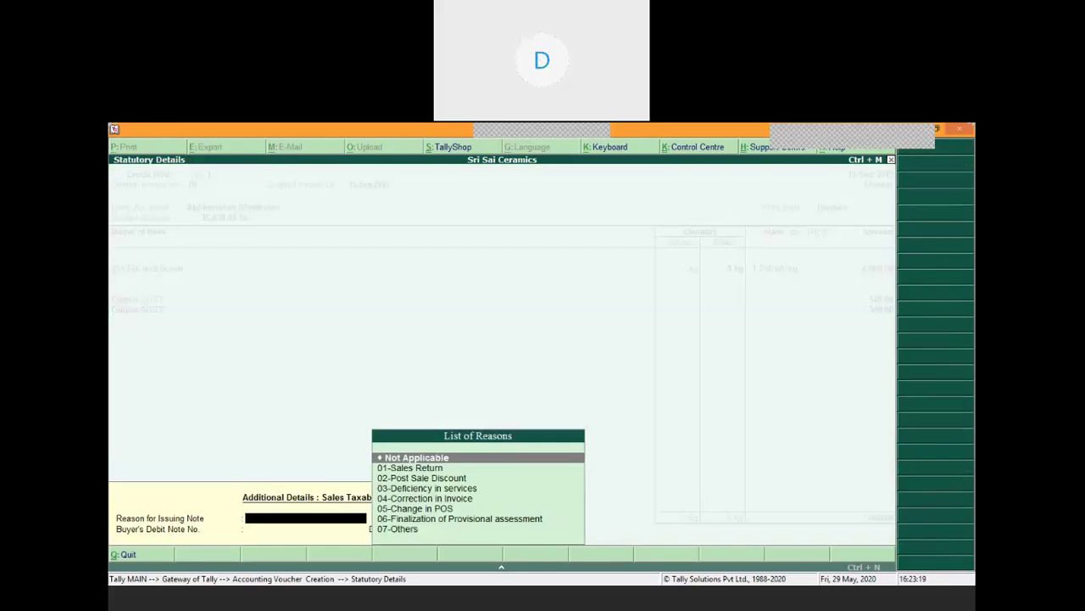
key("Escape")
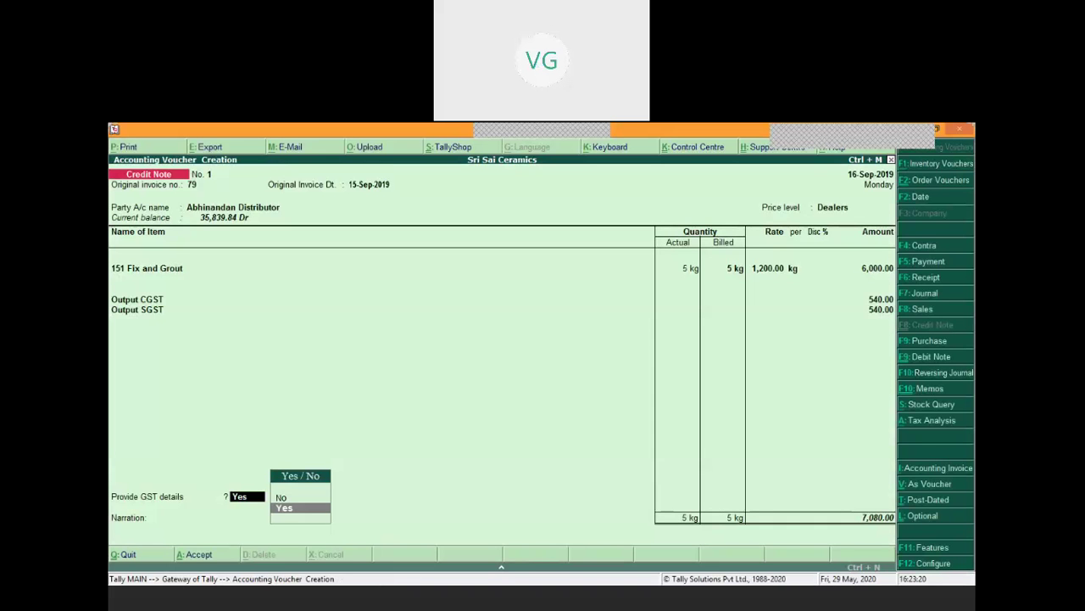
key("Return")
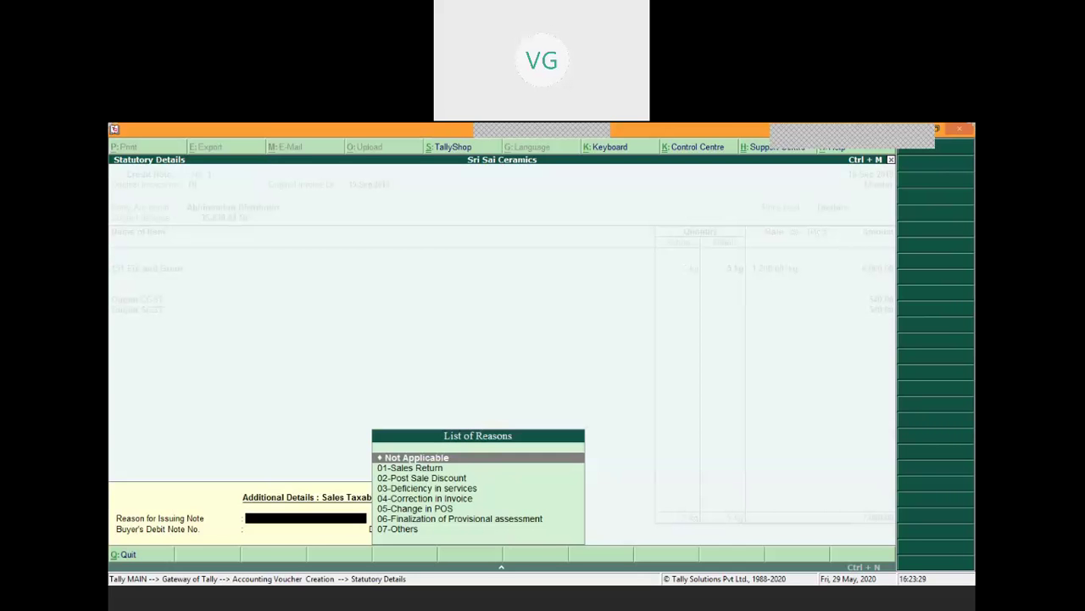
key("Down")
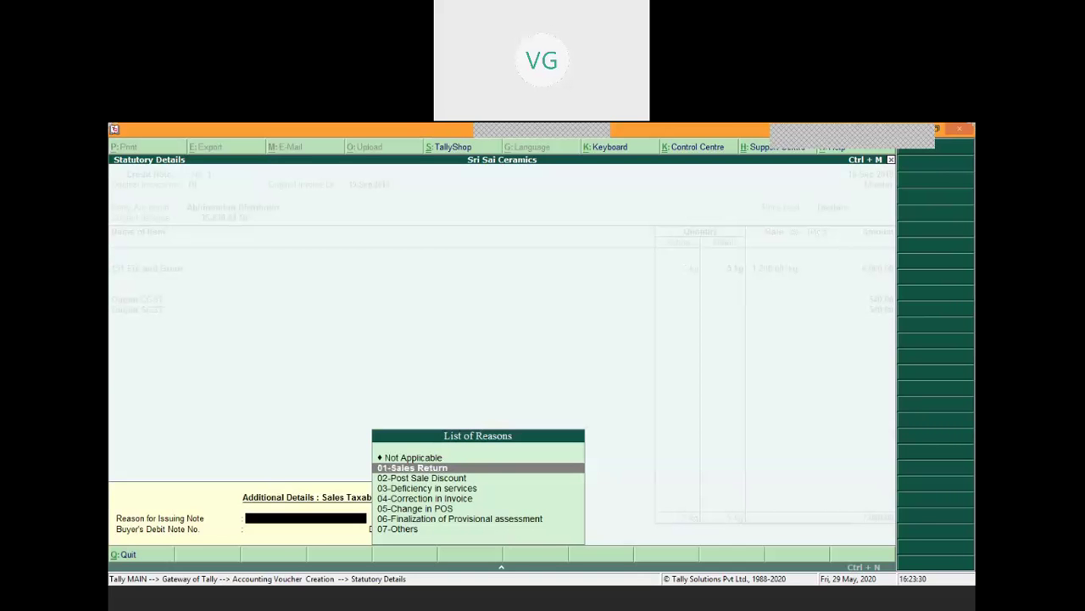
key("Down")
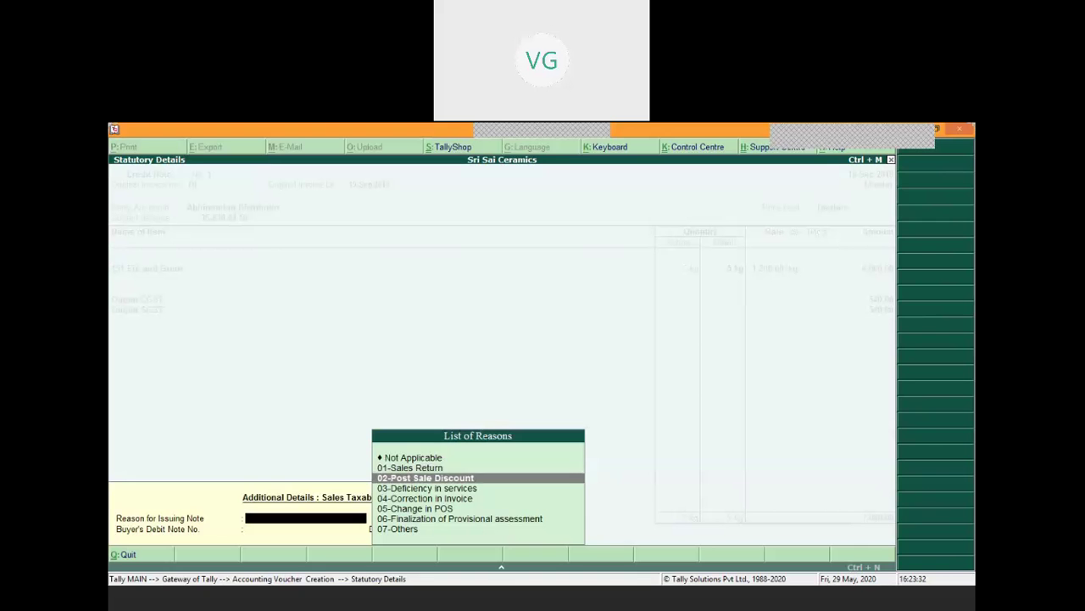
key("Down")
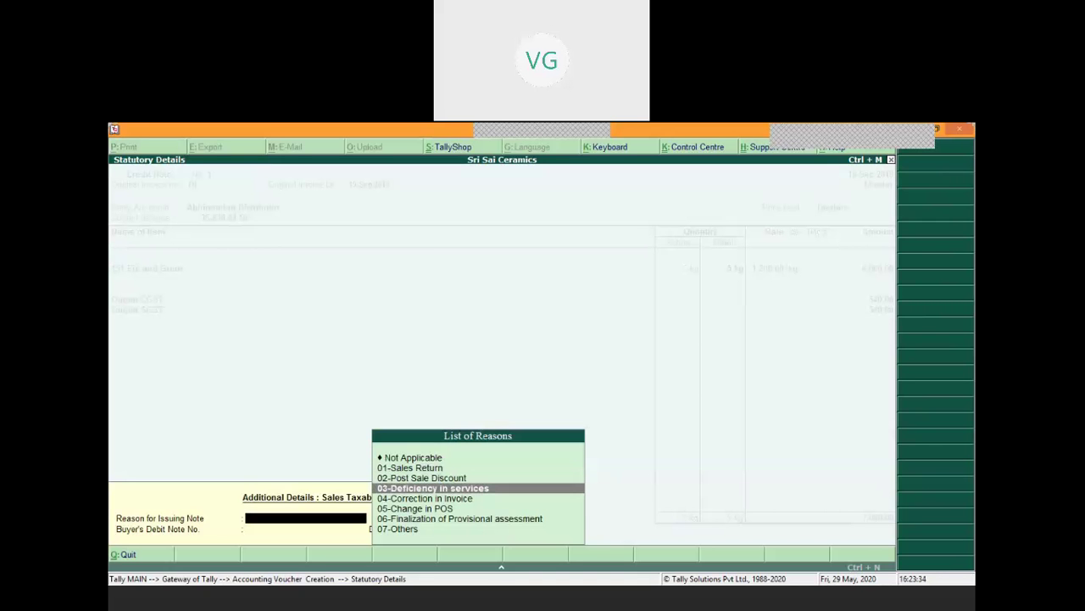
key("Down")
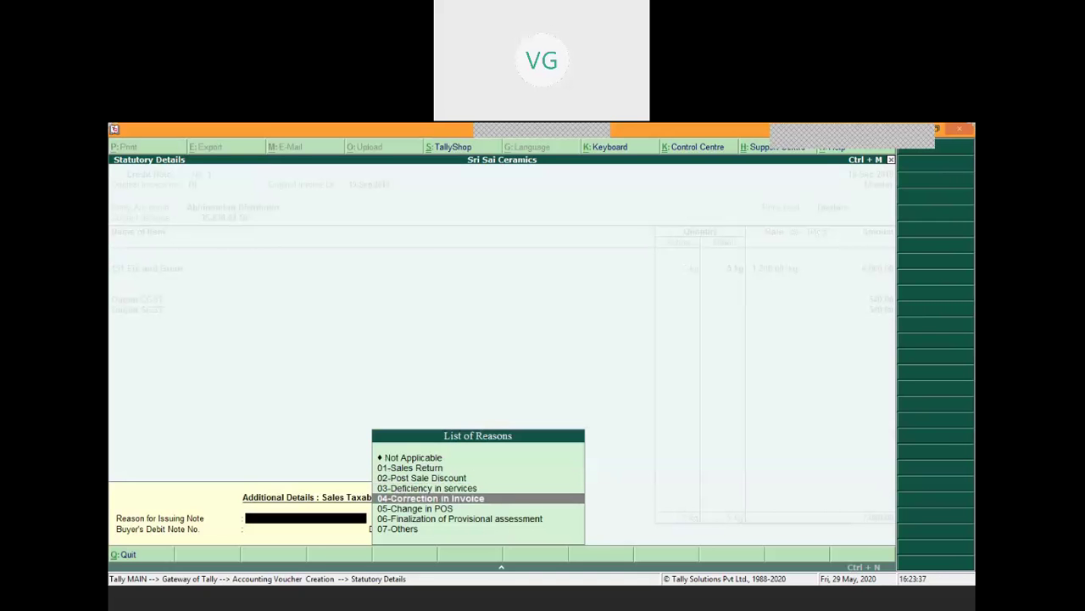
key("Down")
key("Down")
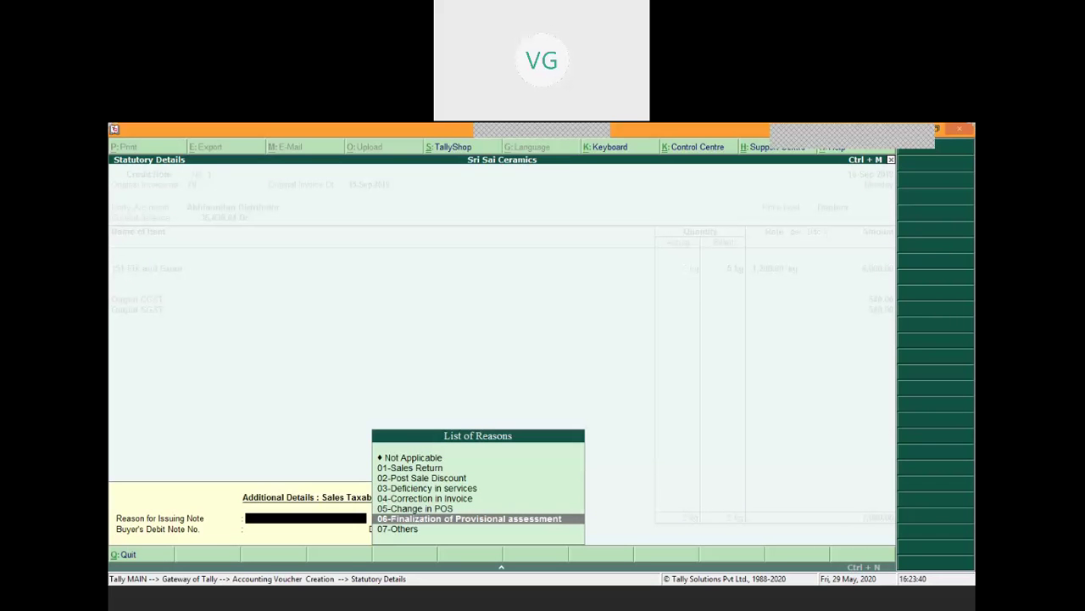
key("Down")
Set the reason for issuing the note to 01-Sales Return and leave the buyer's debit note number and date blank.
key("Up")
key("Up")
key("Up")
key("Up")
key("Up")
key("Up")
key("Return")
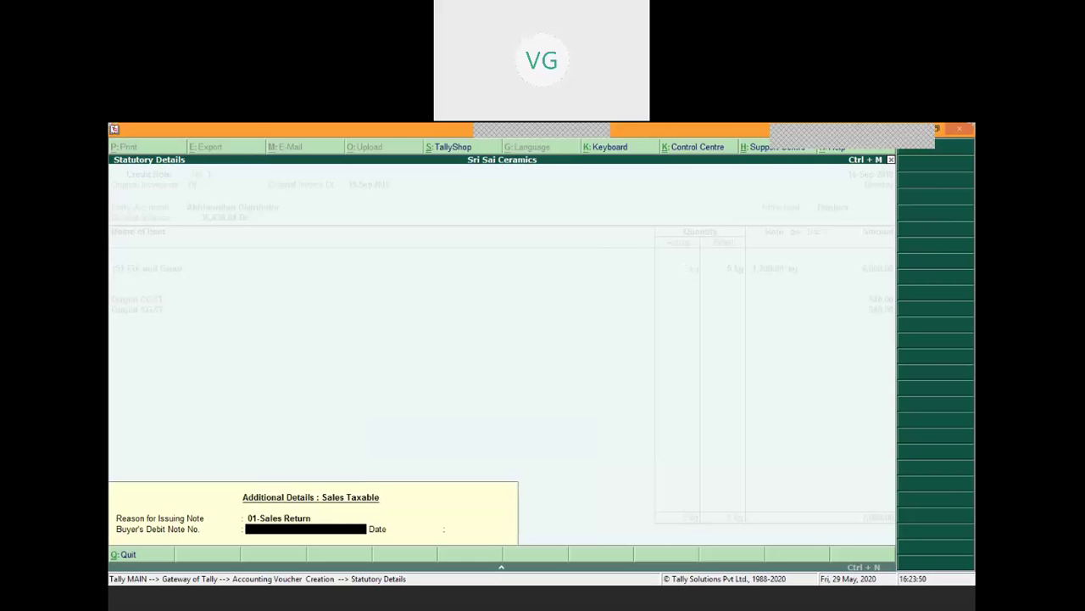
key("Return")
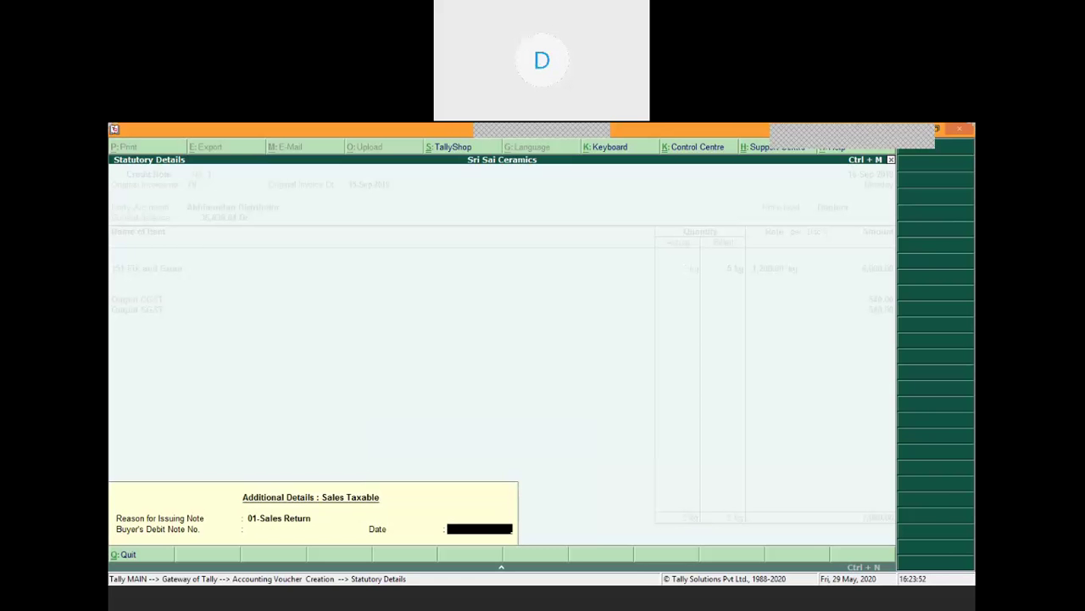
key("Return")
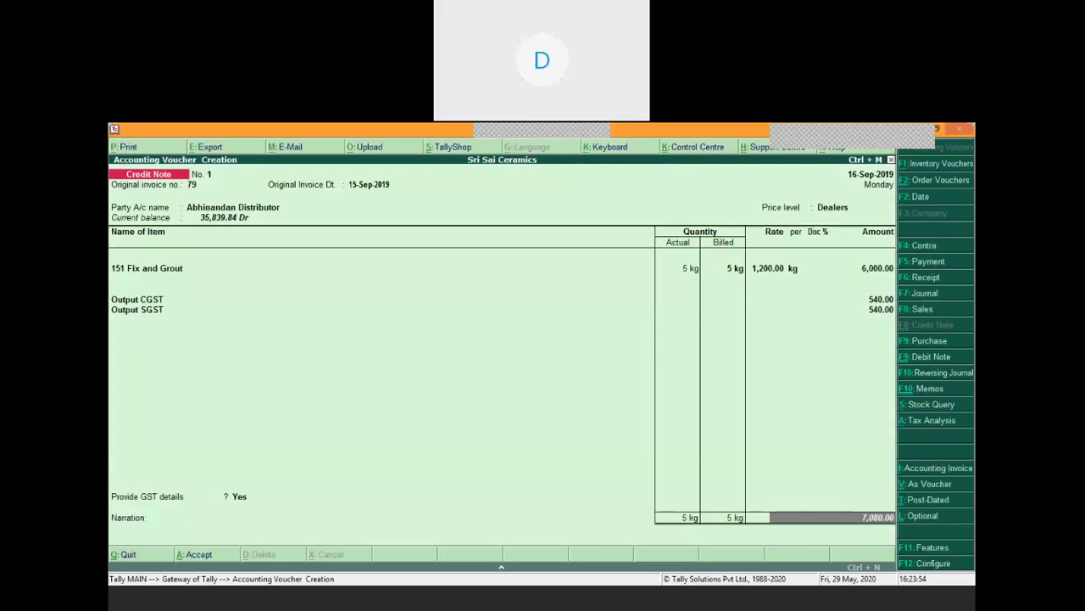
Set the party's bill-wise reference type to Agst Ref and choose pending bill 79.
key("Return")
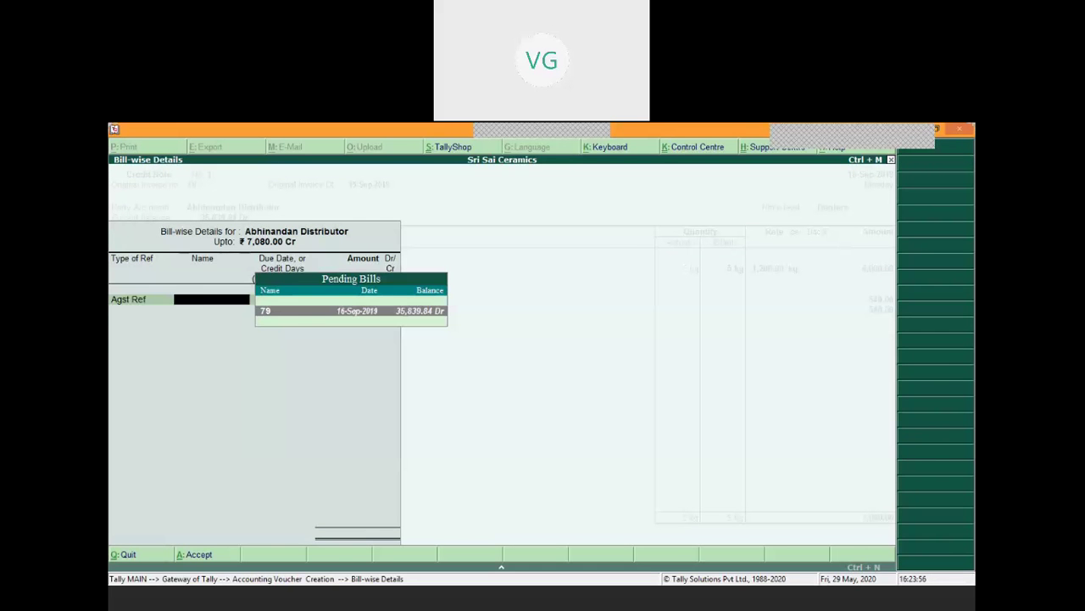
key("BackSpace")
key("Down")
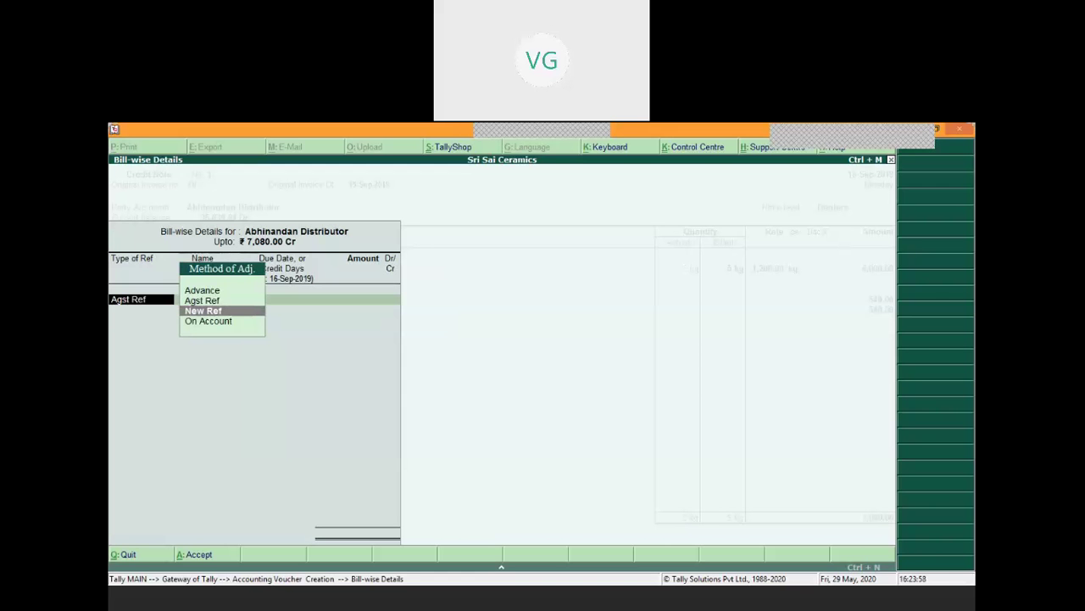
key("Up")
key("Return")
key("Return")
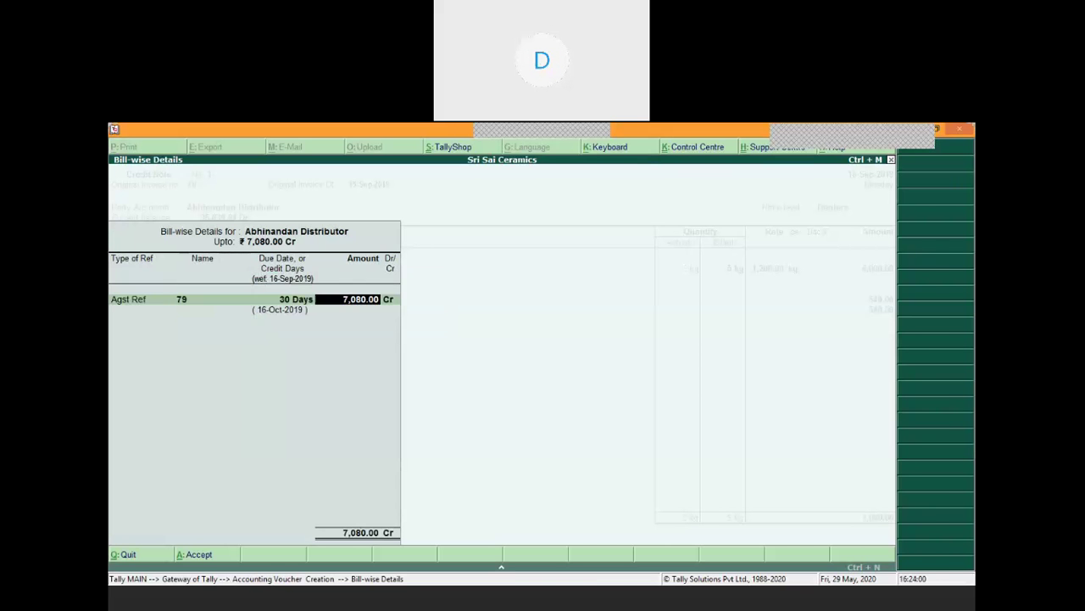
Accept the 7,080.00 Cr bill allocation, save the credit note and return to the Gateway of Tally.
key("Return")
key("Return")
key("Return")
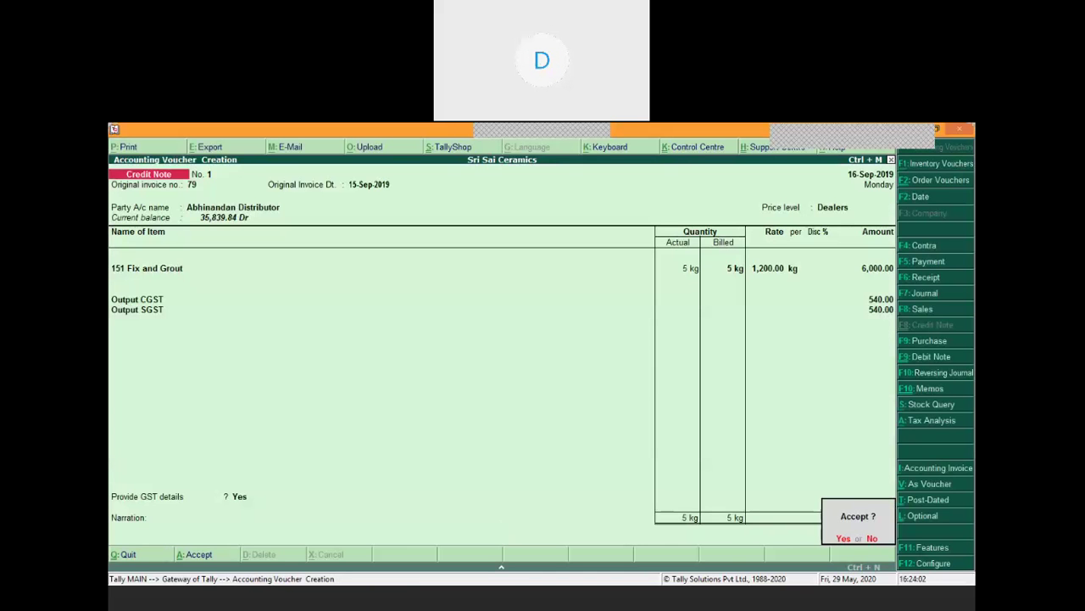
key("Return")
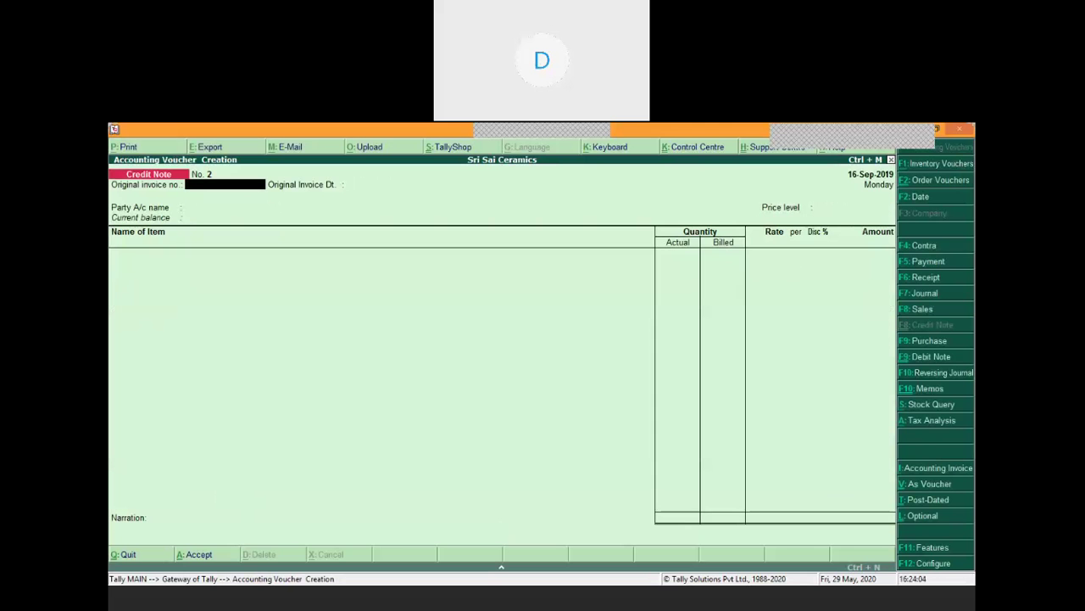
key("Escape")
key("Return")
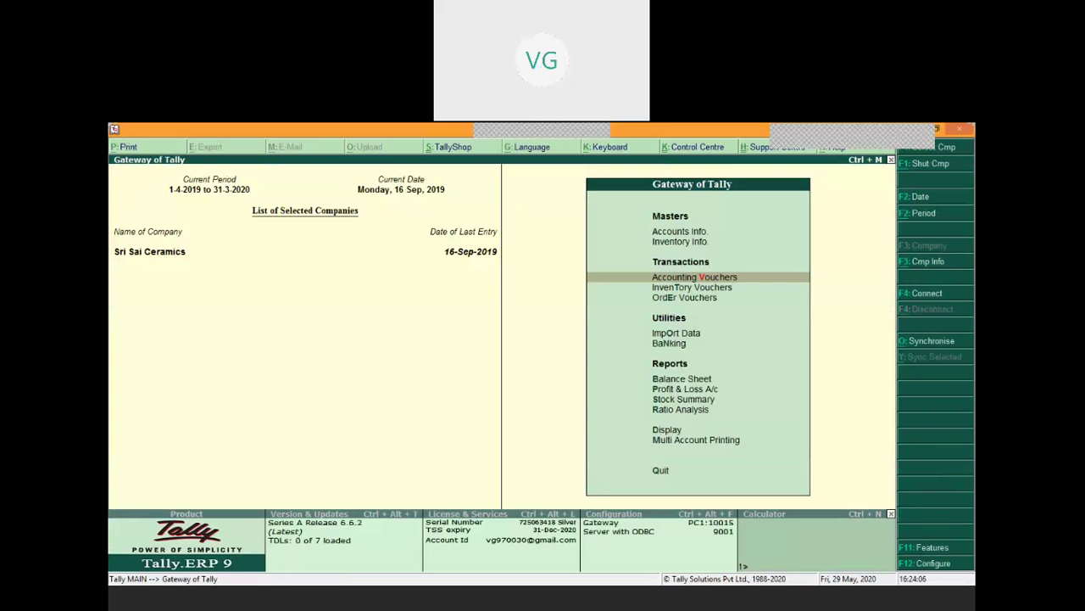
Open the ledger vouchers report for Abhinandan Distributor from the account books.
key("Up")
key("Up")
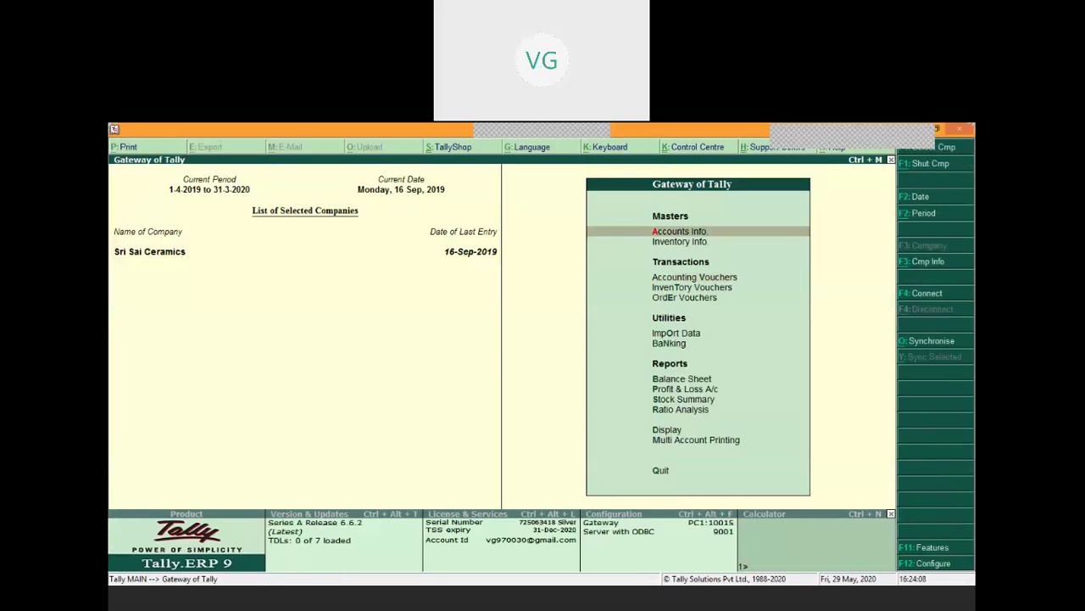
key("d")
key("a")
key("l")
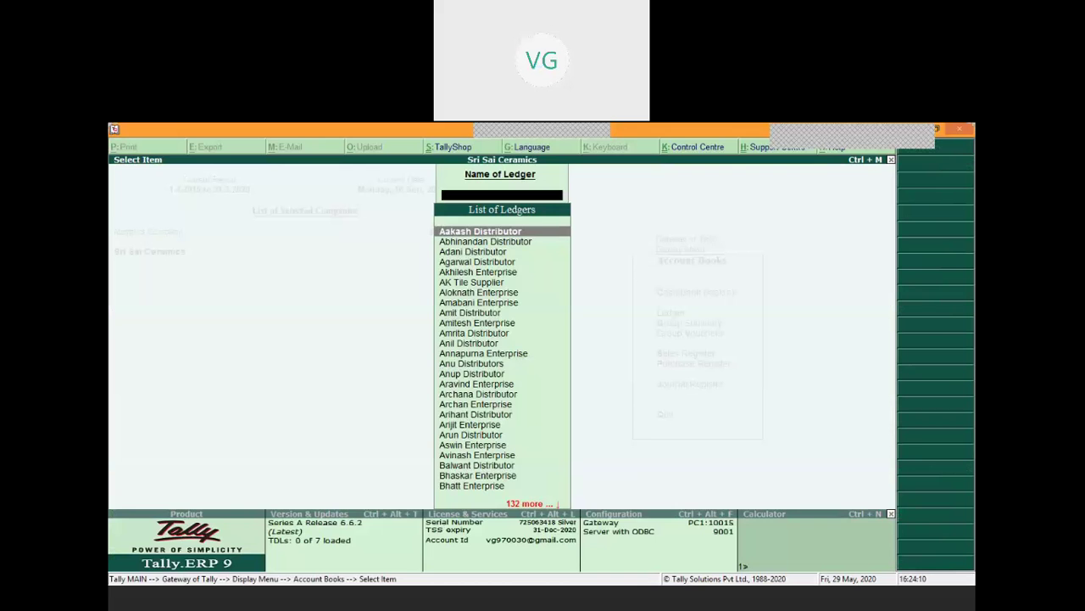
key("Down")
key("Return")
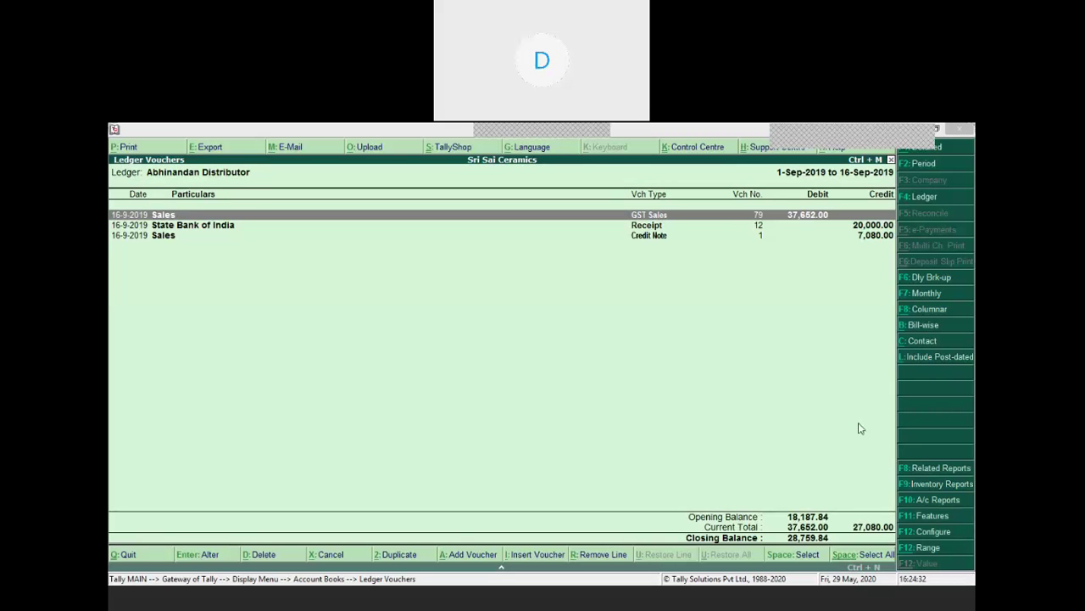
Open the credit note listed in Abhinandan Distributor's ledger and display its GST details with the list of reasons.
left_click(752, 321)
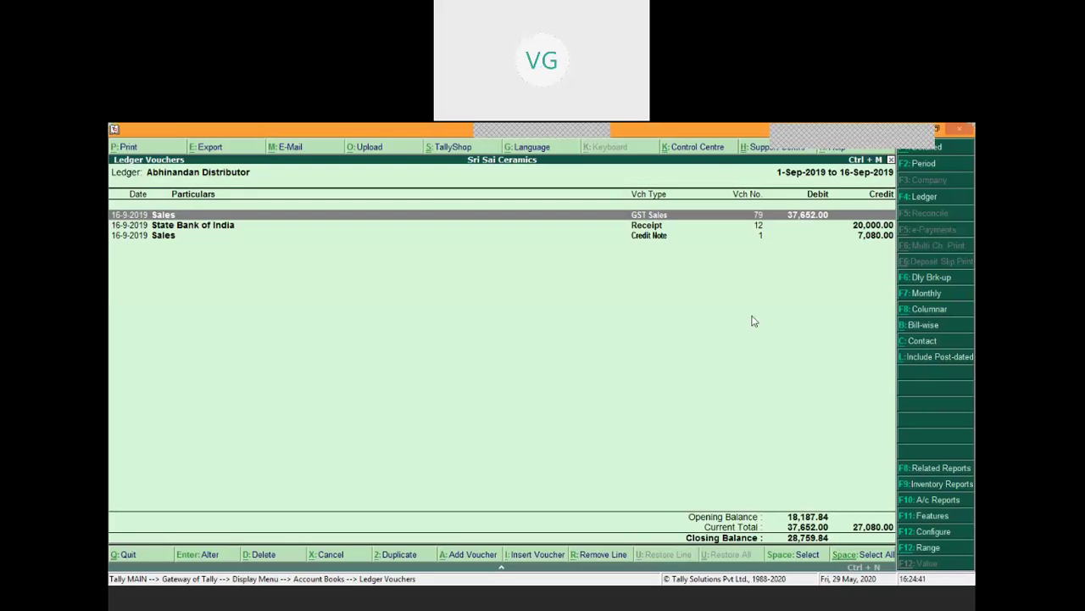
key("Down")
key("Down")
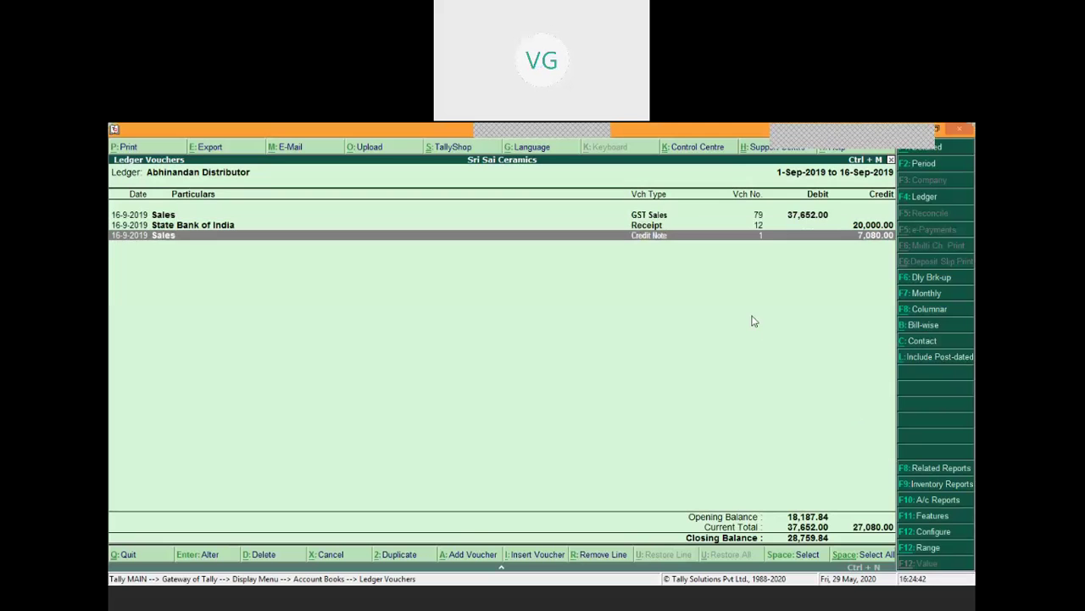
key("Return")
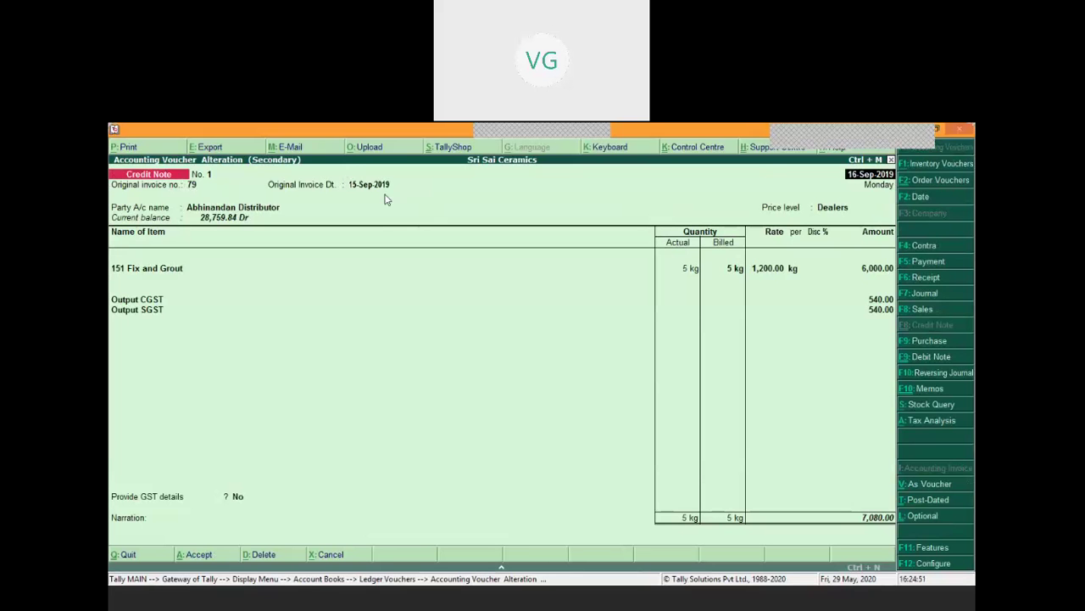
left_click(238, 497)
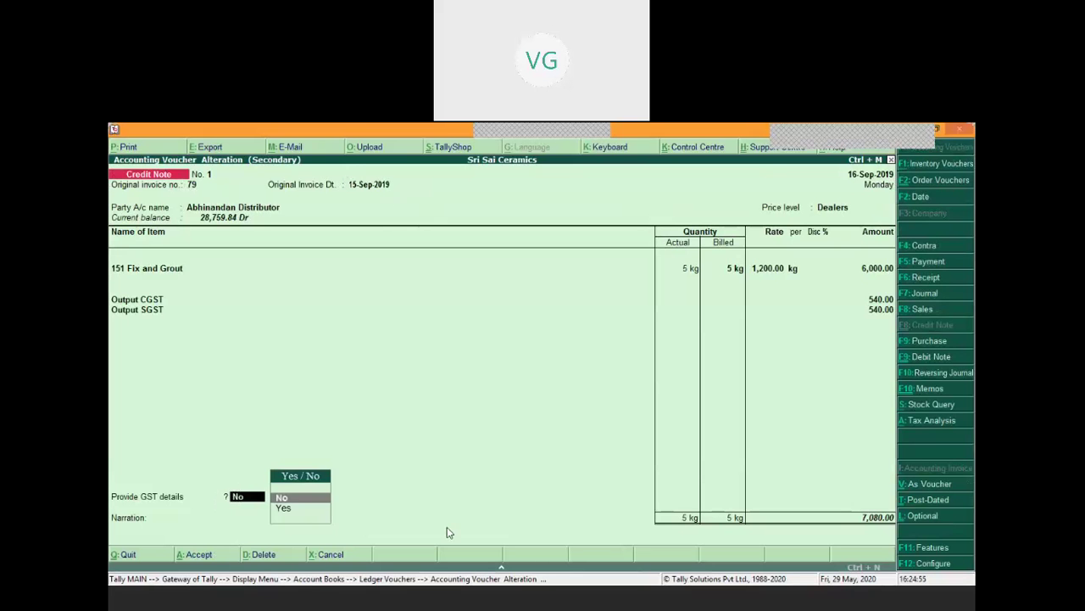
key("Down")
key("Return")
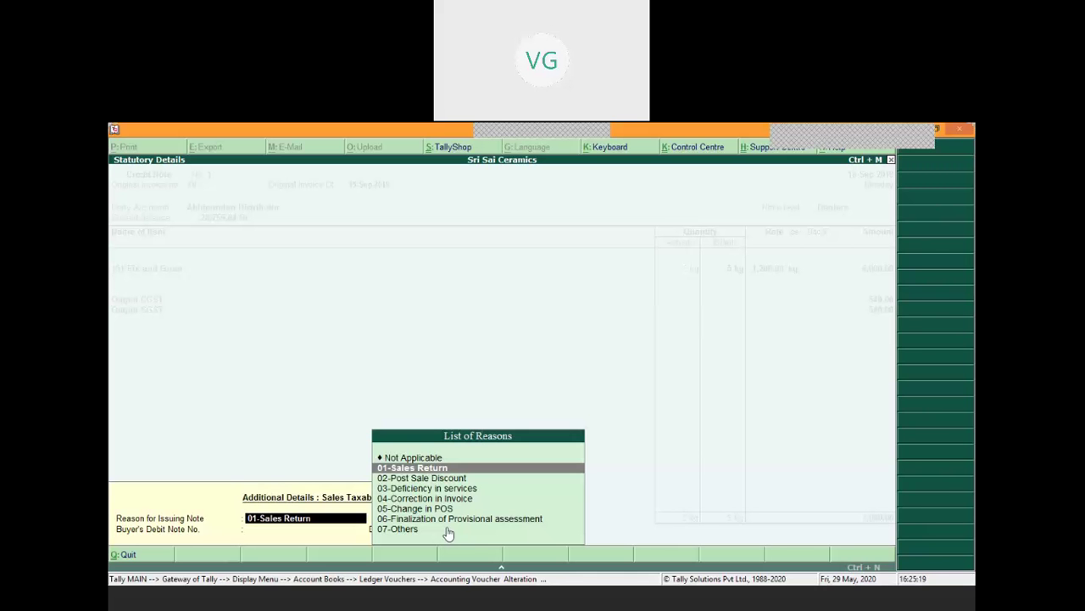
Quit the credit note without saving, leave the ledger report and return to the Gateway of Tally.
key("Escape")
key("Escape")
key("Escape")
key("Escape")
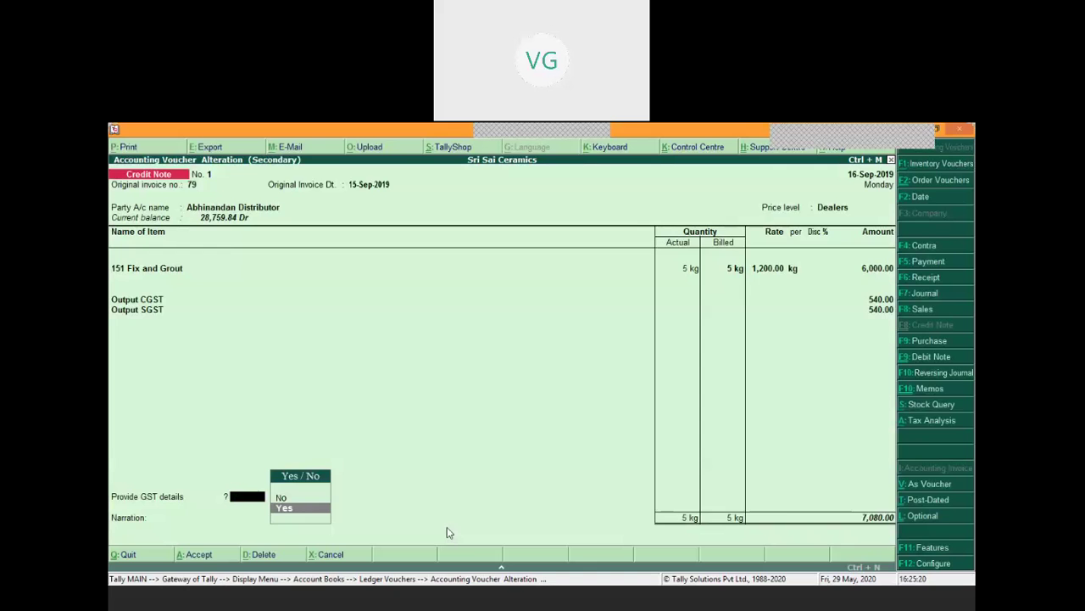
key("y")
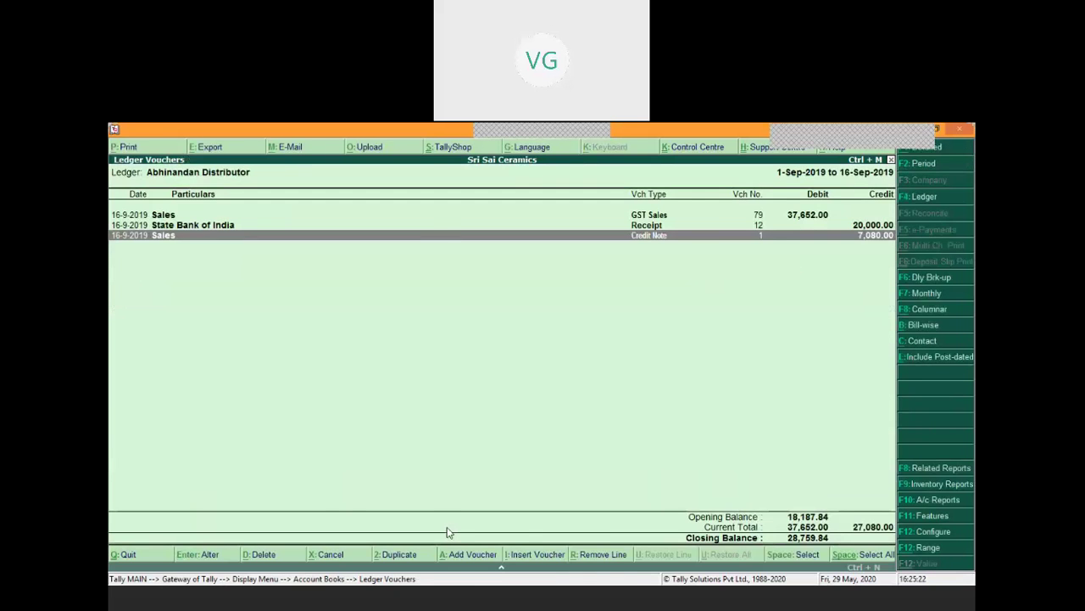
key("Escape")
key("Escape")
key("Escape")
key("Escape")
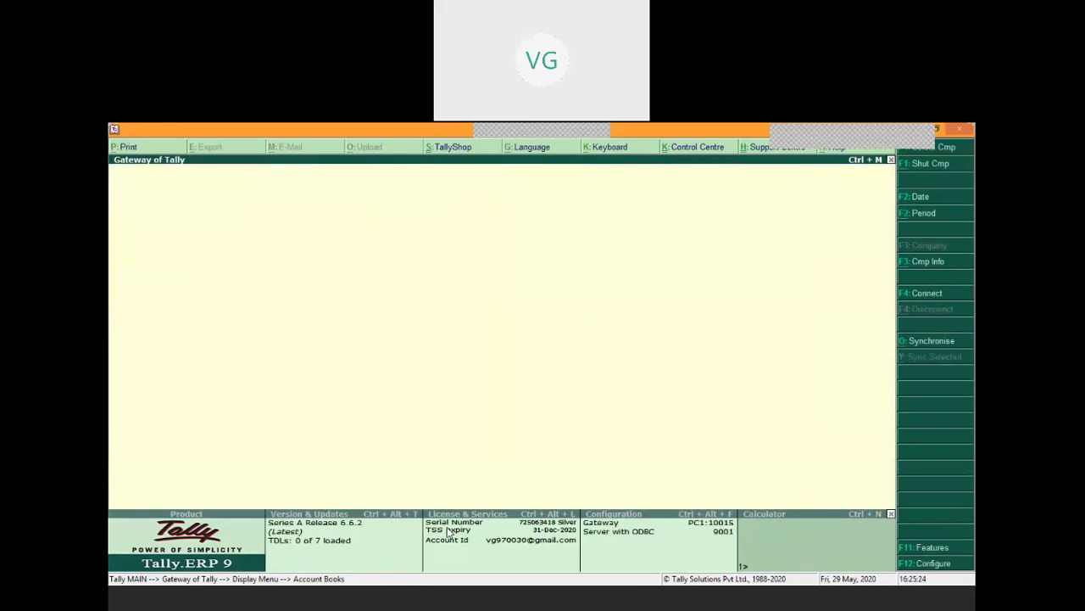
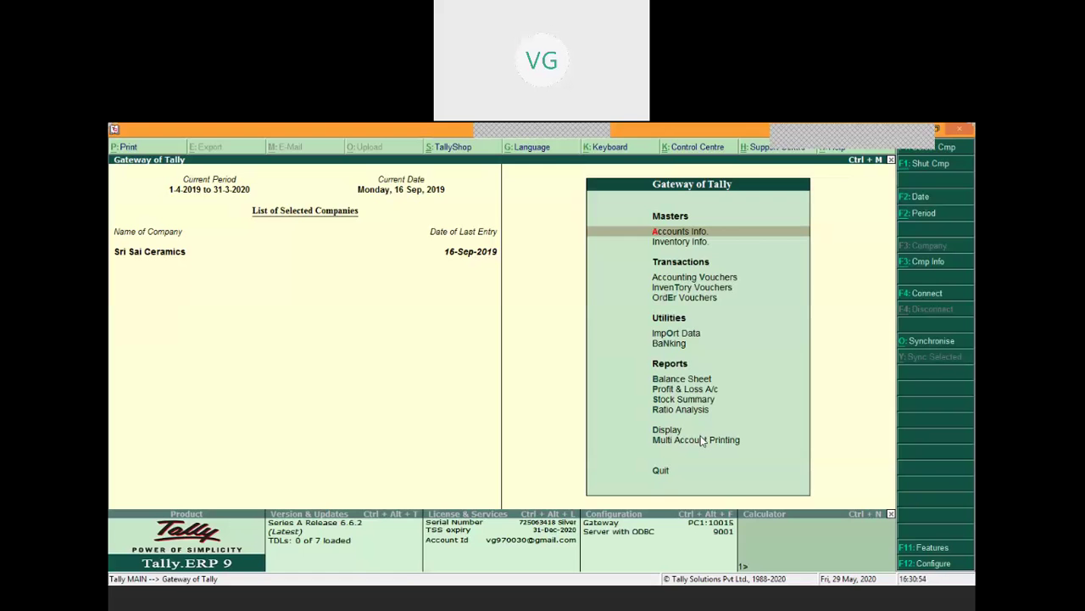
Open the Display Menu from the Gateway of Tally.
key("Down")
key("Down")
key("Down")
key("Down")
key("Down")
key("Down")
key("Down")
key("Down")
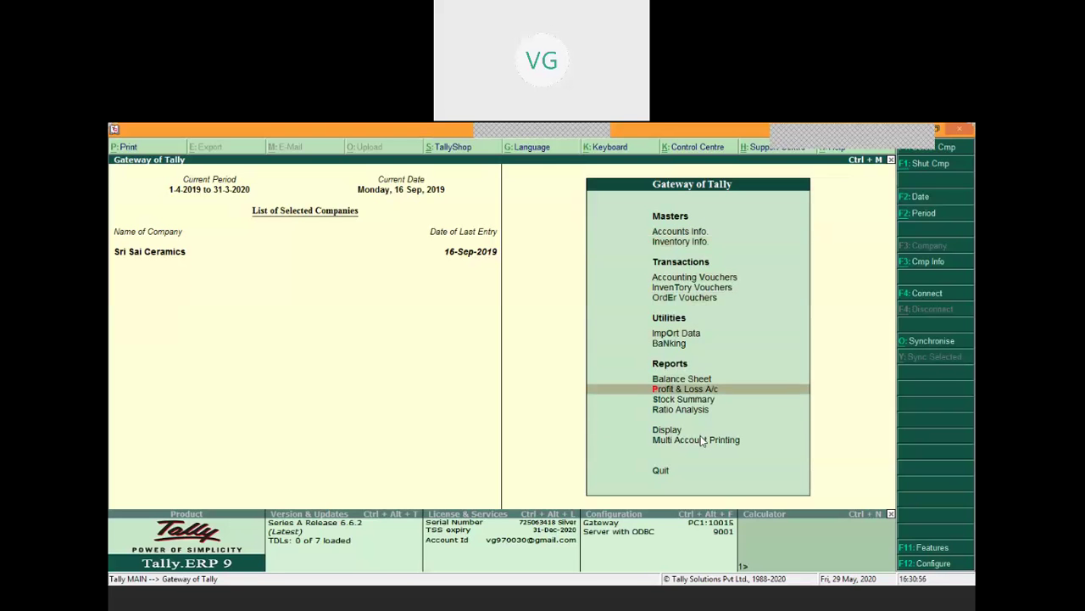
key("Down")
key("Down")
key("Down")
key("Return")
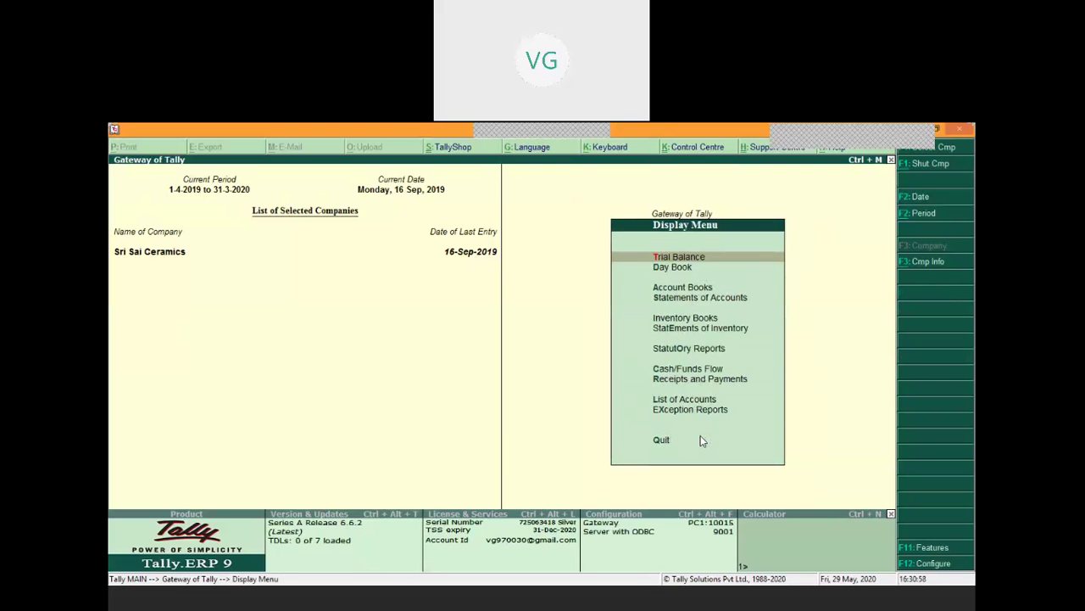
Look over the available report categories and open Inventory Books.
key("Down")
key("Down")
key("Down")
key("Down")
key("Down")
key("Down")
key("Down")
key("Down")
key("Down")
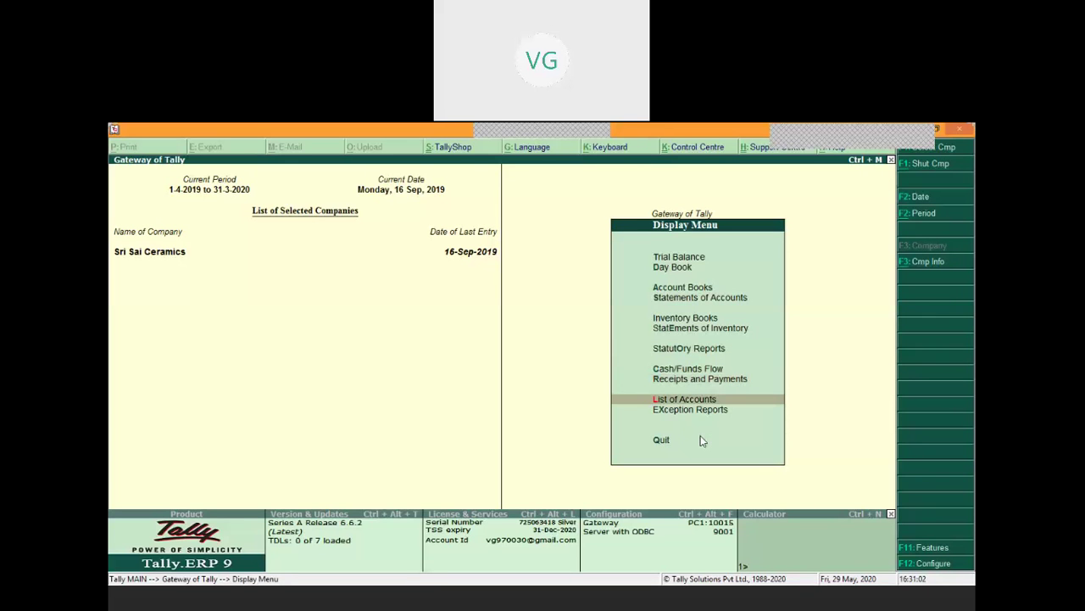
key("Up")
key("Up")
key("Up")
key("Up")
key("Up")
key("Return")
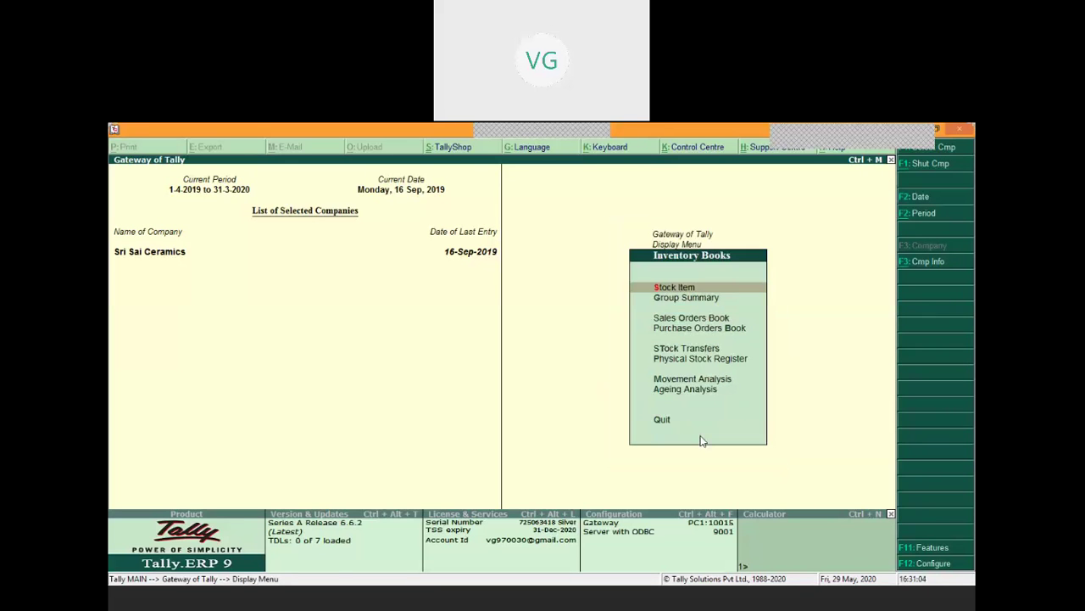
Open the Movement Analysis reports within Inventory Books.
key("Down")
key("Down")
key("Down")
key("Down")
key("Down")
key("Down")
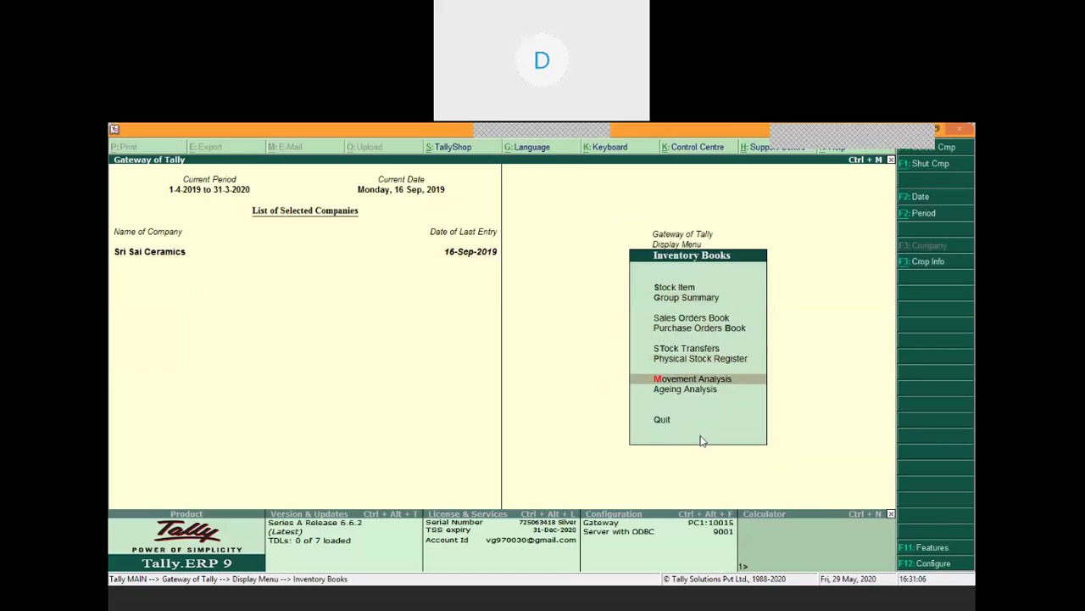
key("Return")
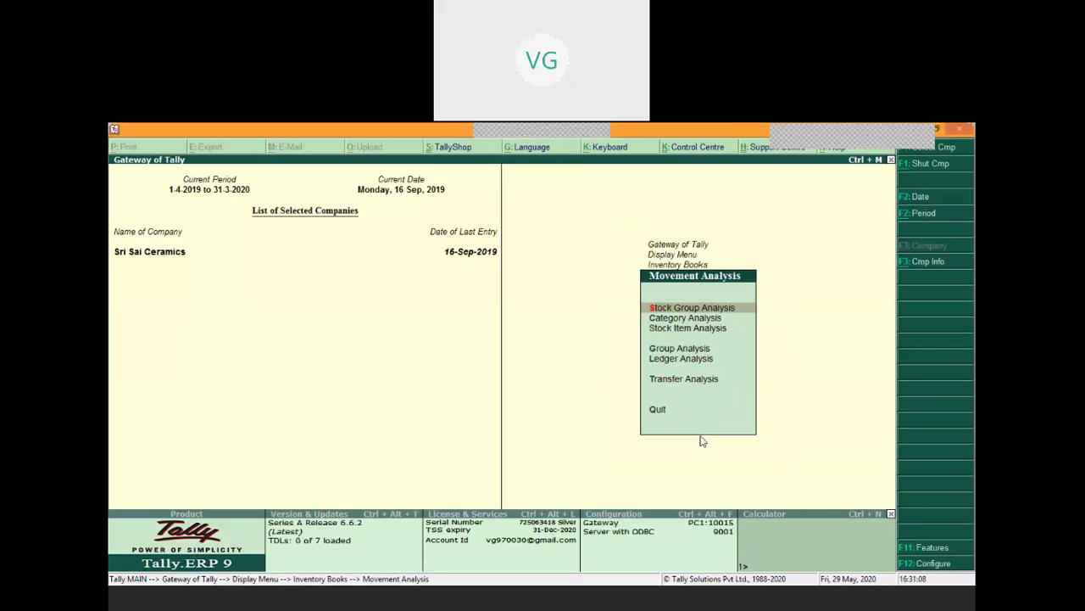
Display the Stock Group Analysis for the Primary group in detailed format.
key("Down")
key("Down")
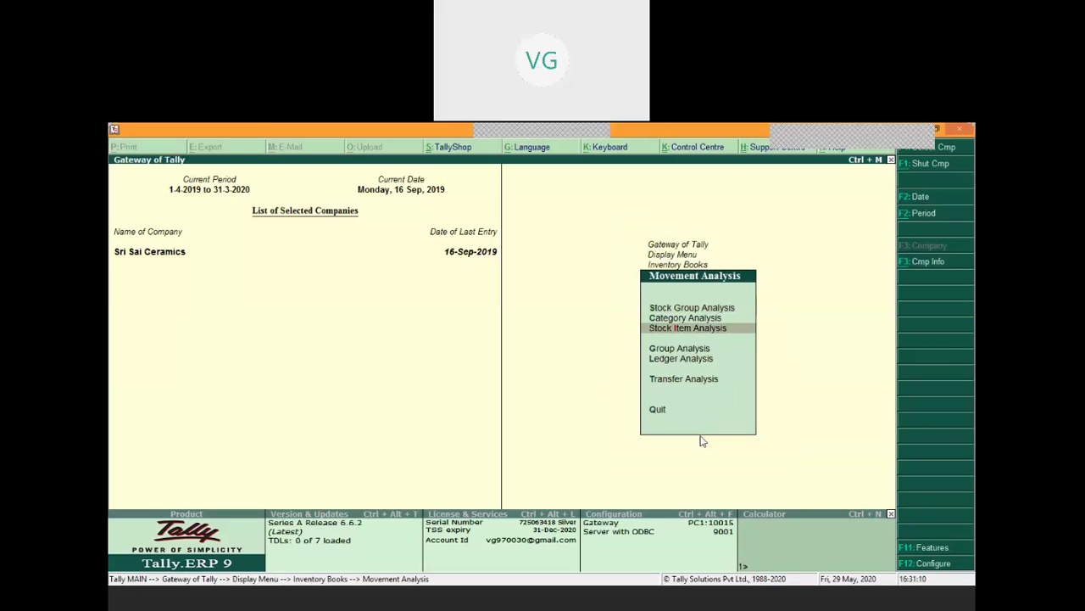
key("Down")
key("Down")
key("Up")
key("Up")
key("Up")
key("Up")
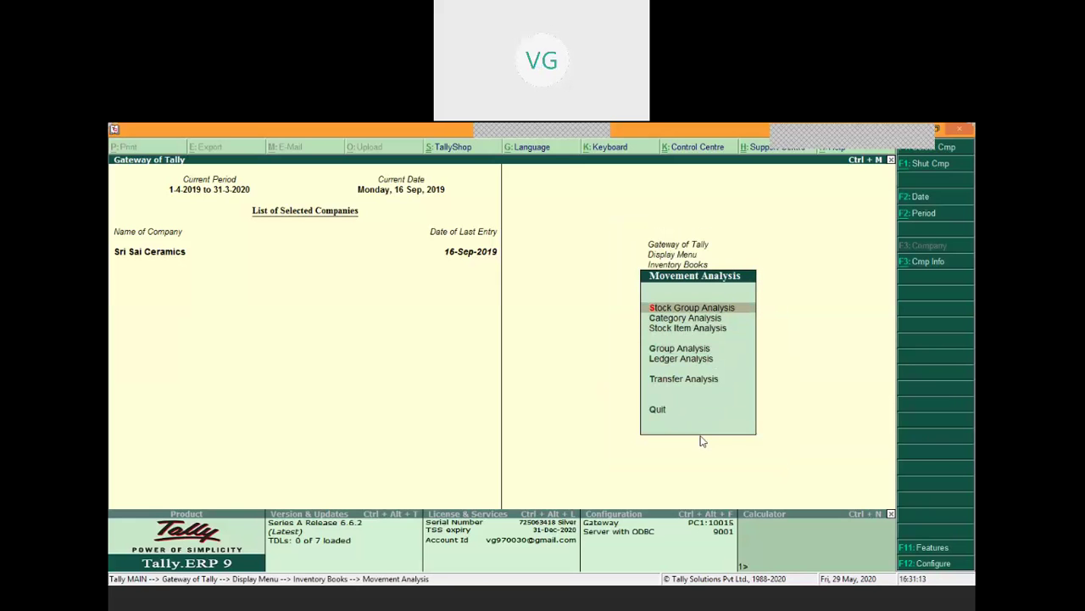
key("Return")
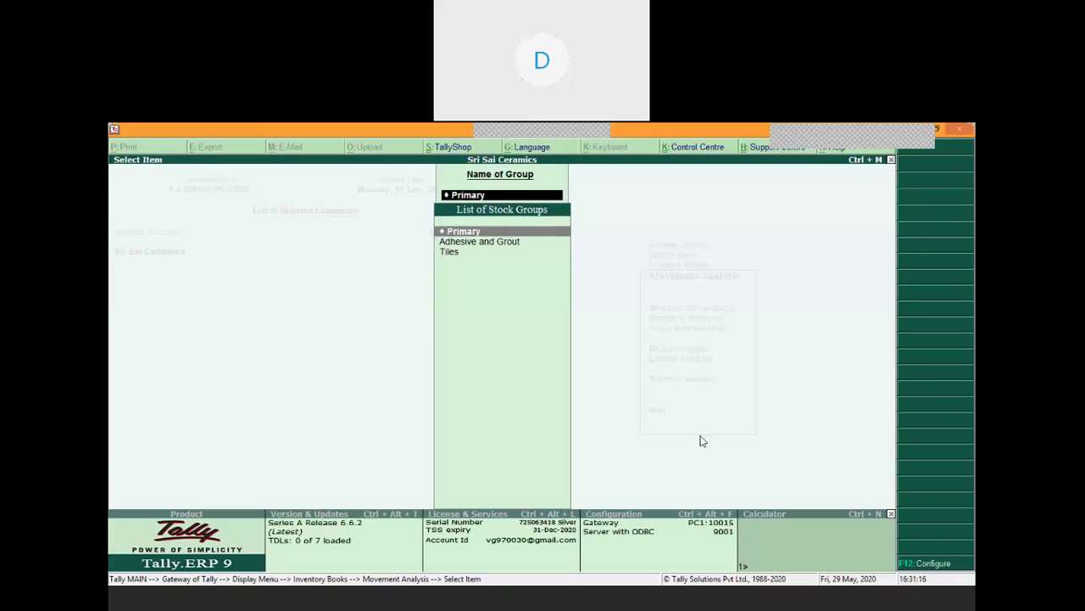
key("Return")
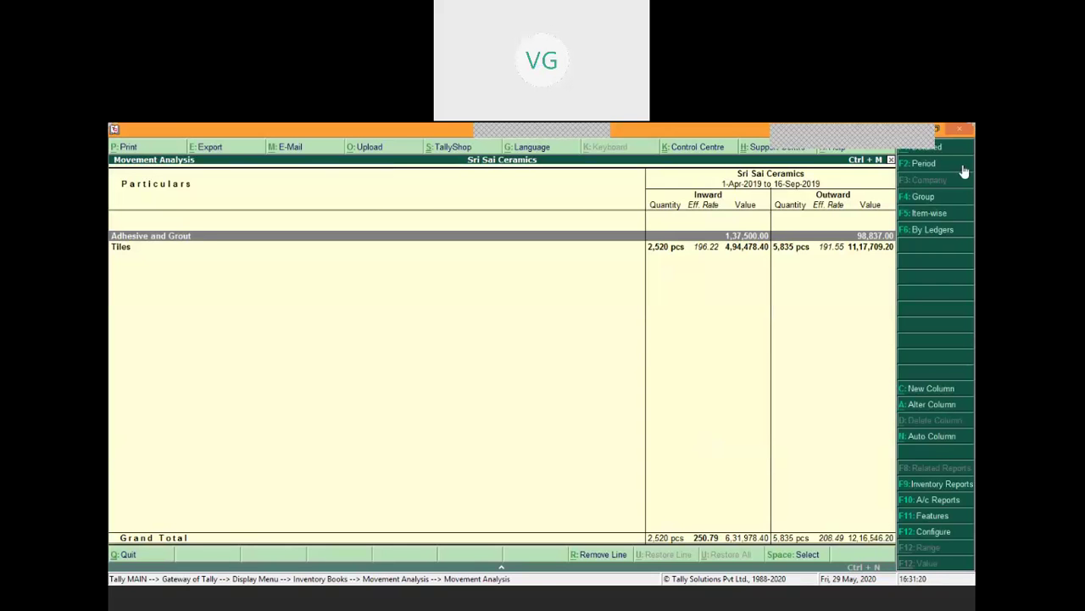
left_click(946, 146)
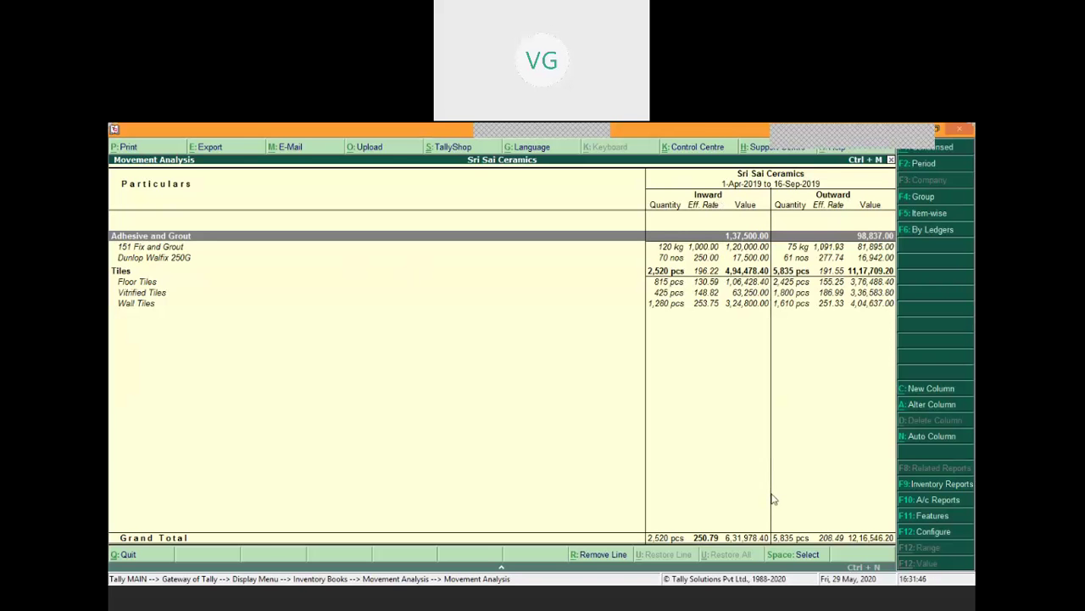
Look through the movement analysis report's configuration options, then return to Inventory Books.
left_click(947, 534)
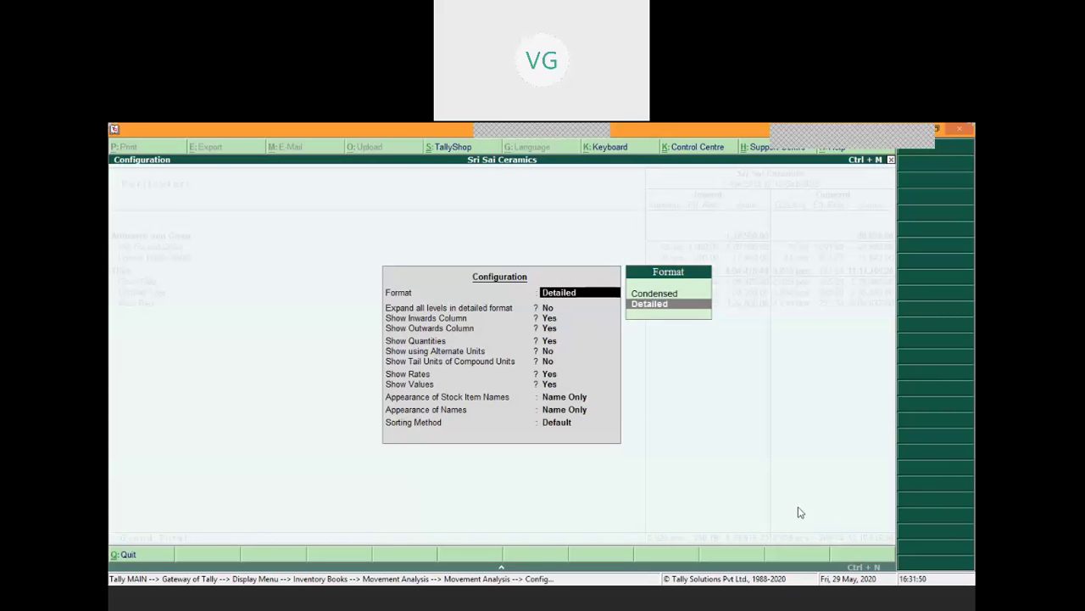
key("Return")
key("Return")
key("Return")
key("Return")
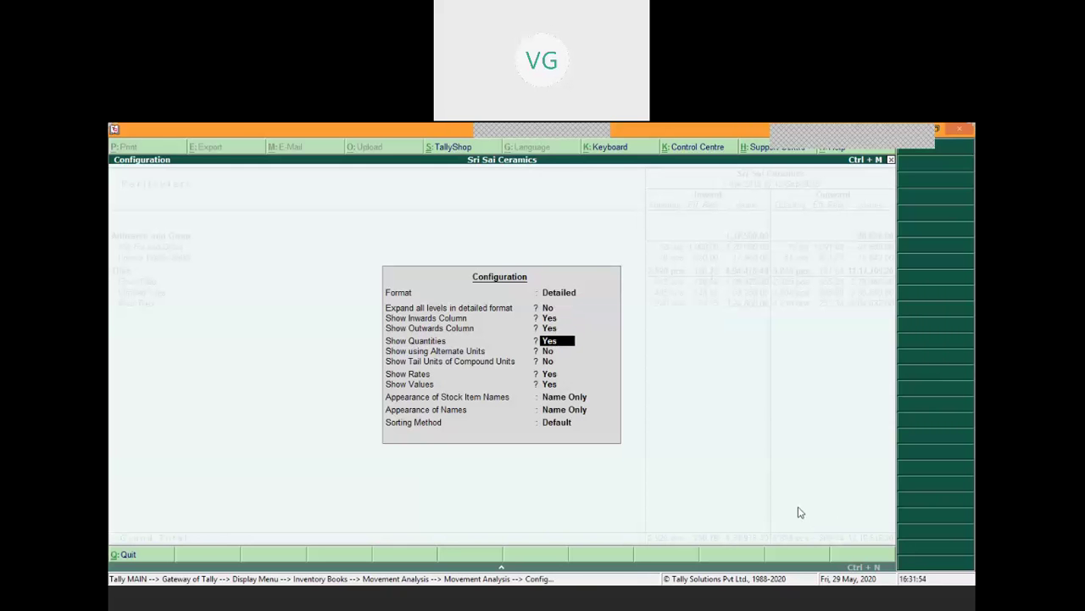
key("Return")
key("Return")
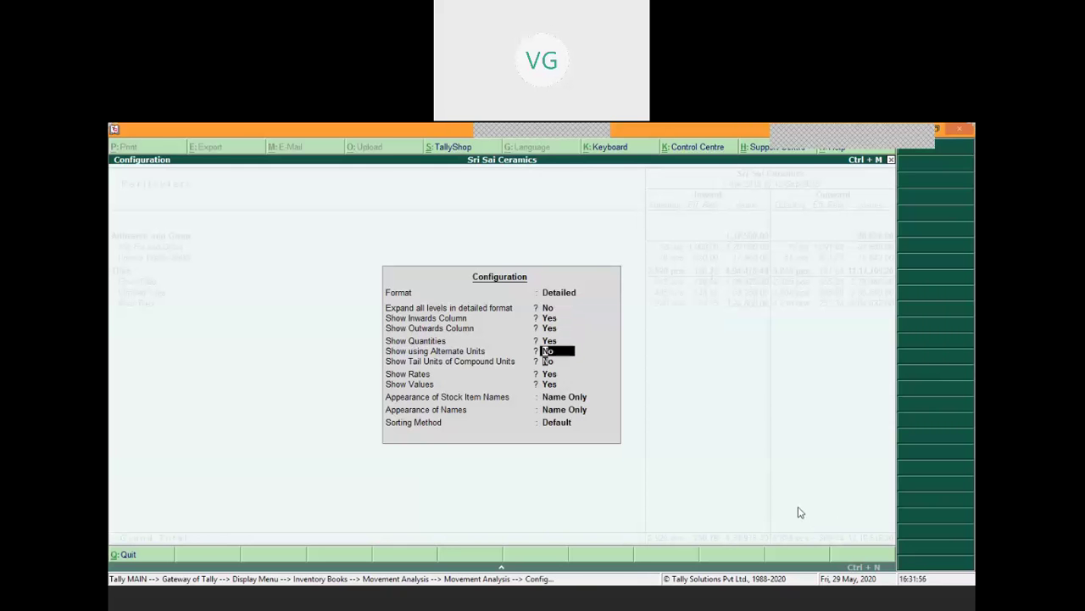
key("Return")
key("Return")
key("Return")
key("Return")
key("Return")
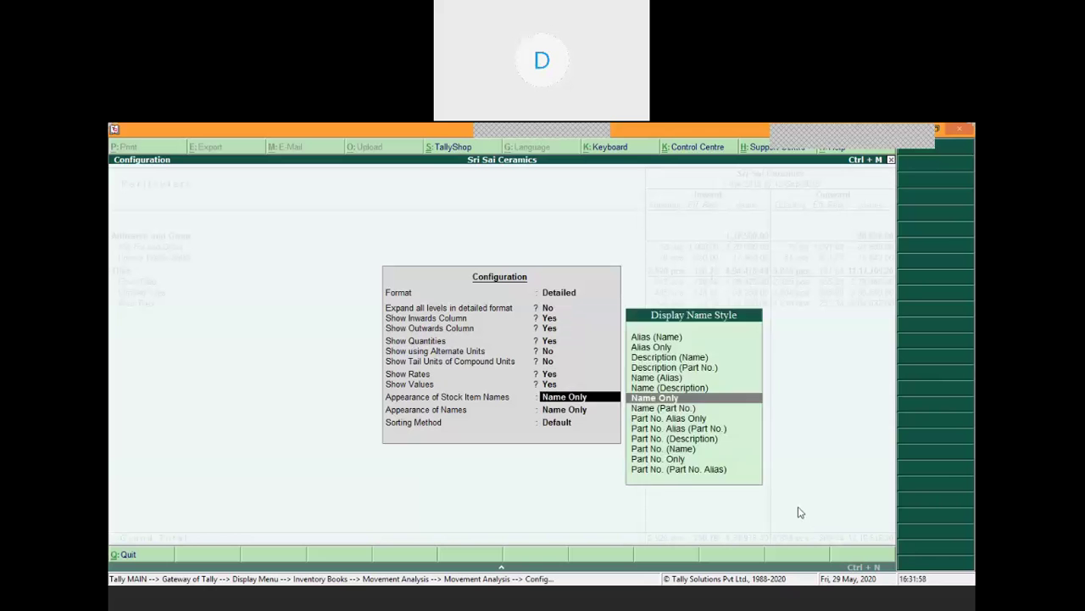
key("Return")
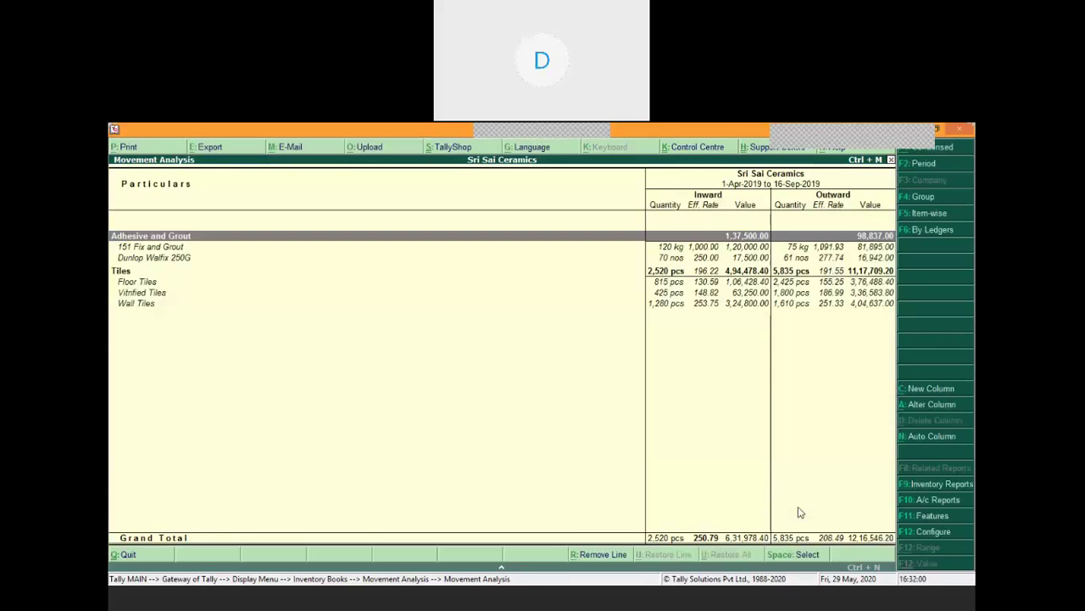
key("Escape")
key("Escape")
key("Escape")
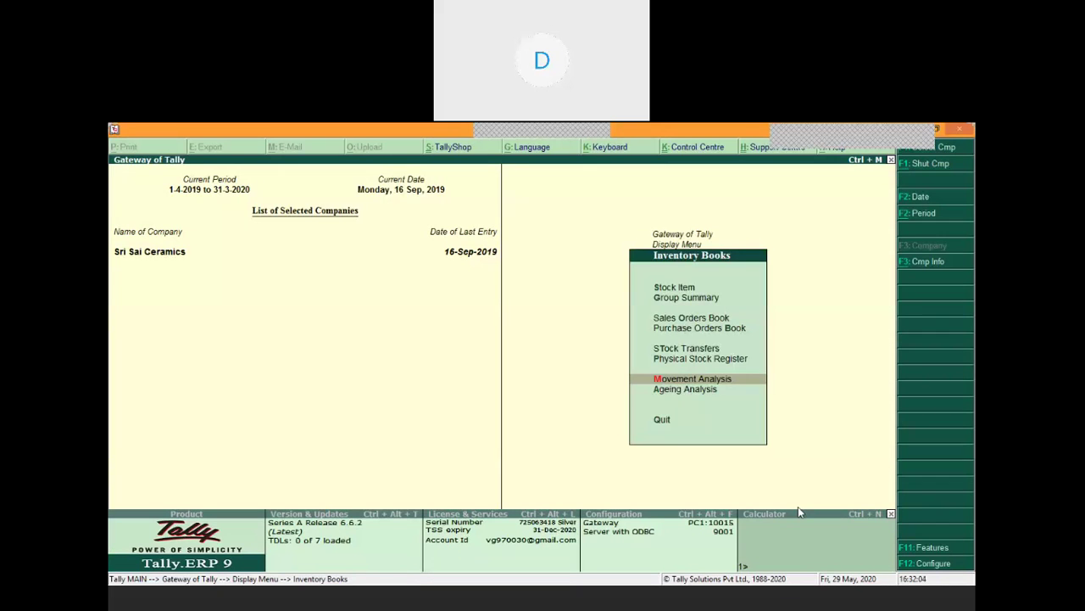
key("Up")
key("Up")
key("Up")
key("Up")
key("Up")
key("Up")
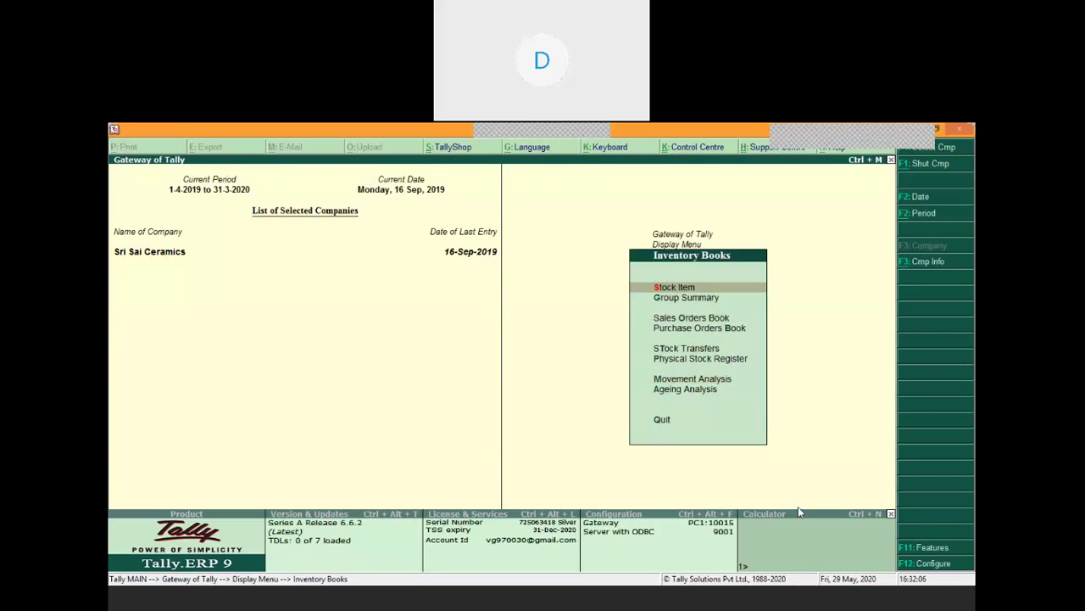
key("Return")
key("Escape")
key("Escape")
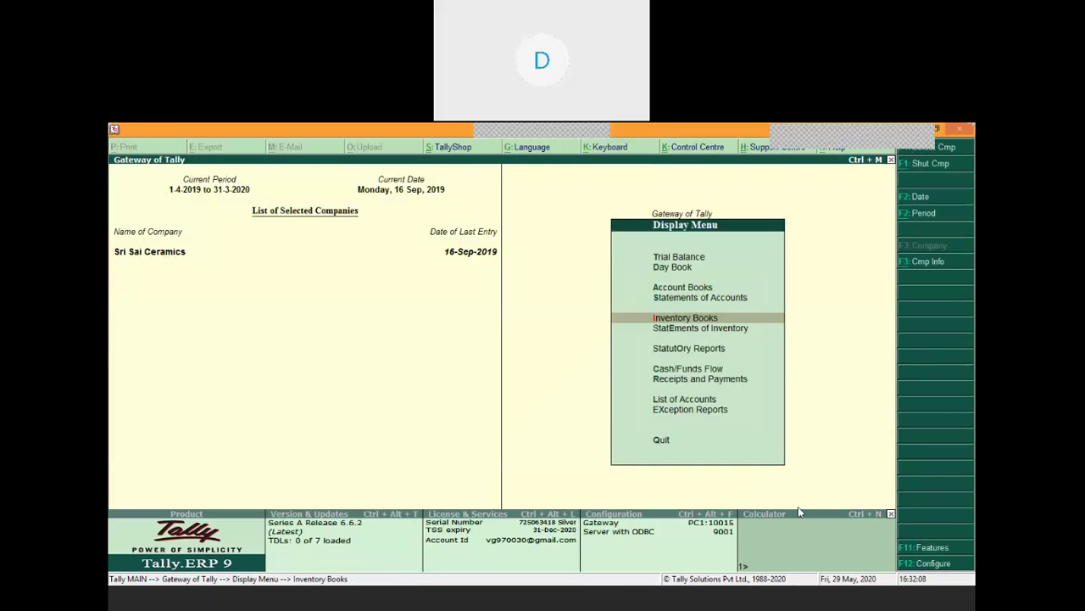
Display the Group Summary stock report for the Primary group in detailed format.
key("Return")
key("Down")
key("Return")
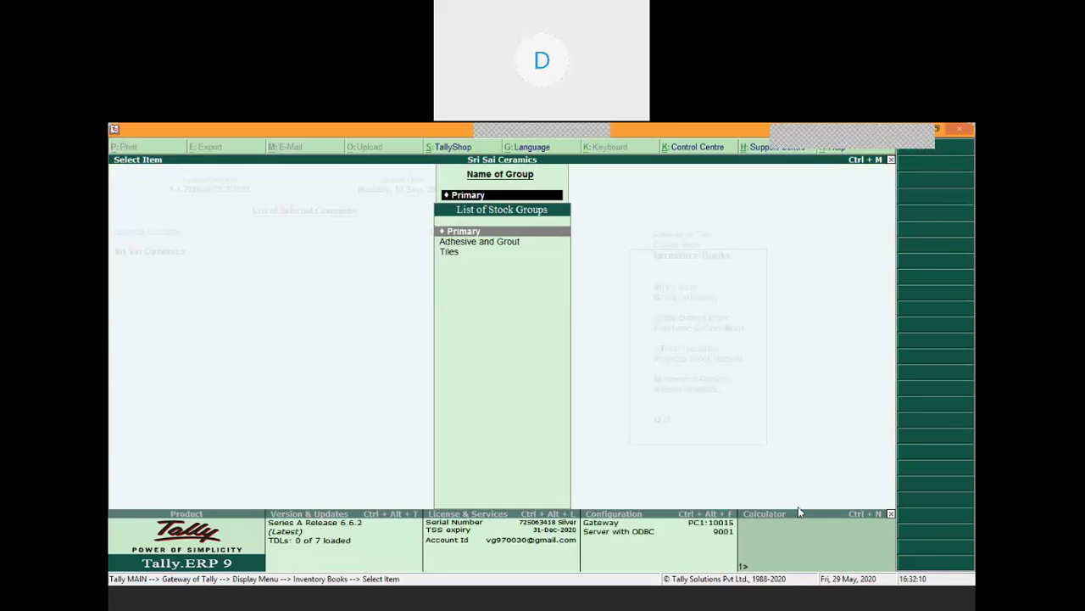
key("Return")
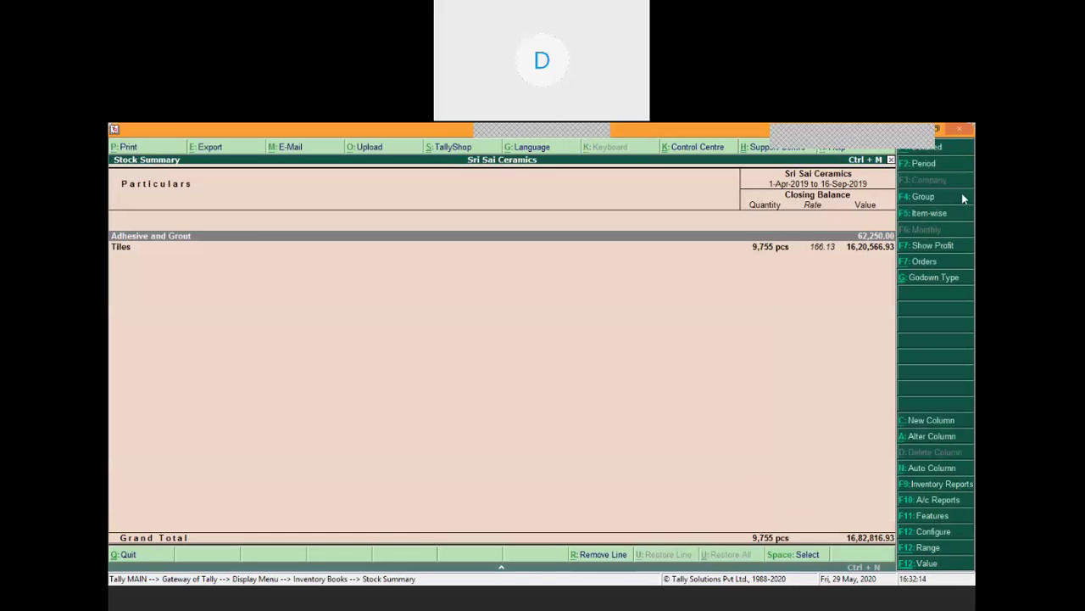
left_click(951, 150)
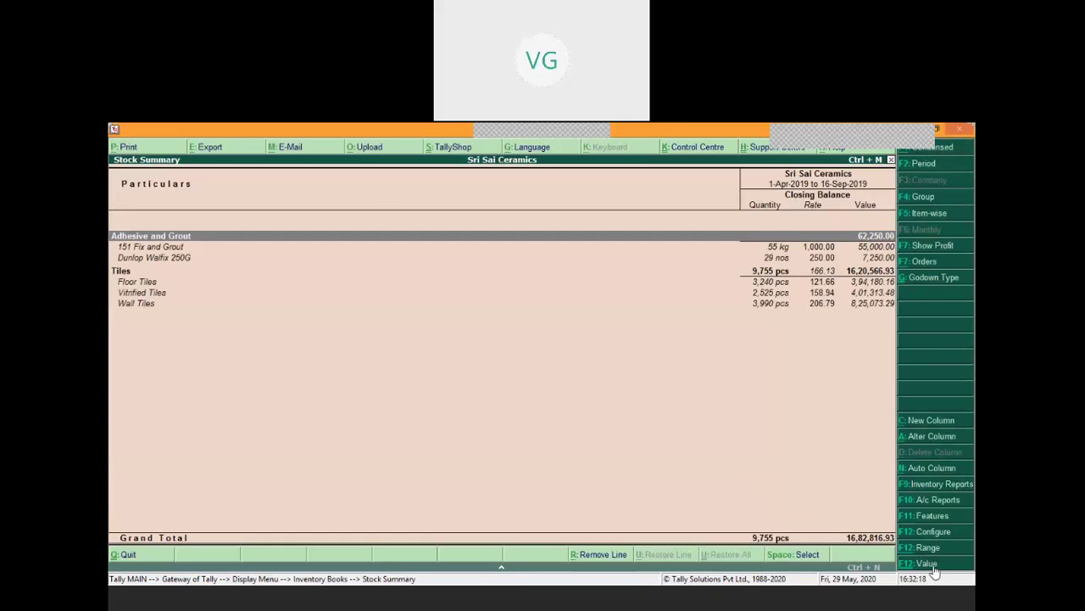
Configure the Stock Summary to show the opening balance, goods inwards and goods outwards, and select the 151 Fix and Grout line.
left_click(934, 532)
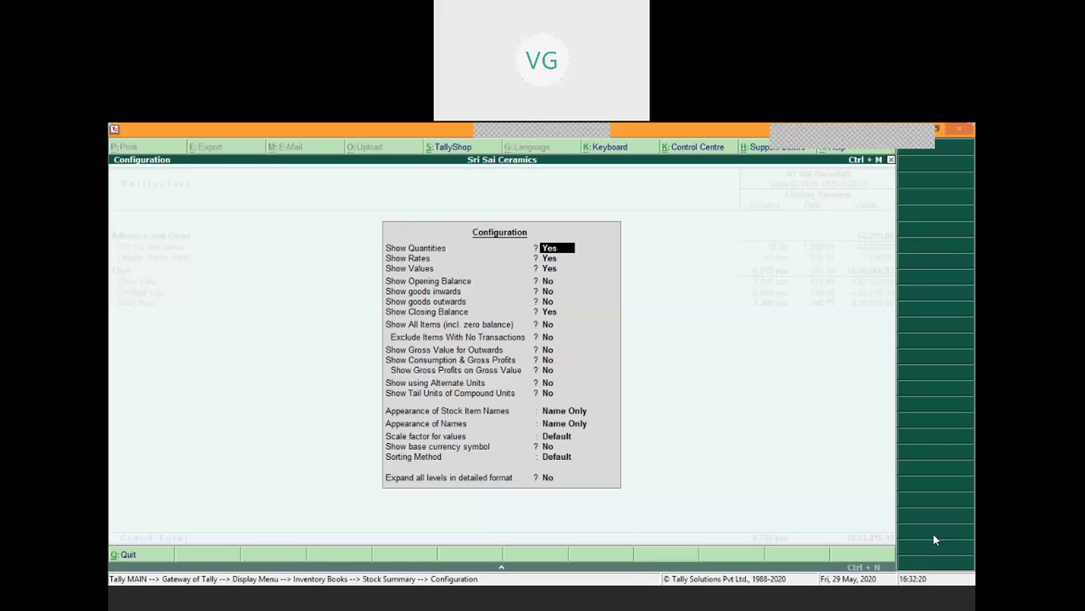
key("Return")
key("Return")
key("Return")
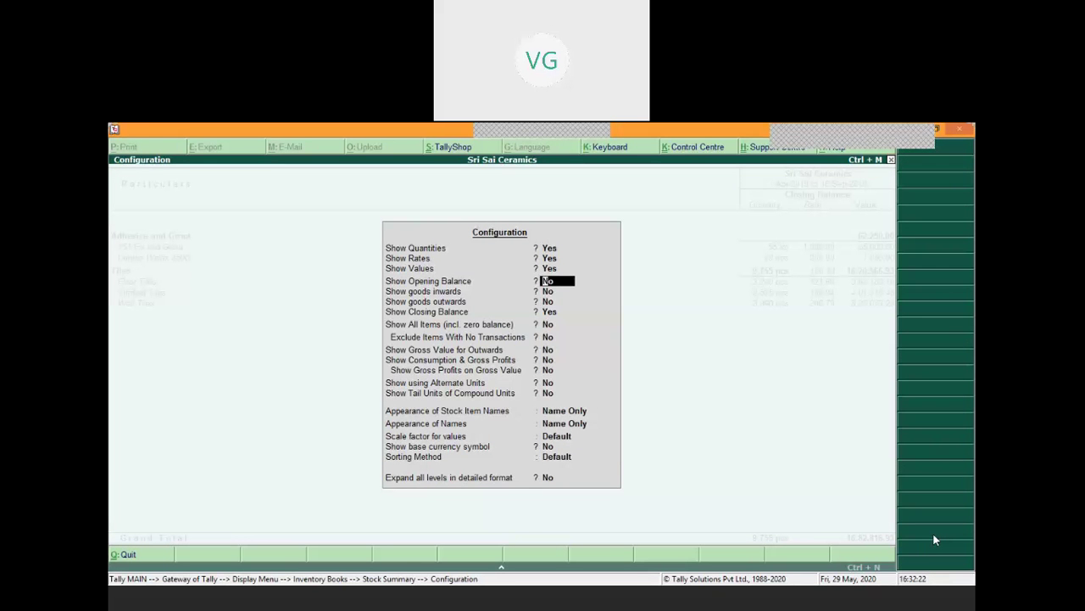
key("y")
key("y")
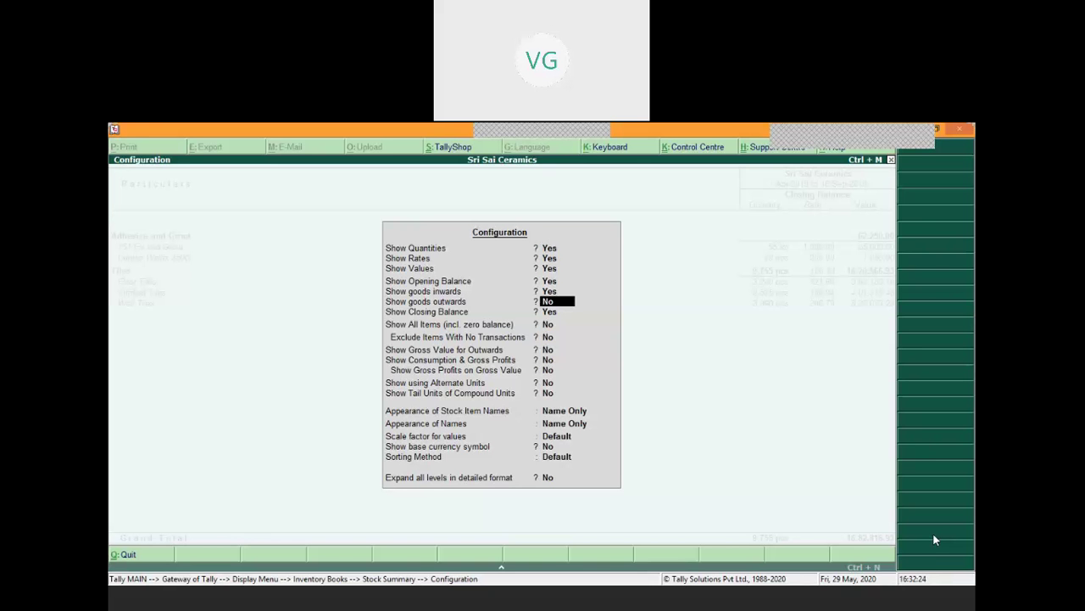
key("y")
key("Return")
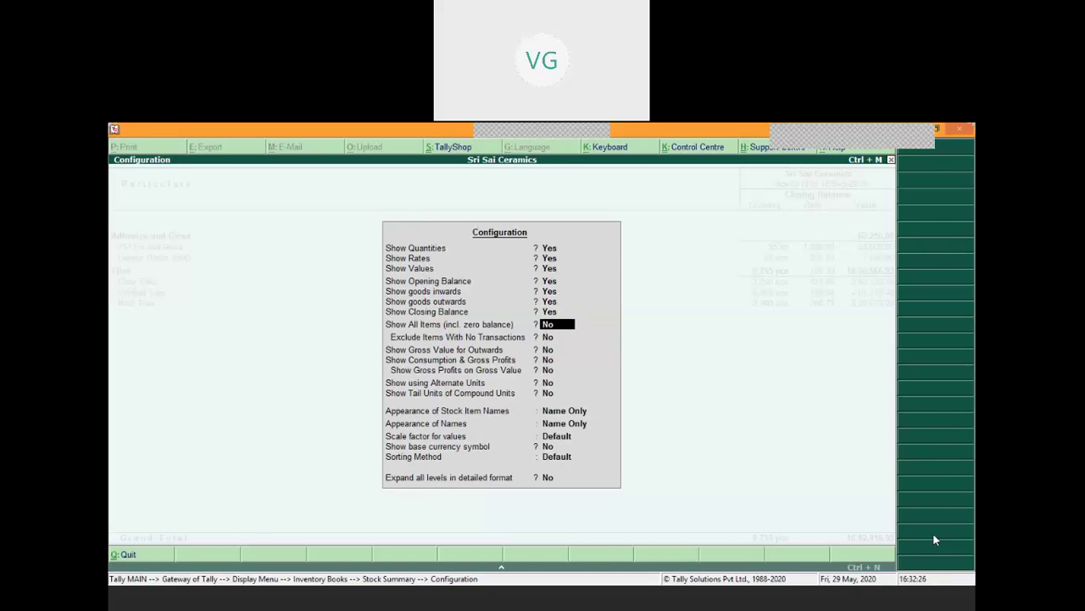
key("ctrl+a")
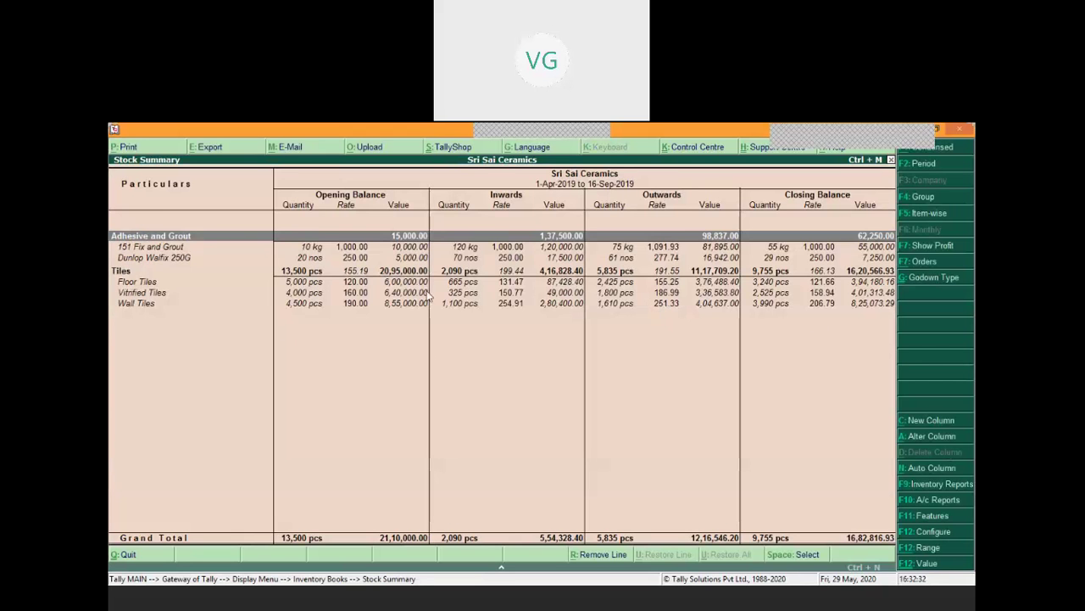
left_click(180, 251)
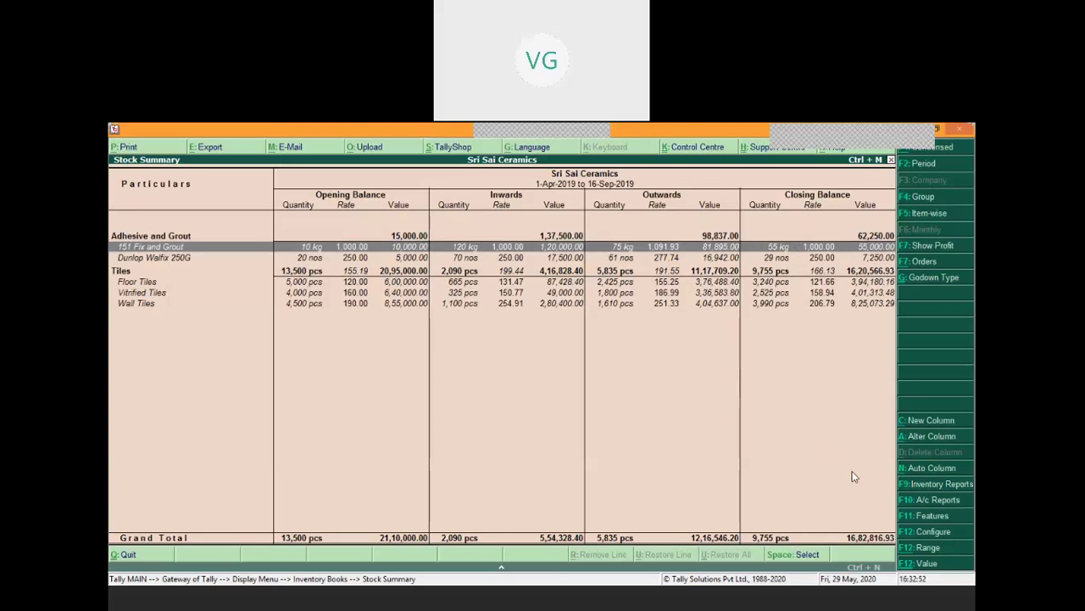
Hide the rates and values in the Stock Summary so that only quantities are listed.
left_click(942, 531)
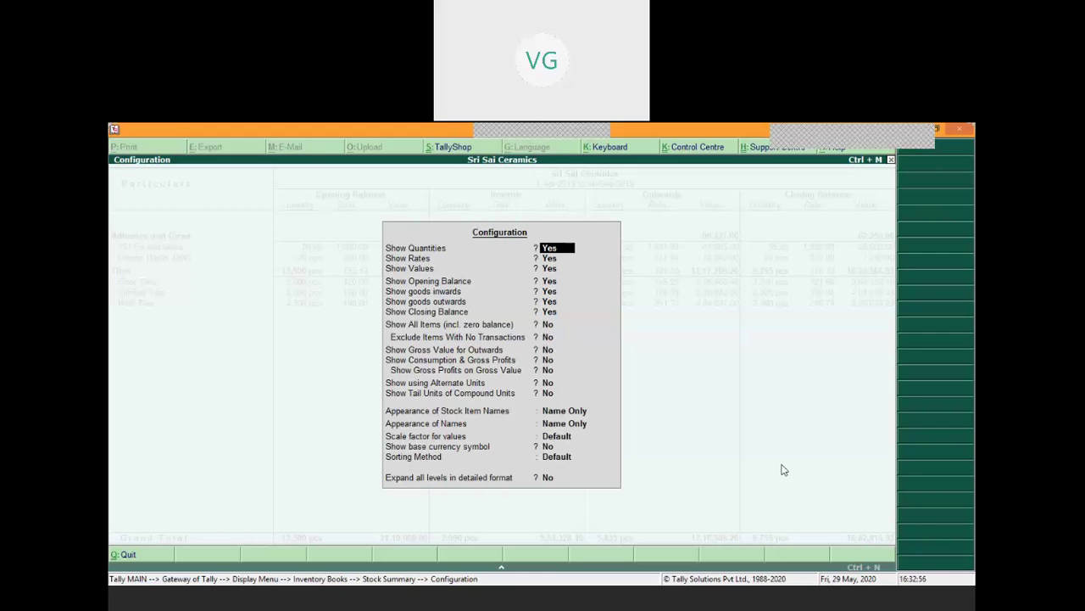
key("Return")
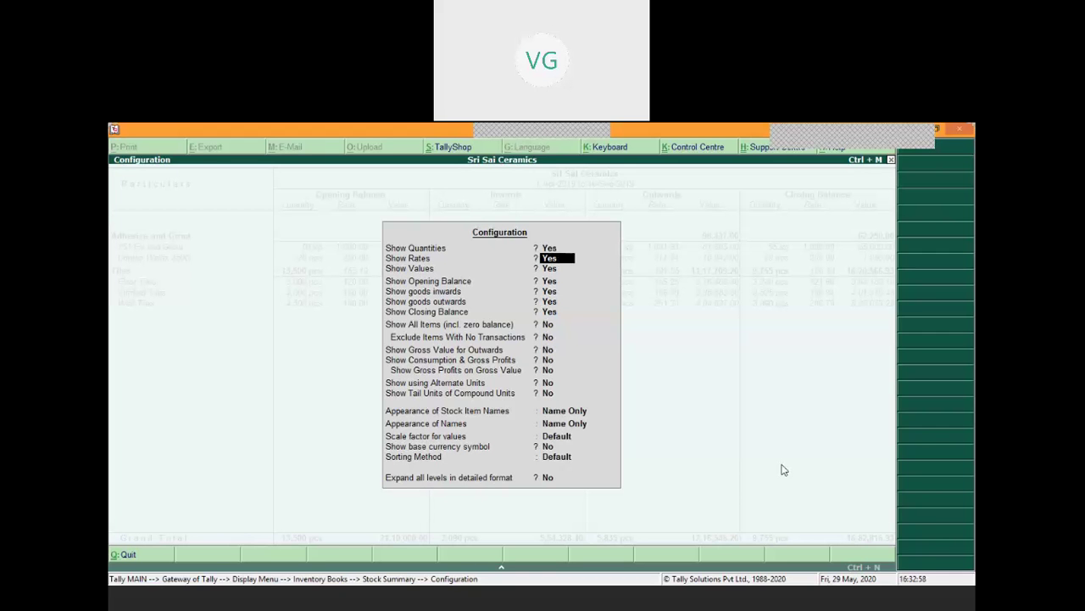
key("n")
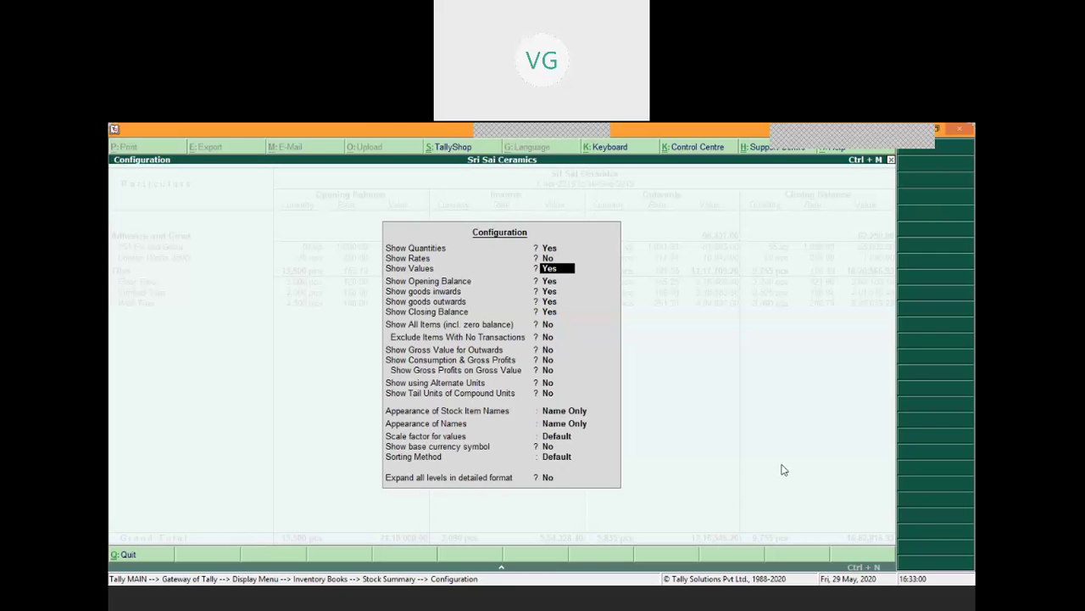
key("n")
key("ctrl+a")
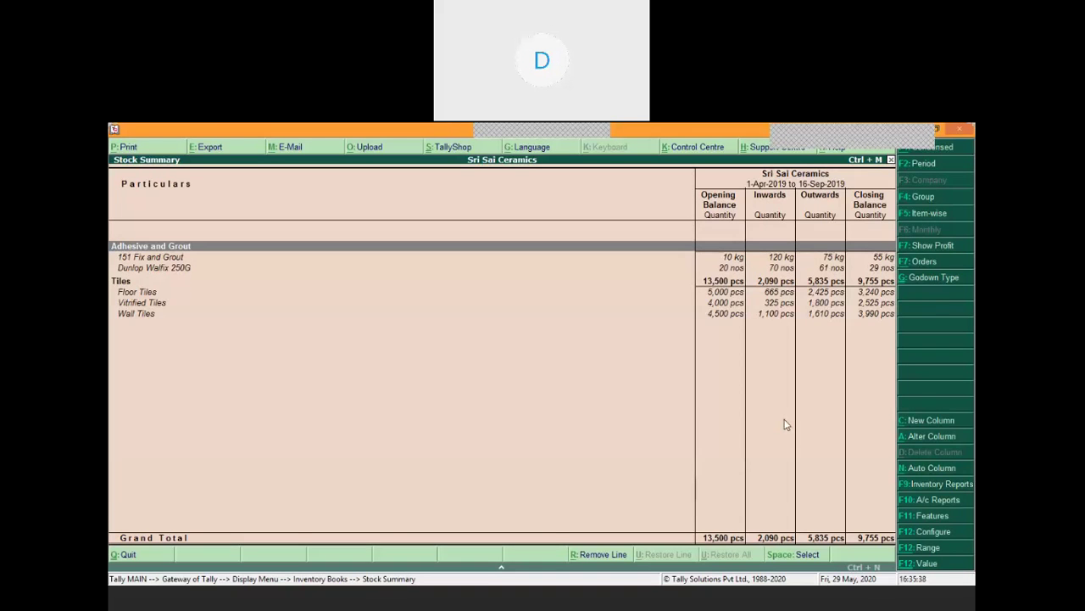
Close the Stock Summary and return to the Gateway of Tally.
key("F4")
key("Escape")
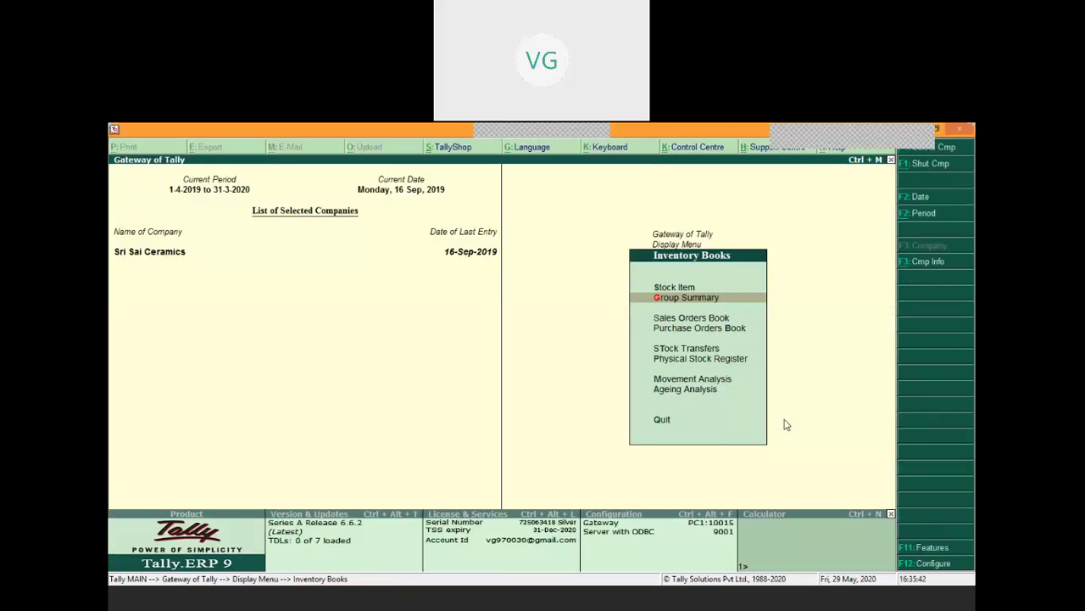
key("Escape")
key("Escape")
key("Escape")
key("Escape")
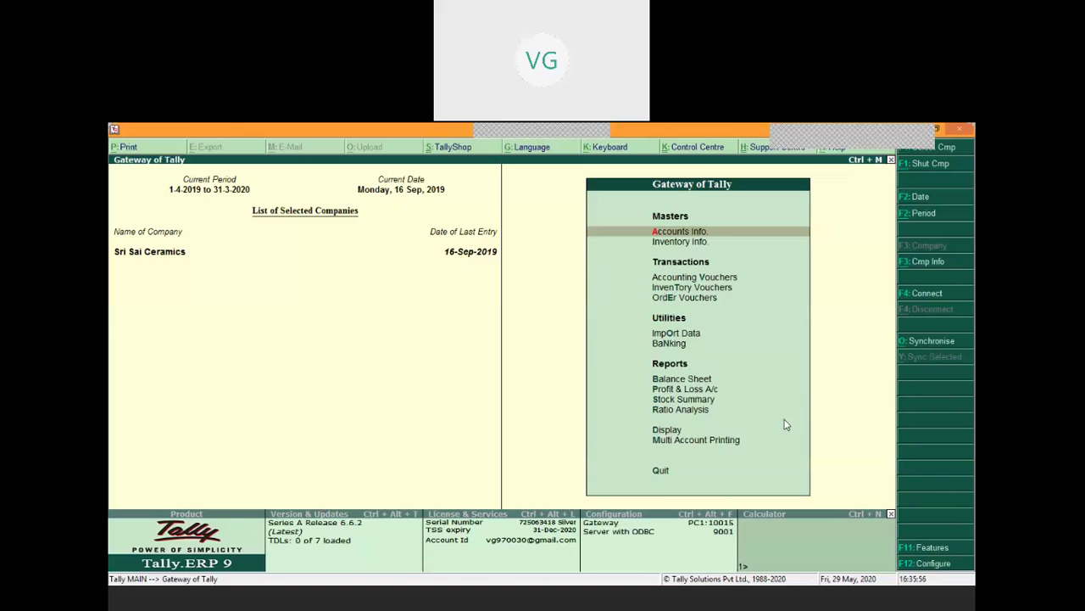
Open the Statements of Inventory among the display reports.
key("Down")
key("Down")
key("Down")
key("Down")
key("Down")
key("Down")
key("Down")
key("Down")
key("Down")
key("Down")
key("Down")
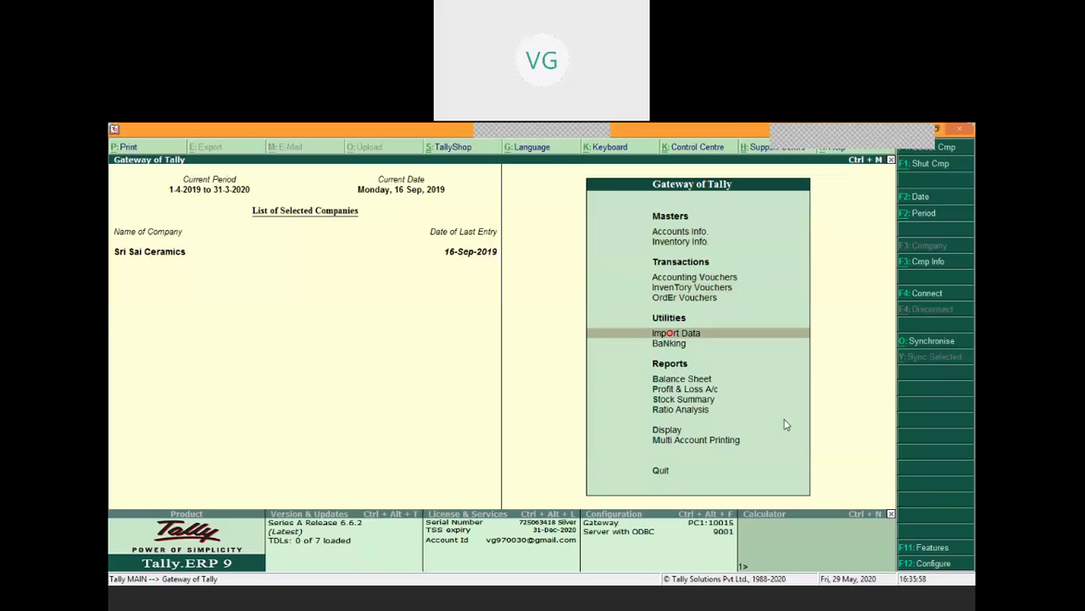
key("Return")
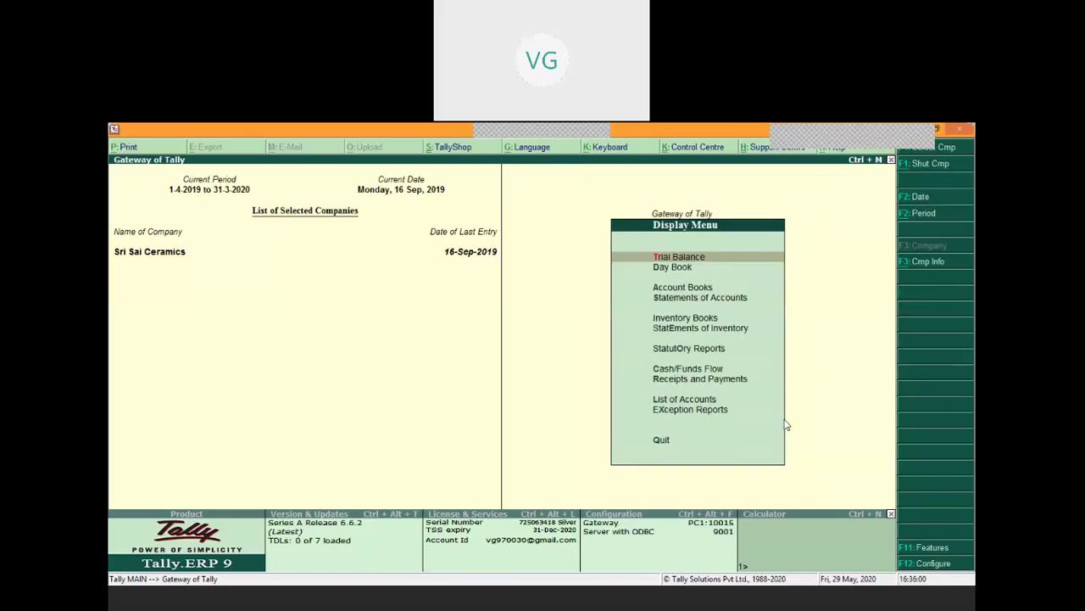
key("Down")
key("Down")
key("Down")
key("Down")
key("Down")
key("Return")
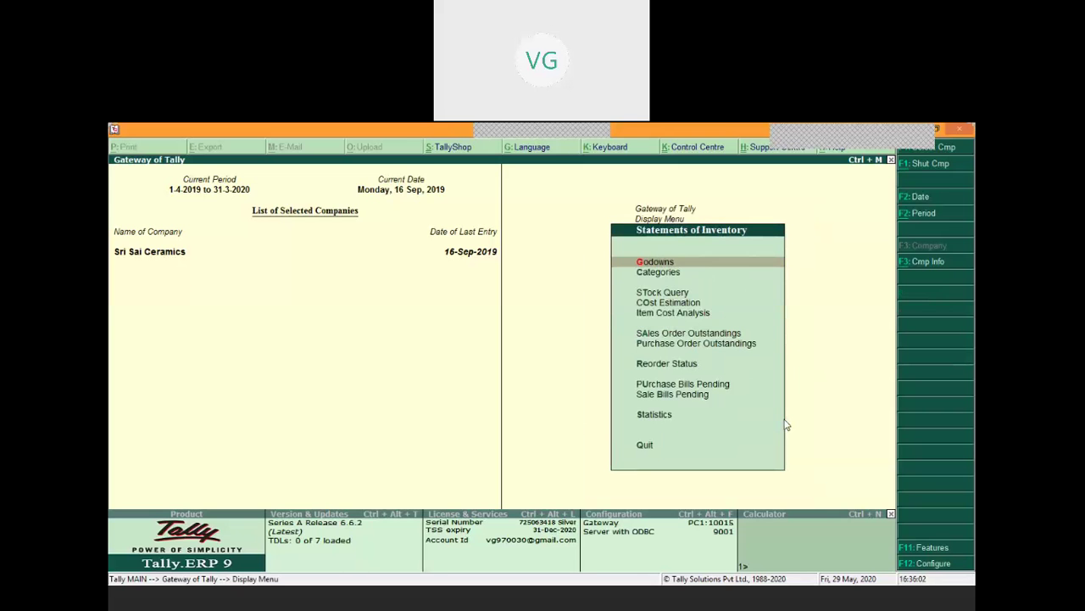
Open the Sales Order Outstandings reports.
key("Down")
key("Down")
key("Down")
key("Down")
key("Down")
key("Return")
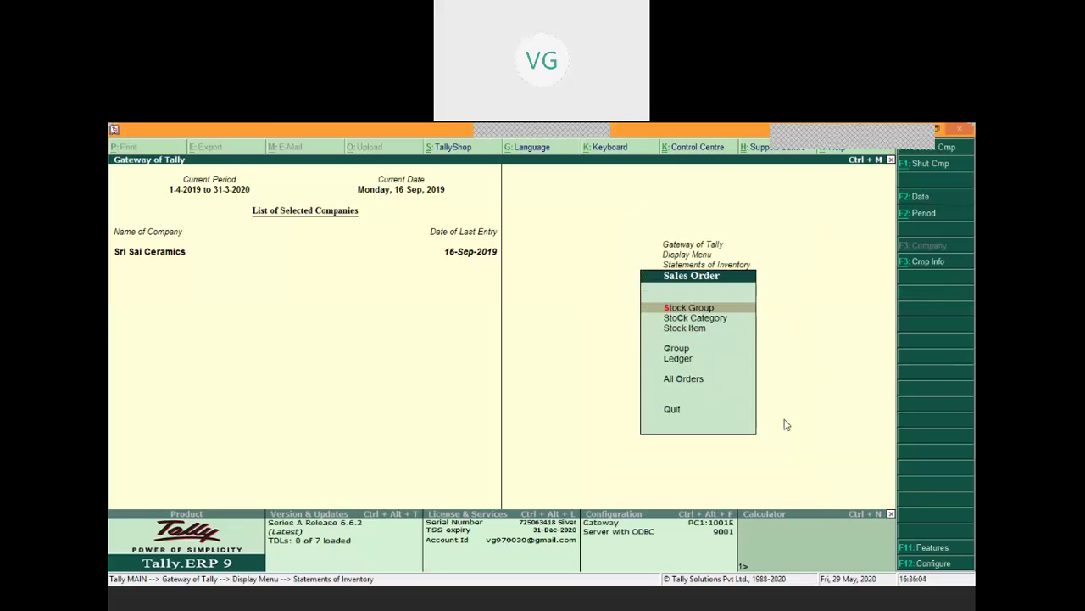
Display the Stock Group sales order outstandings for the Primary group in detailed format.
key("Down")
key("Down")
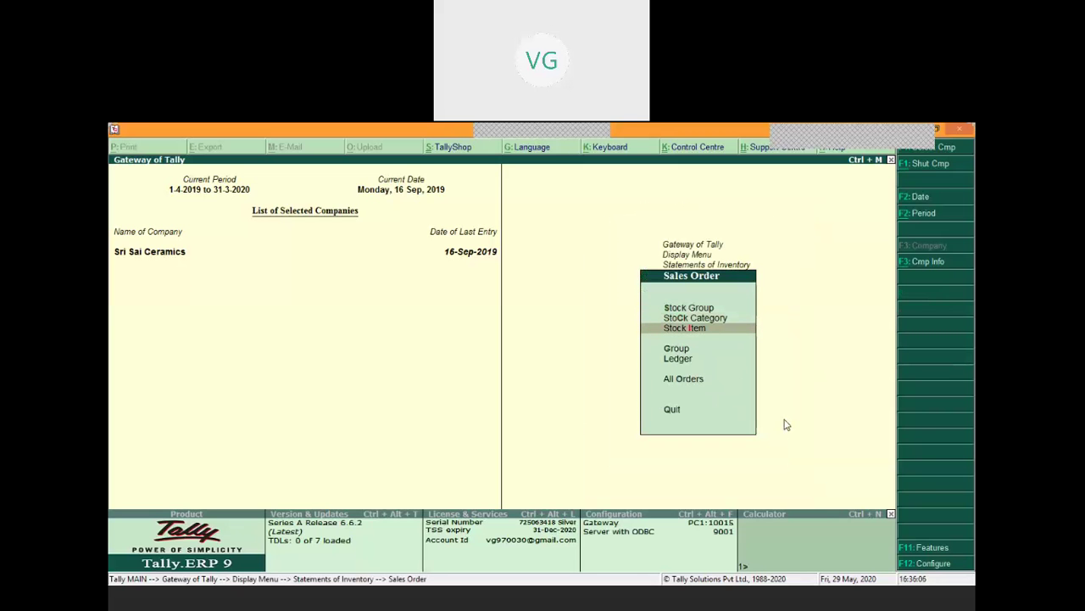
key("Up")
key("Up")
key("Return")
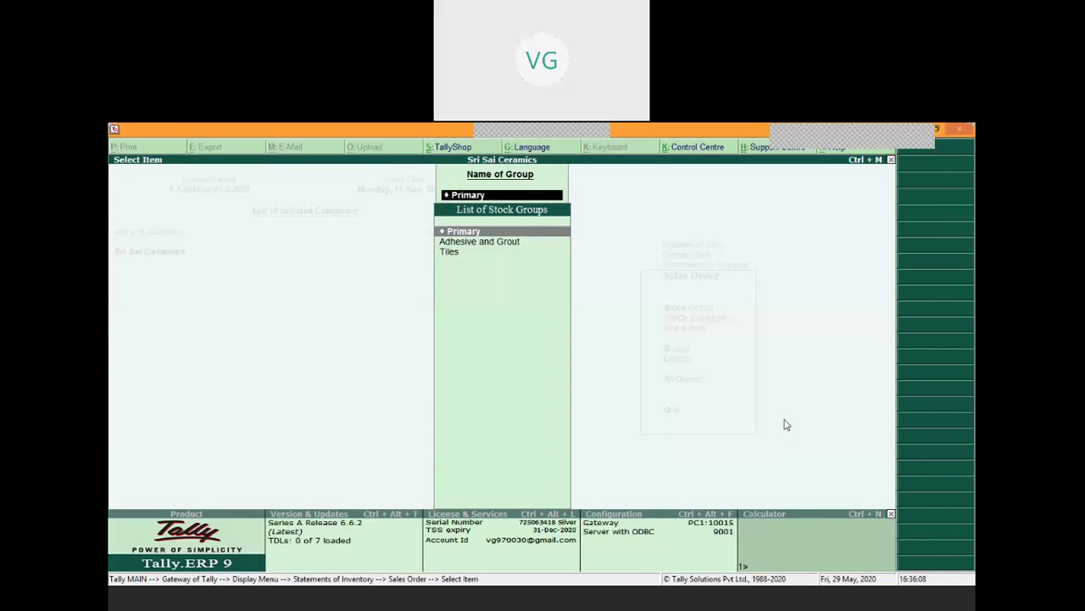
key("Down")
key("Up")
key("Return")
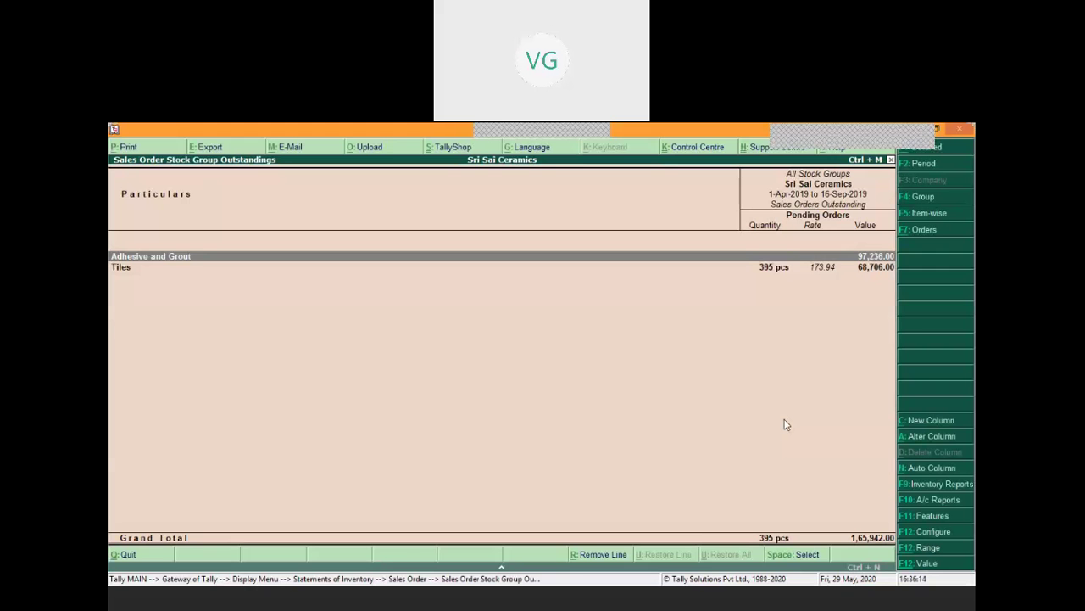
left_click(940, 150)
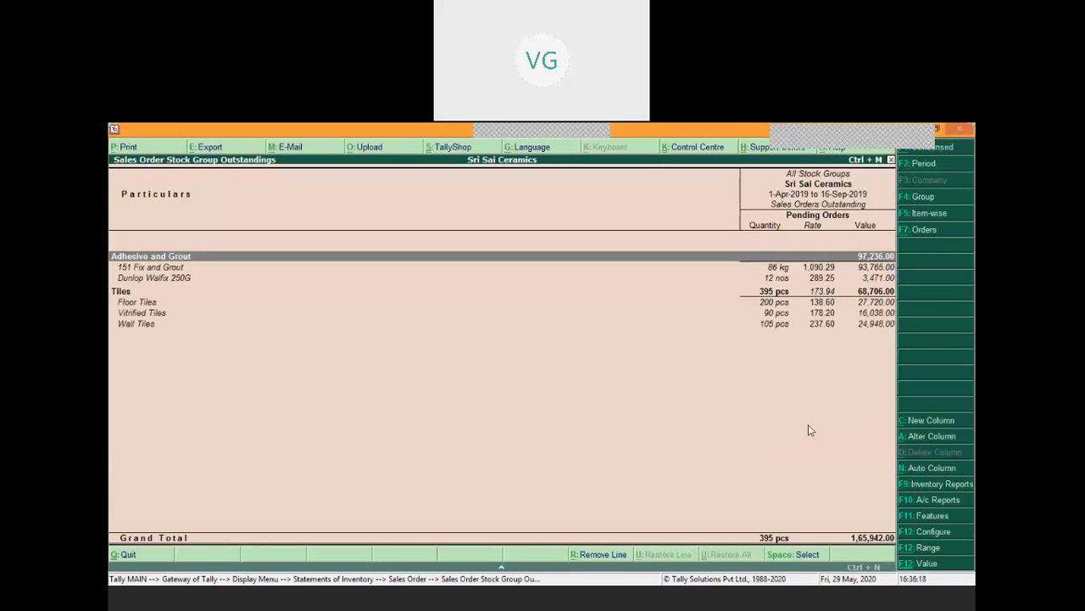
Examine the pending order quantities, rates and values of each adhesive, grout and tile item.
key("Down")
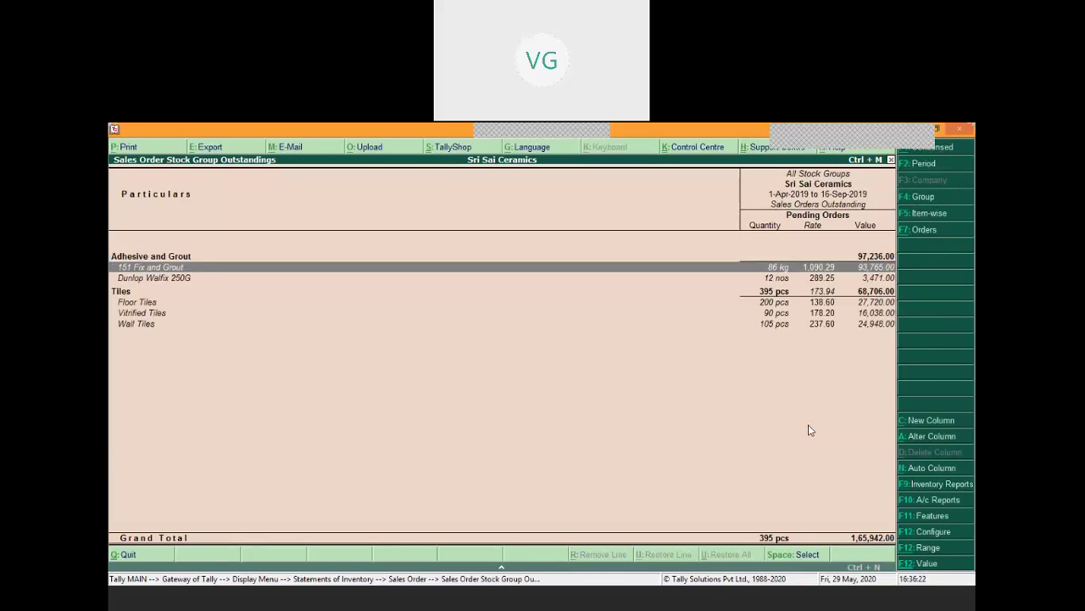
key("Down")
key("Up")
key("Down")
key("Up")
key("Down")
key("Down")
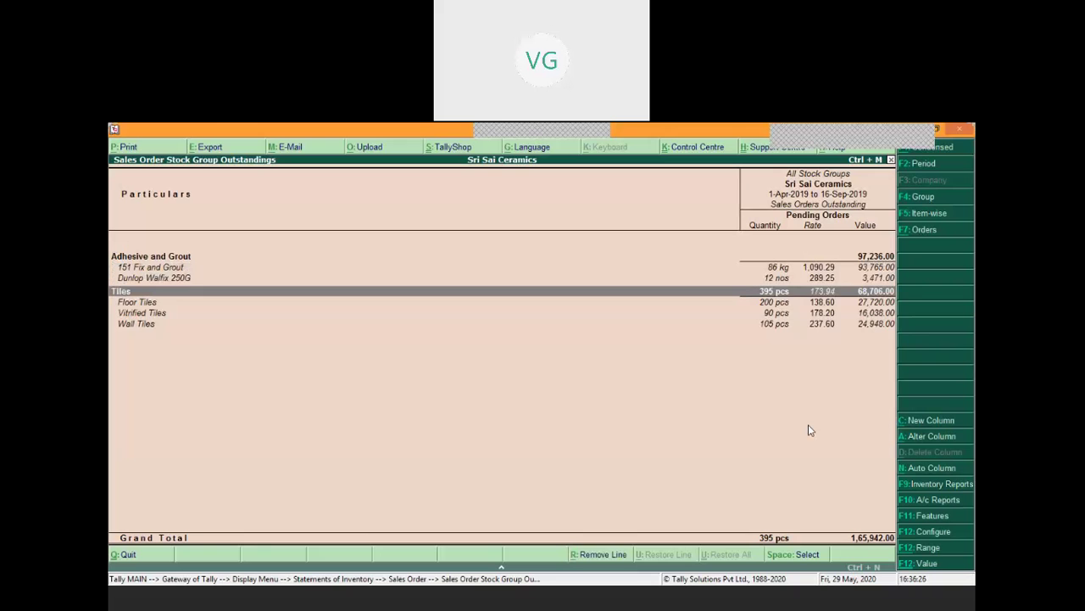
key("Down")
key("Down")
key("Down")
key("Up")
key("Up")
key("Up")
key("Up")
key("Up")
key("Up")
key("Down")
key("Down")
key("Down")
key("Down")
key("Down")
key("Down")
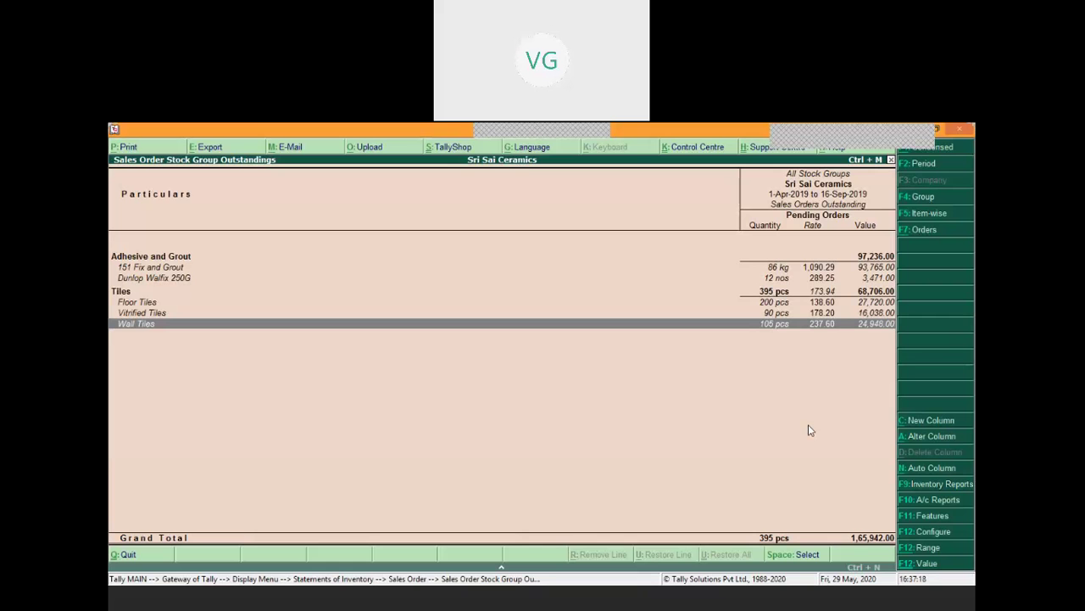
Leave the sales order outstandings and the Statements of Inventory, returning to the Gateway of Tally.
key("Escape")
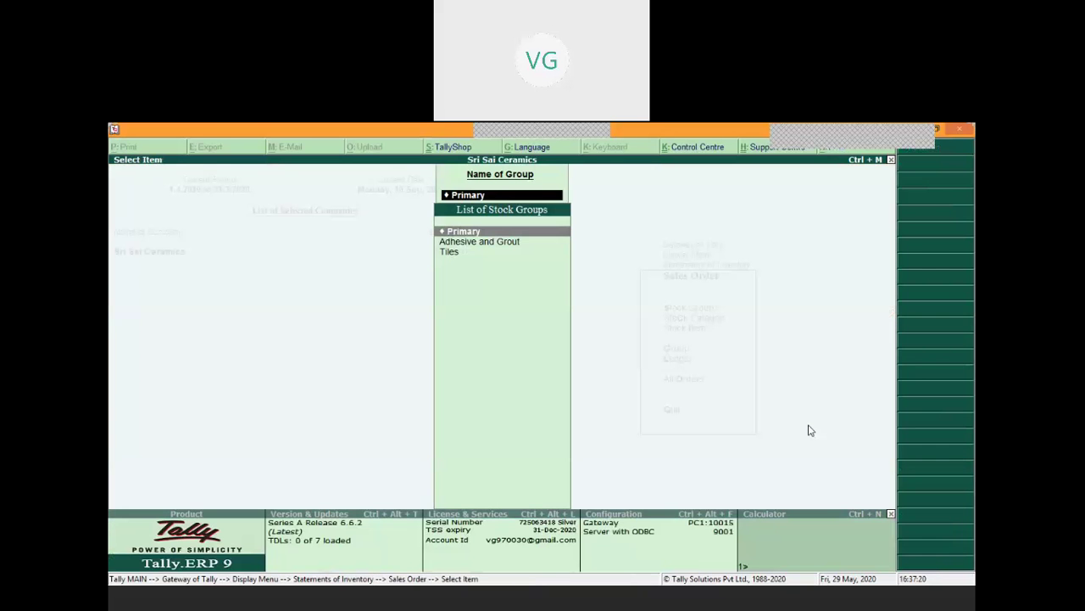
key("Escape")
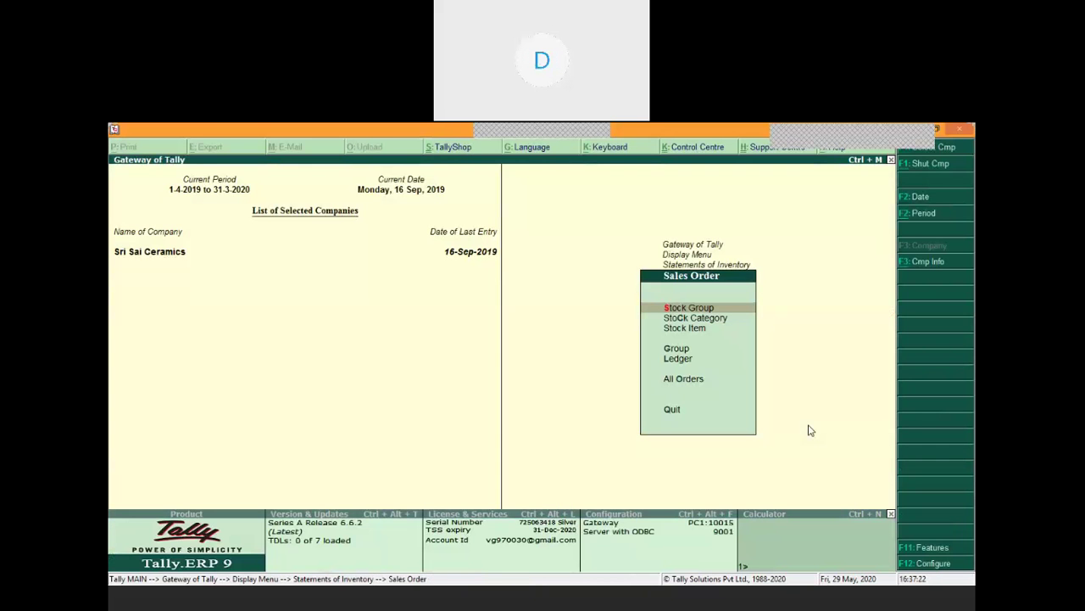
key("Escape")
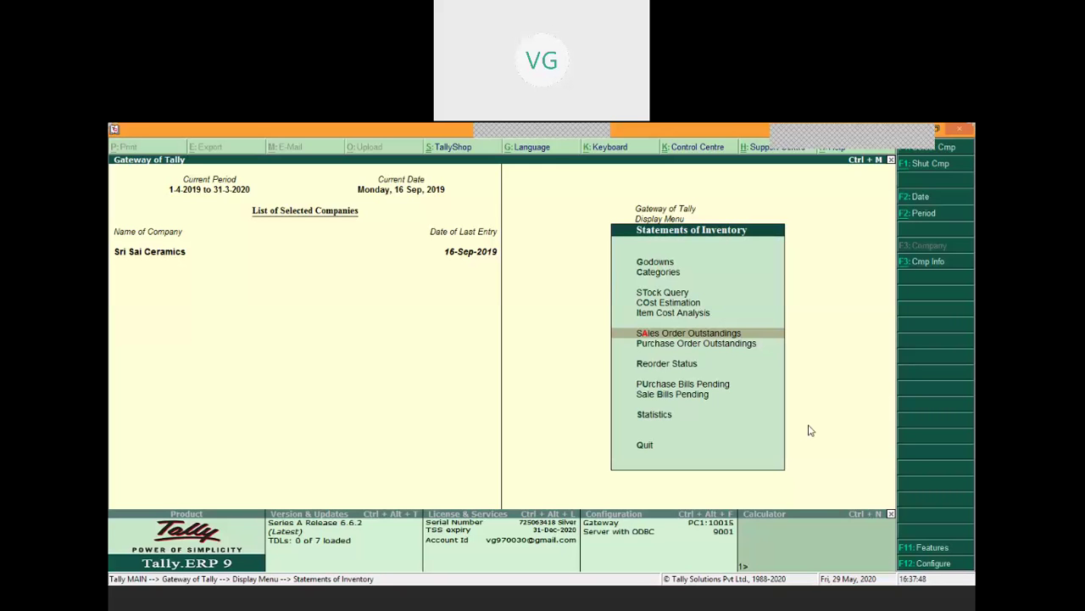
key("Down")
key("Down")
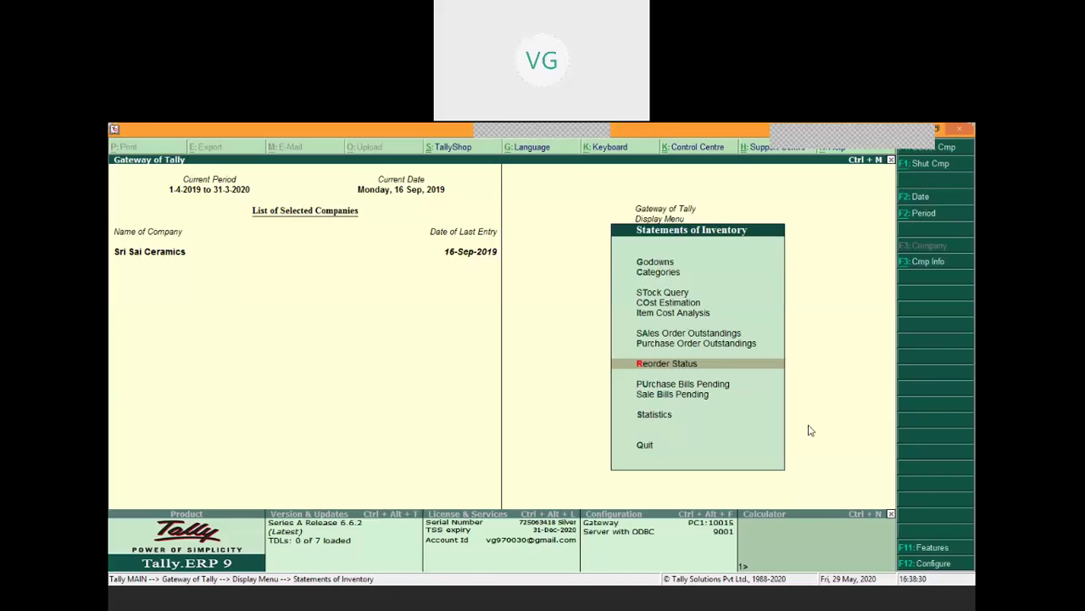
key("Escape")
key("Escape")
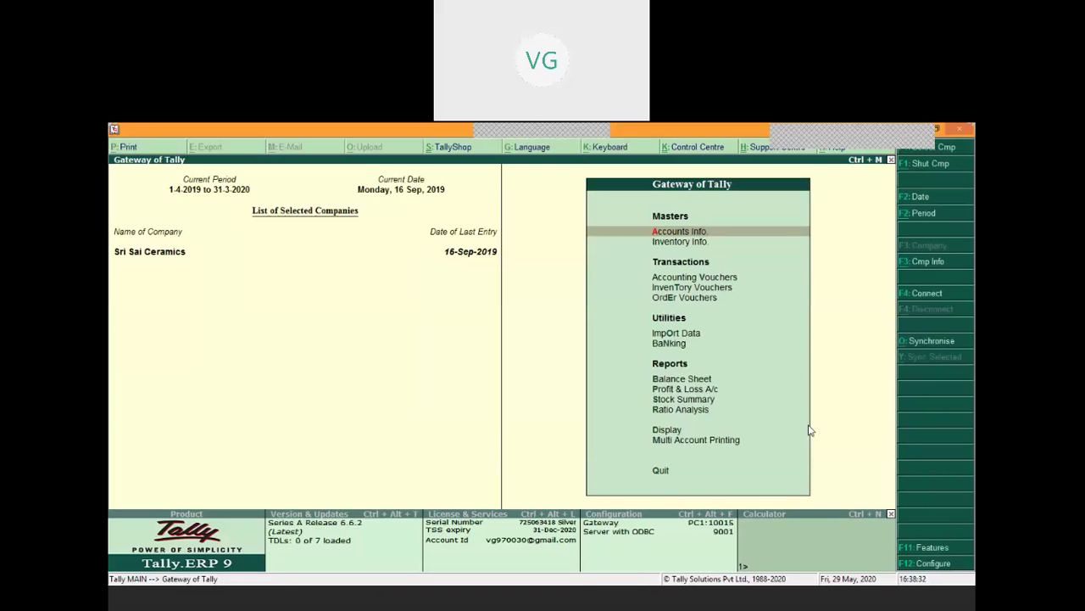
Open Reorder Levels within the Inventory Info masters.
key("Down")
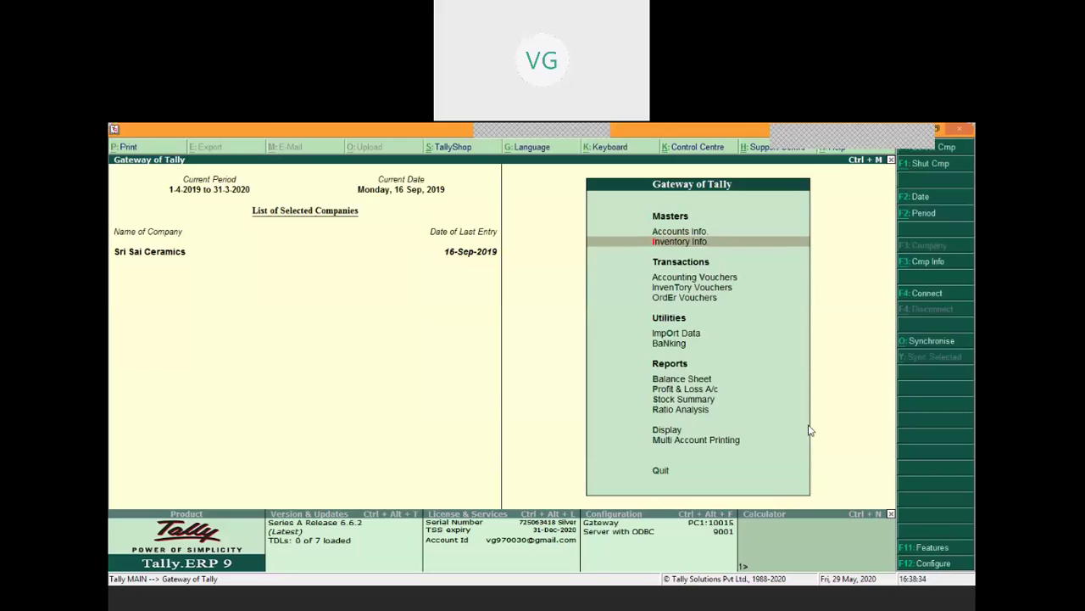
key("Return")
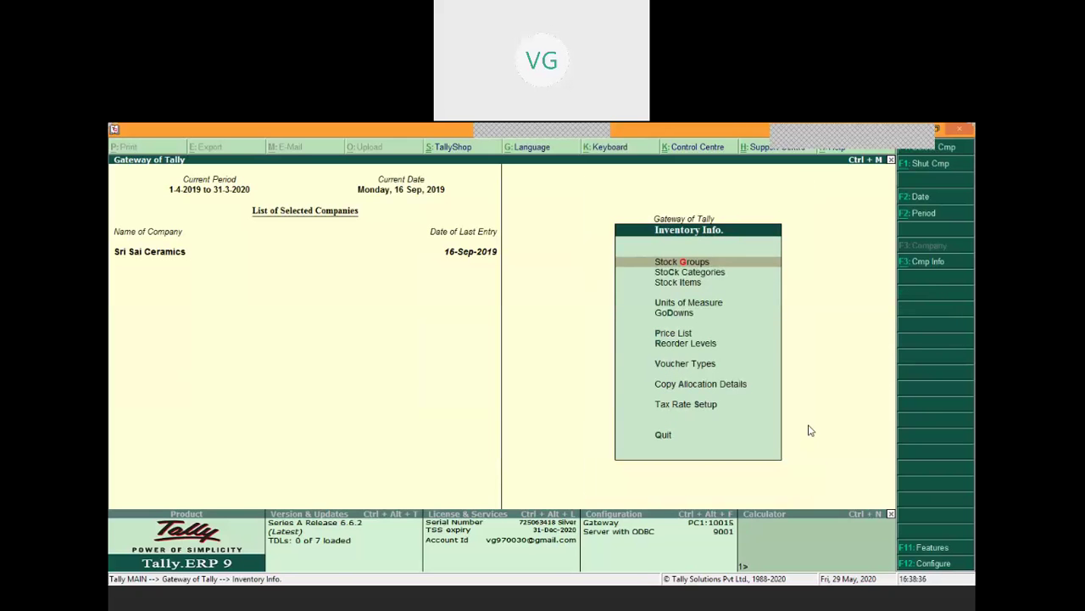
key("Down")
key("Down")
key("Down")
key("Down")
key("Down")
key("Down")
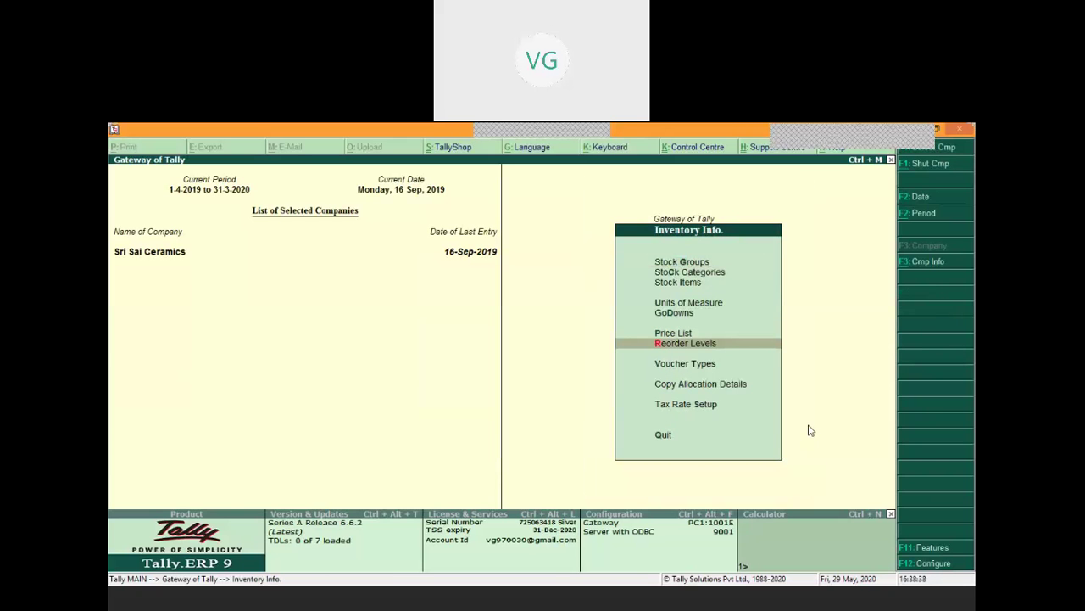
key("Return")
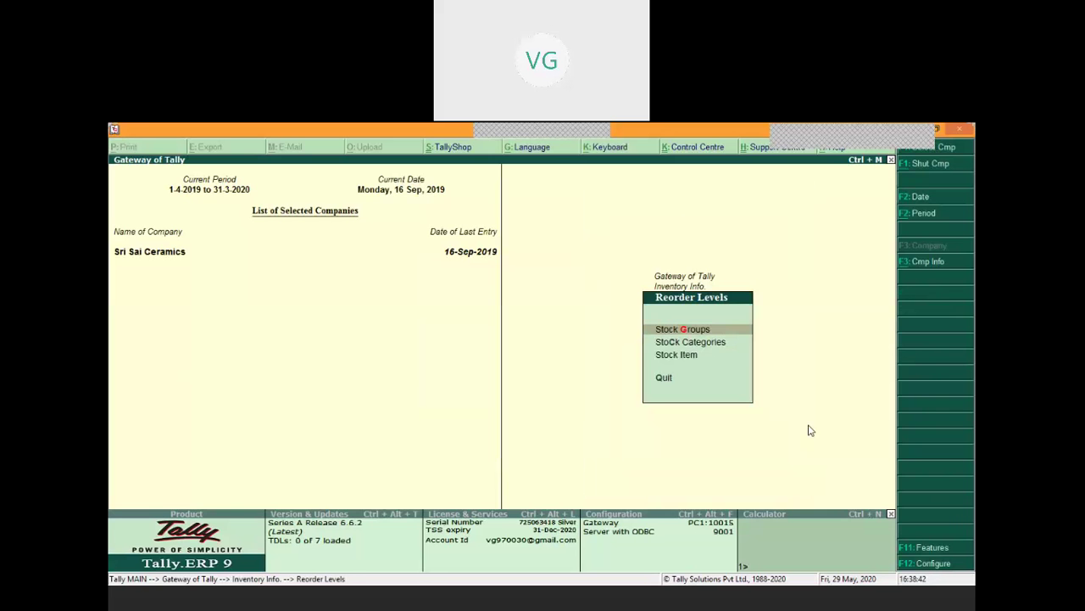
Review the reorder and minimum order quantities of All Items by stock group, and return to the Gateway of Tally without saving.
key("Return")
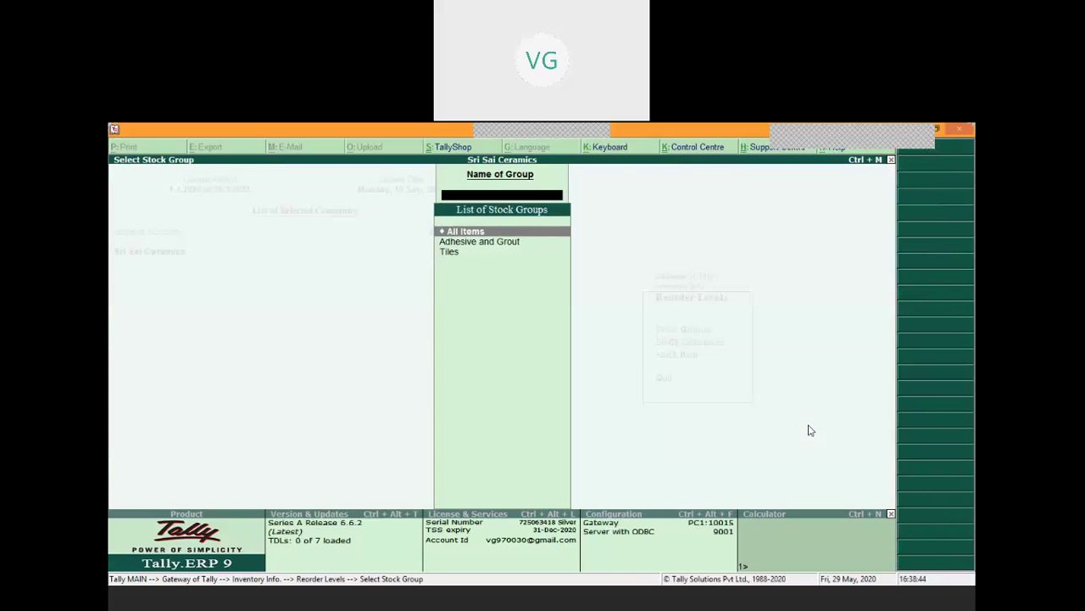
key("Return")
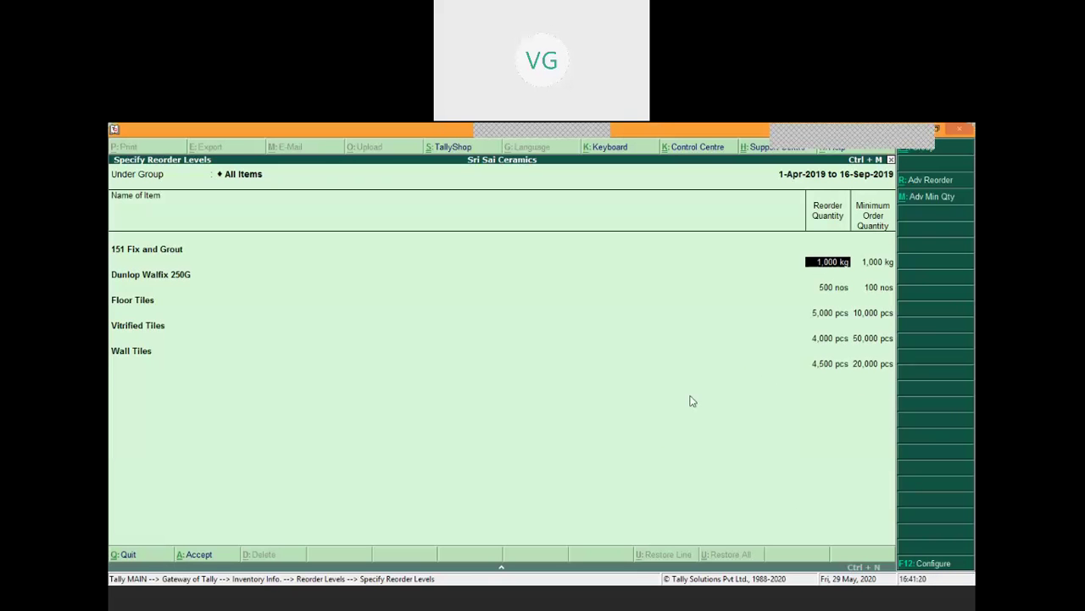
key("Escape")
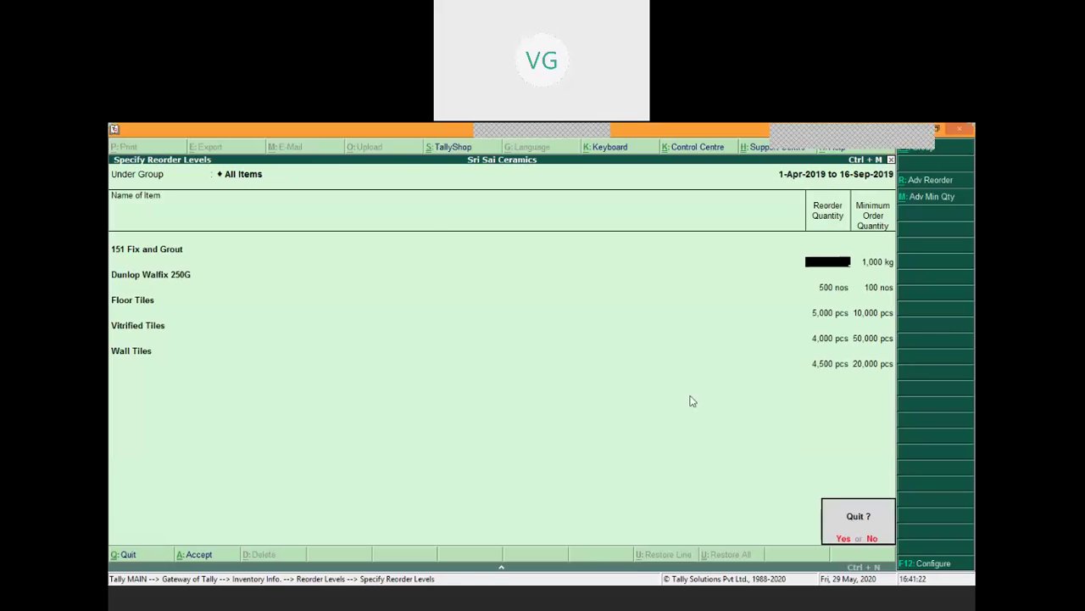
key("y")
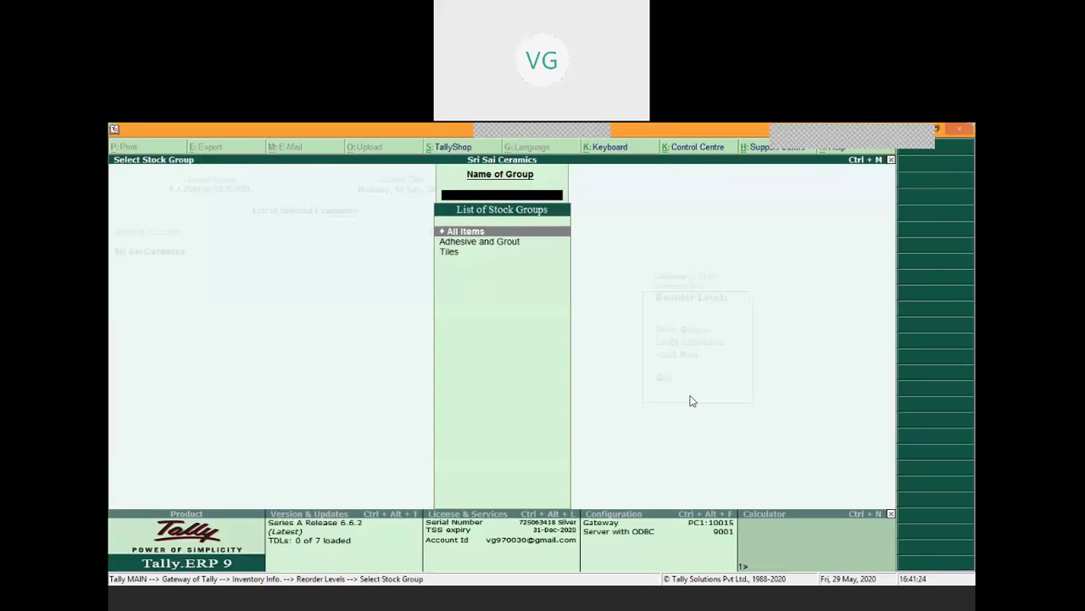
key("Escape")
key("Escape")
key("Escape")
key("n")
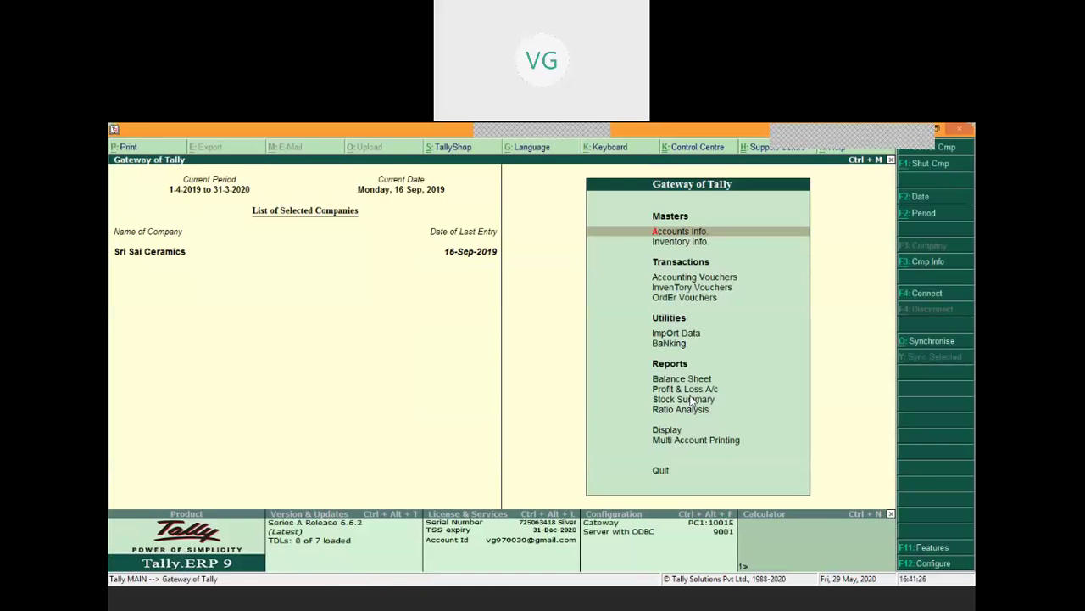
Open the Statements of Inventory among the display reports.
key("Down")
key("Down")
key("Down")
key("Down")
key("Down")
key("Down")
key("Down")
key("Down")
key("Down")
key("Down")
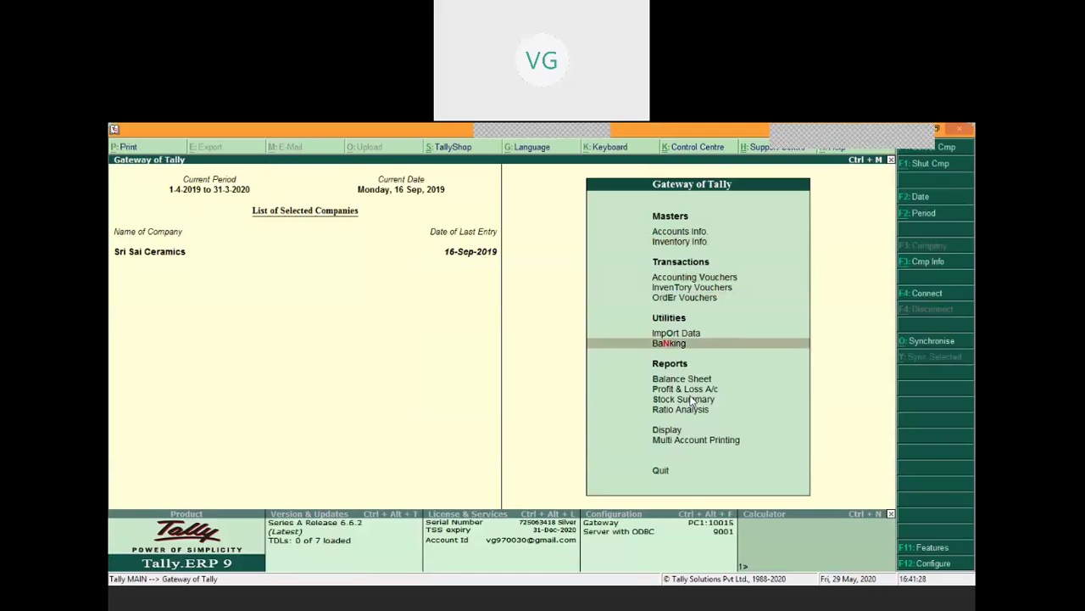
key("Down")
key("Return")
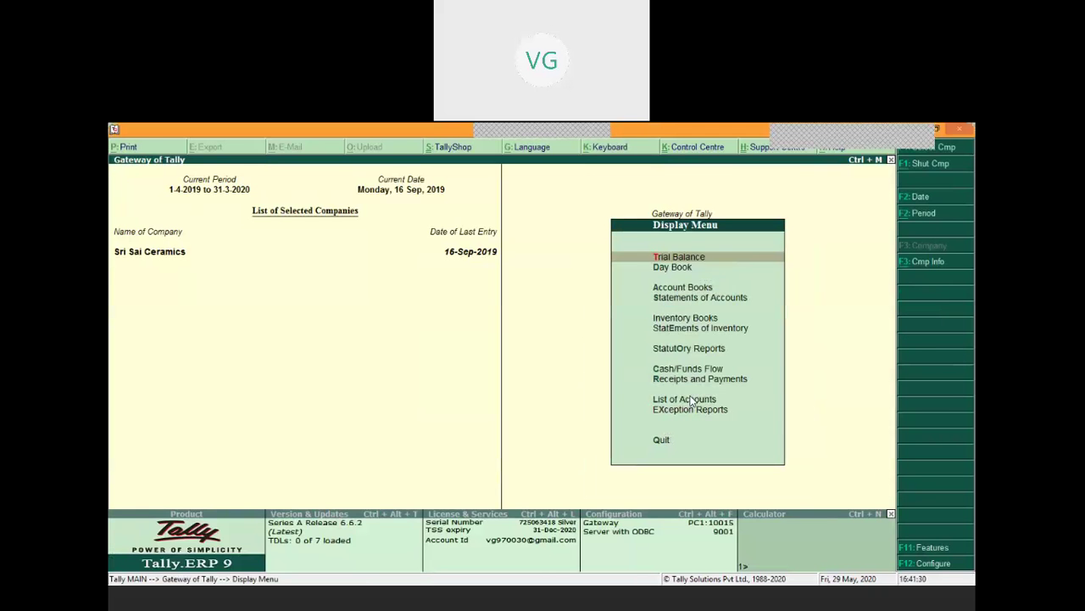
key("Down")
key("Down")
key("Down")
key("Down")
key("Down")
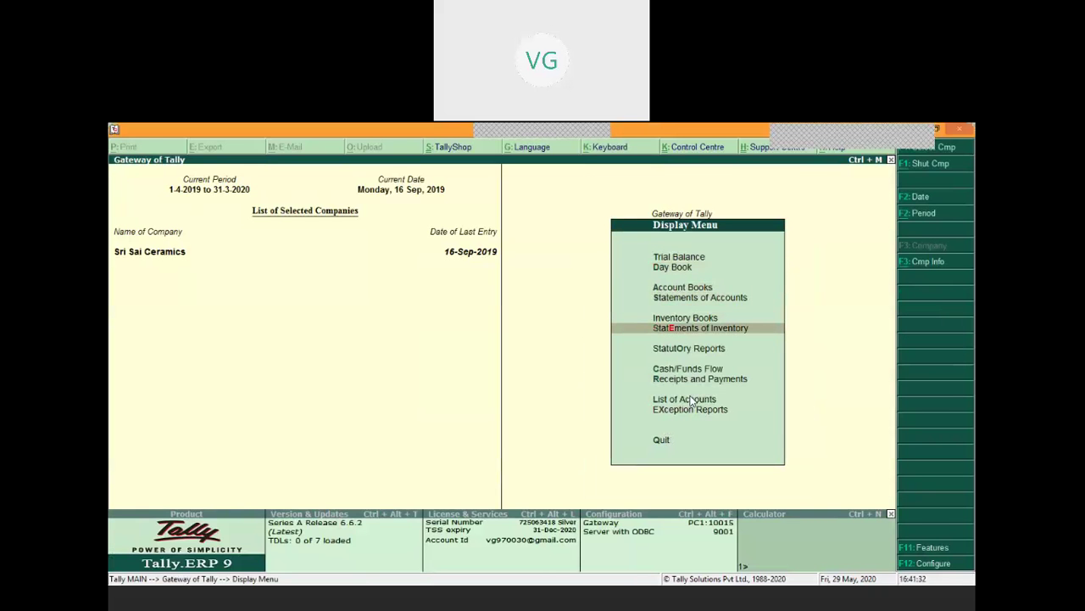
key("Return")
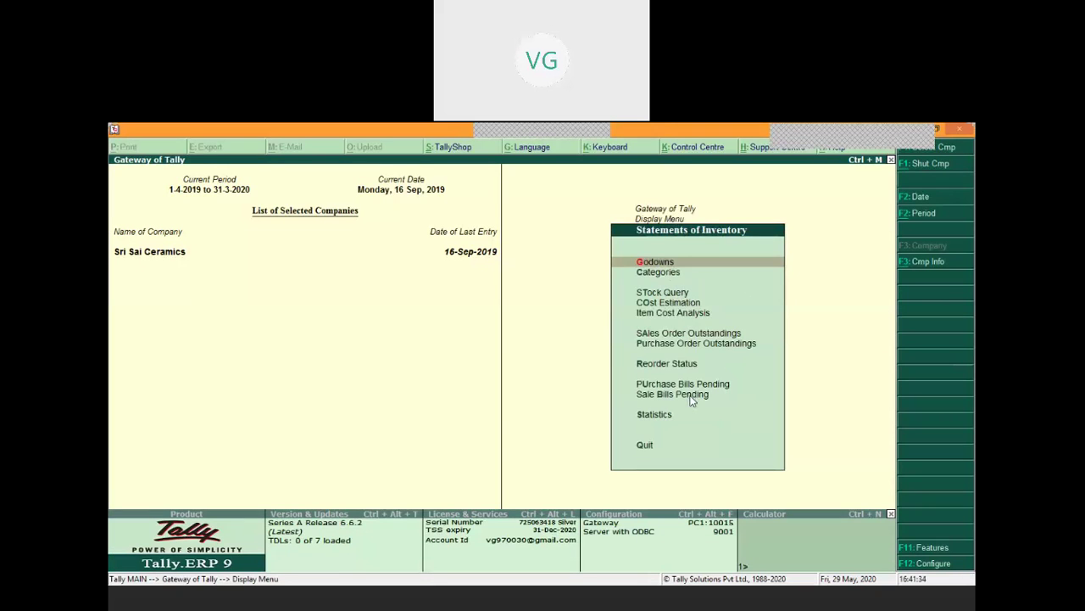
Display the stock group Reorder Status report for the Primary group.
key("Down")
key("Down")
key("Down")
key("Down")
key("Down")
key("Down")
key("Down")
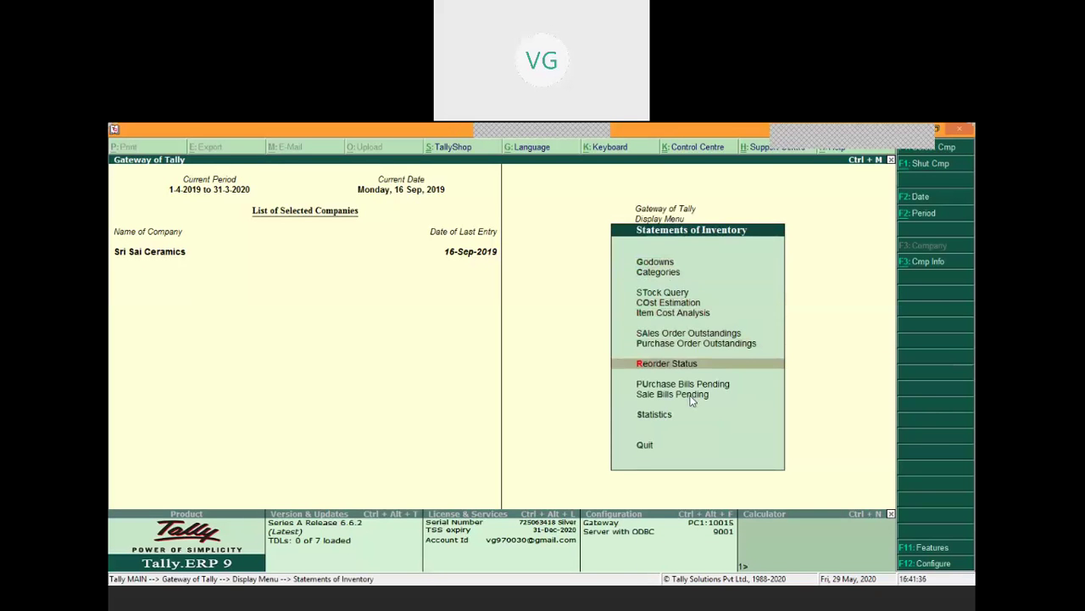
key("Return")
key("Return")
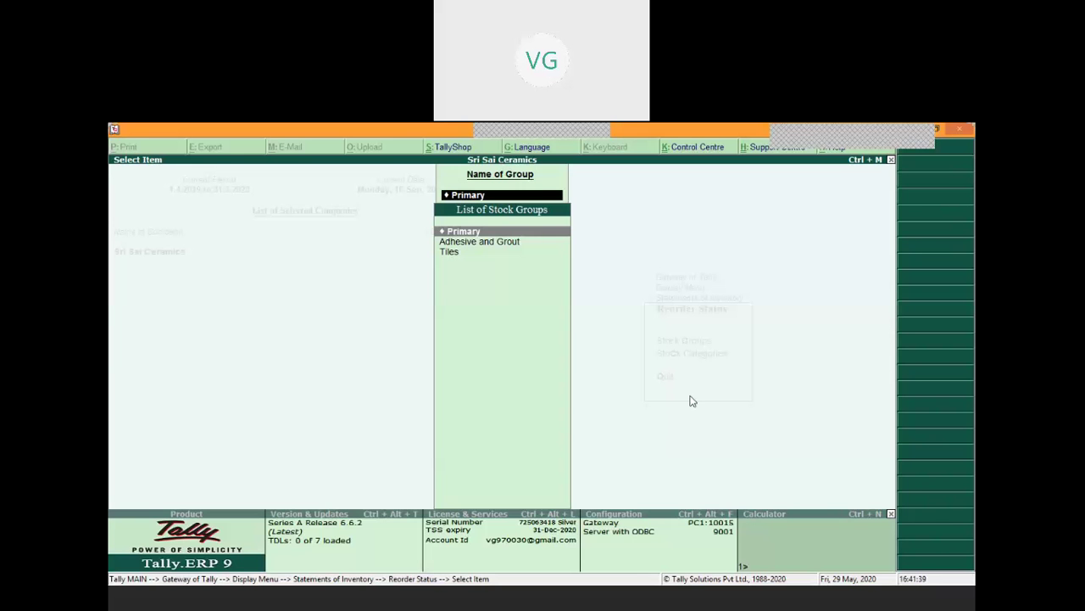
key("Return")
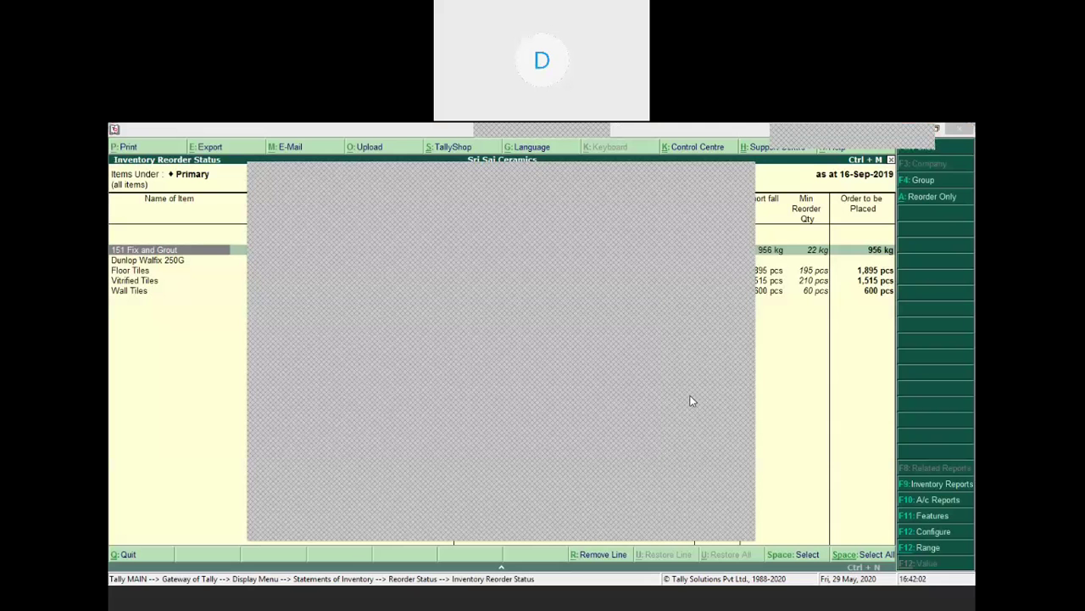
left_click(719, 410)
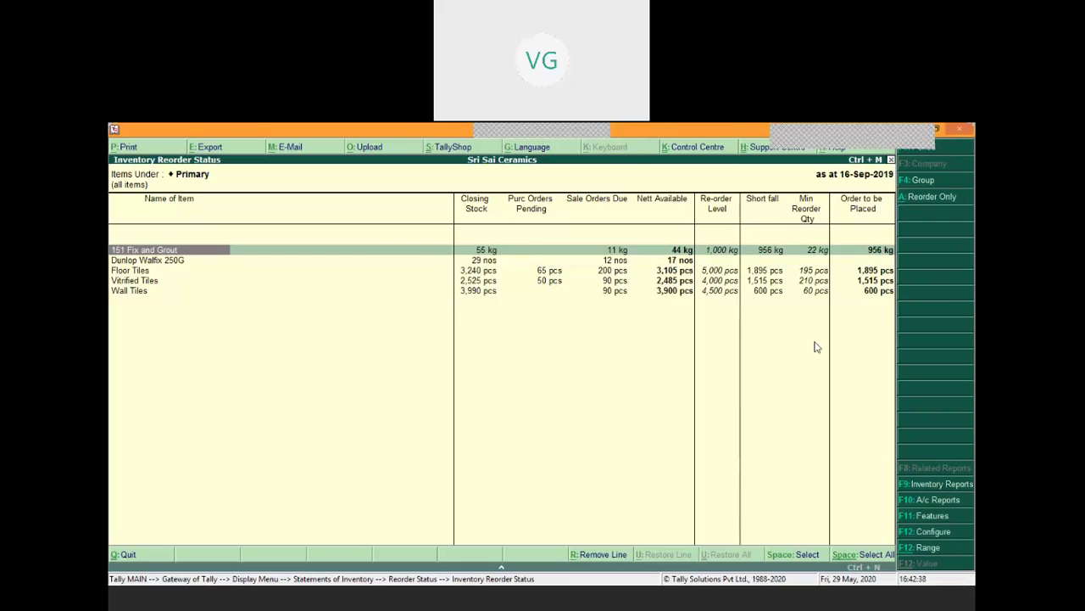
Compare all items with the reorder-only view, ending with the report limited to items below their reorder levels.
key("Down")
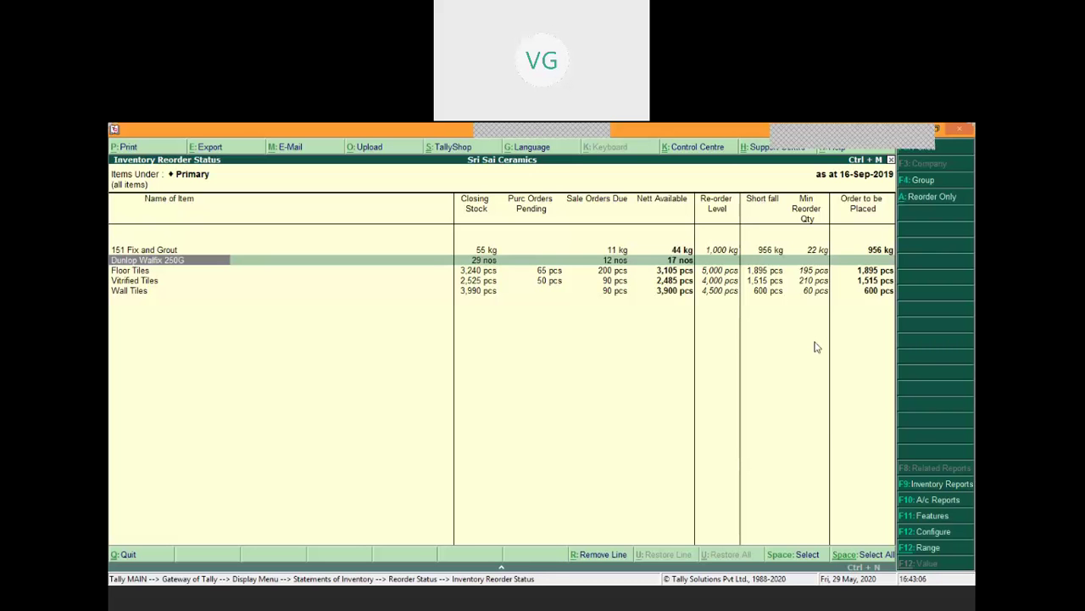
left_click(928, 197)
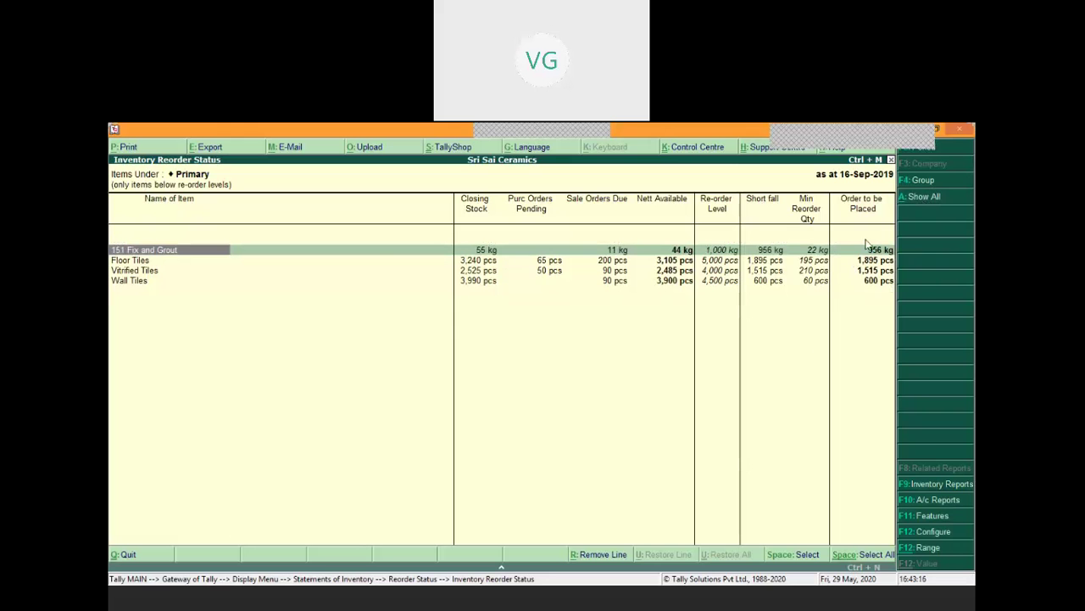
left_click(928, 198)
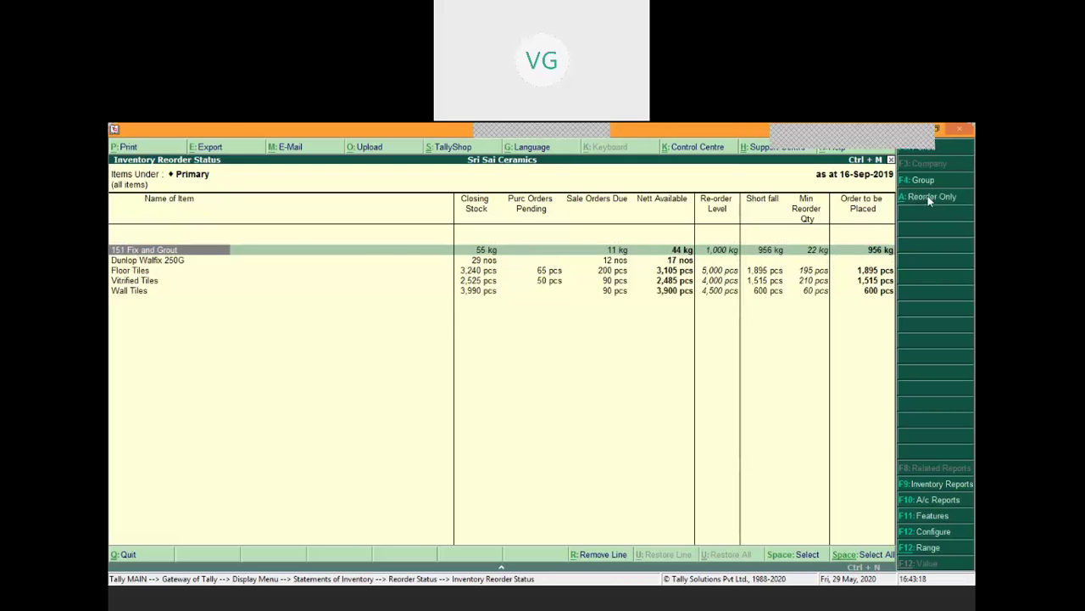
left_click(929, 198)
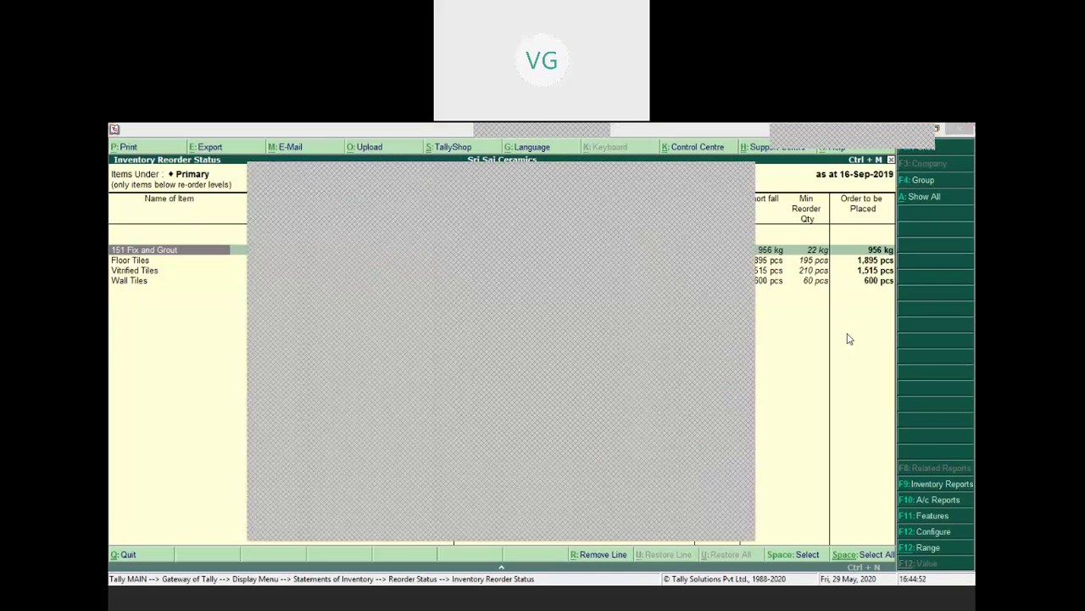
left_click(740, 167)
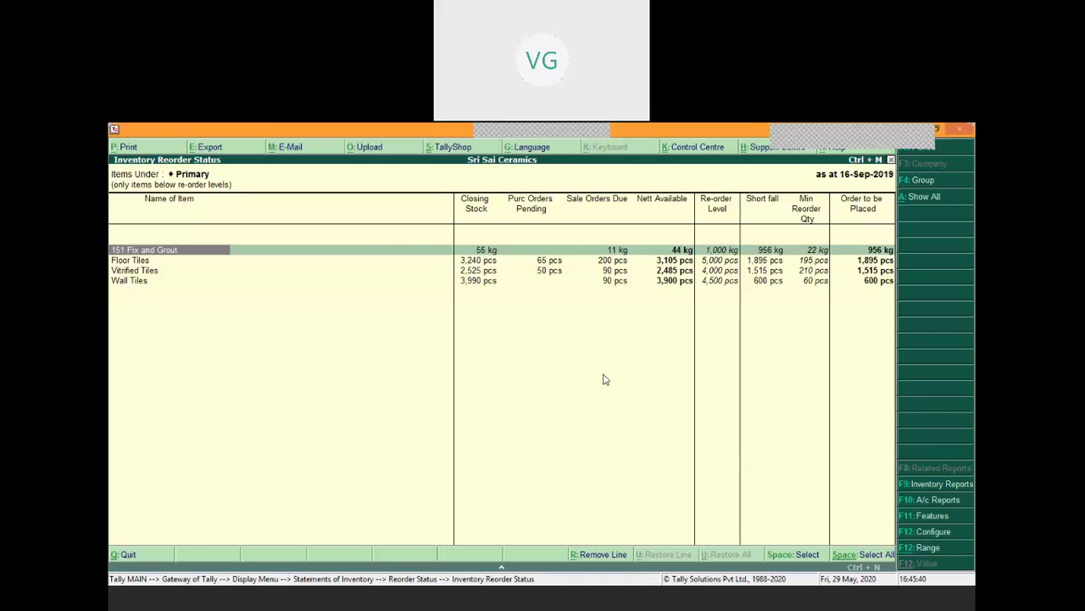
Leave the Inventory Reorder Status report and return to the Gateway of Tally.
key("Escape")
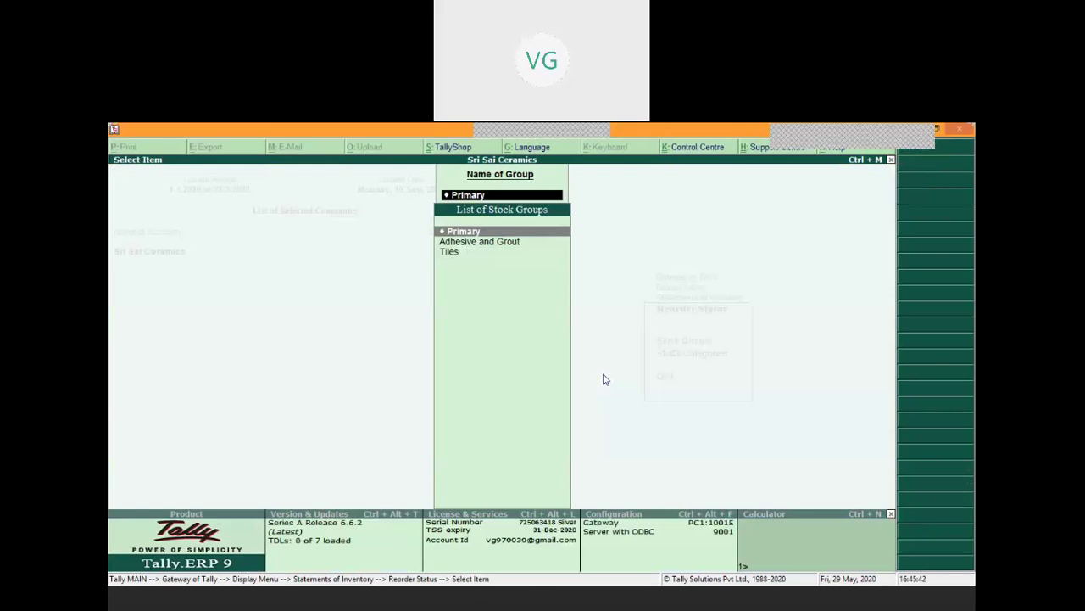
key("Escape")
key("Escape")
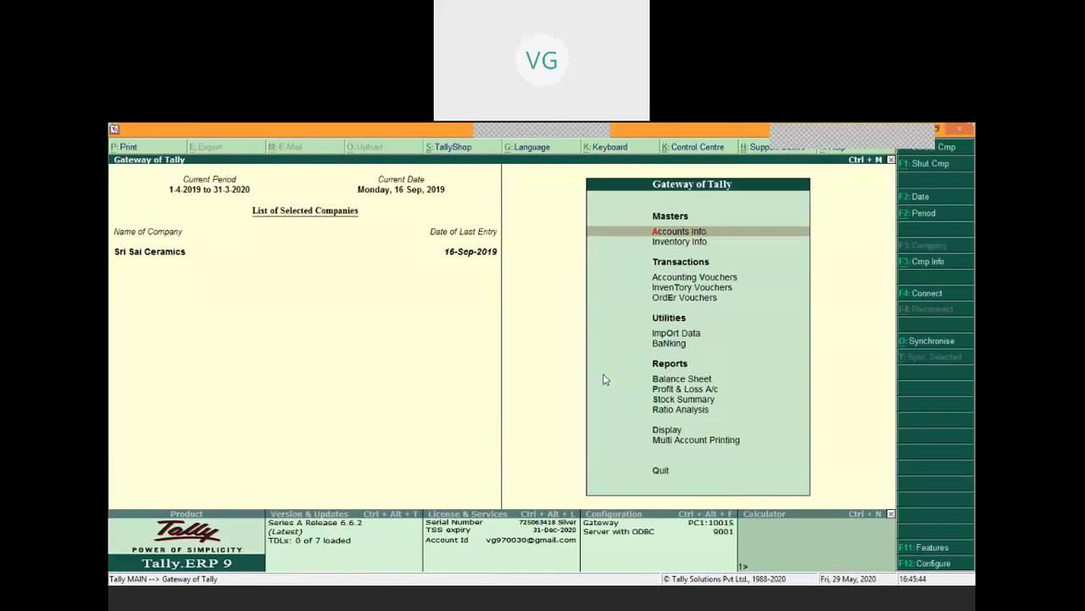
key("alt+Tab")
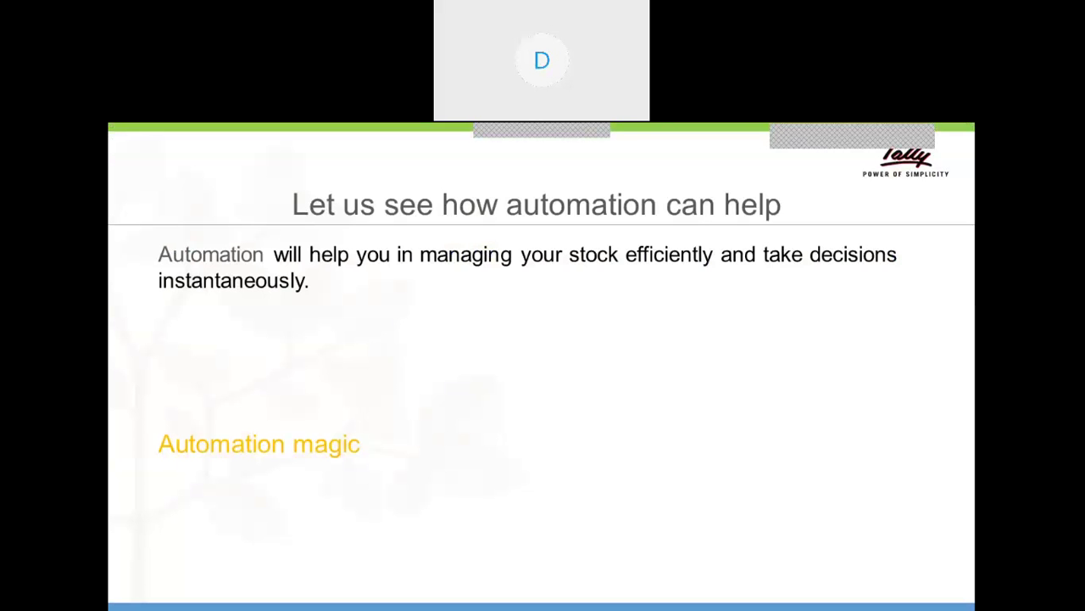
key("Right")
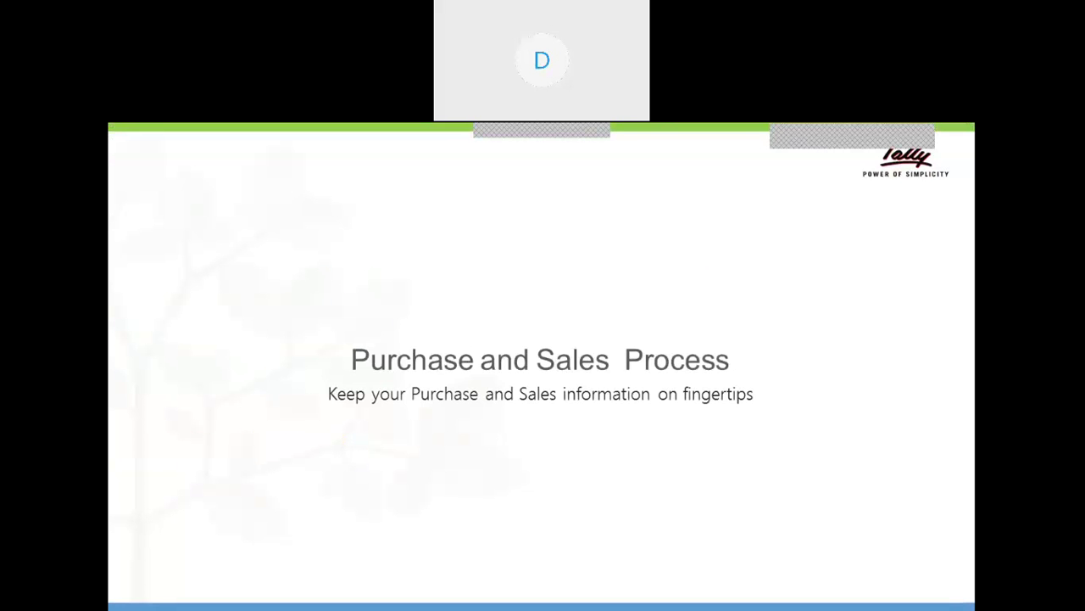
key("Right")
key("Right")
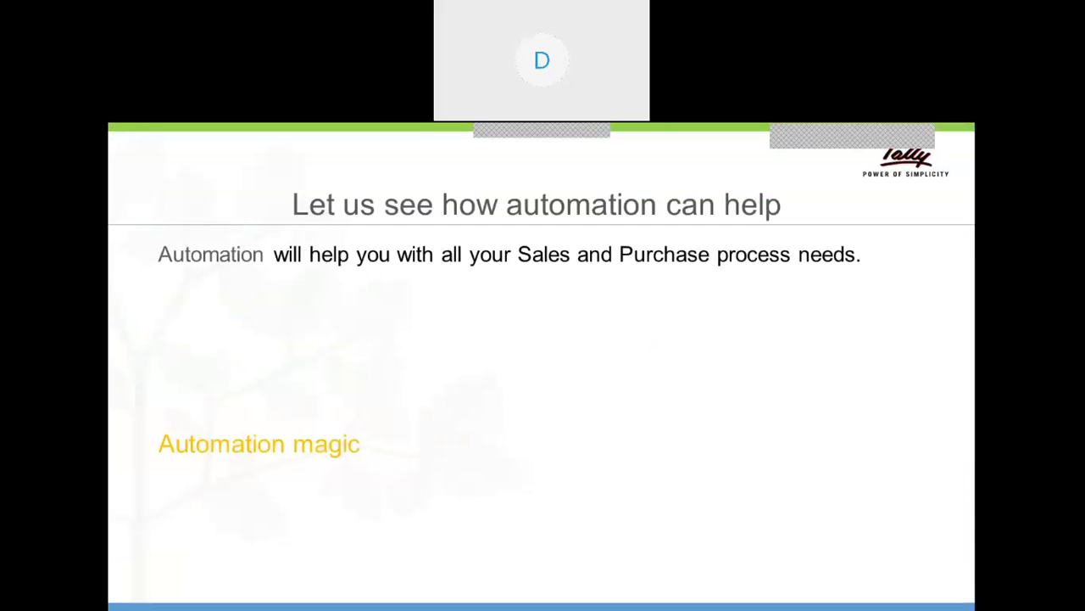
key("Right")
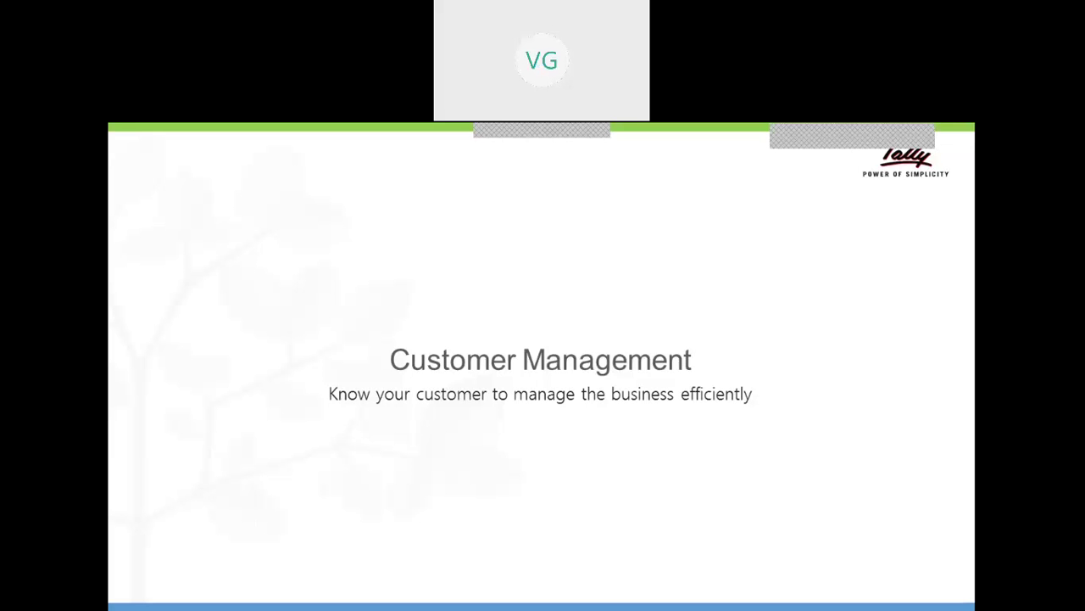
key("alt+Tab")
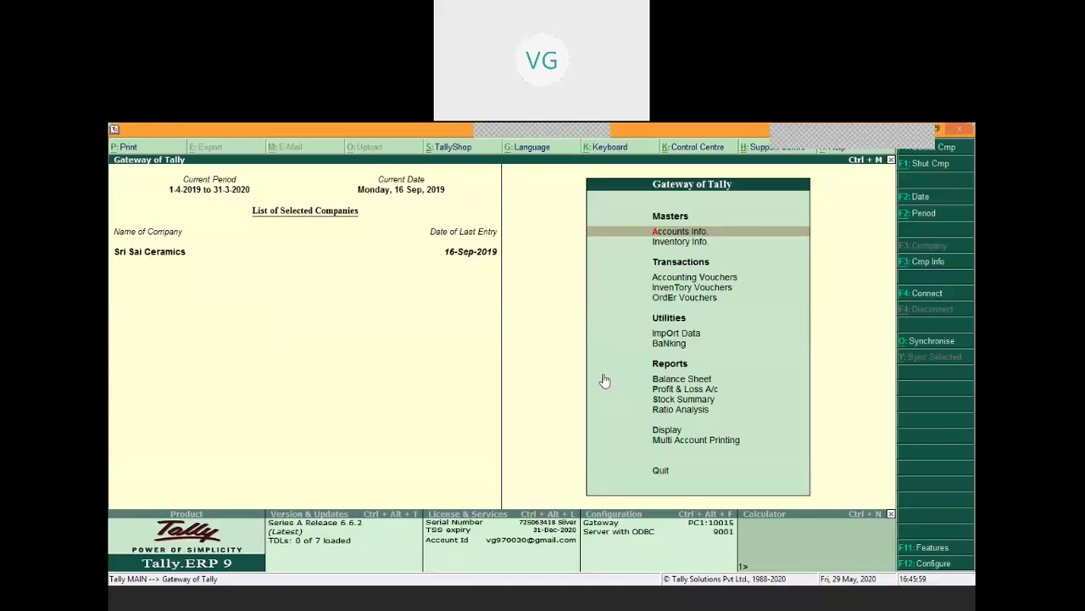
key("alt+Tab")
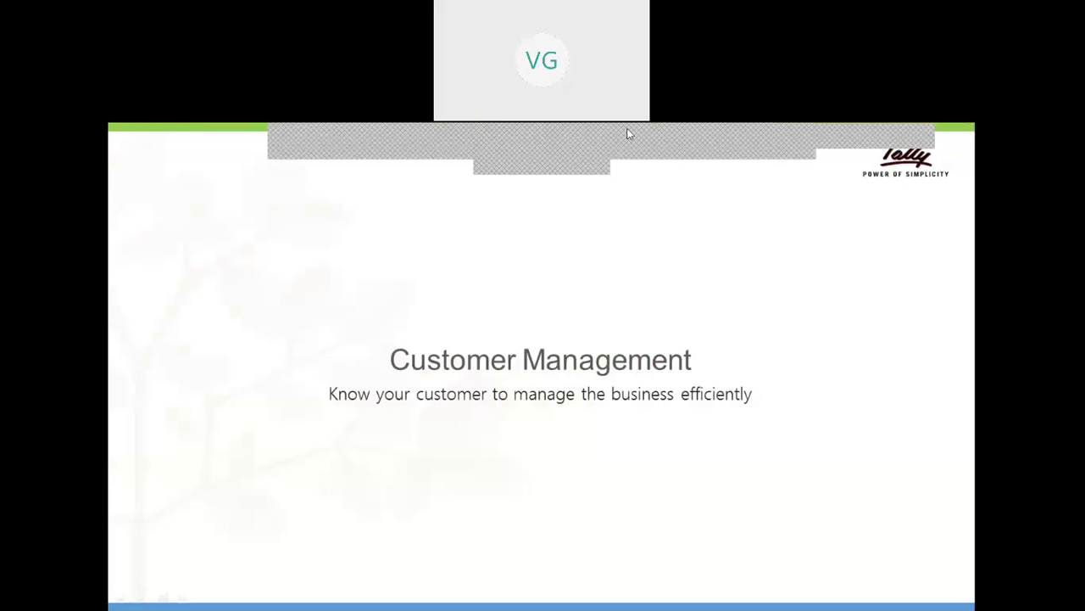
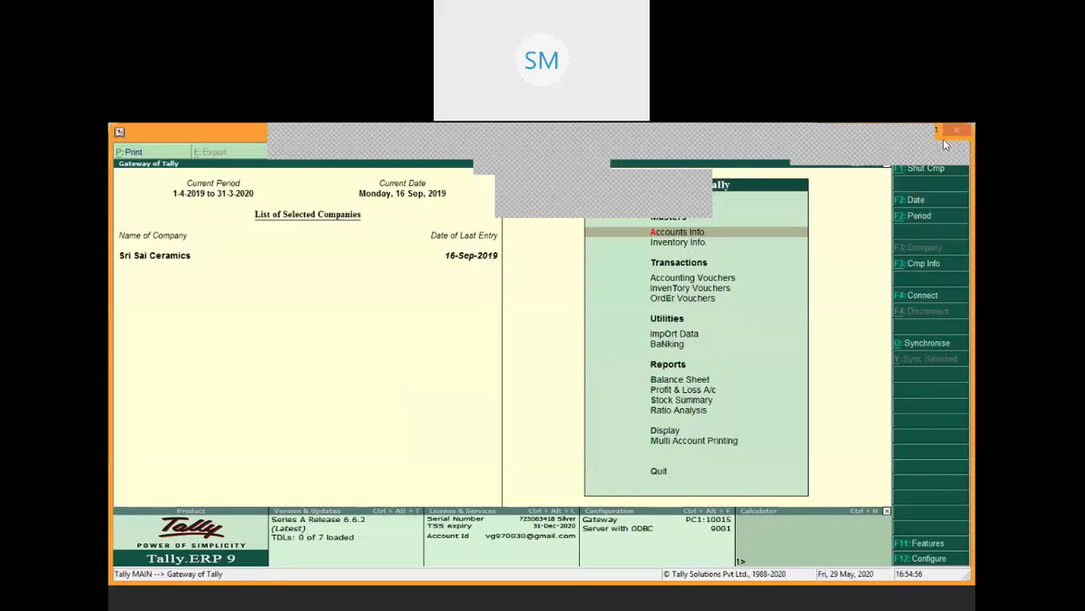
Bring the Tally window to full size and open the Statements of Accounts among the display reports.
left_click(939, 129)
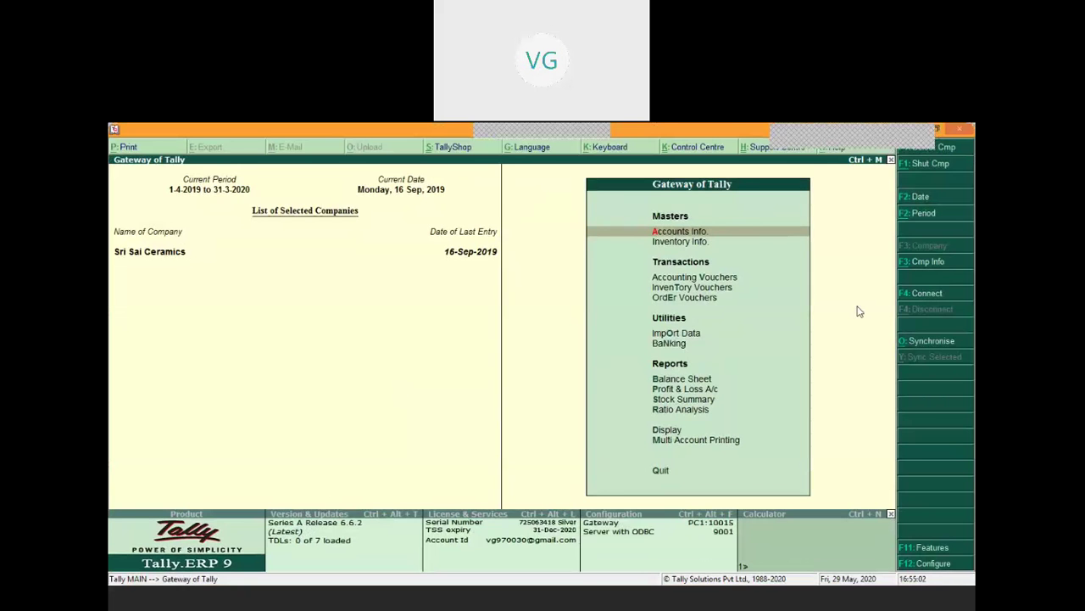
key("d")
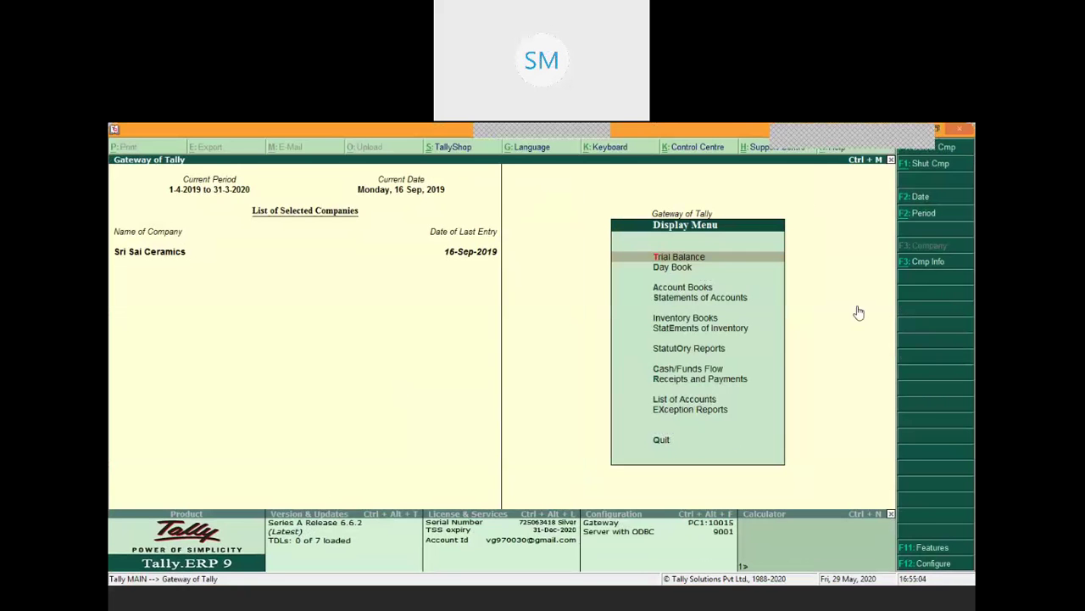
key("Down")
key("Down")
key("Down")
key("Up")
key("Return")
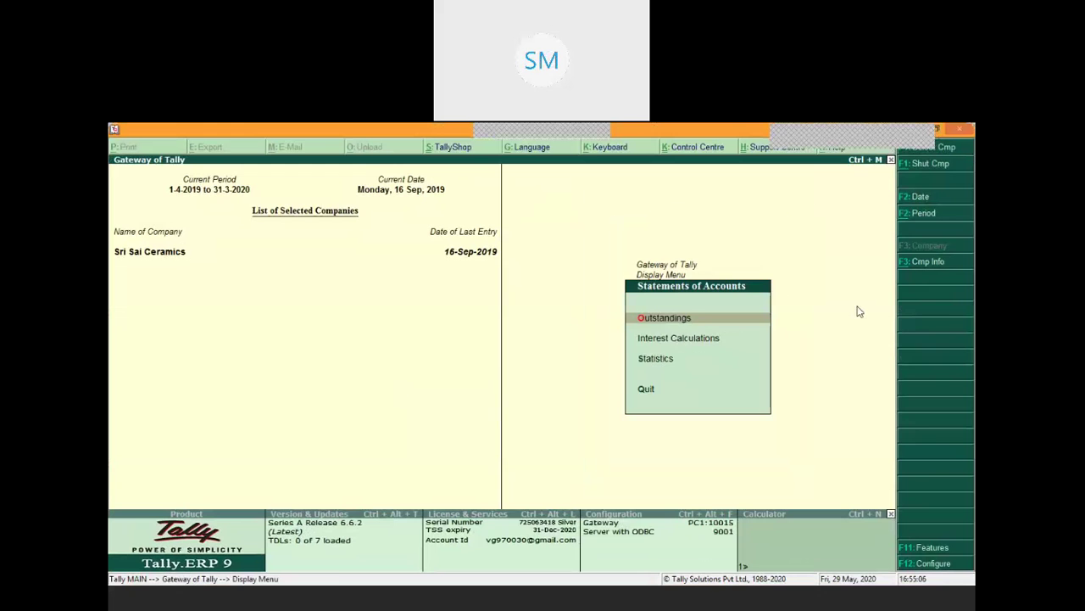
Display the group outstandings report for Sundry Debtors.
key("Return")
key("Down")
key("Down")
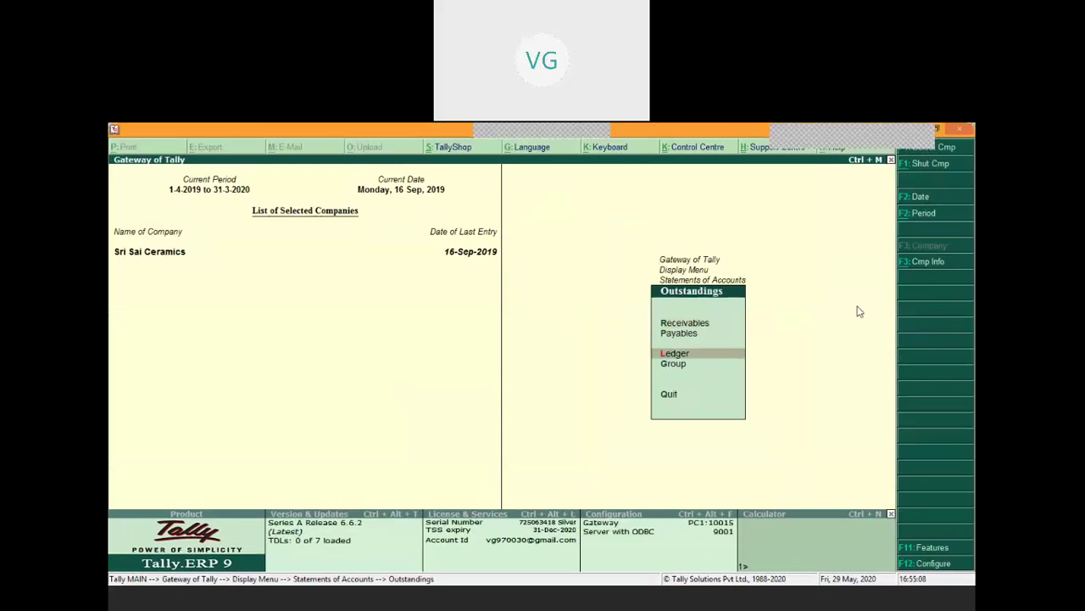
key("Down")
key("Return")
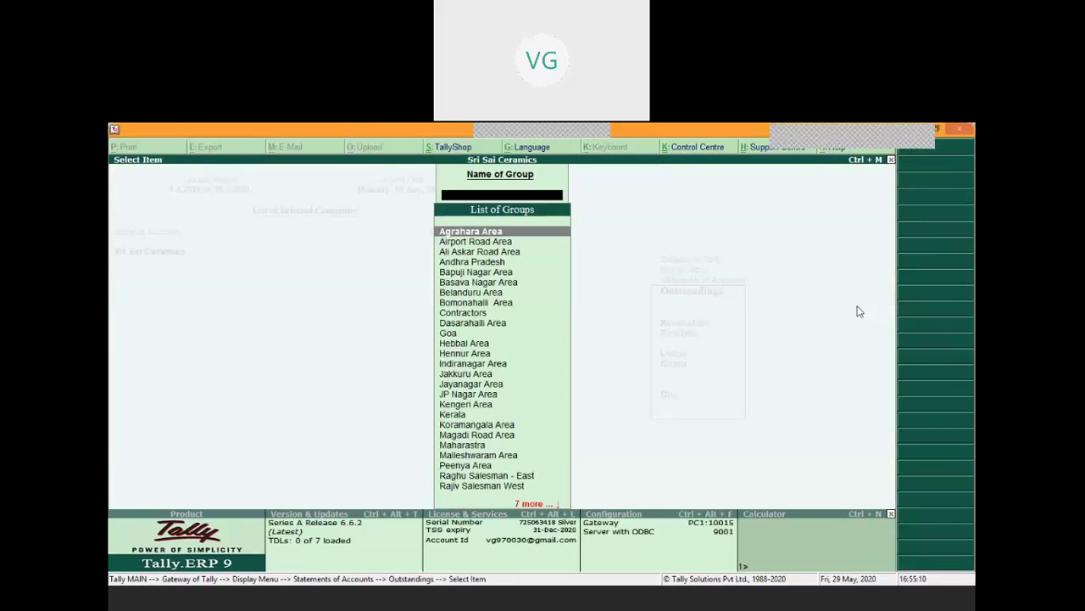
type("su")
key("Down")
key("Return")
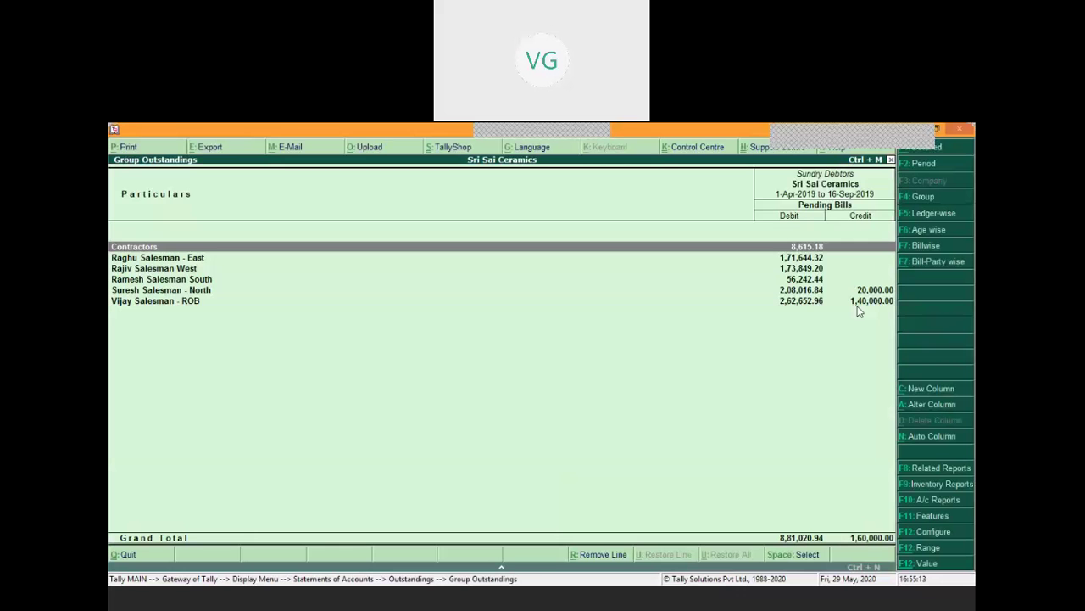
Show the Sundry Debtors outstandings in detailed format, arranged bill-party wise.
left_click(951, 151)
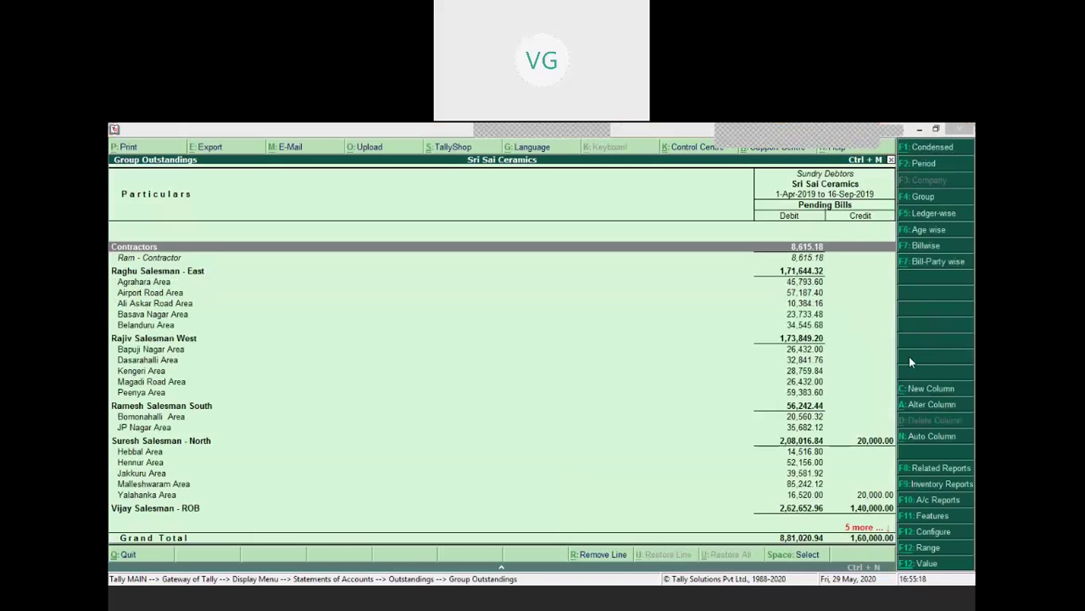
left_click(931, 263)
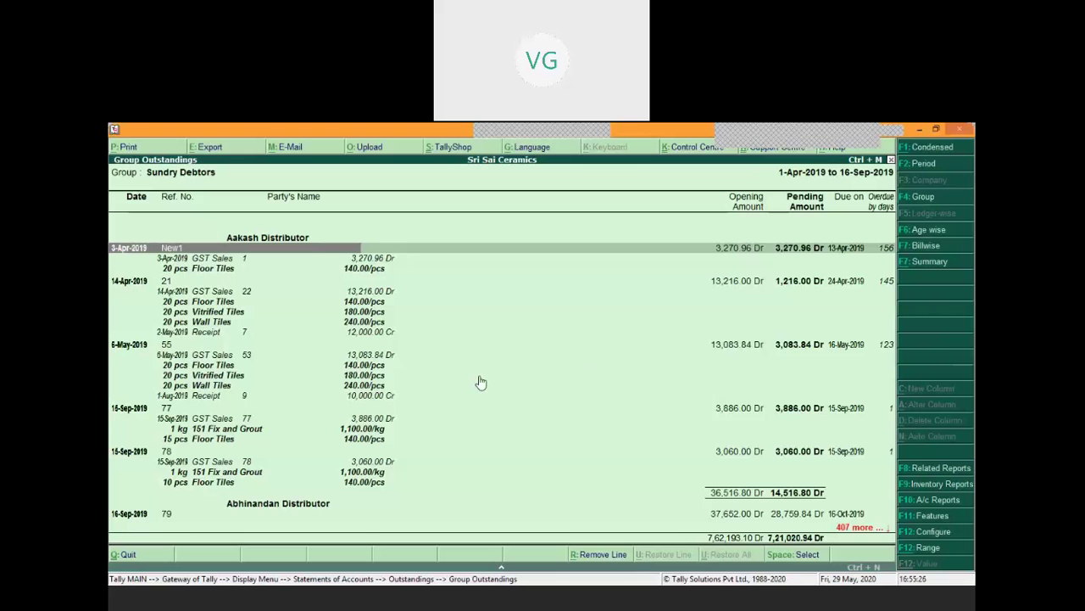
Condense the Sundry Debtors outstandings report and examine the pending amounts and overdue days of the Aakash Distributor bills.
left_click(933, 147)
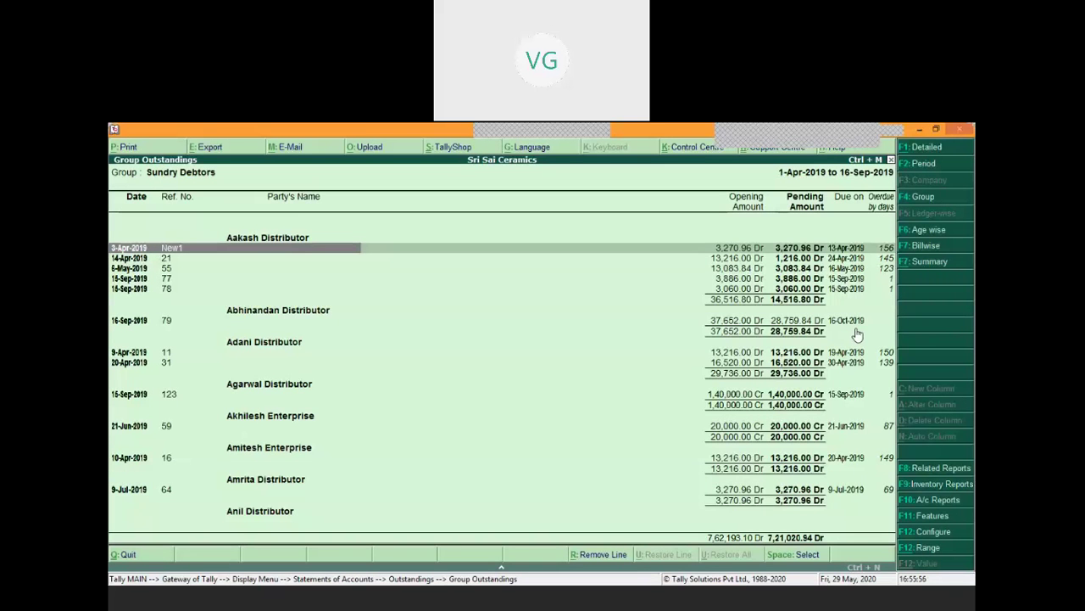
key("Down")
key("Down")
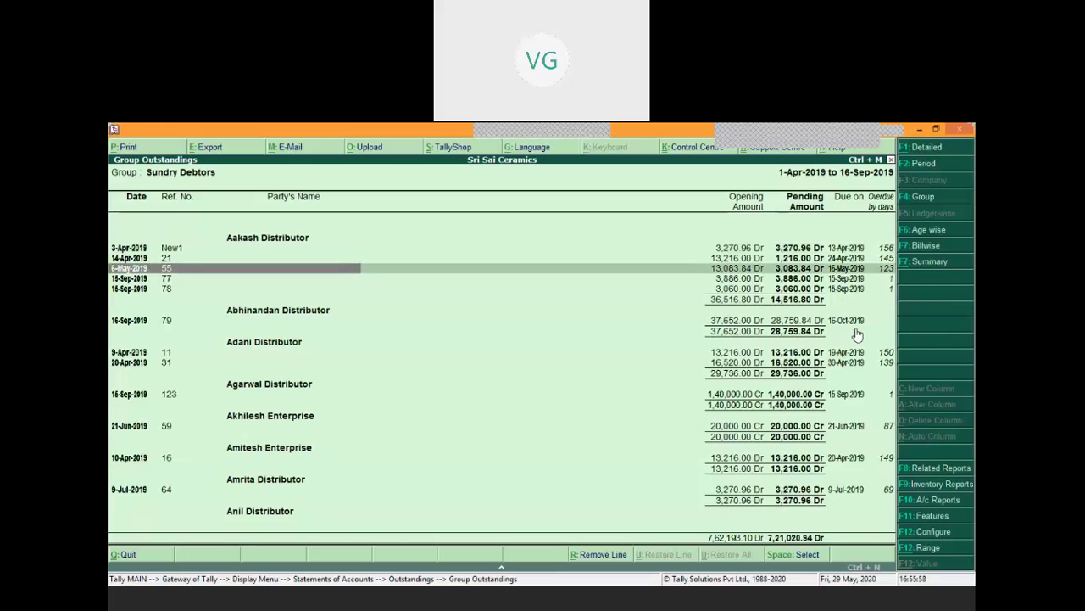
key("Up")
key("Up")
key("Down")
key("Down")
key("Up")
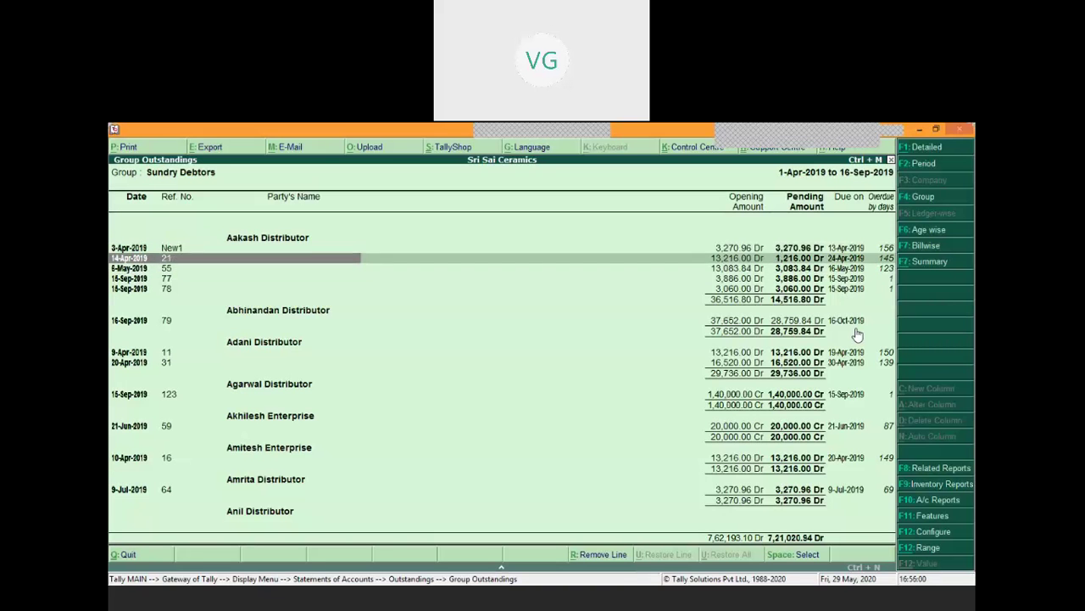
key("Up")
key("Down")
key("Down")
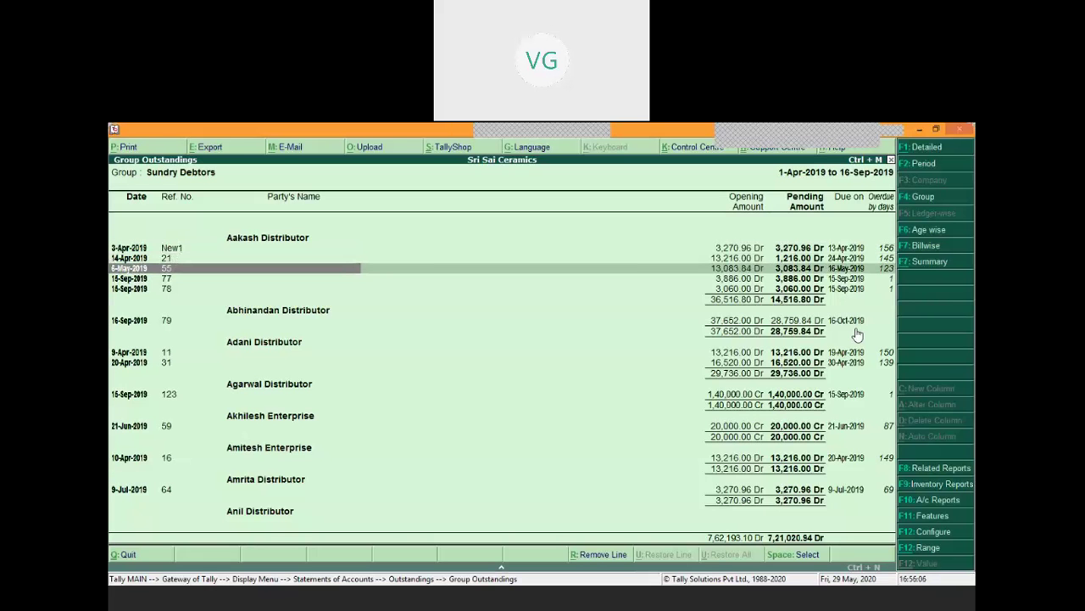
Reopen the Sundry Debtors group outstandings, compare the detailed group and bill-party wise views, and condense the bill-party wise view.
key("Escape")
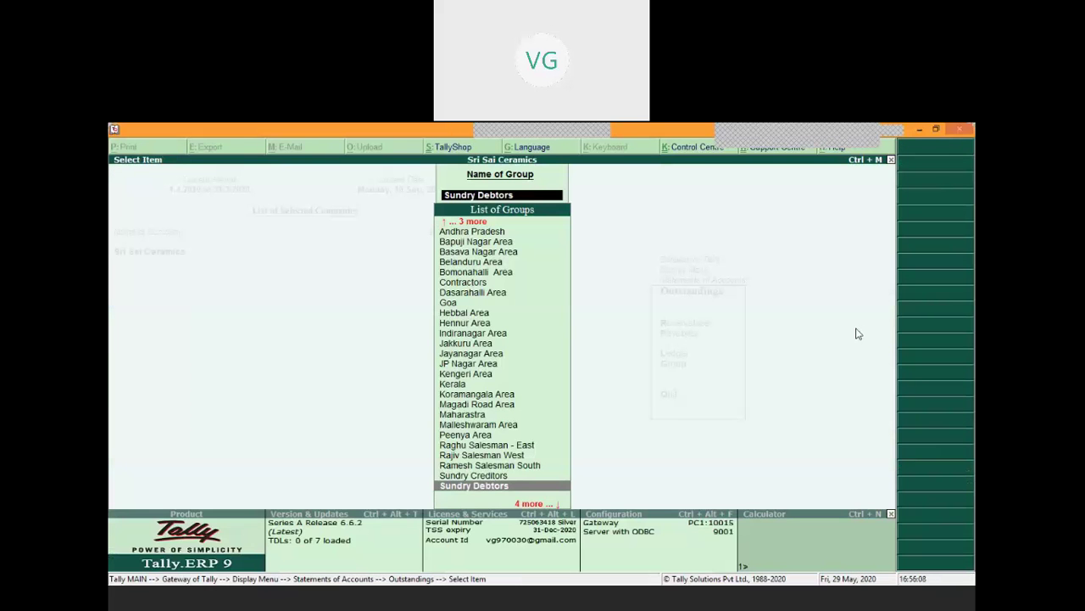
key("Escape")
key("Return")
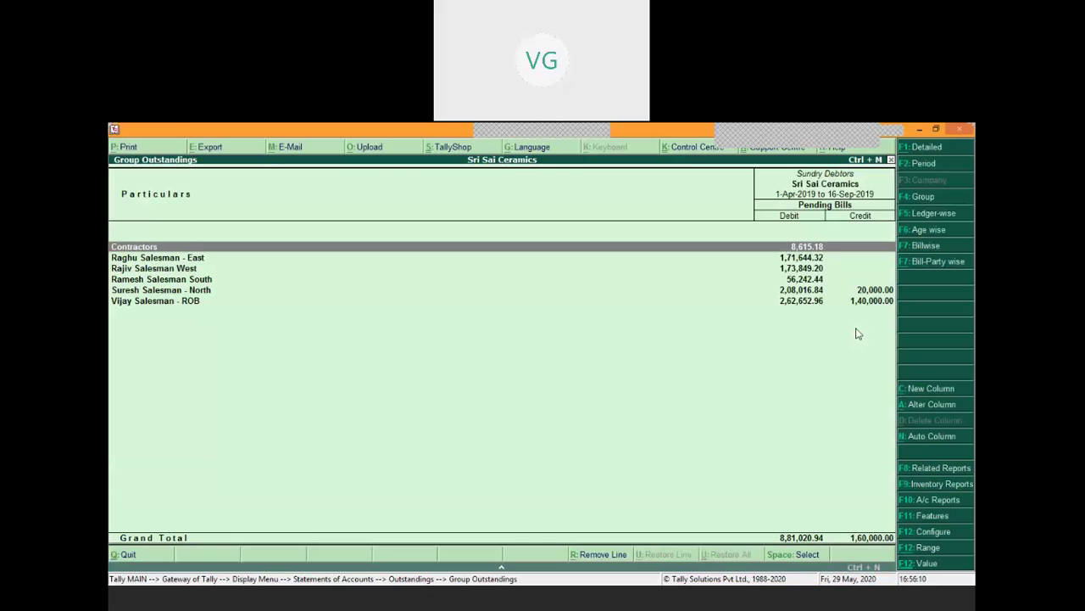
left_click(932, 149)
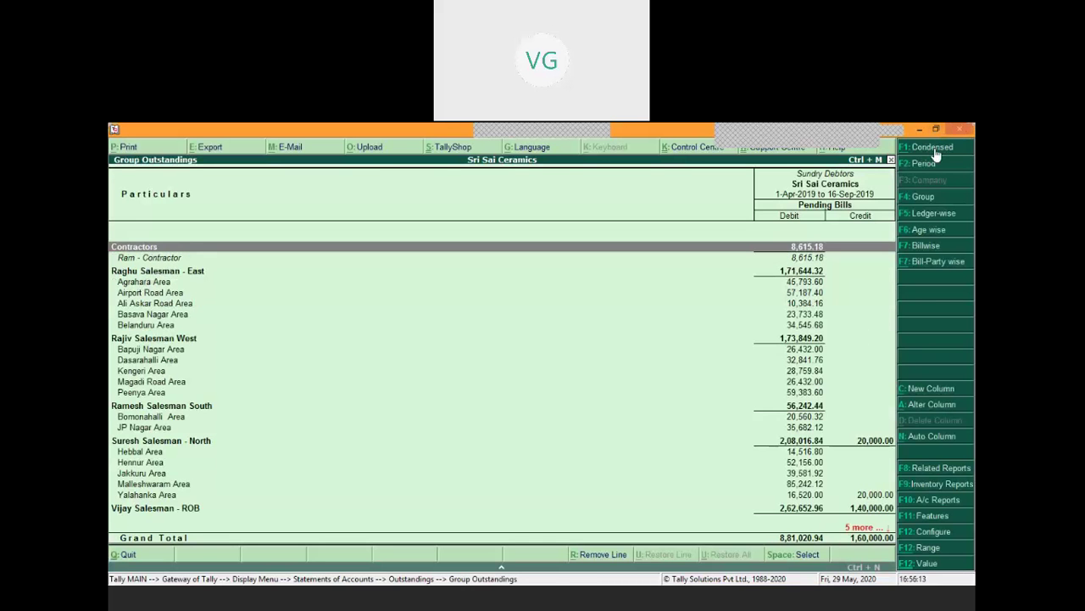
left_click(938, 262)
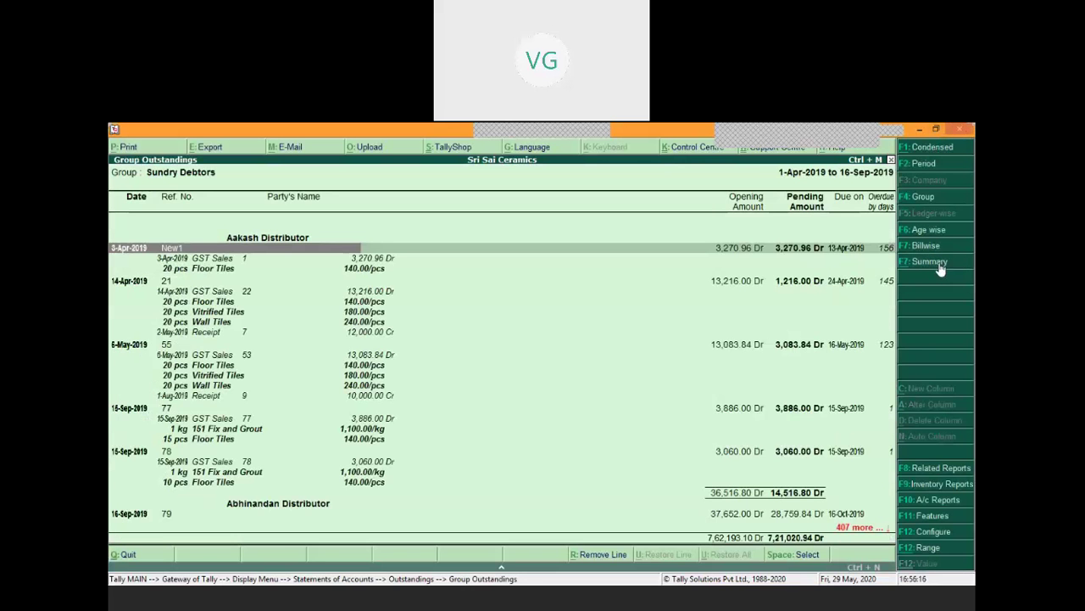
left_click(943, 151)
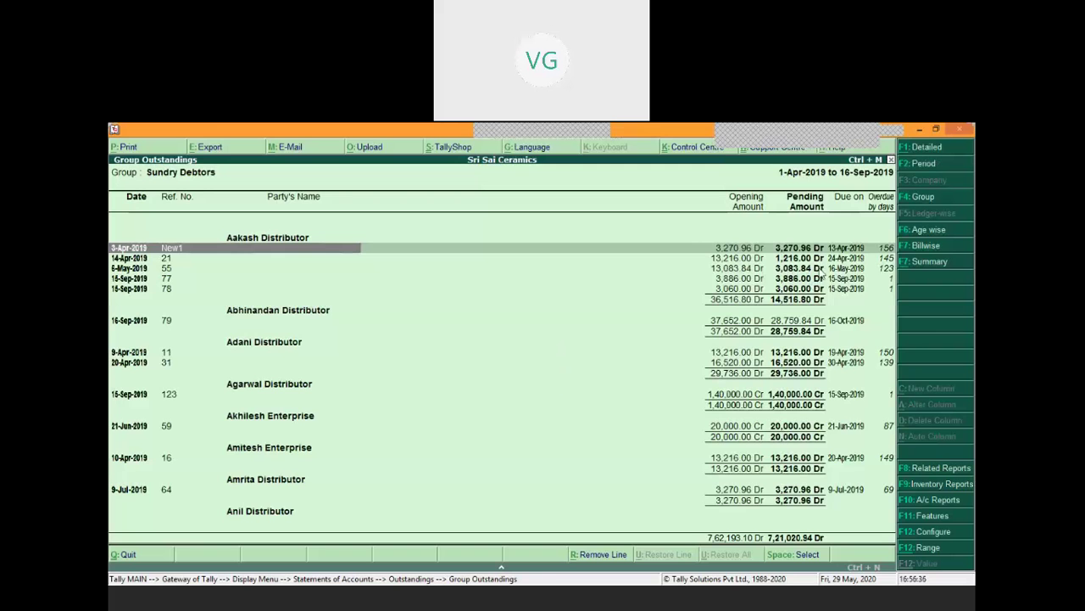
Apply an ageing analysis by due date with periods 0–30, 30–60, 60–90 and above 90 days.
left_click(929, 230)
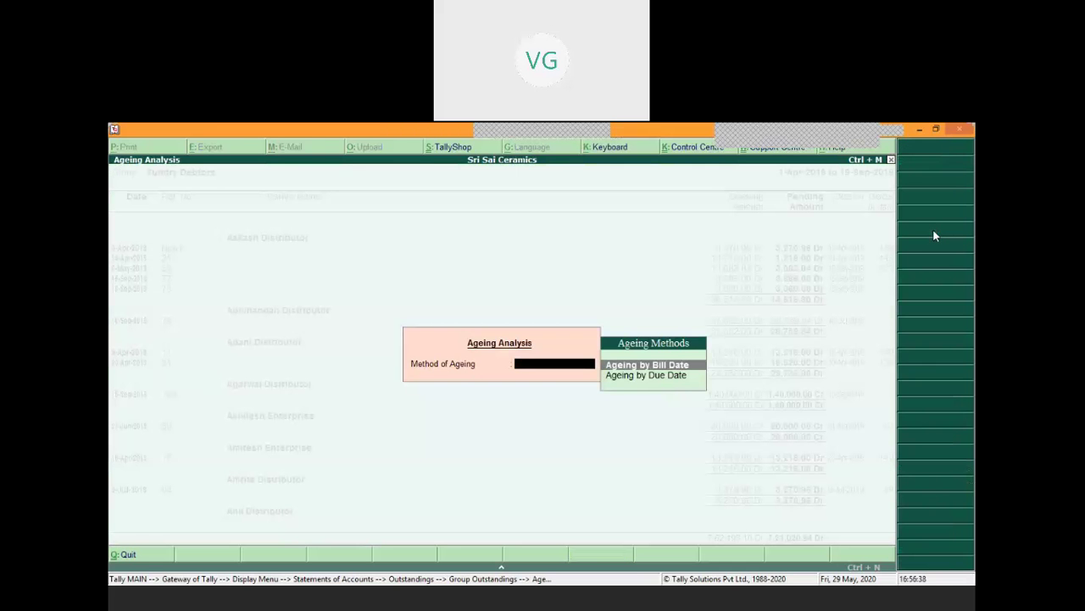
key("Down")
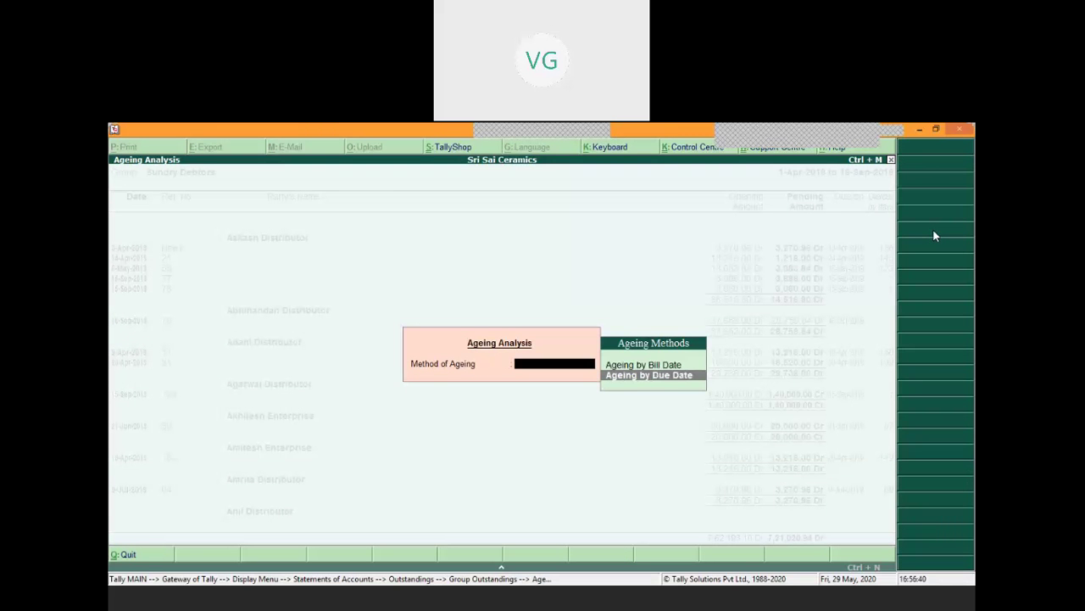
key("Return")
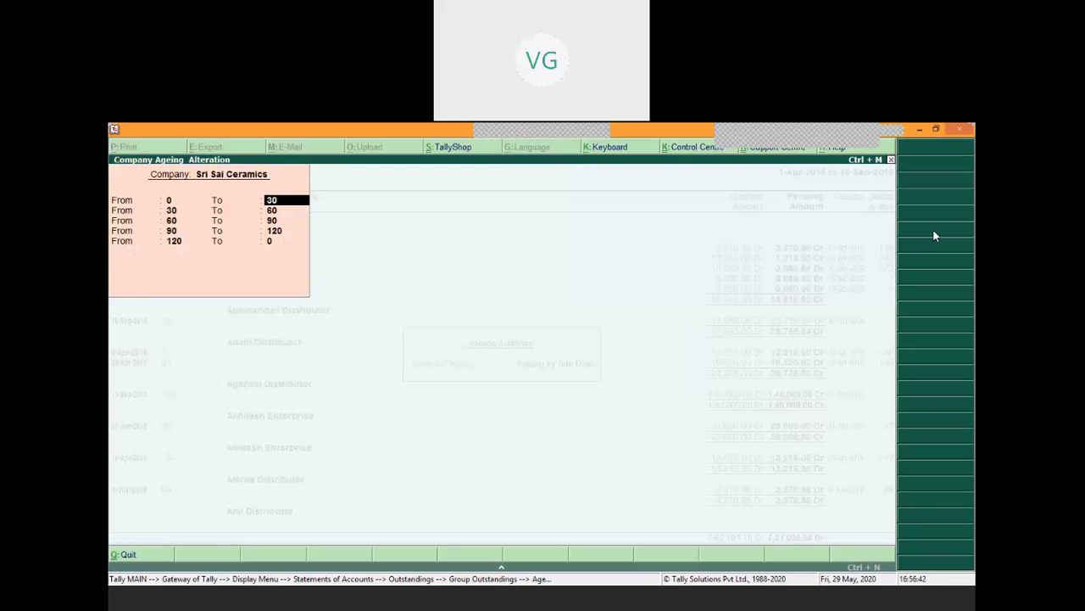
key("Return")
key("Return")
key("Return")
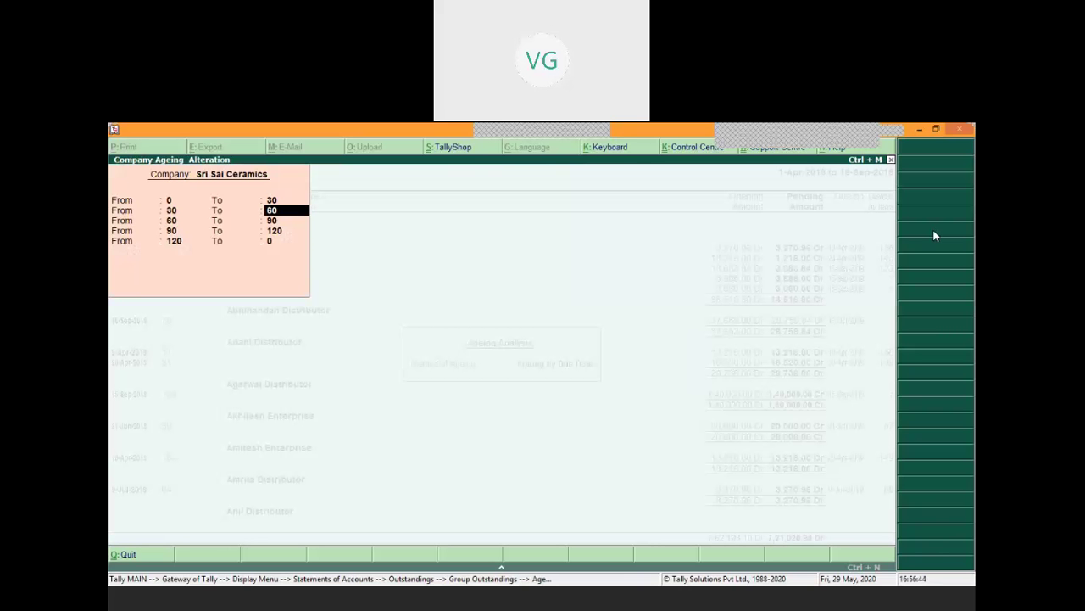
type("0")
key("Return")
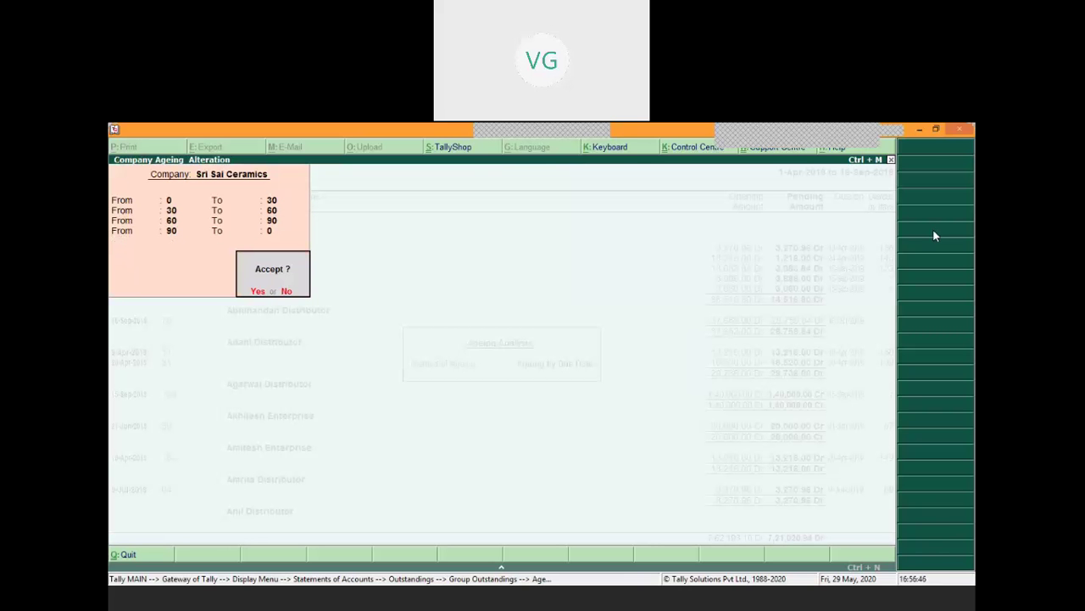
key("Return")
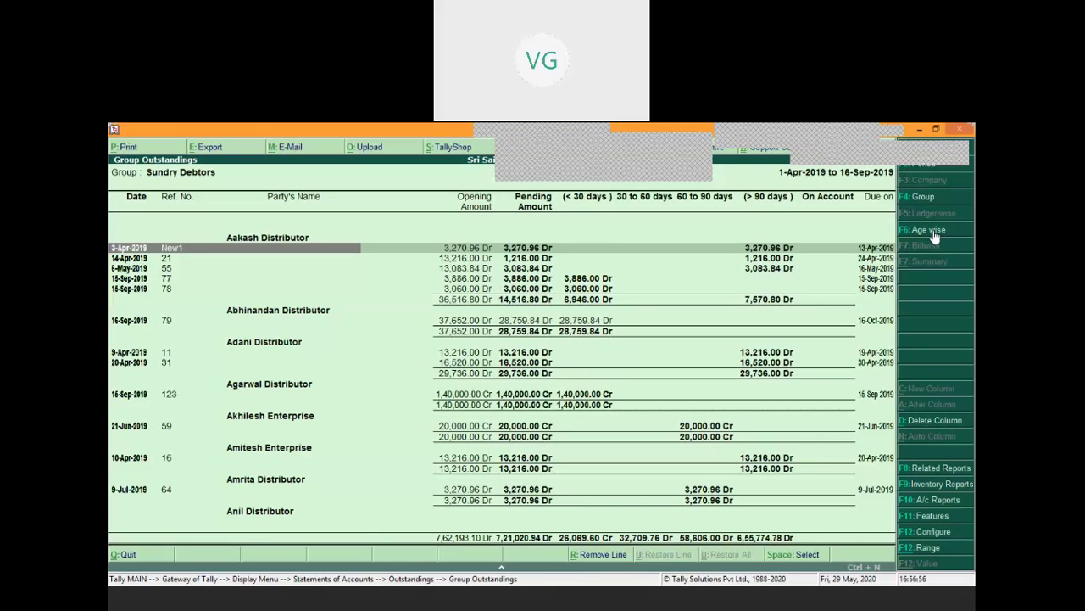
Examine the first Aakash Distributor bill across the opening, pending, ageing period and On Account columns.
key("Right")
key("Right")
key("Right")
key("Left")
key("Left")
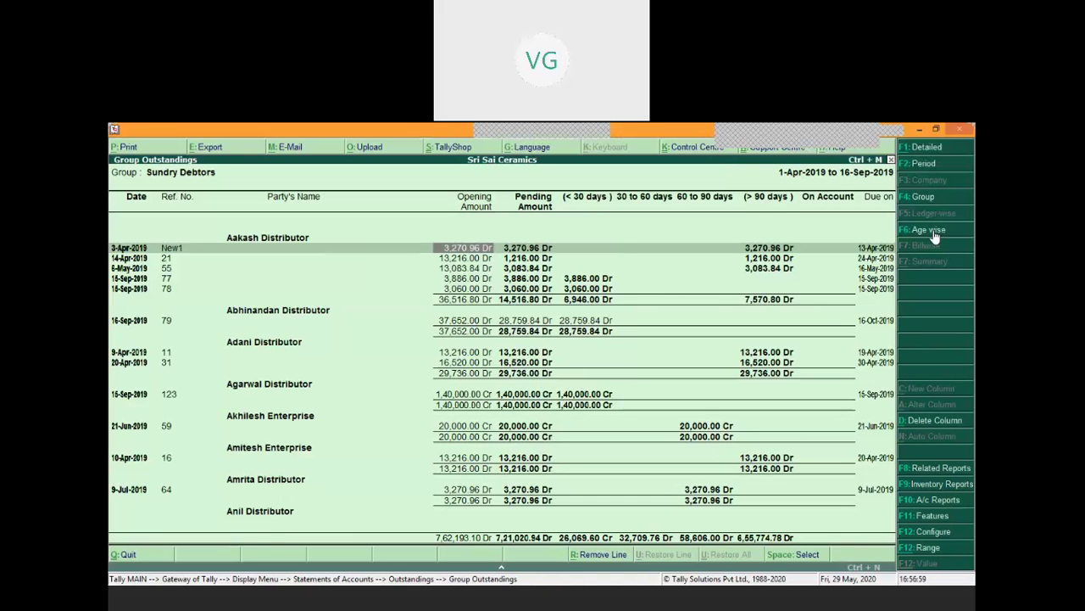
key("Right")
key("Right")
key("Right")
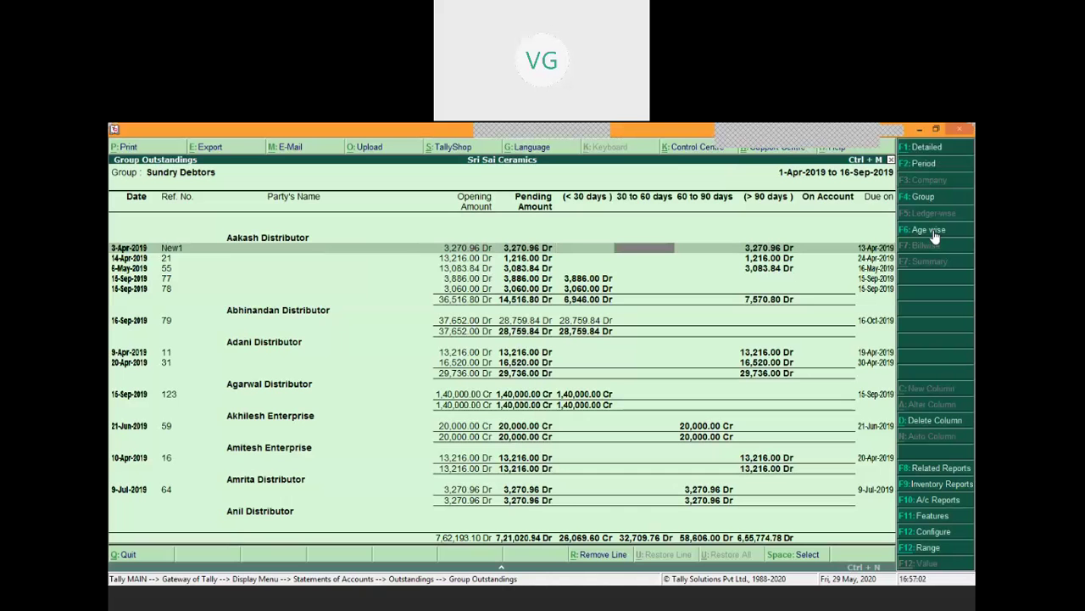
key("Right")
key("Right")
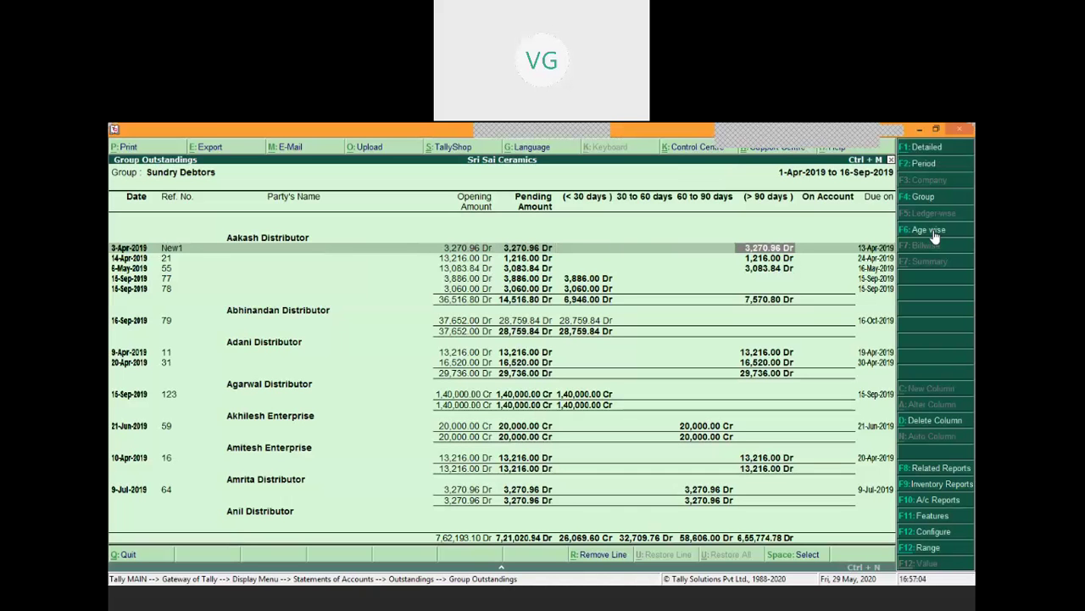
key("Right")
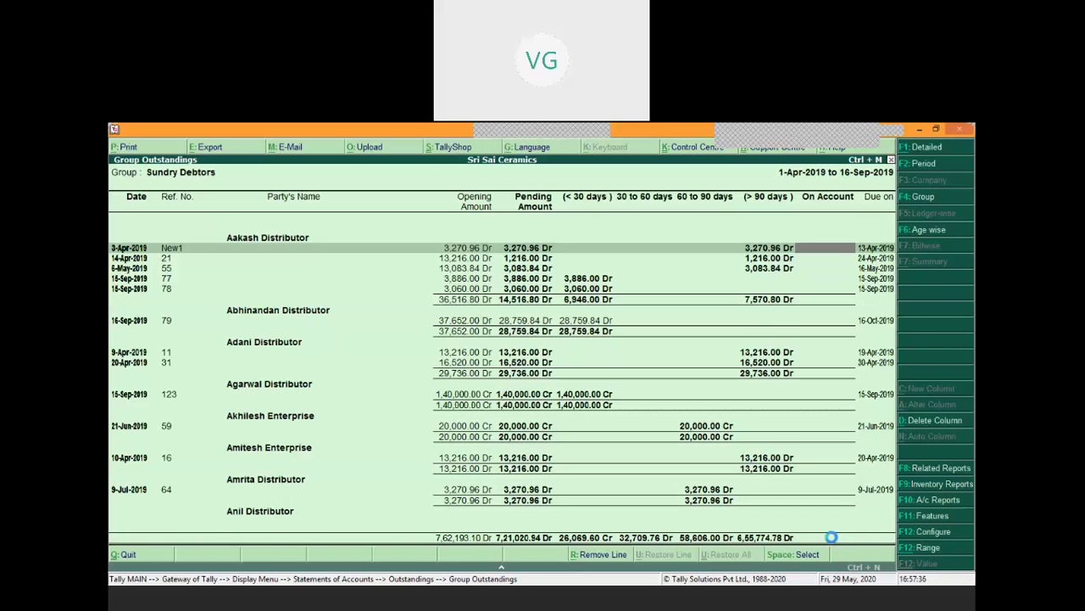
Leave the Sundry Debtors outstandings report and return to the Gateway of Tally.
key("F4")
key("Escape")
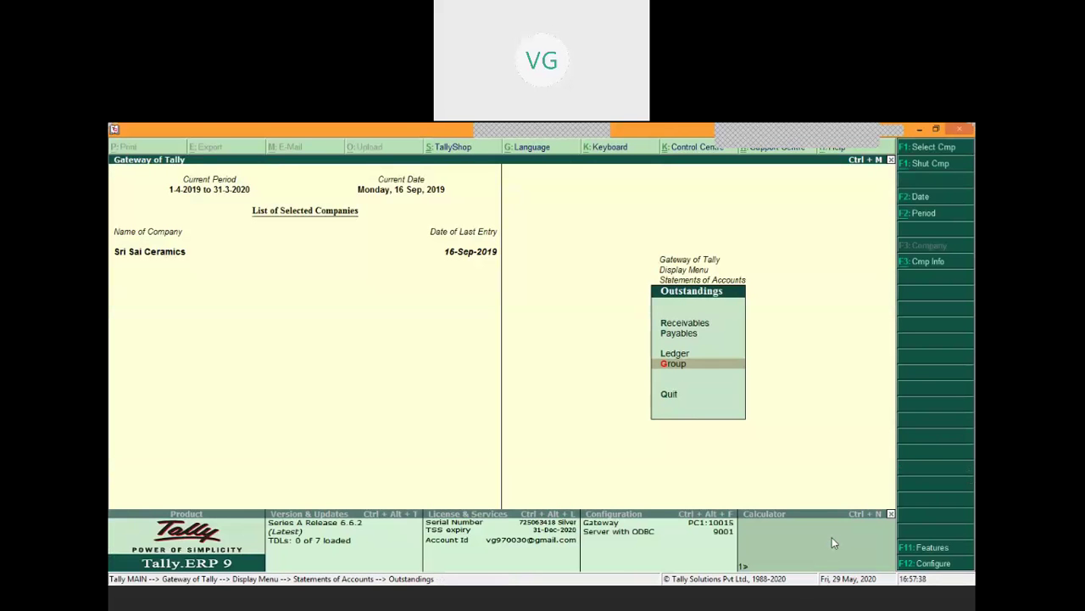
key("Escape")
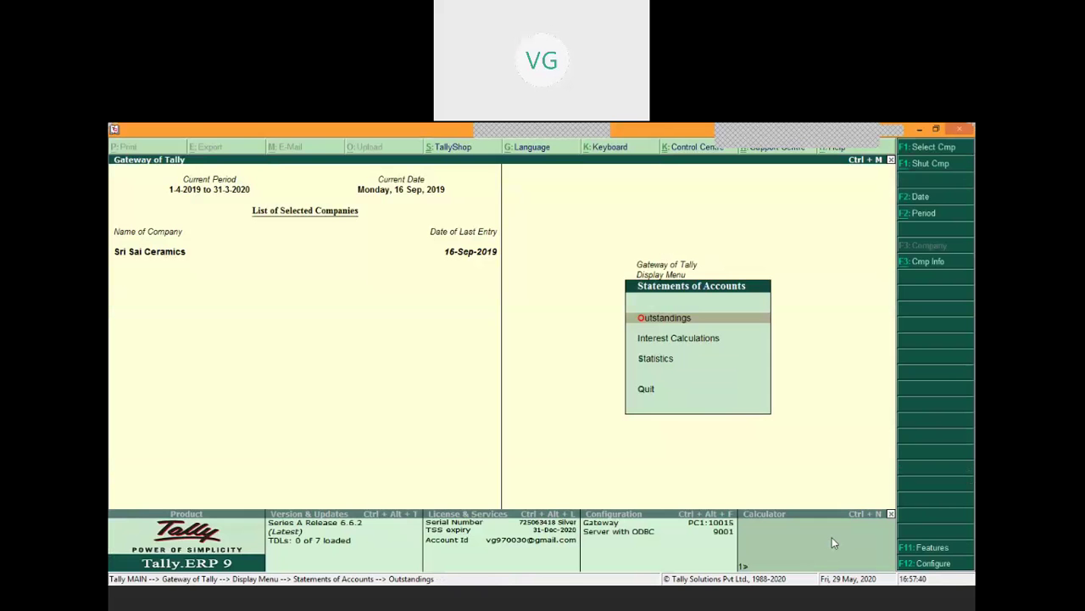
key("Escape")
key("Escape")
key("Escape")
key("Escape")
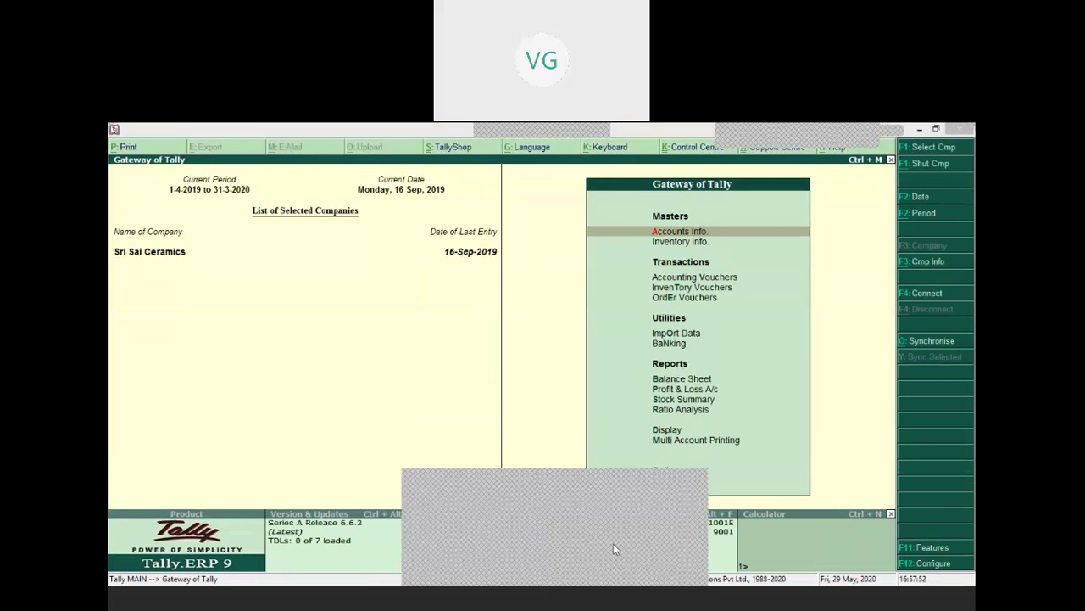
Switch to the presentation and show the MIS and Statutory slide.
left_click(613, 544)
key("Right")
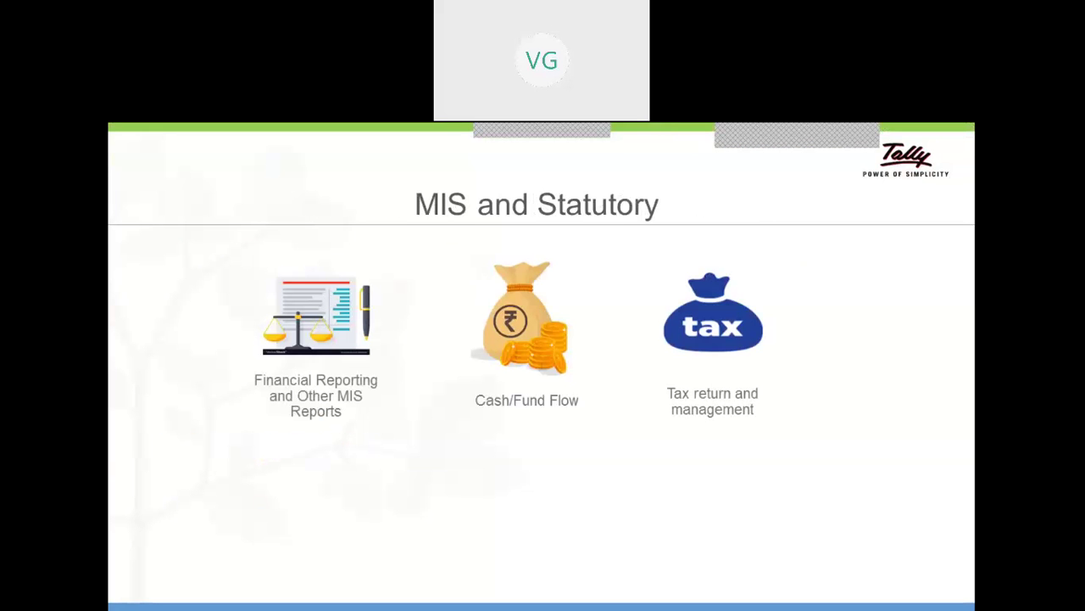